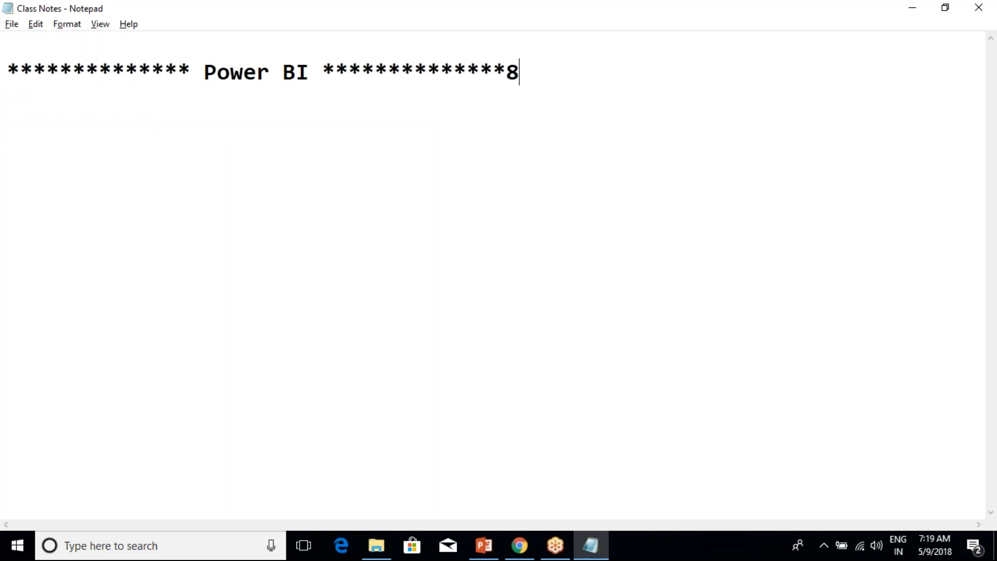
# Remove the stray 8 from the end of the Power BI heading and extend its closing row of asterisks
pyautogui.press('BackSpace')
pyautogui.press('BackSpace')
pyautogui.write('****')
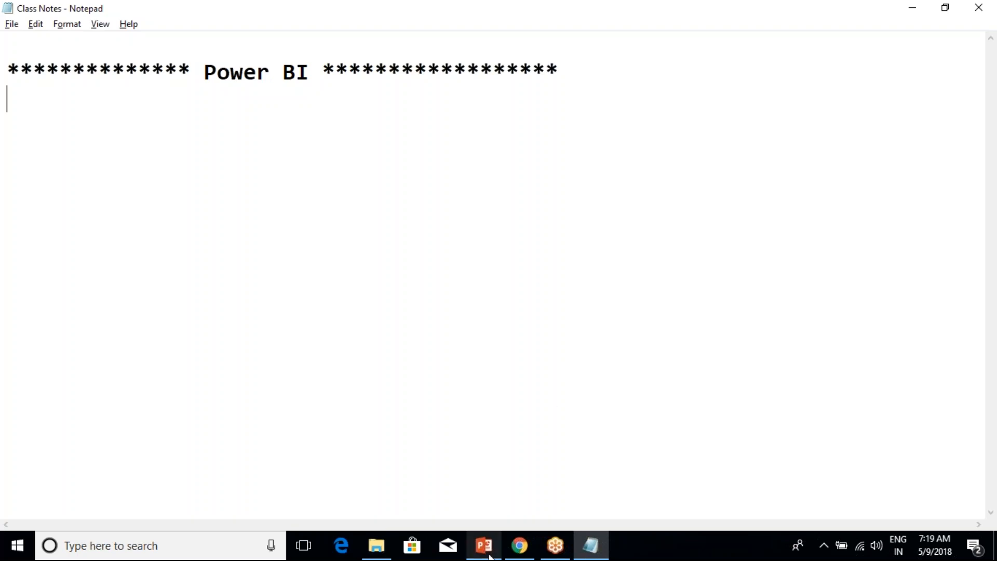
# Switch to the PowerPoint presentation to view the welcome slide with the class contact details, and return to the Notepad class notes
pyautogui.moveTo(490, 555)
pyautogui.click(481, 478)
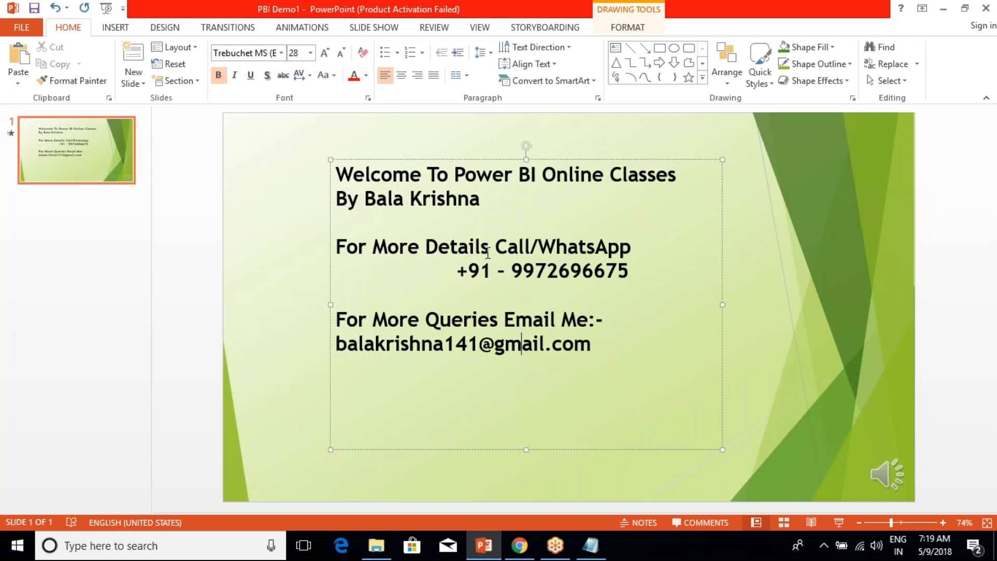
pyautogui.click(305, 223)
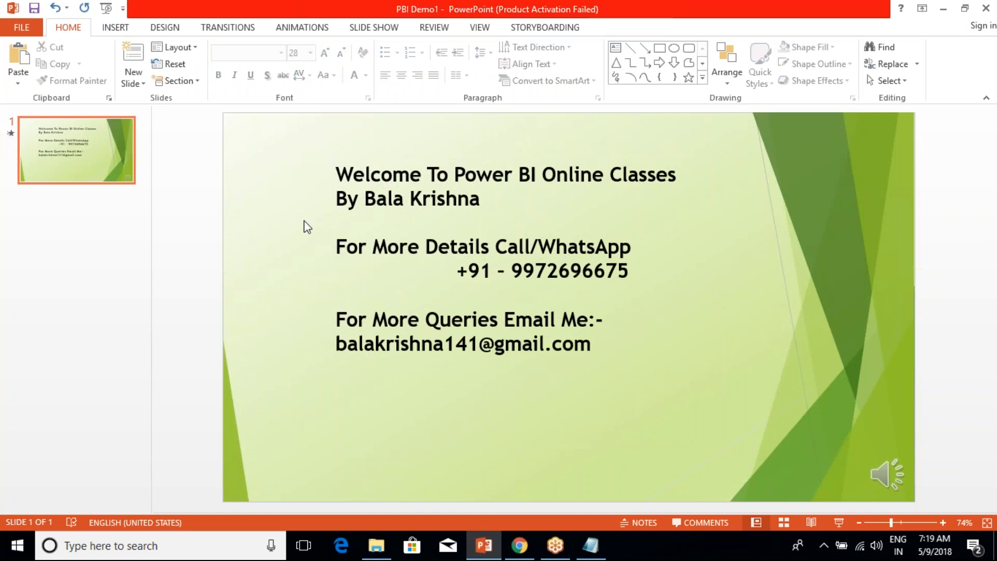
pyautogui.hotkey('alt', 'Tab')
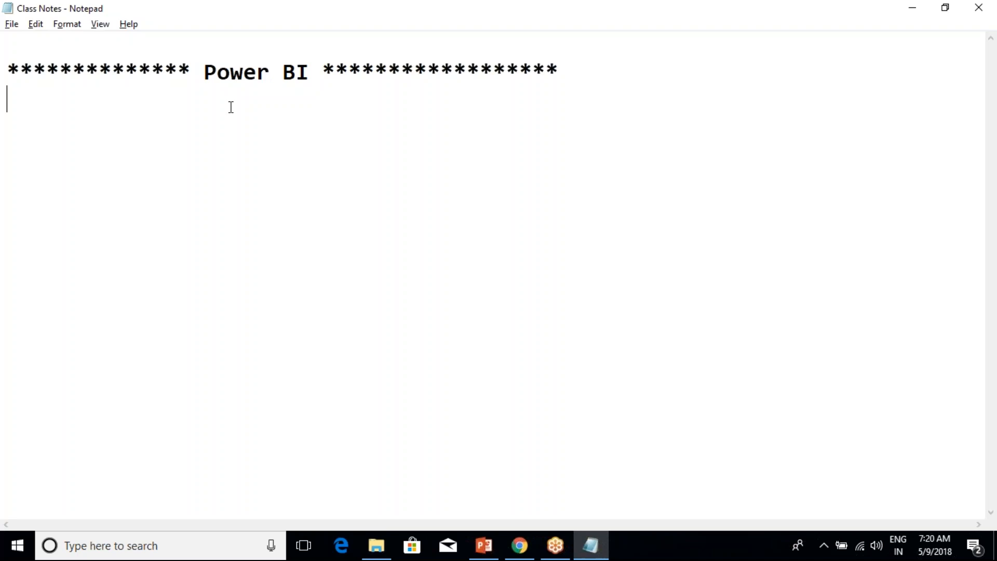
# Write "What is Power BI" as the first topic line under the Power BI heading
pyautogui.write('What')
pyautogui.press('BackSpace')
pyautogui.press('BackSpace')
pyautogui.press('BackSpace')
pyautogui.press('BackSpace')
pyautogui.press('BackSpace')
pyautogui.write('Wha')
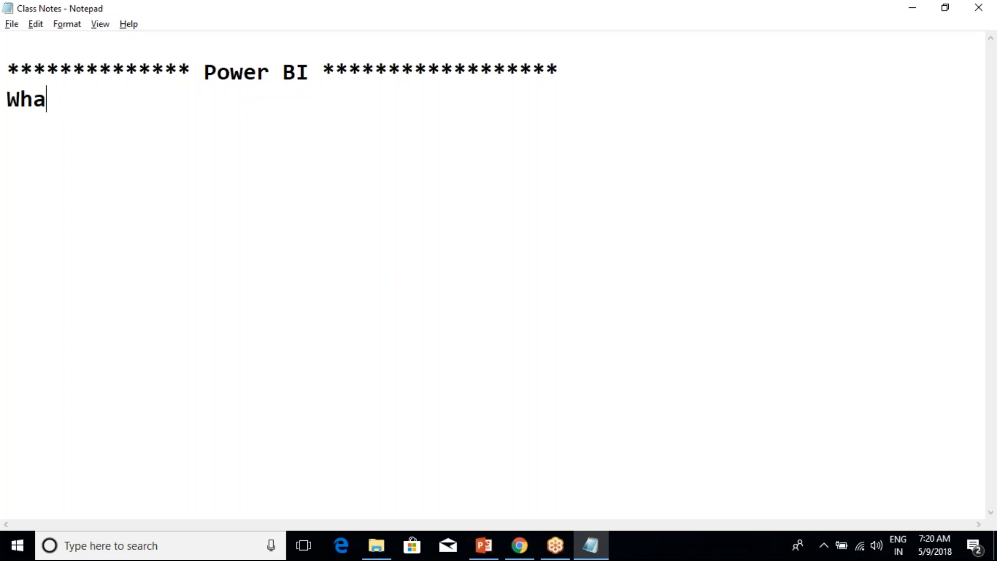
pyautogui.write('t is Power BI')
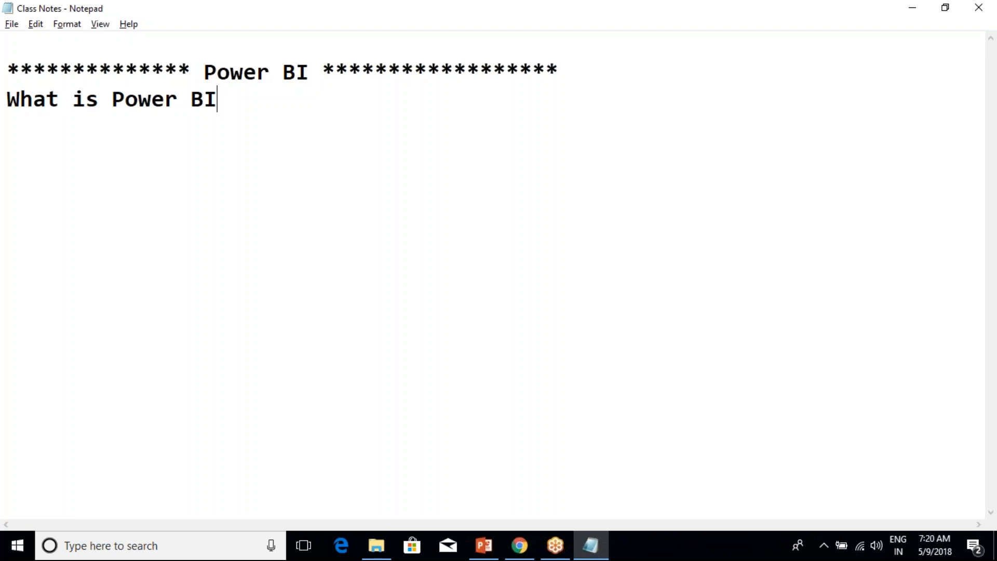
# Add a second topic line reading "what are the Advantages of Power BI", with a capital A in Advantages
pyautogui.press('Return')
pyautogui.write('what are the ')
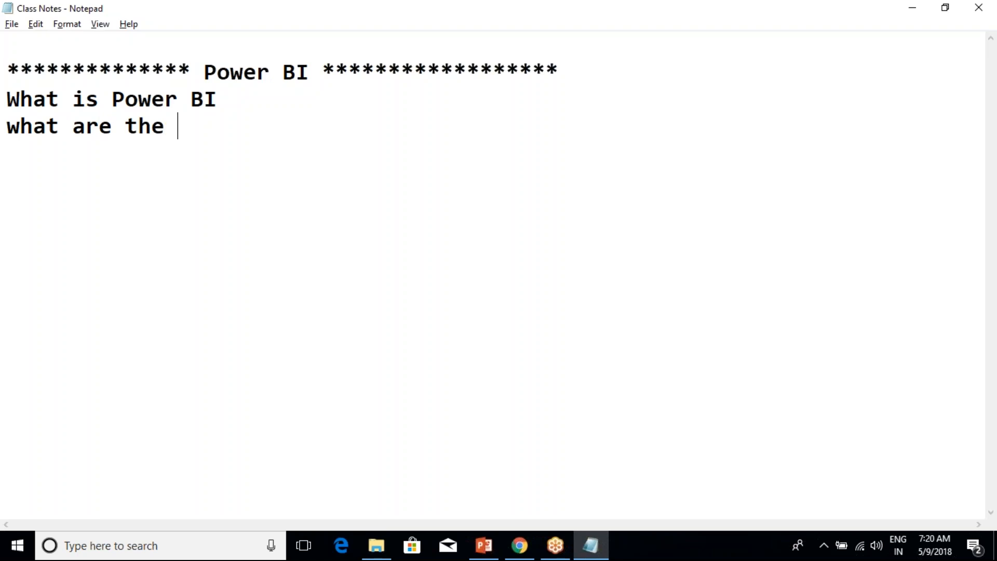
pyautogui.write('advantages')
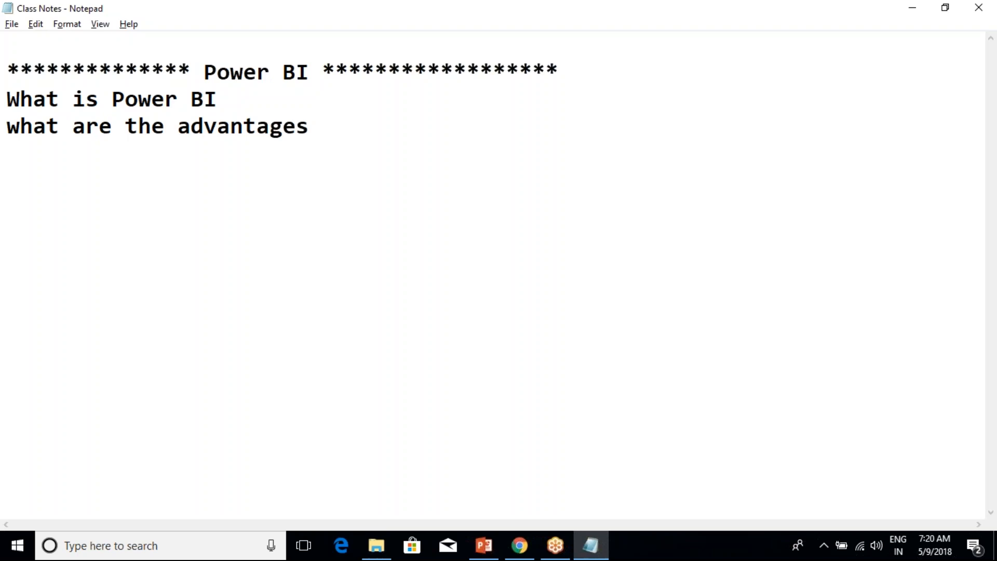
pyautogui.hotkey('ctrl', 'Left')
pyautogui.write('A')
pyautogui.press('Delete')
pyautogui.click(311, 138)
pyautogui.write('of Power BI')
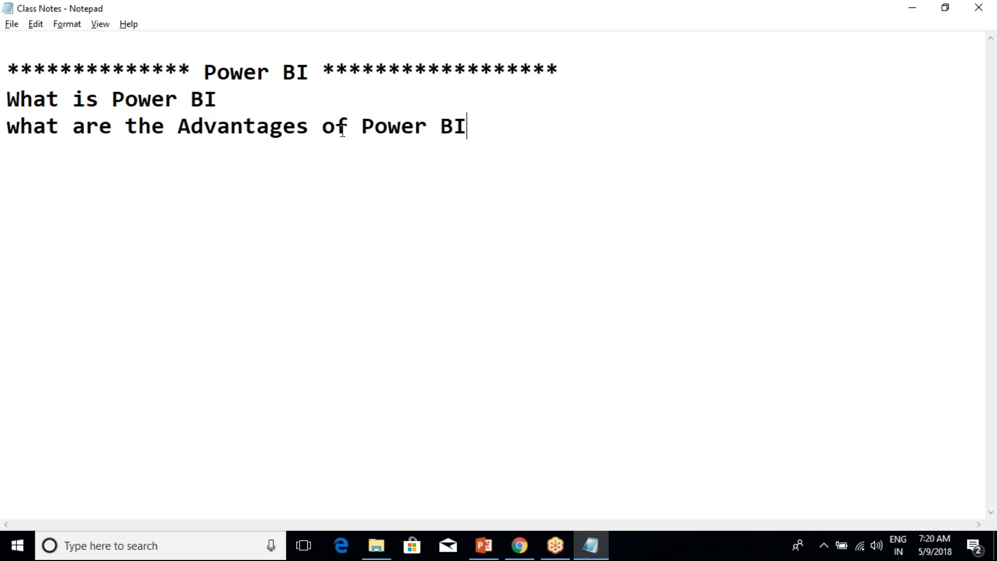
# Add a third topic line reading "What are the modules of Power BI"
pyautogui.press('Return')
pyautogui.write('What ')
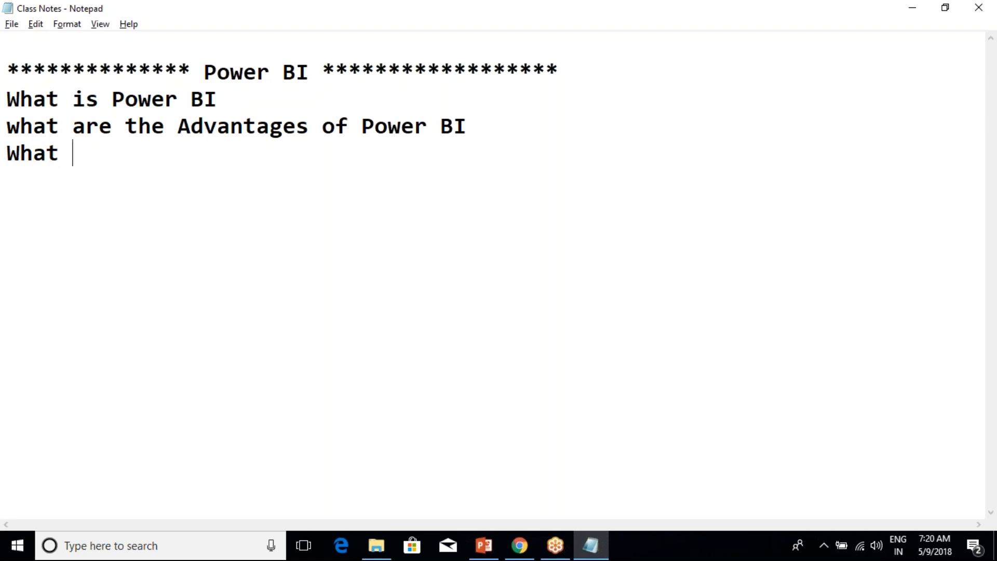
pyautogui.write('are the m')
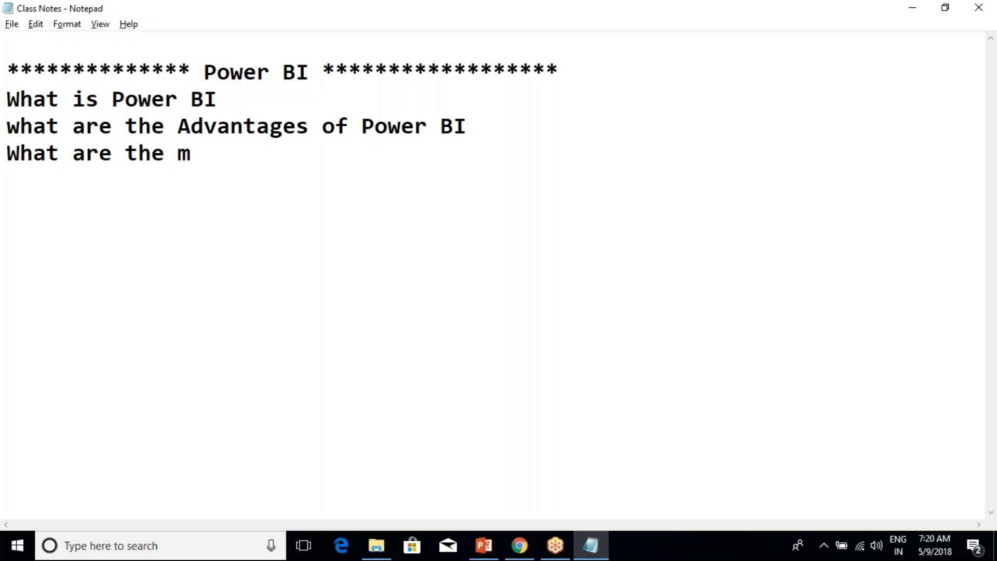
pyautogui.write('odules of Power BI')
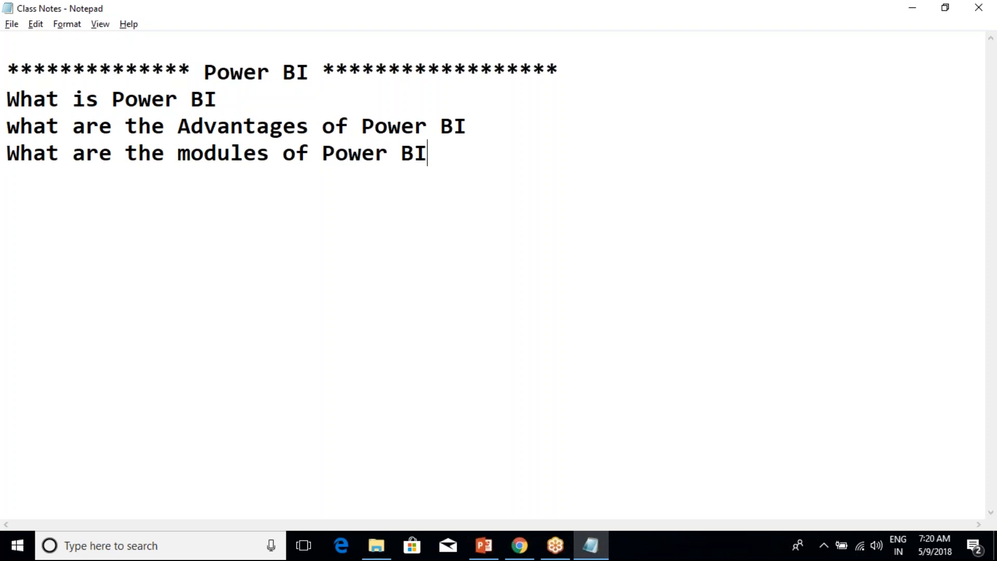
# Insert "/Core Componants" directly after "modules" in the third topic line
pyautogui.click(274, 155)
pyautogui.write('/Core C')
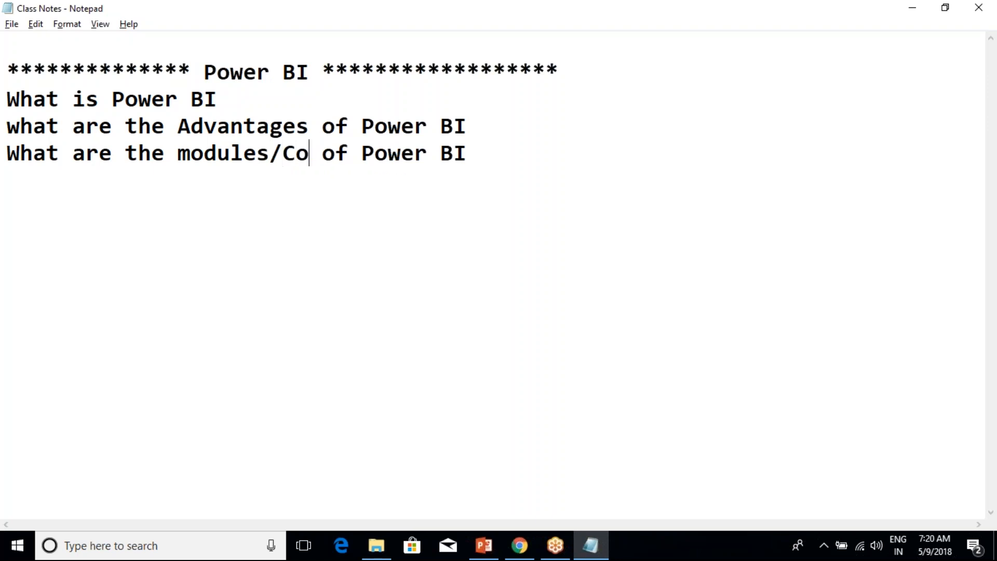
pyautogui.write('ompo')
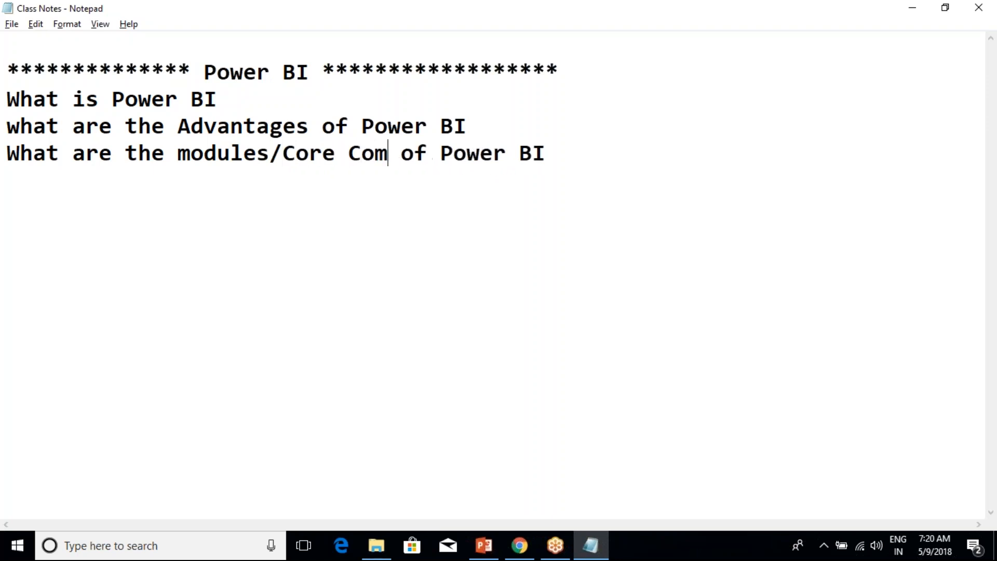
pyautogui.write('nants')
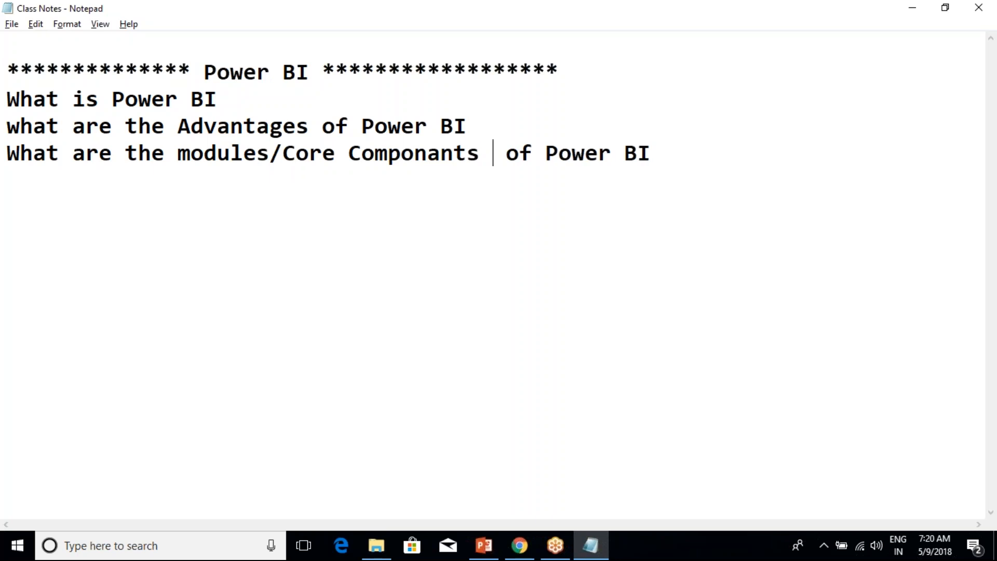
pyautogui.press('BackSpace')
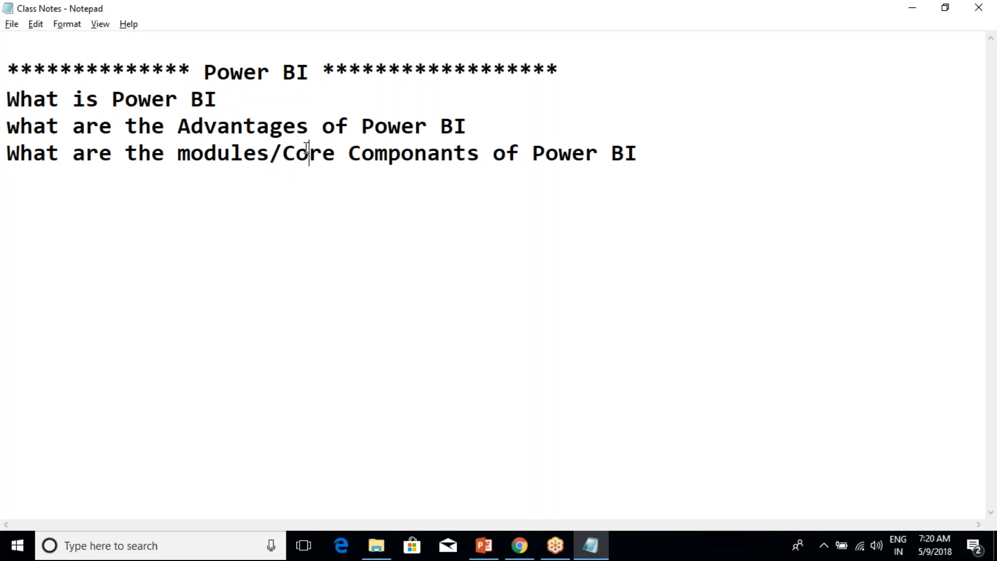
pyautogui.moveTo(661, 158); pyautogui.dragTo(7, 99)
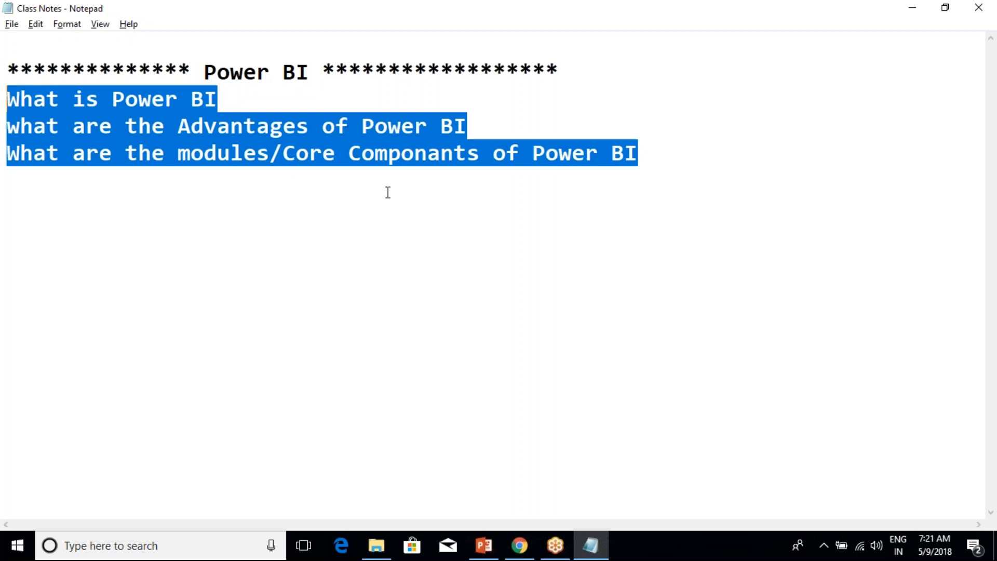
pyautogui.click(421, 163)
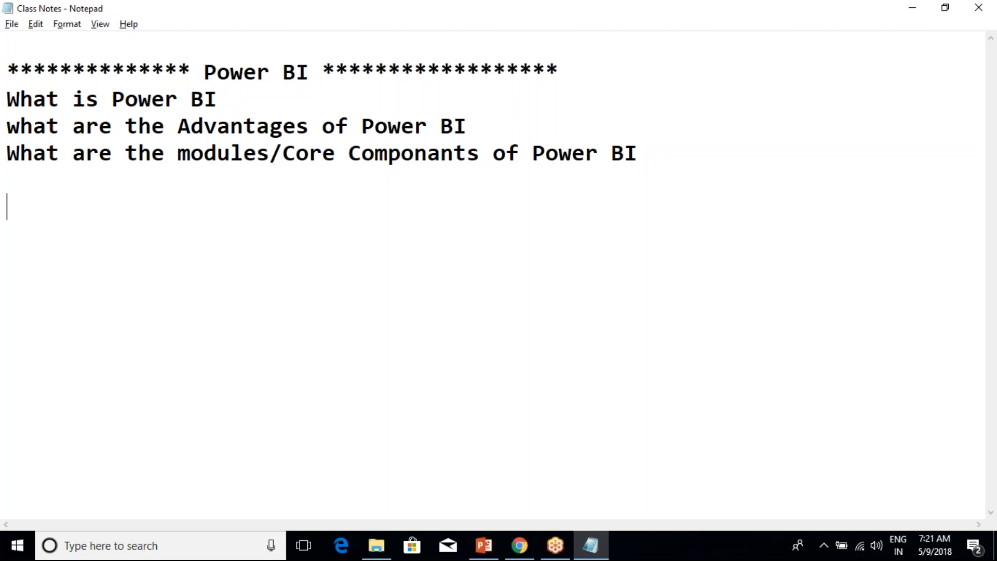
# Write the line "I am going to split this training into" below the topic questions, separated by a blank line
pyautogui.write('I am goin')
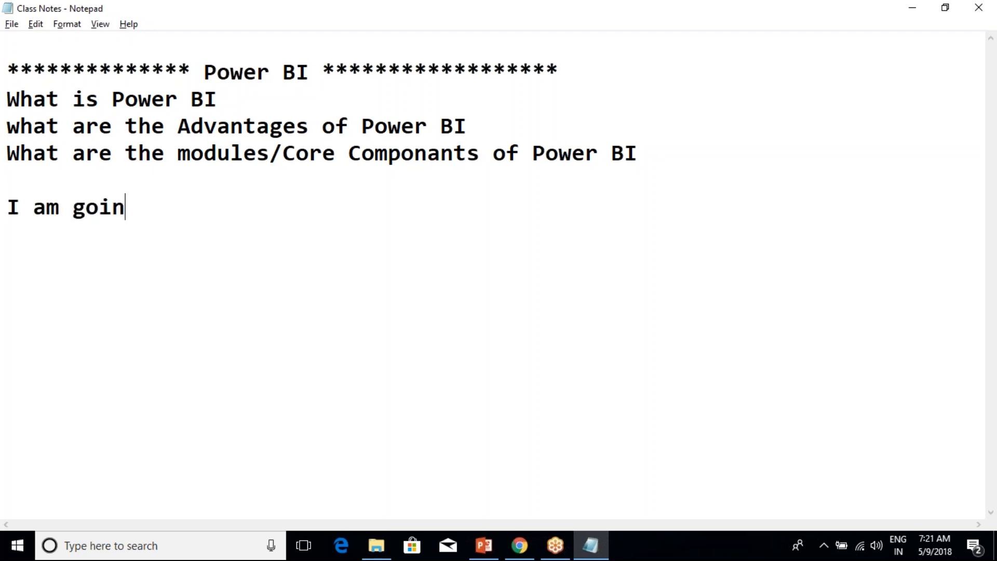
pyautogui.write('g to sp')
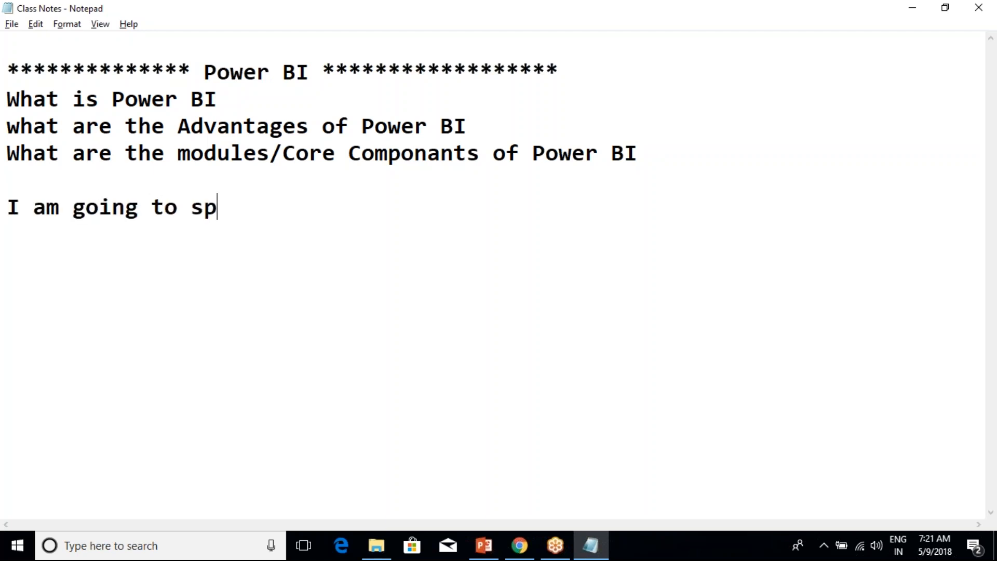
pyautogui.write('lit this training into')
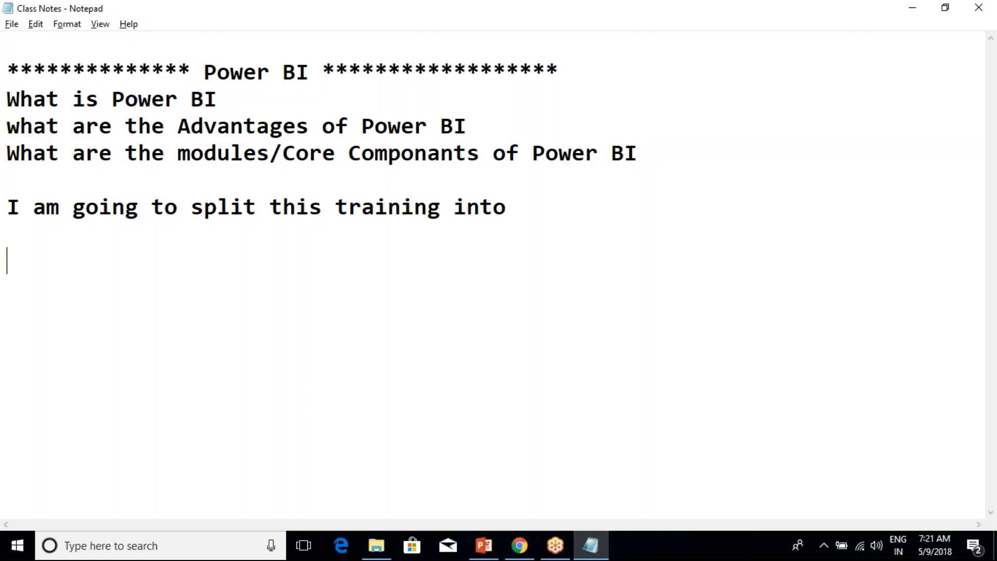
# List the training sections "Power BI Desktop", "Power BI Service" and "Power BI Mobile" on separate lines with blank lines between them
pyautogui.write('Power BI Desktop')
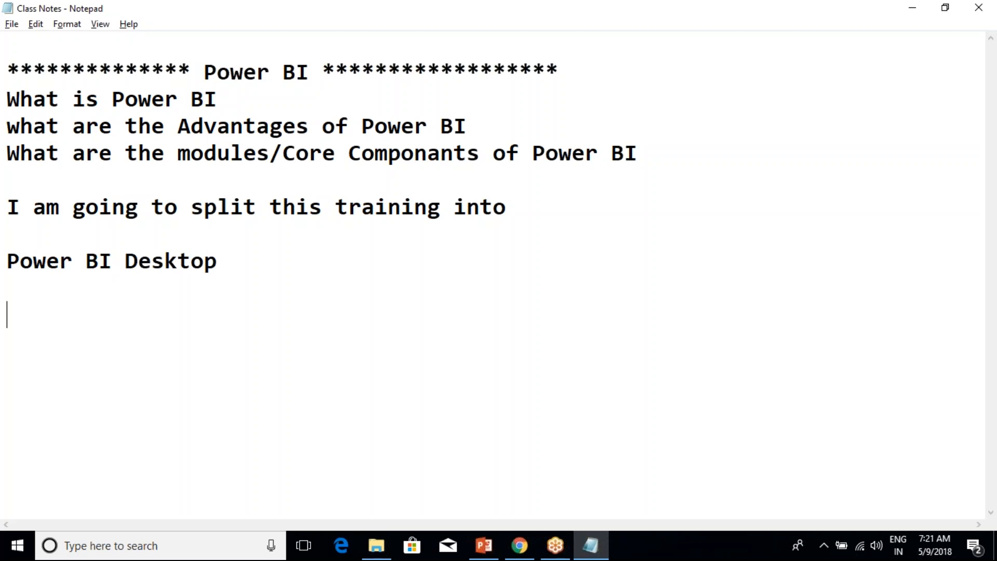
pyautogui.write('Power BI ')
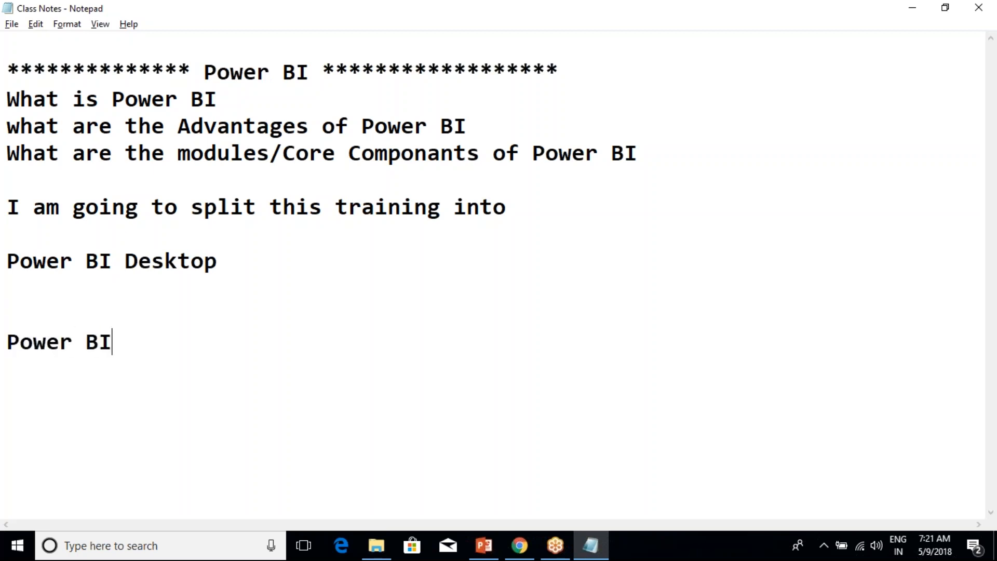
pyautogui.write('Service   ')
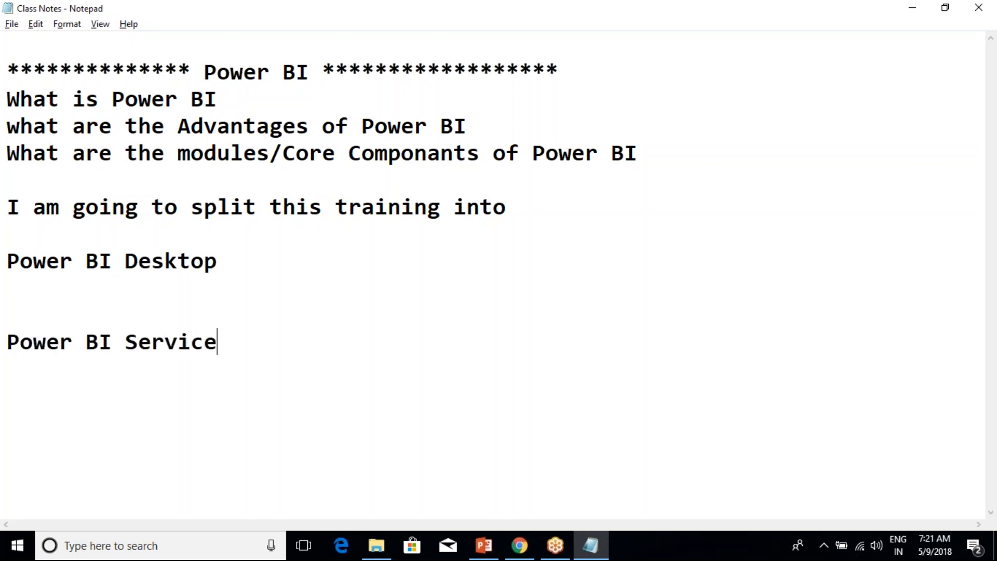
pyautogui.write('Power BI Mo')
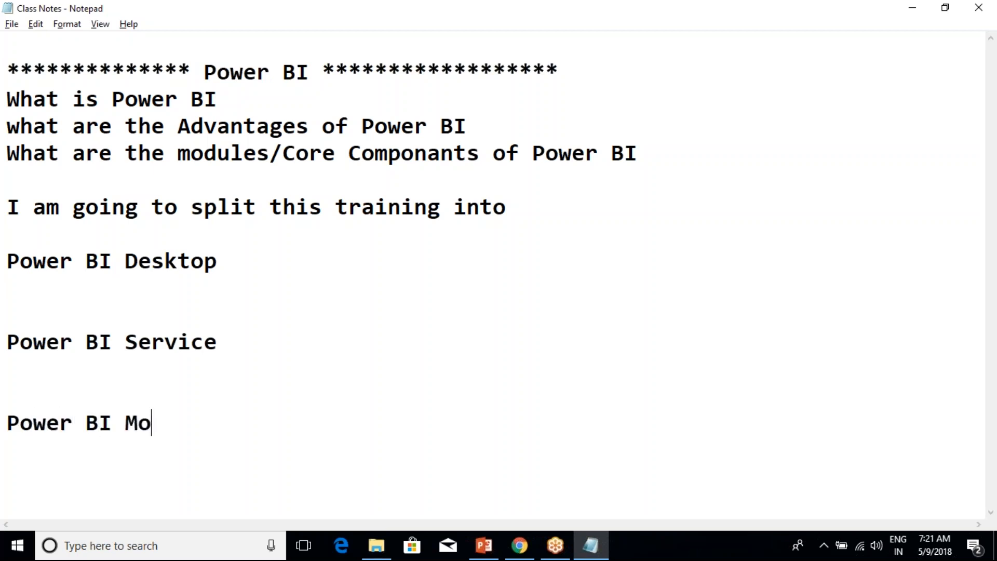
pyautogui.write('bile')
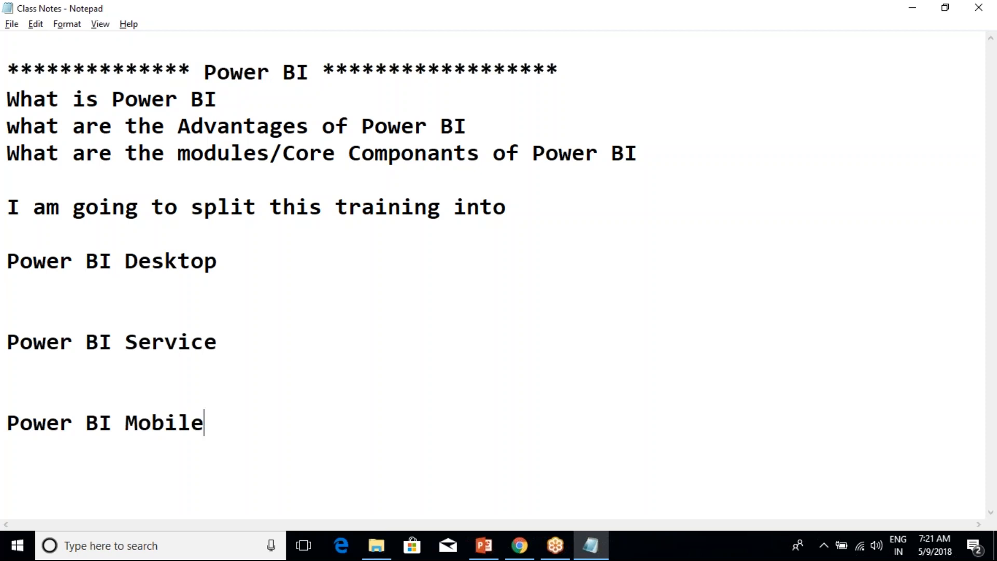
# Add "Power BI Report Server" as a section below Power BI Mobile, leaving two blank lines between them
pyautogui.click(235, 261)
pyautogui.click(225, 432)
pyautogui.press('Return')
pyautogui.press('Return')
pyautogui.press('Return')
pyautogui.press('Return')
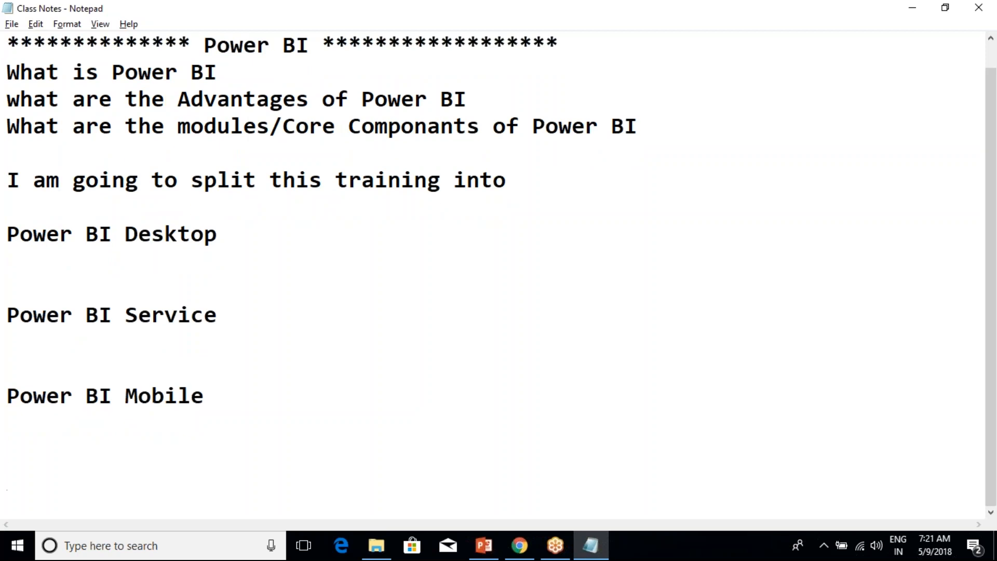
pyautogui.press('BackSpace')
pyautogui.write('Power BI Re')
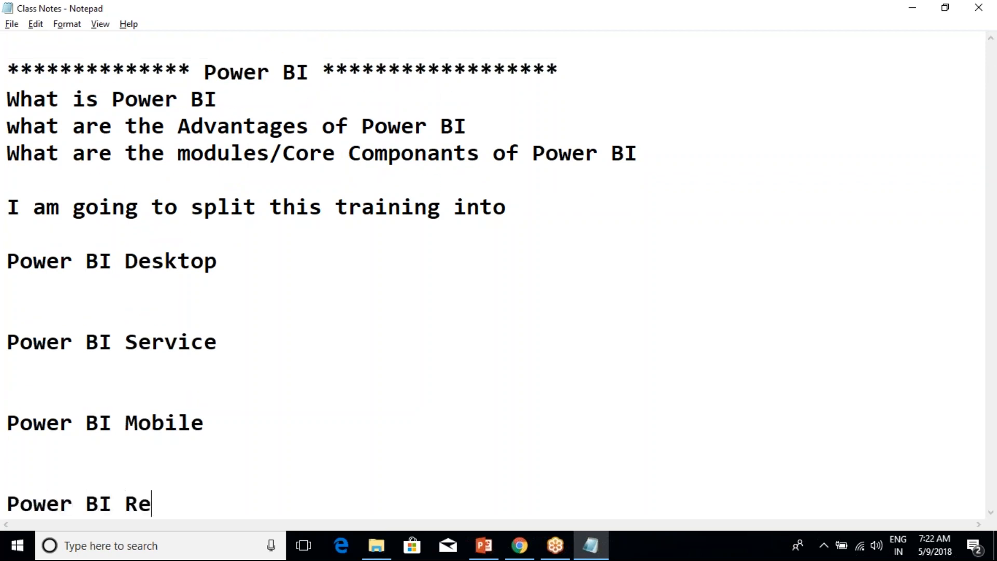
pyautogui.write('port S')
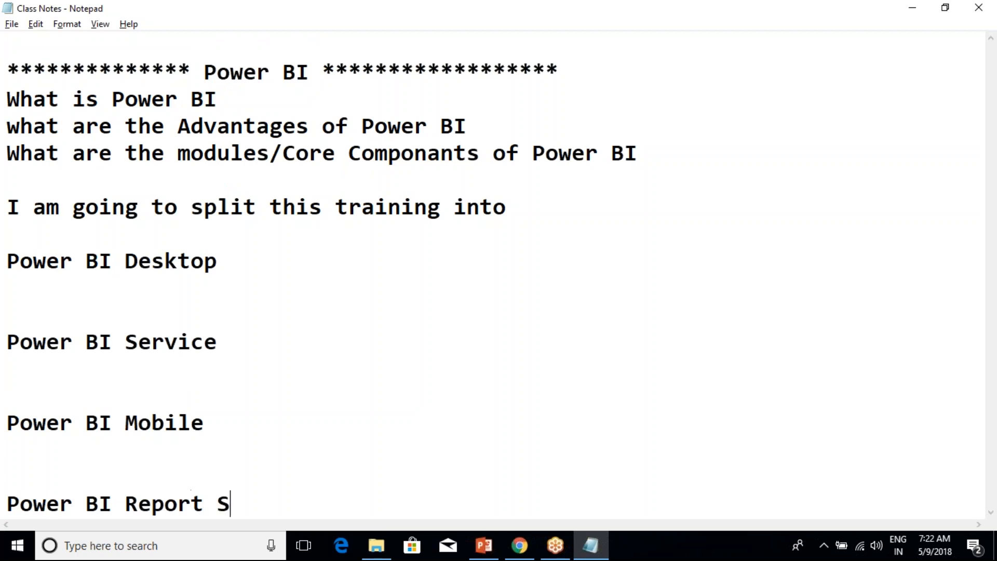
pyautogui.write('erver')
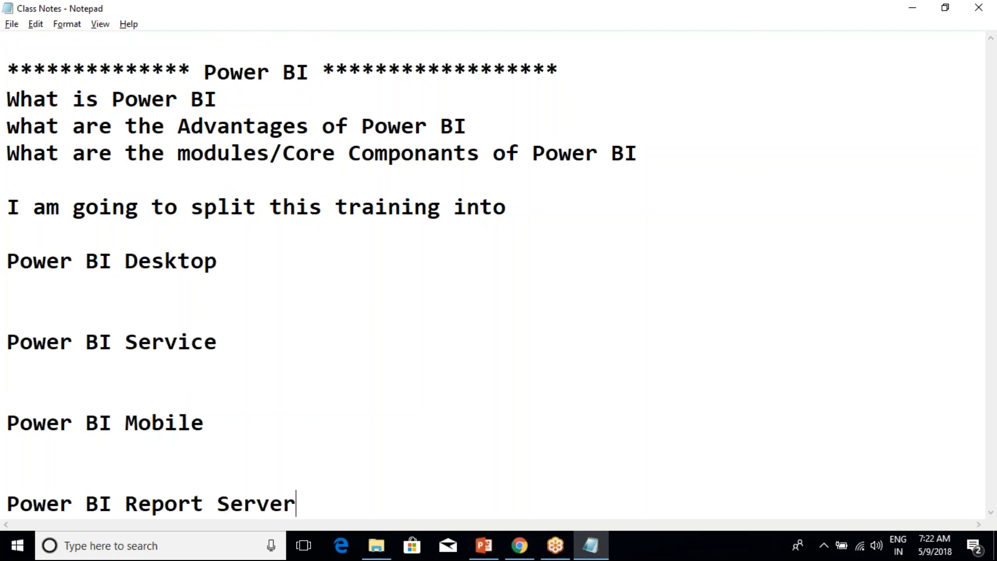
# Add "Power BI DAX Expressions" as the last section at the end of the notes, after two blank lines
pyautogui.click(810, 21)
pyautogui.click(813, 28)
pyautogui.click(8, 225)
pyautogui.click(222, 469)
pyautogui.hotkey('ctrl', 'End')
pyautogui.press('Return')
pyautogui.press('Return')
pyautogui.press('Return')
pyautogui.write('Powe')
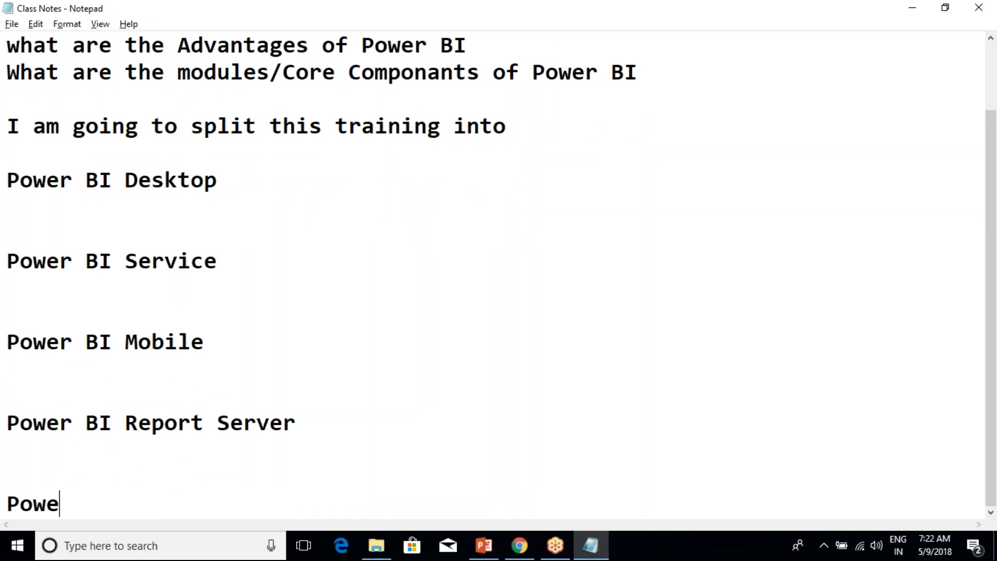
pyautogui.write('r BI DAX')
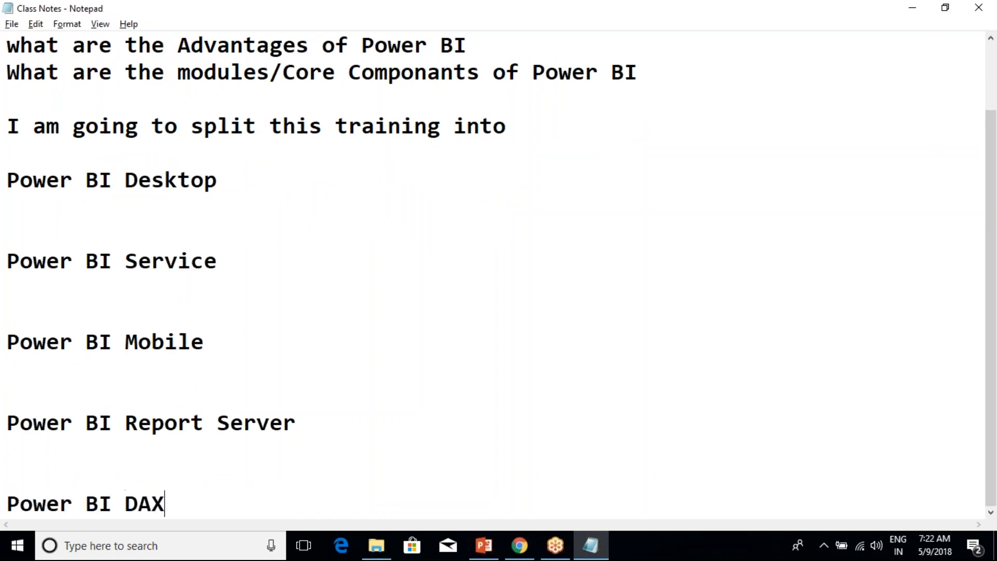
pyautogui.write(' Expressions')
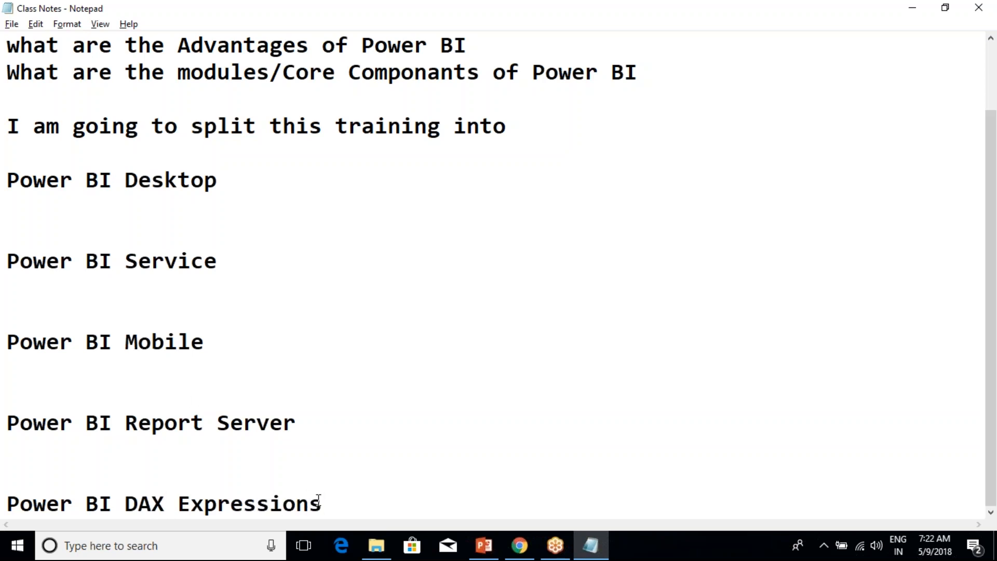
# Add the indented subtopic "what is Power BI" on the line directly below Power BI Desktop
pyautogui.moveTo(329, 505); pyautogui.dragTo(358, 506)
pyautogui.click(87, 212)
pyautogui.click(358, 505)
pyautogui.click(147, 202)
pyautogui.click(226, 180)
pyautogui.click(212, 206)
pyautogui.write('what is P')
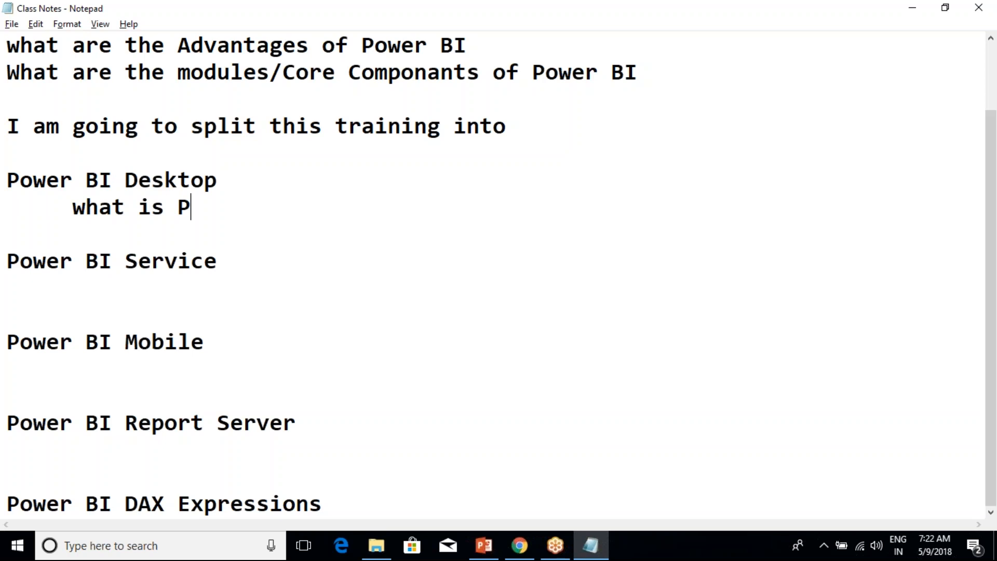
pyautogui.write('ower BI')
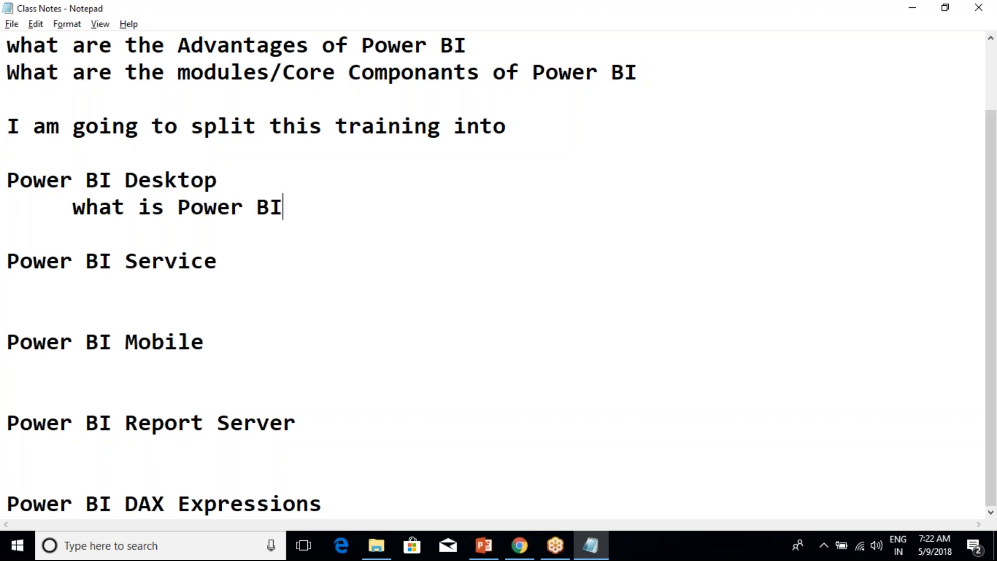
# Complete the subtopic below the Power BI Desktop heading so that it reads "what is Power BI Desktop"
pyautogui.write(' Desktop')
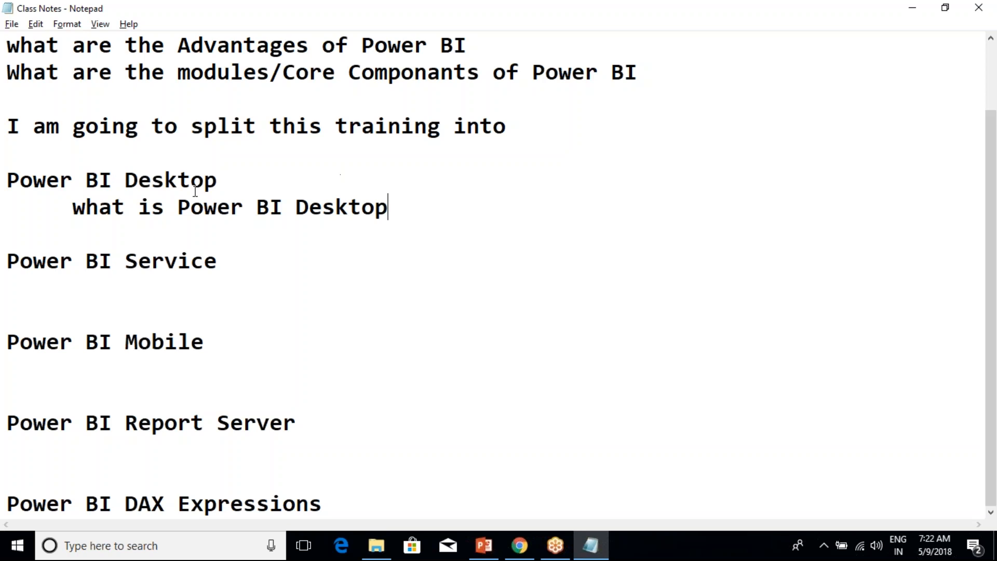
# Go through the training section headings from Power BI Desktop to Power BI DAX Expressions, highlighting them for review
pyautogui.moveTo(7, 179); pyautogui.dragTo(217, 180)
pyautogui.click(217, 180)
pyautogui.moveTo(8, 260); pyautogui.dragTo(229, 263)
pyautogui.click(231, 264)
pyautogui.moveTo(7, 342); pyautogui.dragTo(205, 344)
pyautogui.click(205, 345)
pyautogui.moveTo(7, 423); pyautogui.dragTo(294, 422)
pyautogui.click(294, 422)
pyautogui.moveTo(320, 498); pyautogui.dragTo(7, 179)
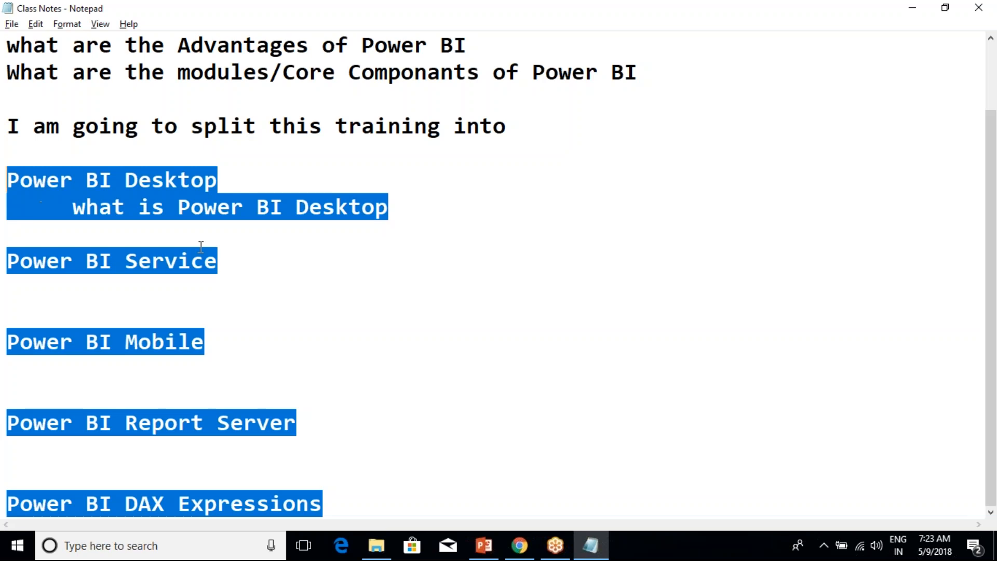
pyautogui.click(258, 187)
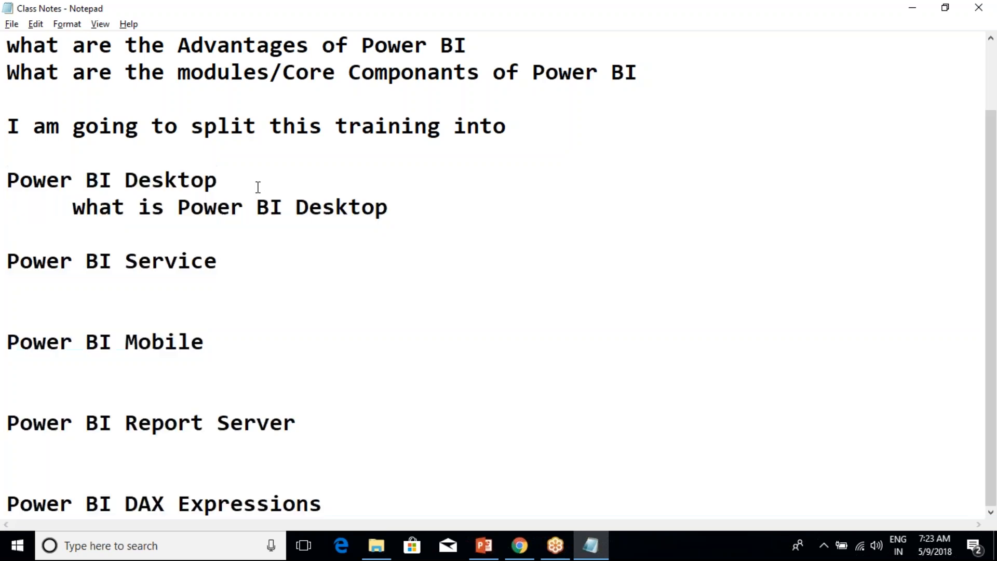
pyautogui.moveTo(232, 180); pyautogui.dragTo(8, 176)
pyautogui.click(195, 224)
pyautogui.moveTo(6, 180); pyautogui.dragTo(207, 184)
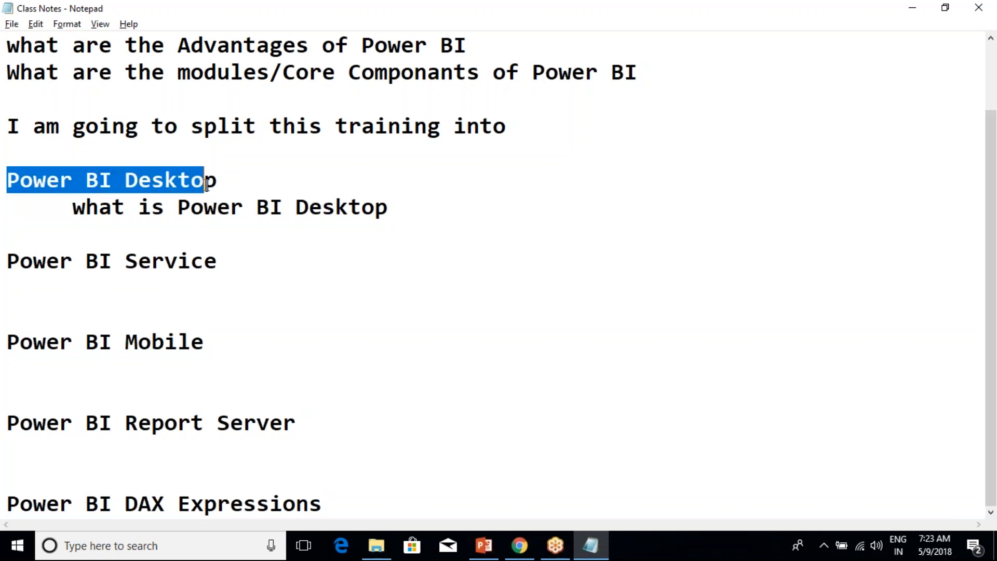
pyautogui.click(207, 185)
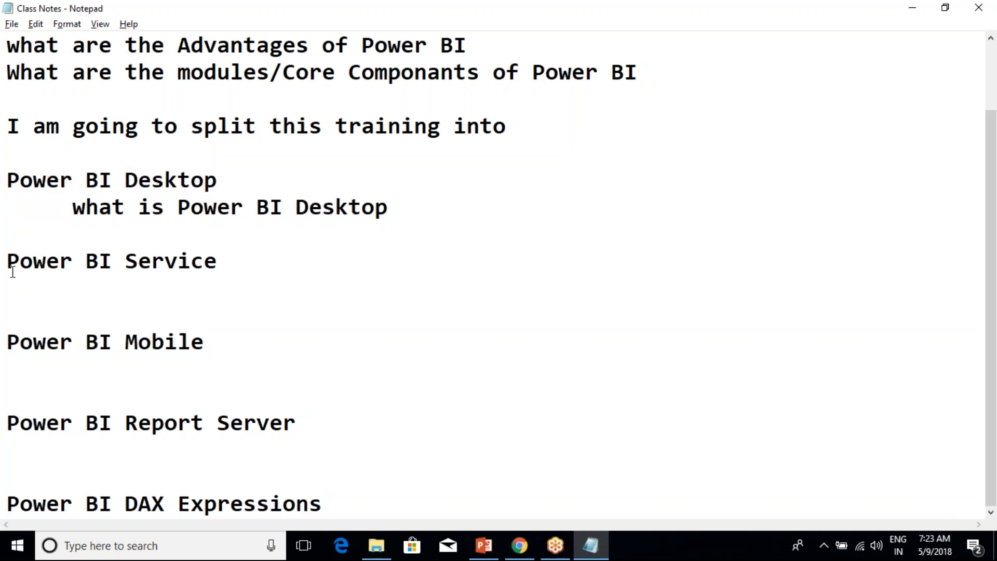
pyautogui.moveTo(10, 266); pyautogui.dragTo(151, 276)
pyautogui.click(227, 278)
# Add two line breaks after the Power BI DAX Expressions heading at the end of the notes
pyautogui.click(341, 506)
pyautogui.press('Return')
pyautogui.press('Return')
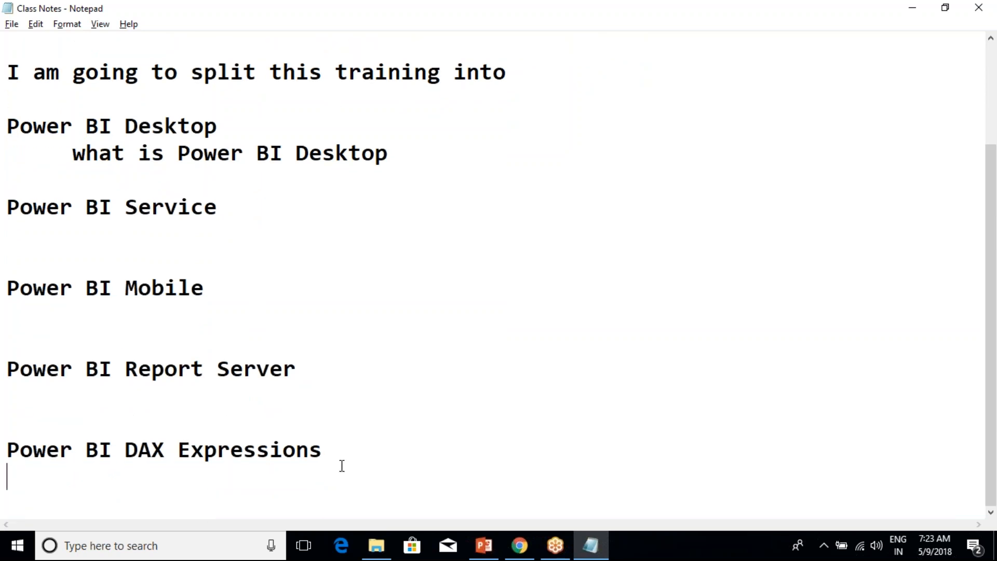
pyautogui.moveTo(321, 450); pyautogui.dragTo(7, 127)
pyautogui.click(140, 223)
pyautogui.press('Delete')
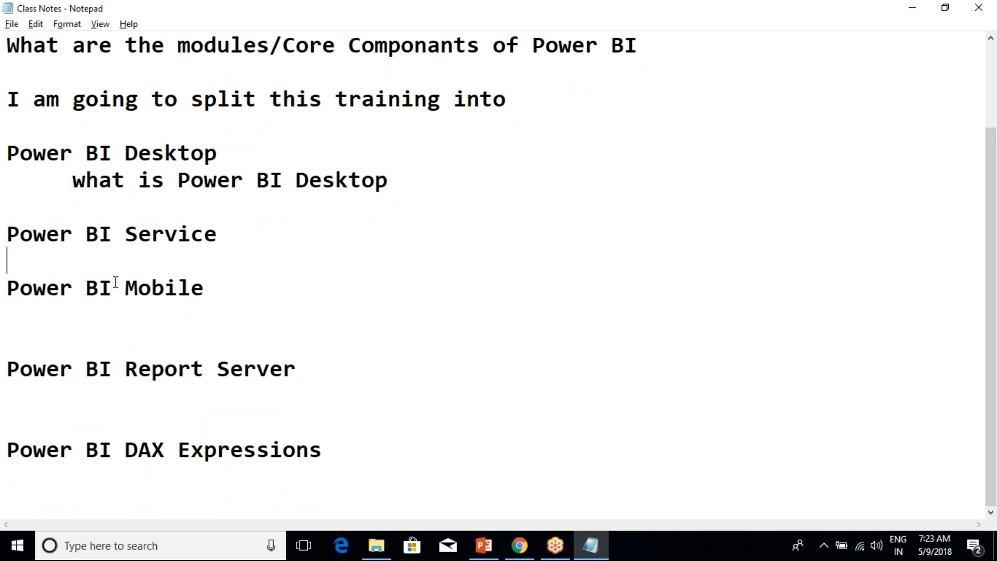
pyautogui.press('Return')
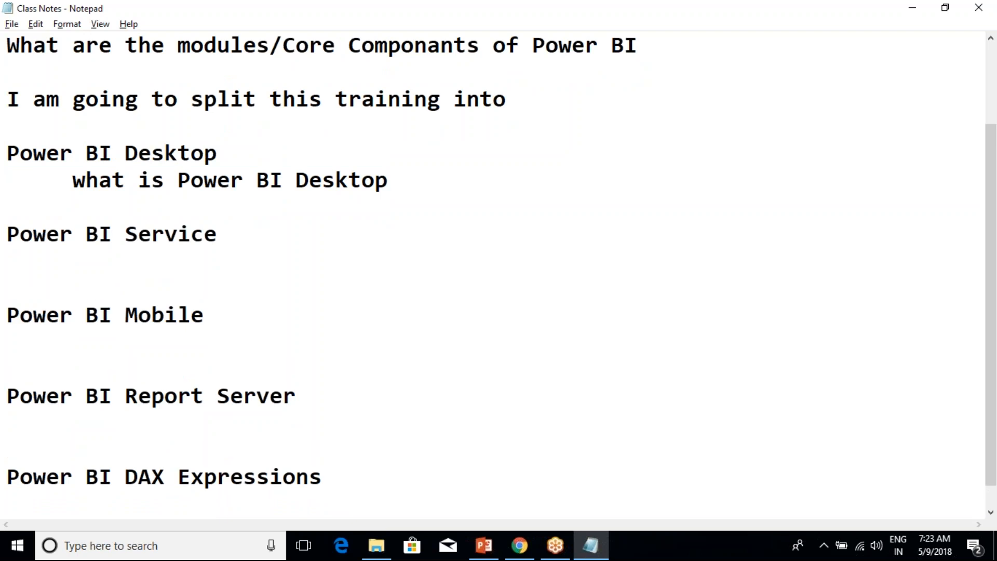
# Review the "What is Power BI" question and the Power BI Desktop heading with its subtopic by highlighting them
pyautogui.scroll(2, 493, 275)
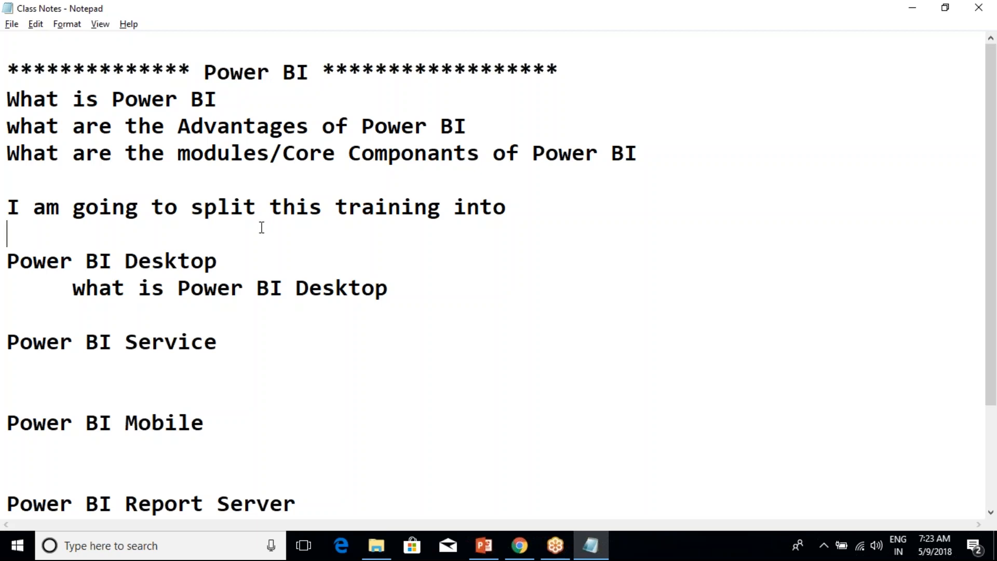
pyautogui.moveTo(229, 99); pyautogui.dragTo(5, 98)
pyautogui.click(143, 209)
pyautogui.moveTo(405, 295); pyautogui.dragTo(6, 263)
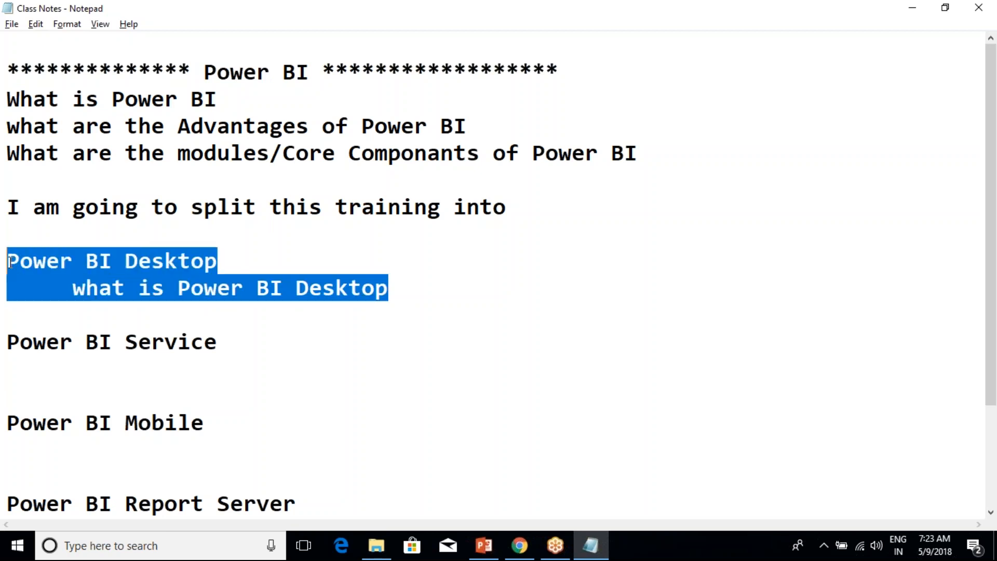
pyautogui.click(286, 283)
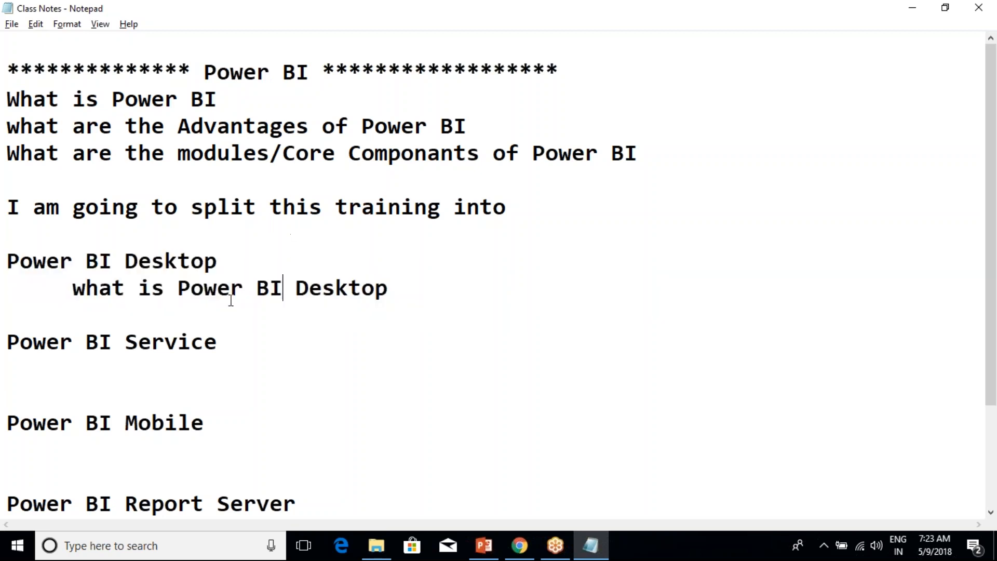
pyautogui.moveTo(399, 295); pyautogui.dragTo(6, 264)
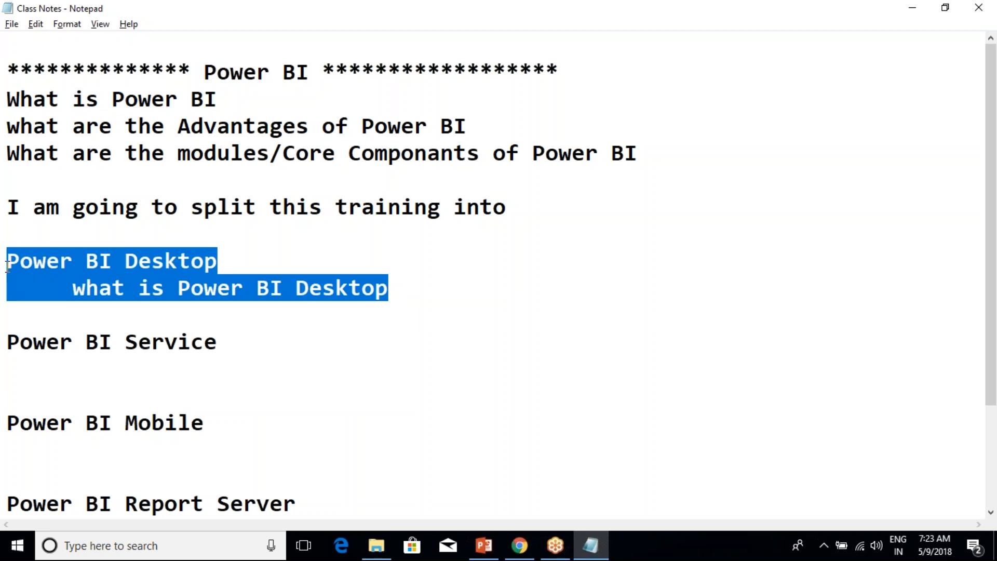
pyautogui.click(175, 284)
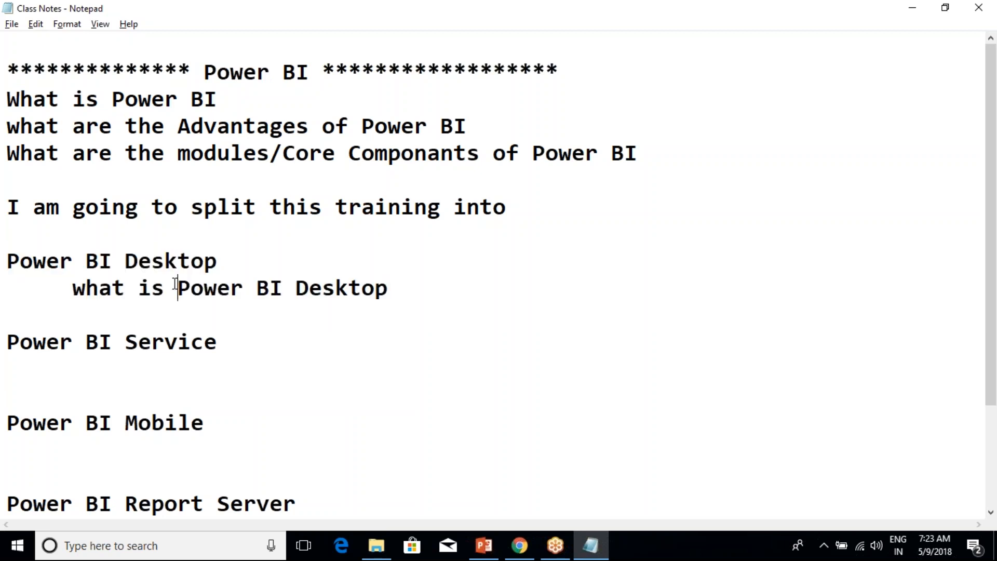
pyautogui.moveTo(423, 287); pyautogui.dragTo(6, 262)
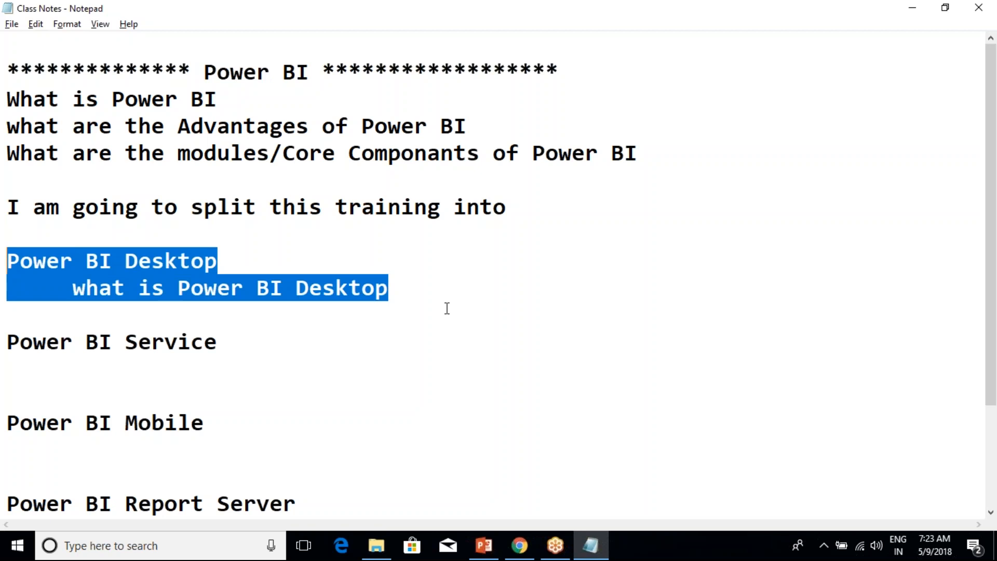
# Add the line "First 10 Days of times we are going to Spend Desktop Only" directly below the "what is Power BI Desktop" subtopic
pyautogui.click(439, 293)
pyautogui.press('Return')
pyautogui.write('F')
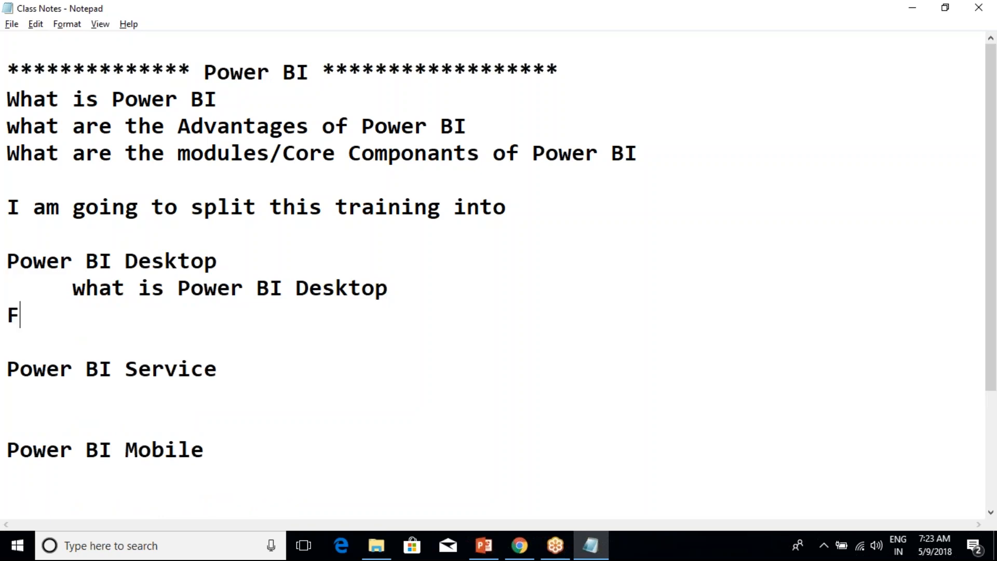
pyautogui.write('irst 10 D')
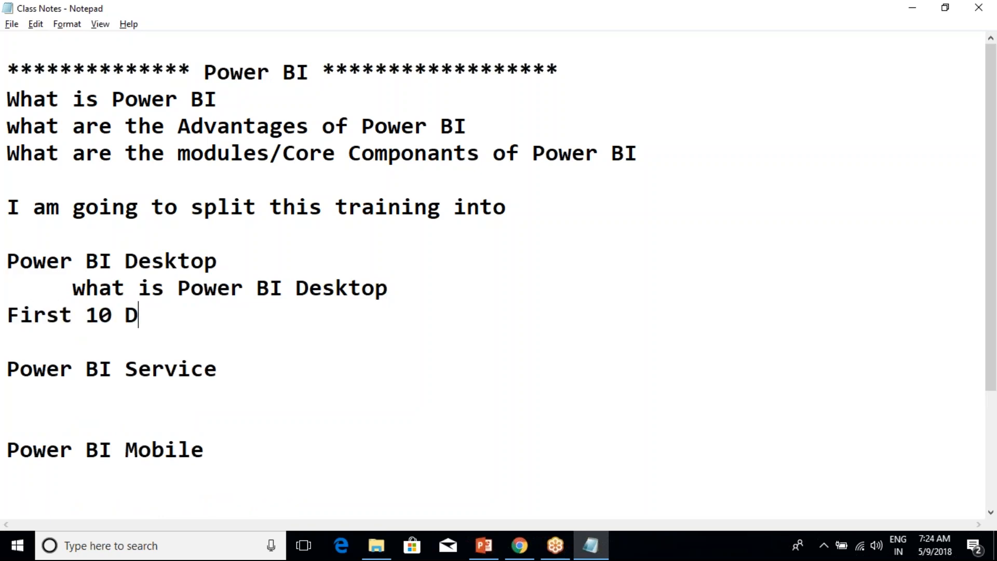
pyautogui.write('ays of time')
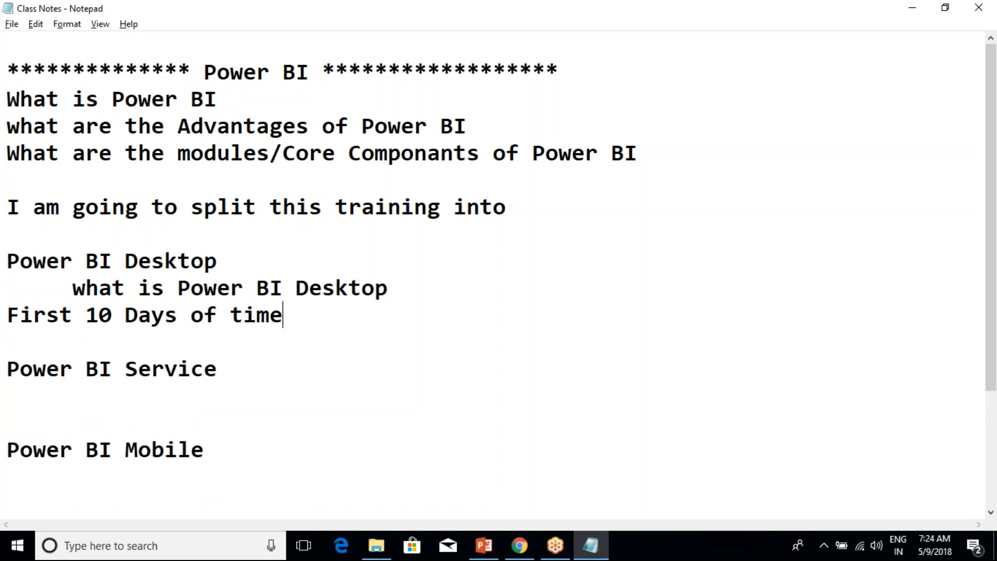
pyautogui.write('s we are goint o')
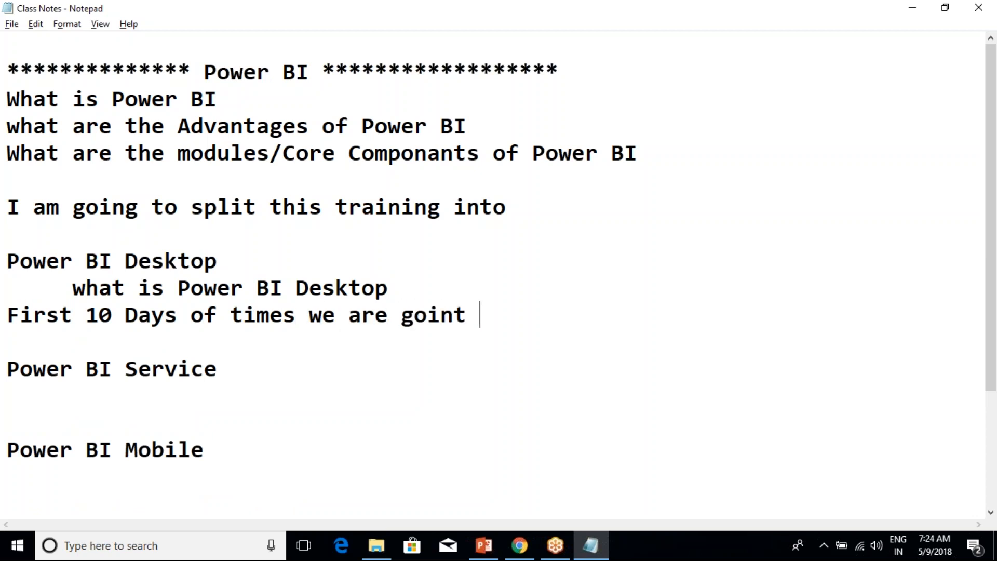
pyautogui.press('BackSpace')
pyautogui.press('BackSpace')
pyautogui.press('BackSpace')
pyautogui.press('BackSpace')
pyautogui.write('ng to Spend ')
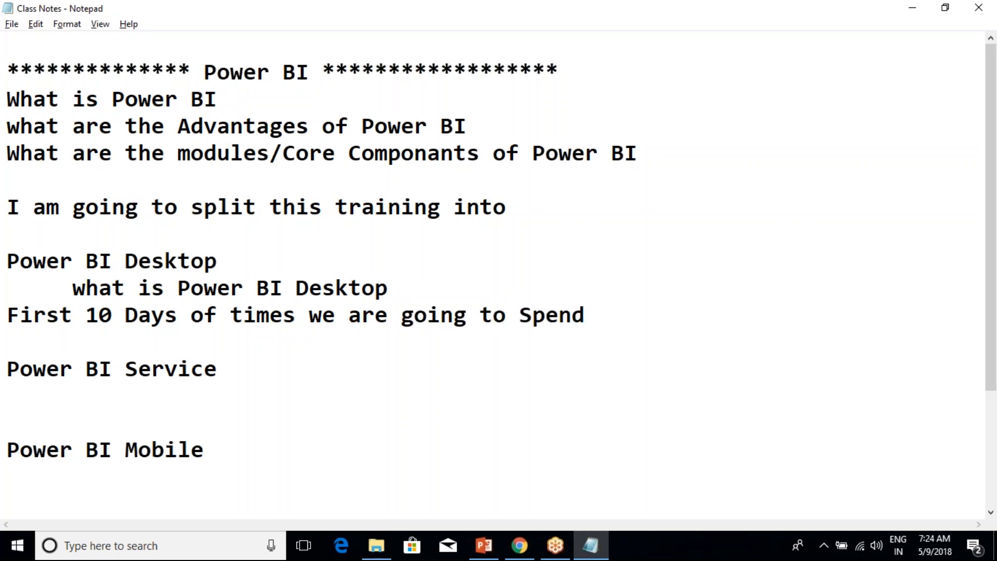
pyautogui.write('Desktop Only')
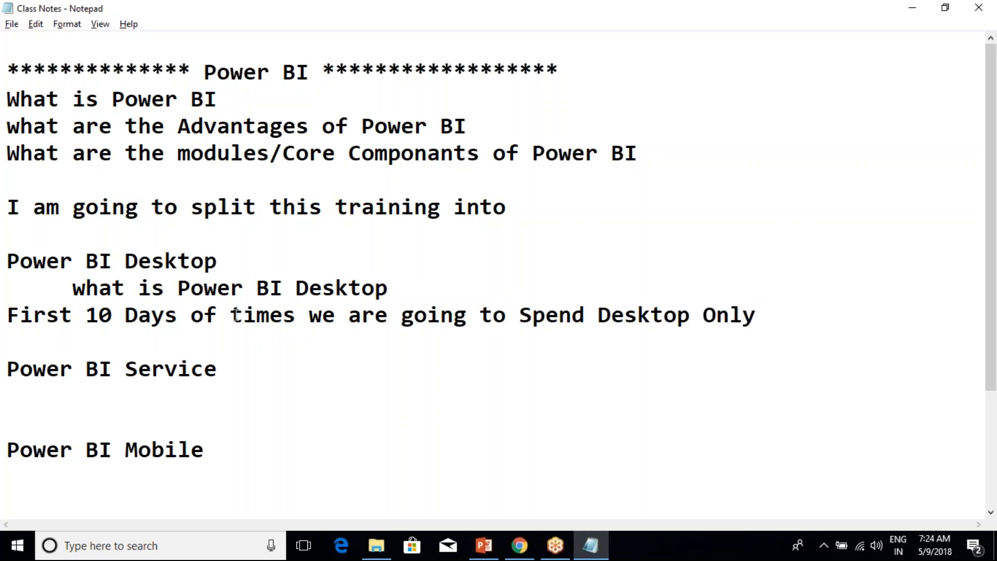
# Add the line "Where we can design The Power BI Reports" after a blank line below the 10-day note
pyautogui.moveTo(9, 258); pyautogui.dragTo(375, 314)
pyautogui.click(761, 318)
pyautogui.press('Return')
pyautogui.press('Return')
pyautogui.write('Wher')
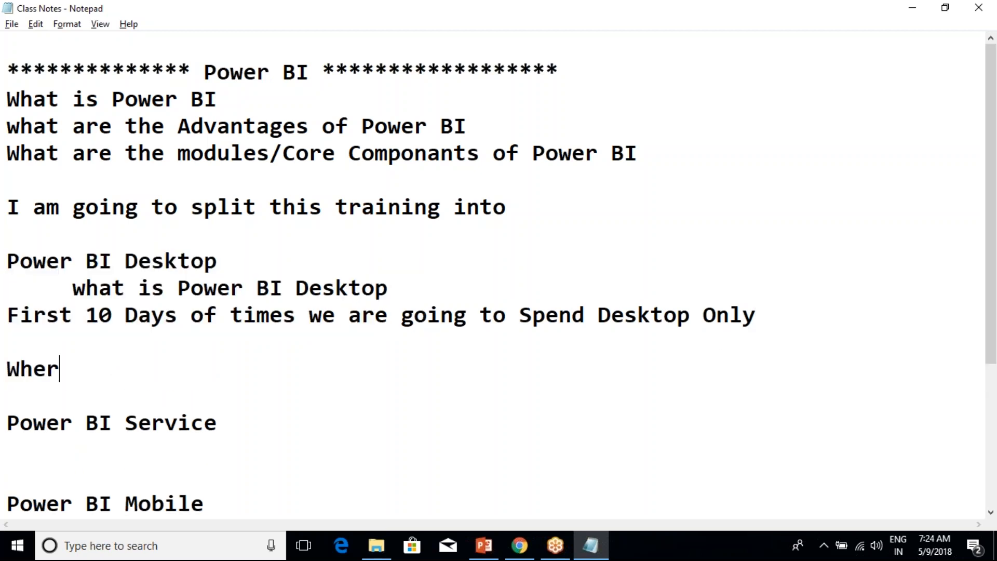
pyautogui.write('e we can')
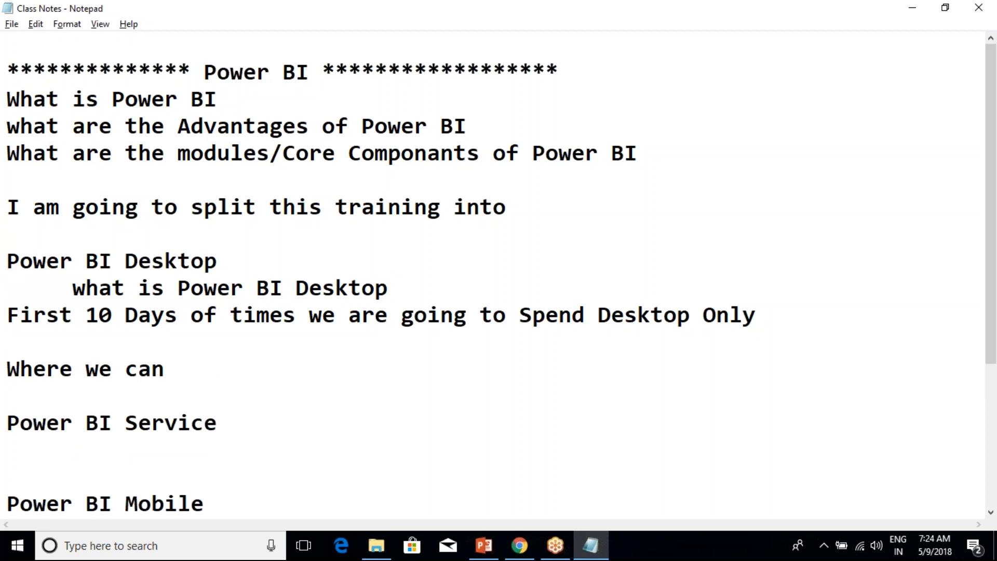
pyautogui.write(' design')
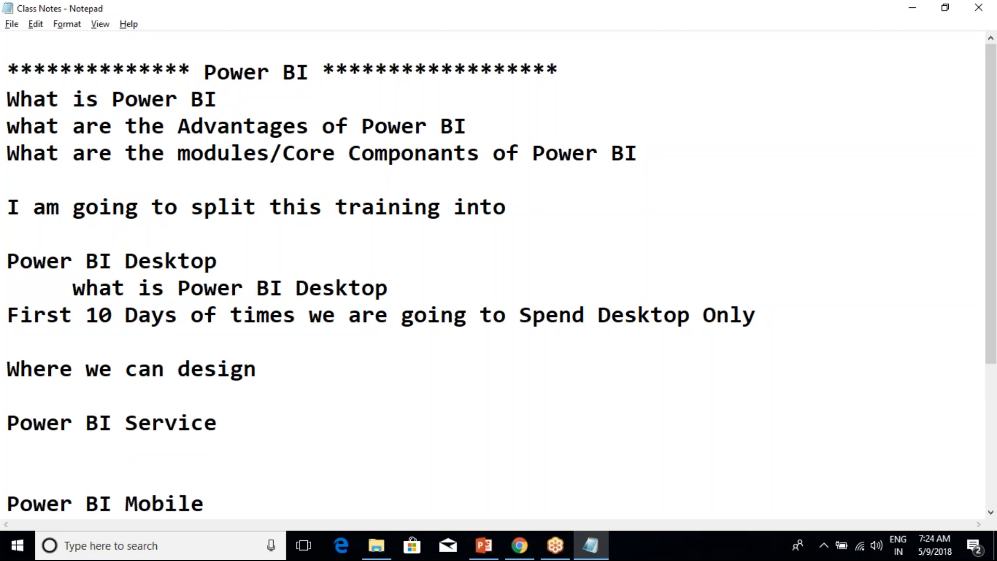
pyautogui.write('The Power BI ')
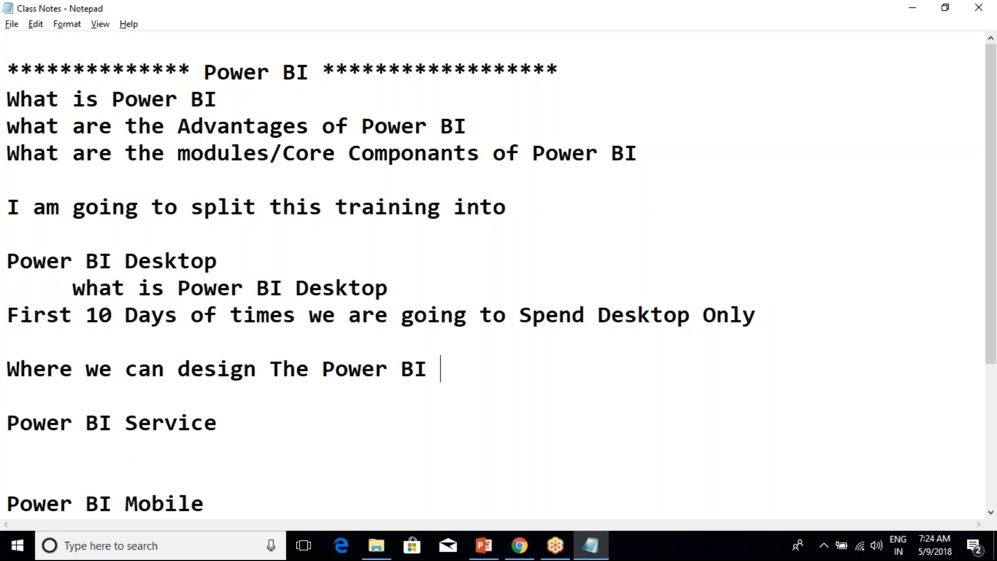
pyautogui.write('Reports')
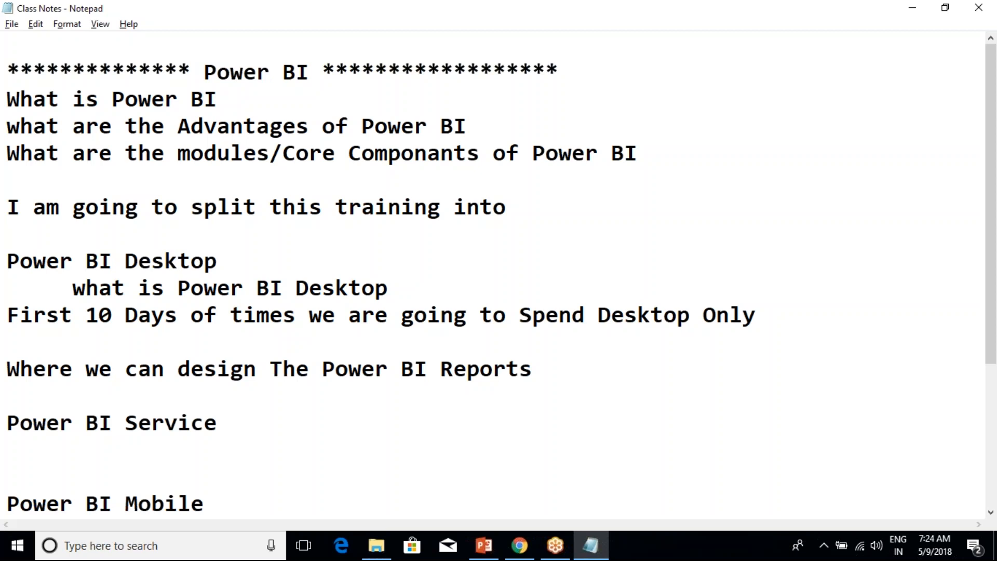
# Number the Power BI Desktop heading by putting "1. " in front of it
pyautogui.scroll(-1, 686, 363)
pyautogui.moveTo(543, 285); pyautogui.dragTo(7, 287)
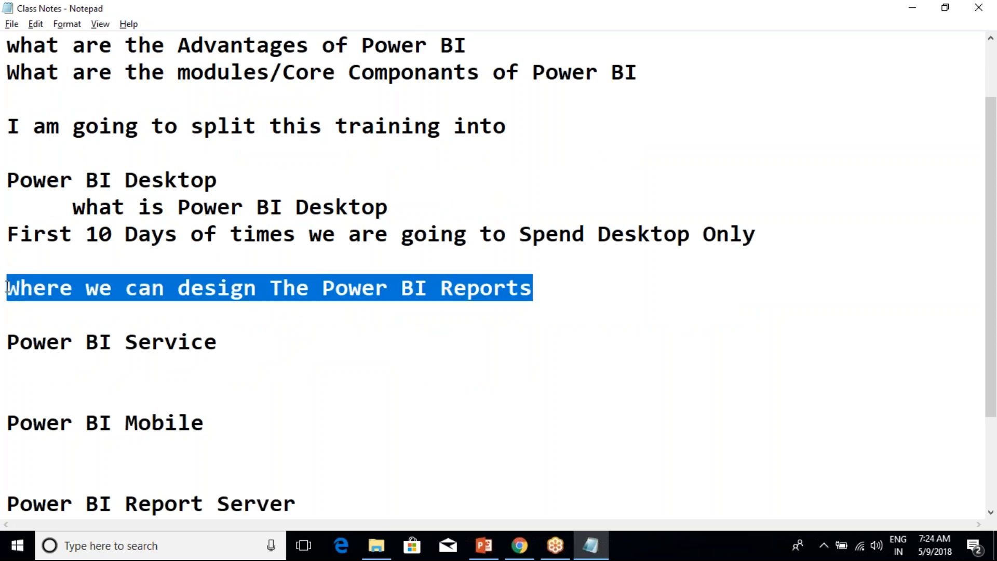
pyautogui.click(362, 288)
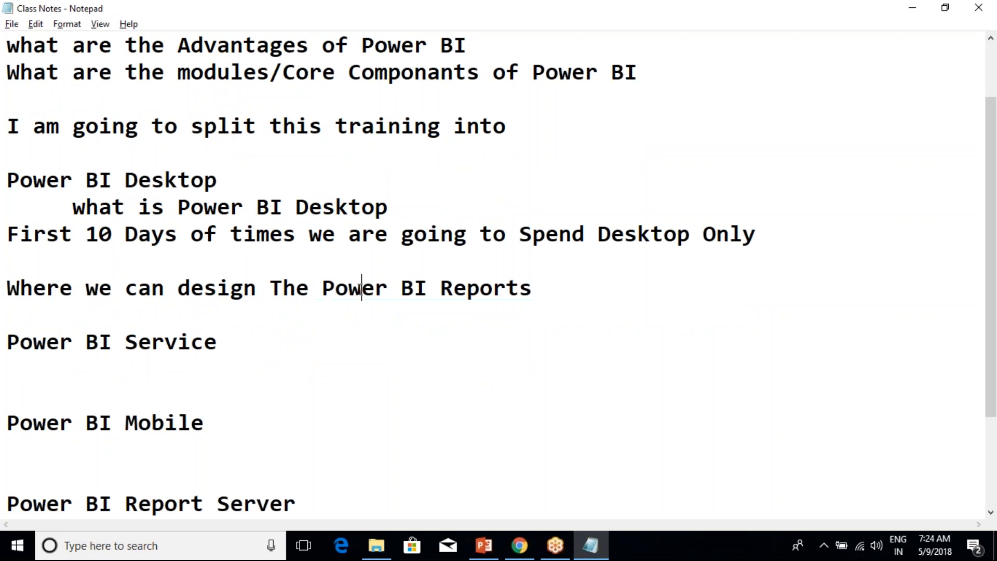
pyautogui.click(8, 182)
pyautogui.write('1.')
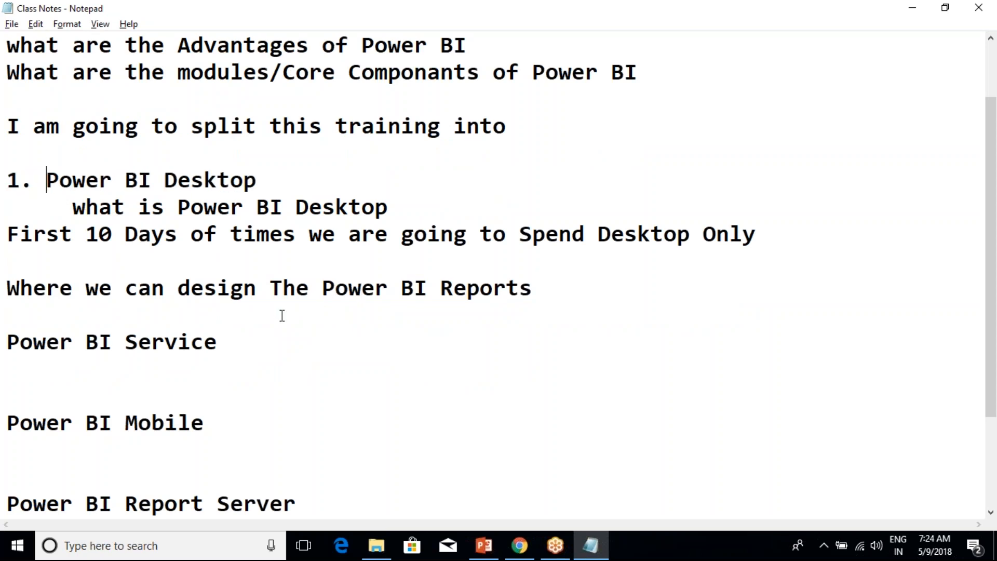
# Add the line "First , We need to Download Power BI Desktop Software" directly above the line about designing the Power BI reports
pyautogui.moveTo(575, 296); pyautogui.dragTo(6, 281)
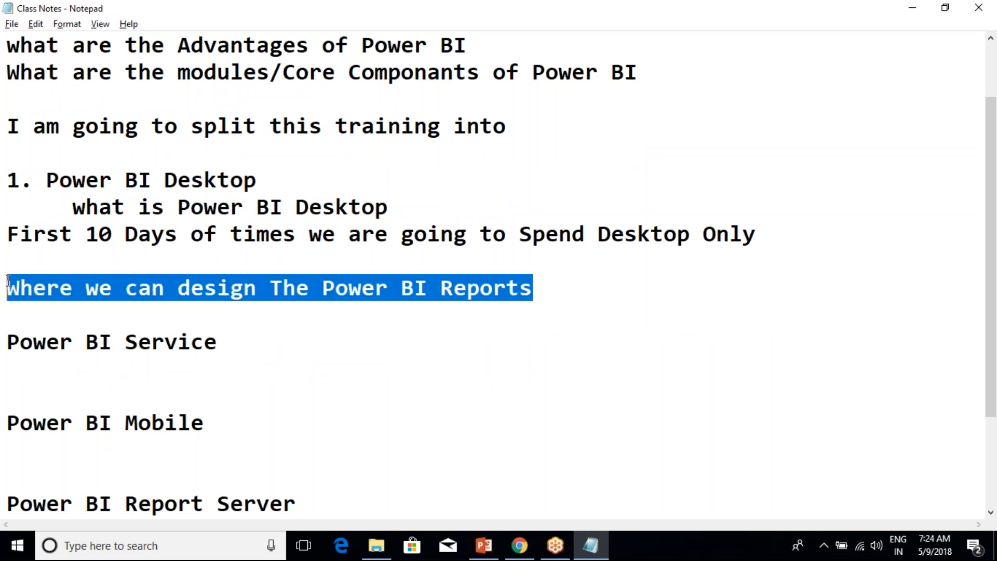
pyautogui.click(97, 267)
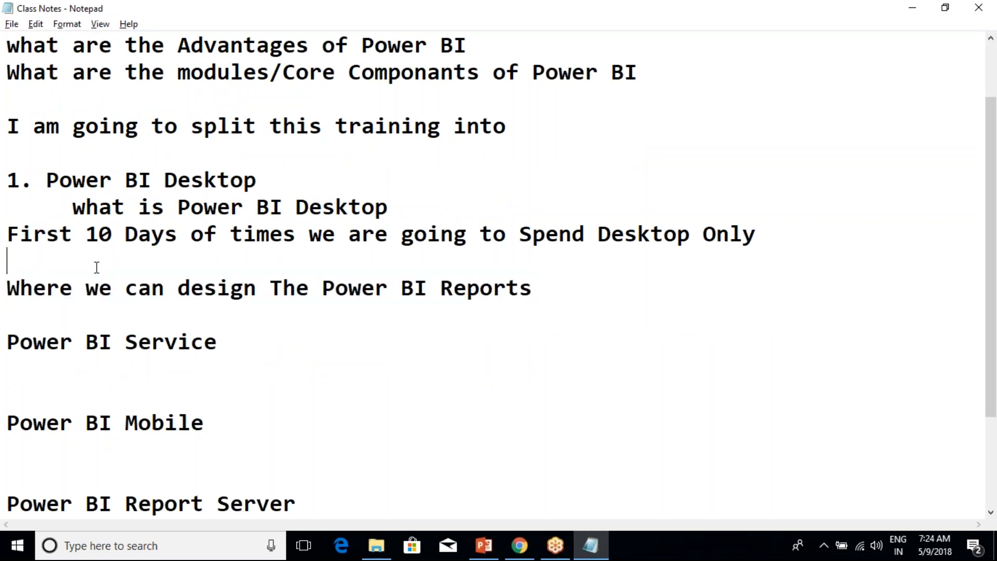
pyautogui.press('Return')
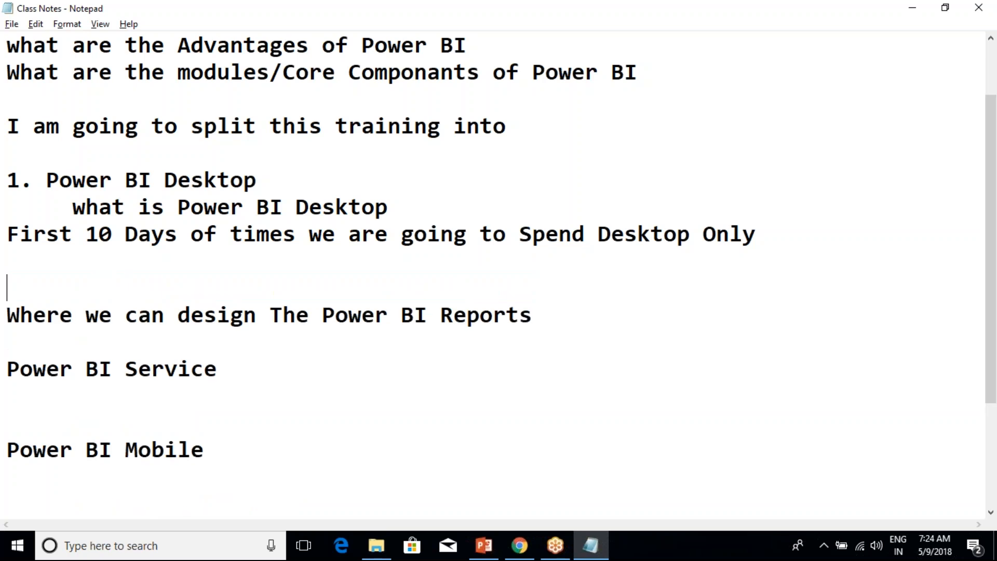
pyautogui.write('Firs')
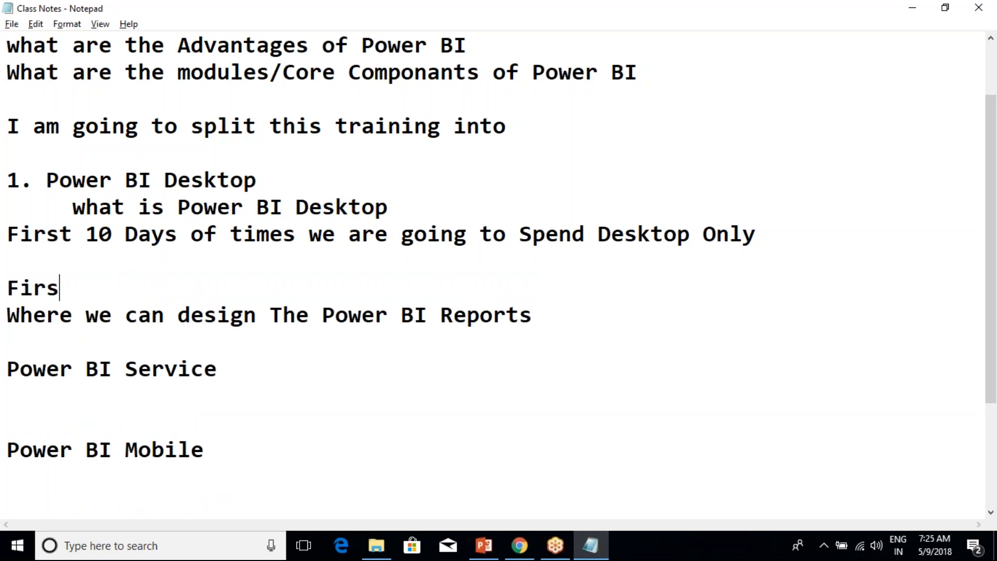
pyautogui.write('t , We nee')
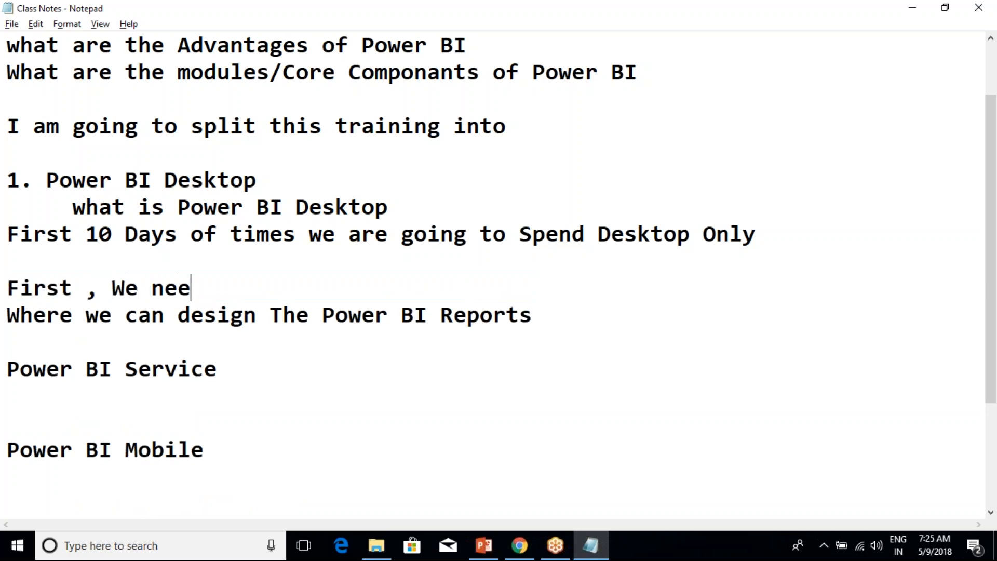
pyautogui.write('d to Down')
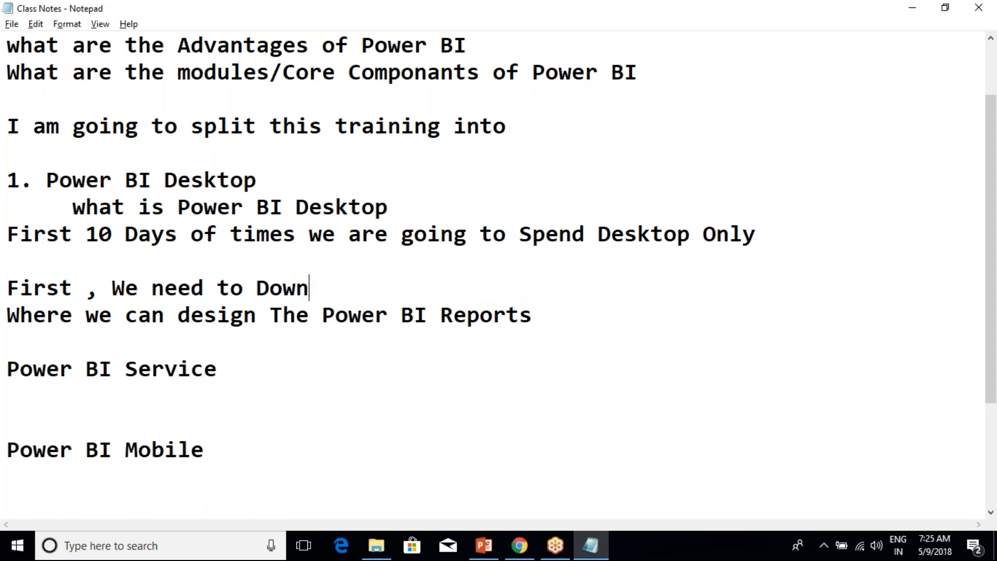
pyautogui.write('load Powe')
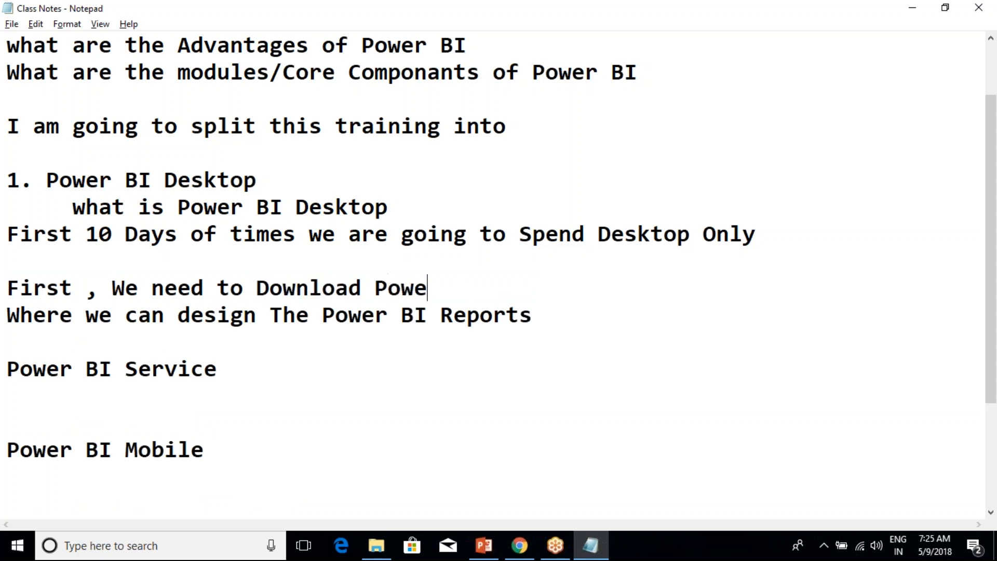
pyautogui.write('r BI Des')
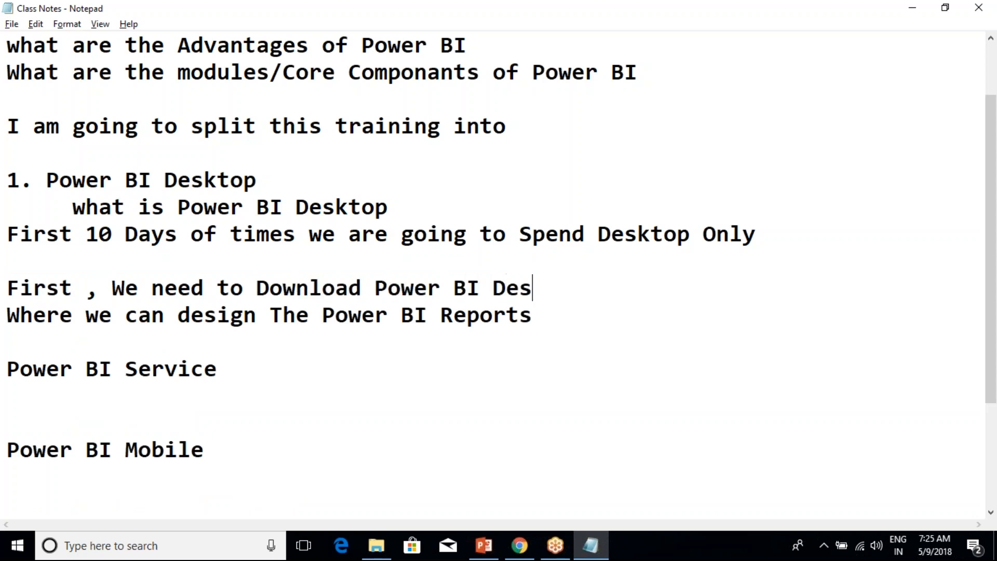
pyautogui.write('ktop Software')
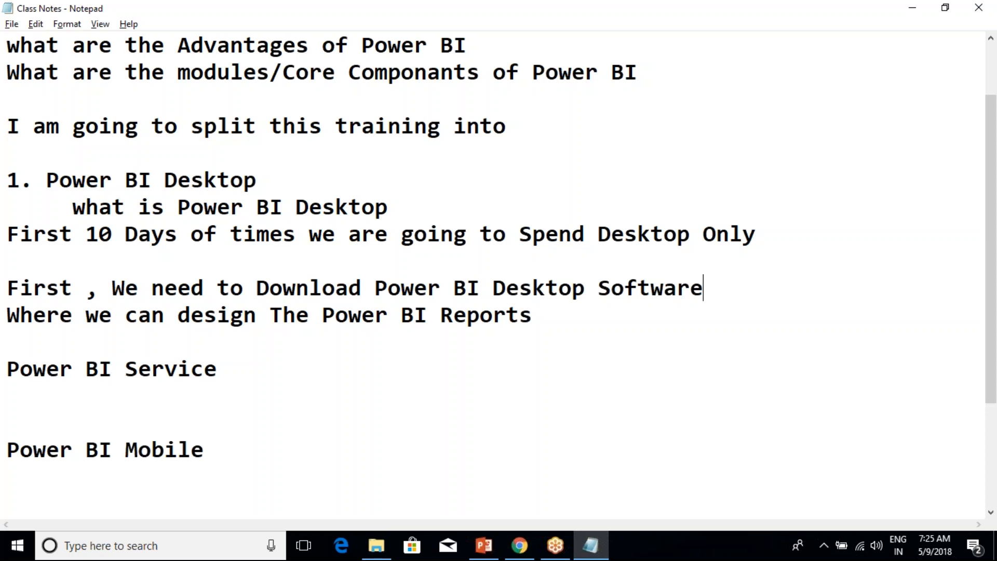
# Add the indented line "Install it (<200 MB File)" below the note about downloading Power BI Desktop
pyautogui.press('Return')
pyautogui.press('Tab')
pyautogui.write('Install it')
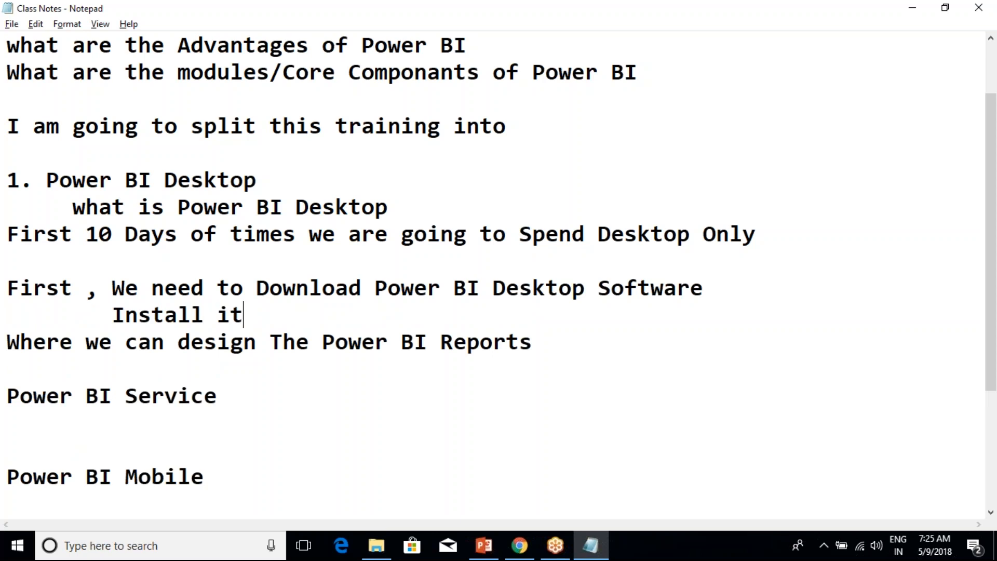
pyautogui.write(' ()')
pyautogui.press('Left')
pyautogui.write('<')
pyautogui.press('BackSpace')
pyautogui.write('<200')
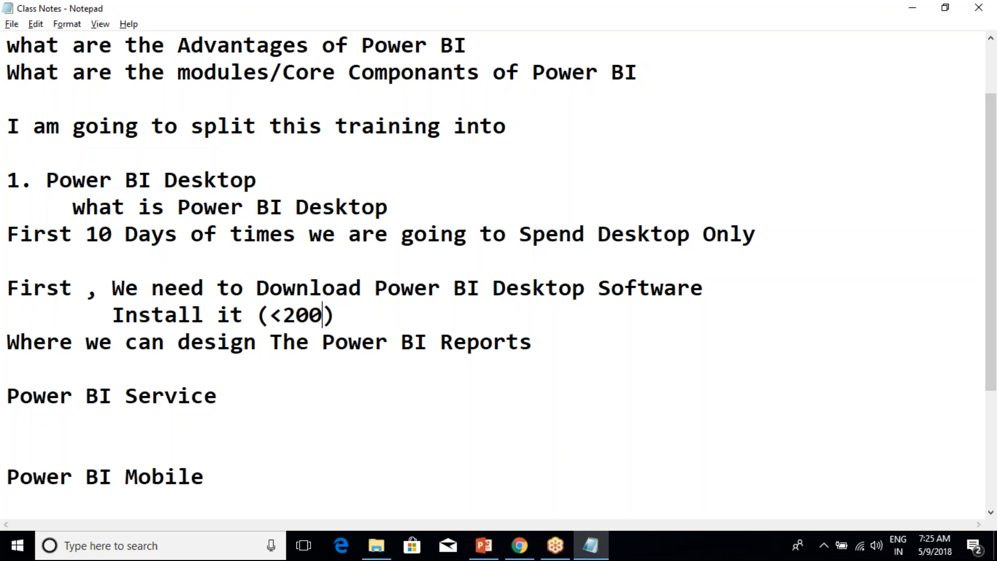
pyautogui.write(' MB File')
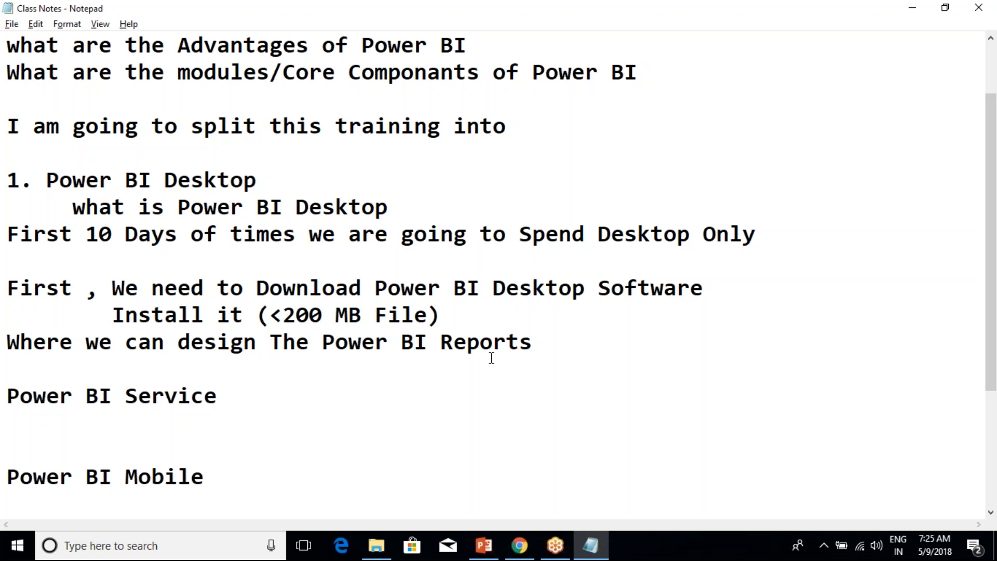
# Review the whole numbered Power BI Desktop section, from its heading to the report design note, by highlighting it
pyautogui.click(535, 347)
pyautogui.moveTo(531, 347); pyautogui.dragTo(7, 288)
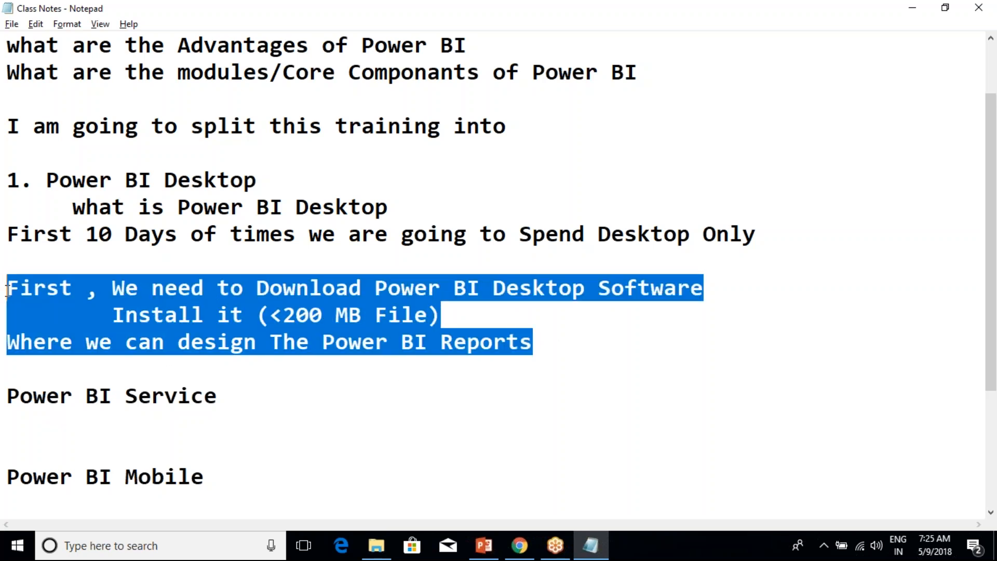
pyautogui.click(179, 235)
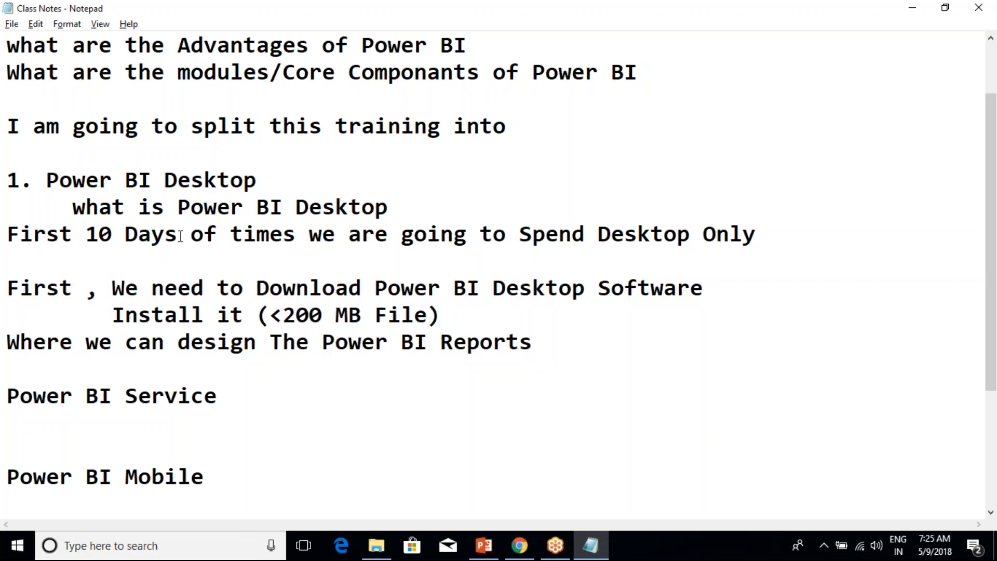
pyautogui.click(550, 347)
pyautogui.moveTo(550, 348); pyautogui.dragTo(6, 191)
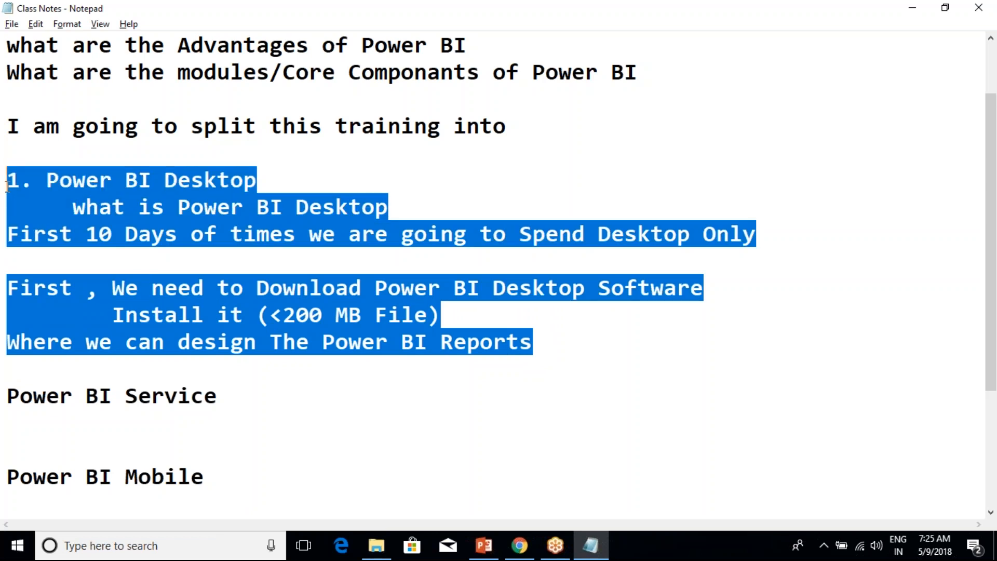
pyautogui.click(47, 208)
pyautogui.moveTo(10, 180); pyautogui.dragTo(520, 340)
pyautogui.click(519, 340)
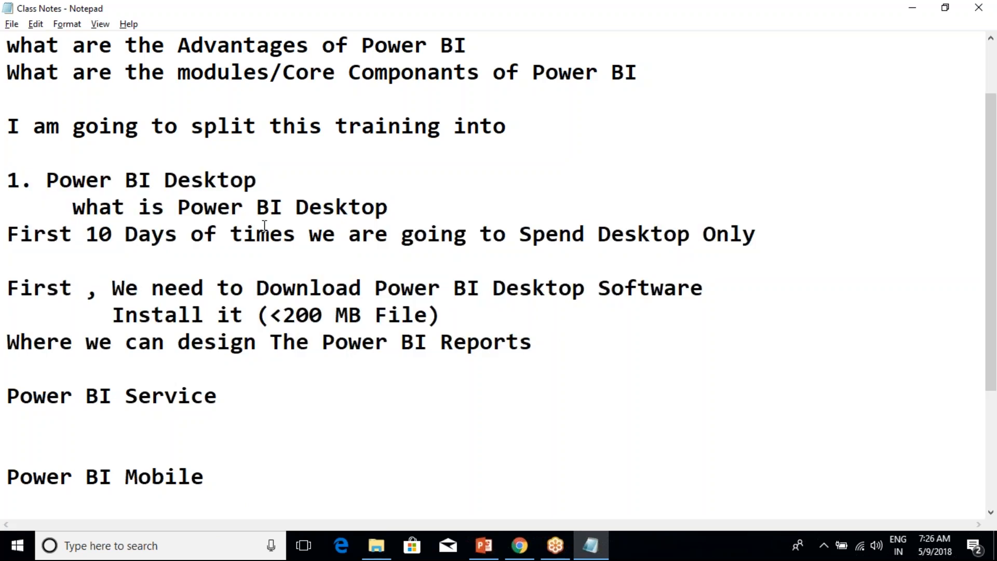
# Review the Power BI Desktop heading and the download, installation and report design notes by highlighting them one by one
pyautogui.moveTo(59, 180); pyautogui.dragTo(258, 179)
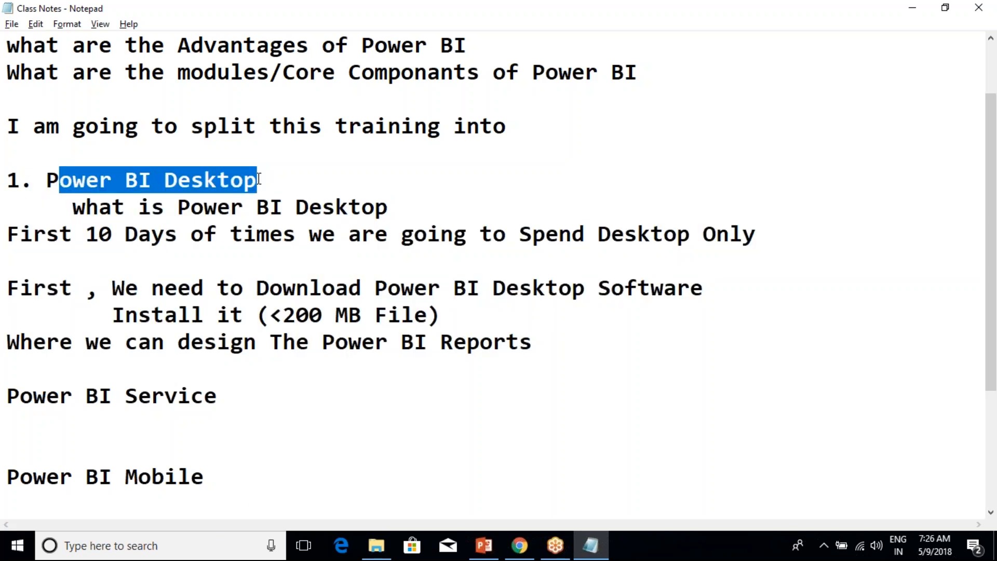
pyautogui.click(204, 287)
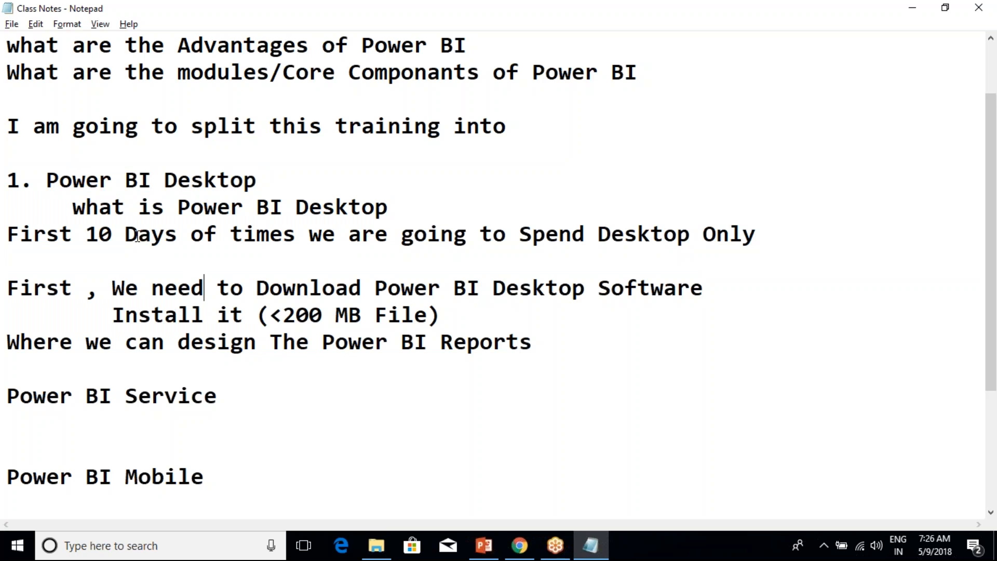
pyautogui.moveTo(59, 182); pyautogui.dragTo(204, 182)
pyautogui.click(204, 182)
pyautogui.moveTo(112, 288); pyautogui.dragTo(712, 297)
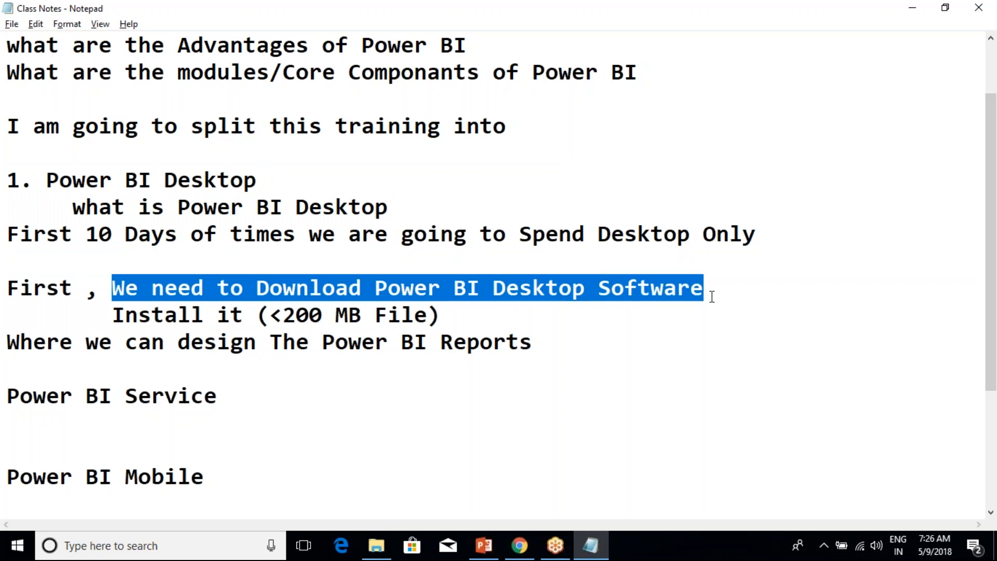
pyautogui.click(712, 297)
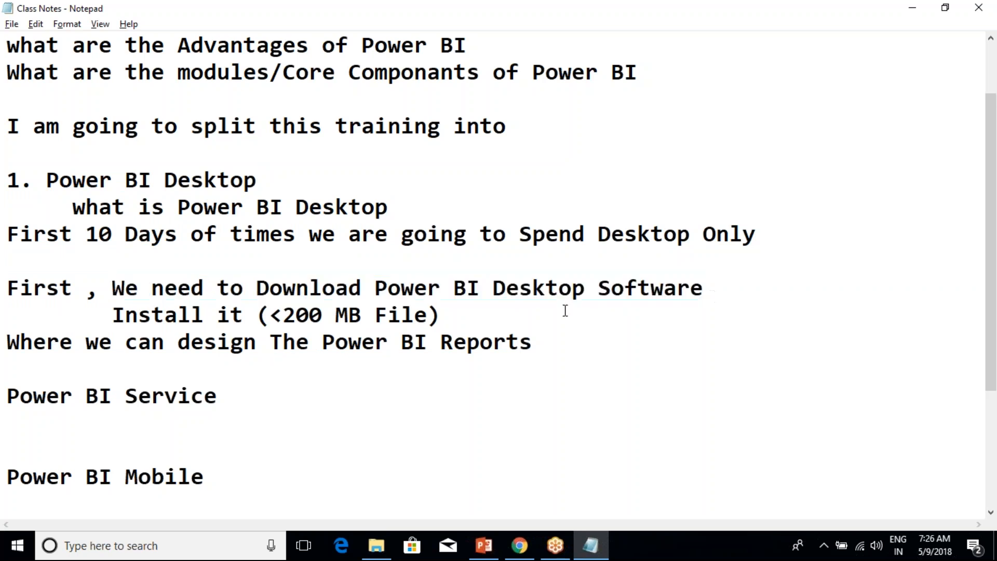
pyautogui.click(111, 315)
pyautogui.moveTo(112, 316); pyautogui.dragTo(442, 317)
pyautogui.click(479, 319)
pyautogui.moveTo(85, 345); pyautogui.dragTo(539, 347)
# Append "and also Publish the reports" to the end of the "Where we can design The Power BI Reports" line
pyautogui.click(539, 346)
pyautogui.write('and also Pu')
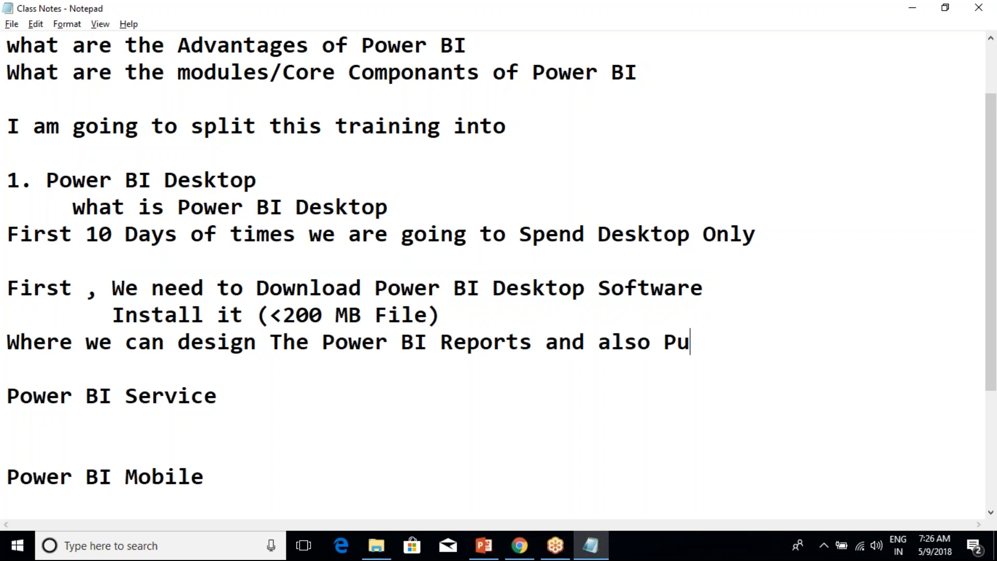
pyautogui.write('blish t')
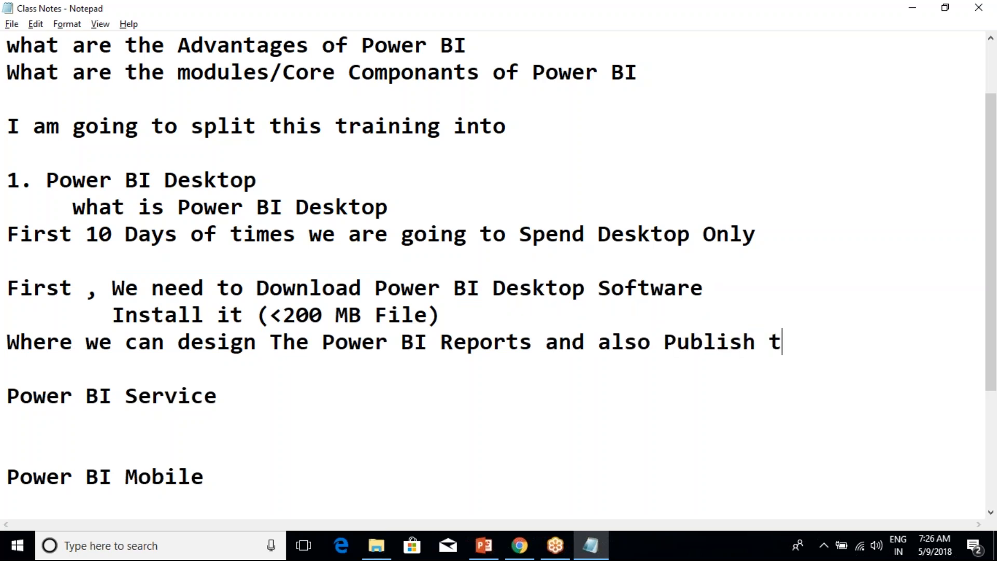
pyautogui.write('he reports')
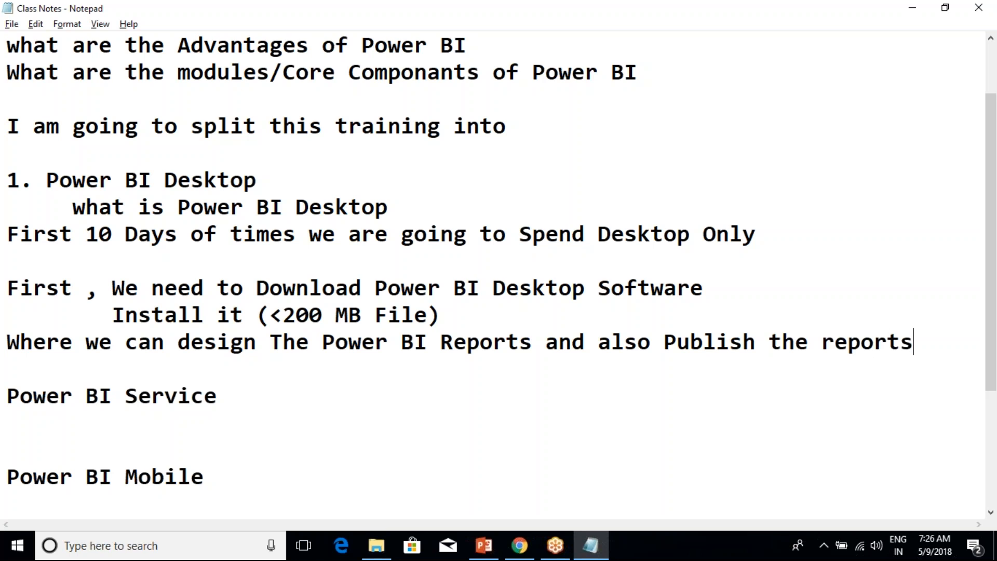
# Move "and also Publish the reports" onto its own indented line and extend it with "into Report Server"
pyautogui.click(537, 341)
pyautogui.press('Return')
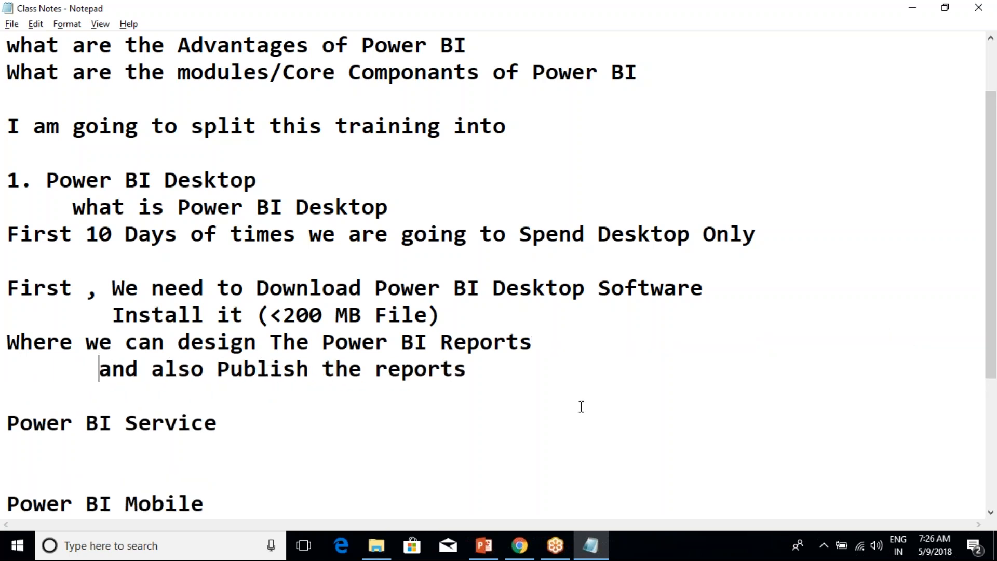
pyautogui.click(503, 372)
pyautogui.write('into Report Server')
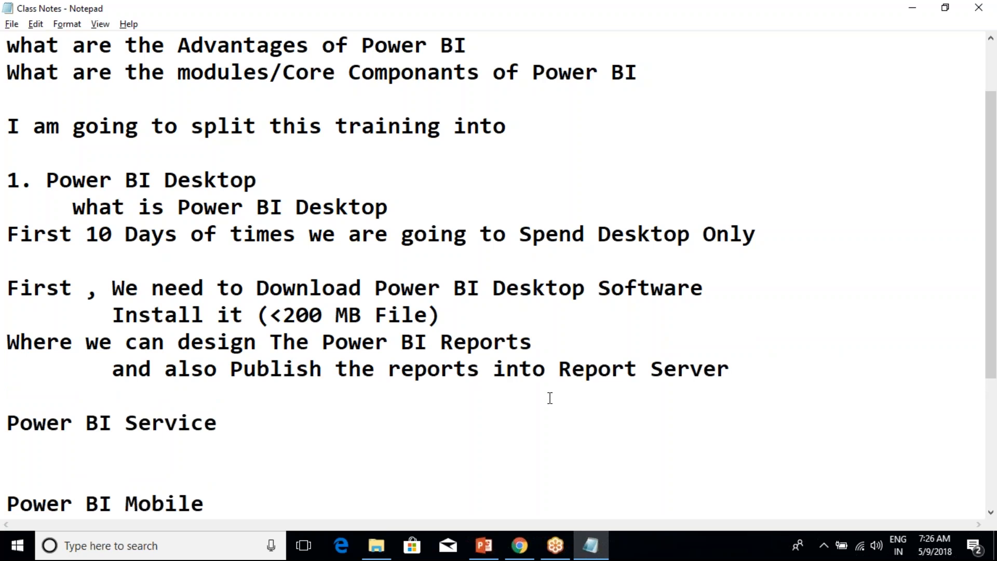
# Review the notes from the training split line through the publishing note by highlighting them
pyautogui.moveTo(736, 369); pyautogui.dragTo(7, 125)
pyautogui.click(73, 72)
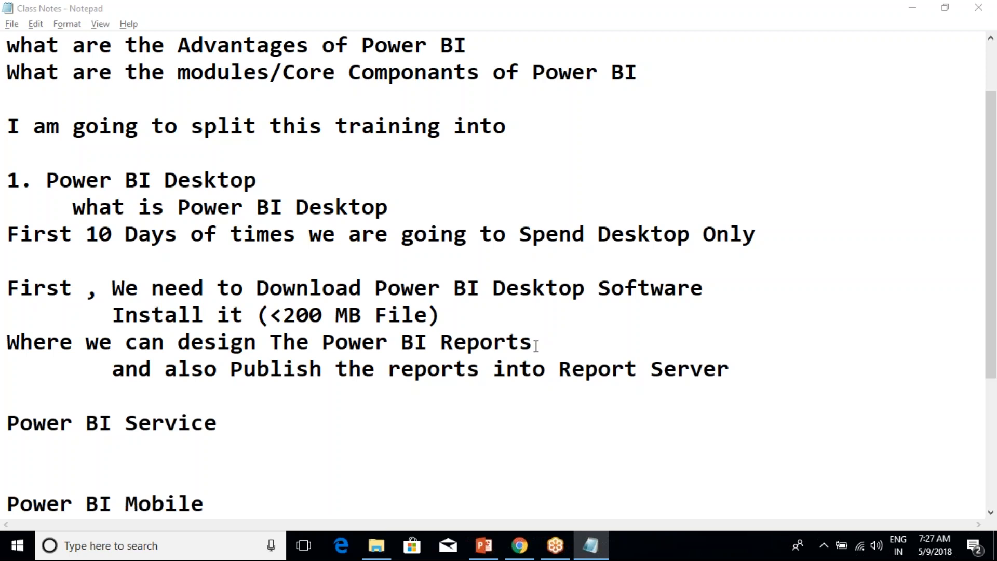
pyautogui.click(455, 342)
pyautogui.click(388, 288)
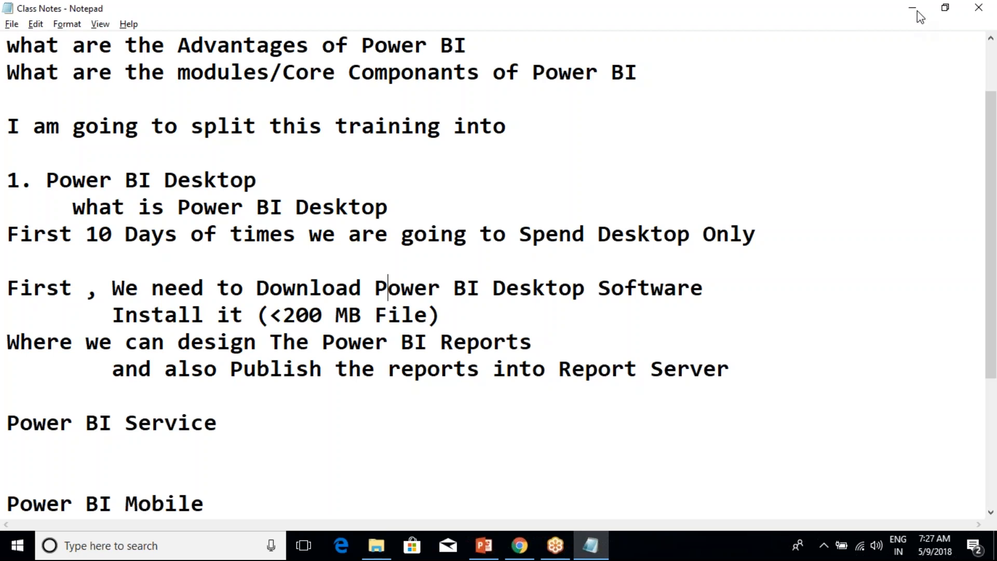
pyautogui.click(869, 14)
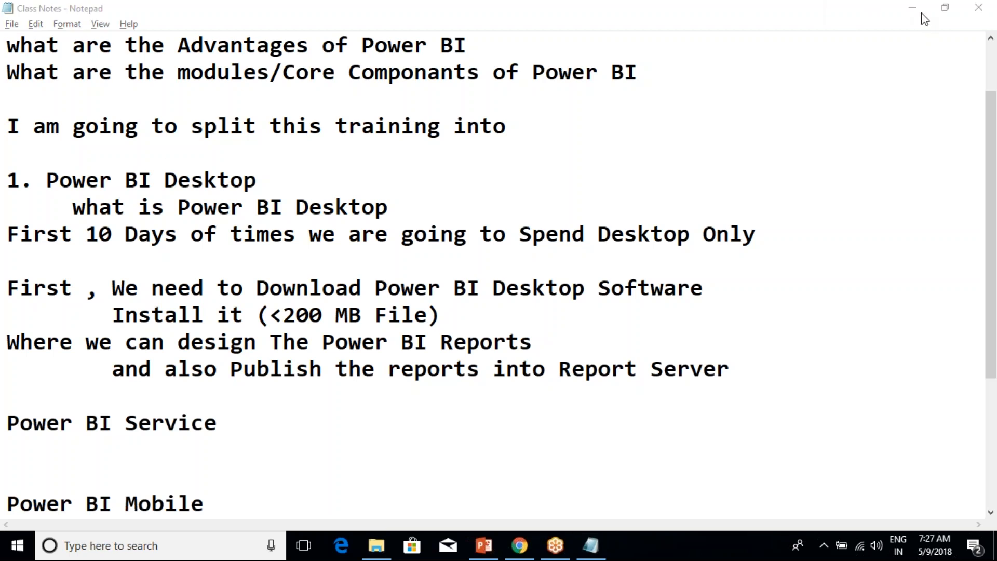
pyautogui.click(101, 203)
# Look over the remaining section headings from Power BI Service to Power BI DAX Expressions by highlighting them together
pyautogui.scroll(-2, 102, 202)
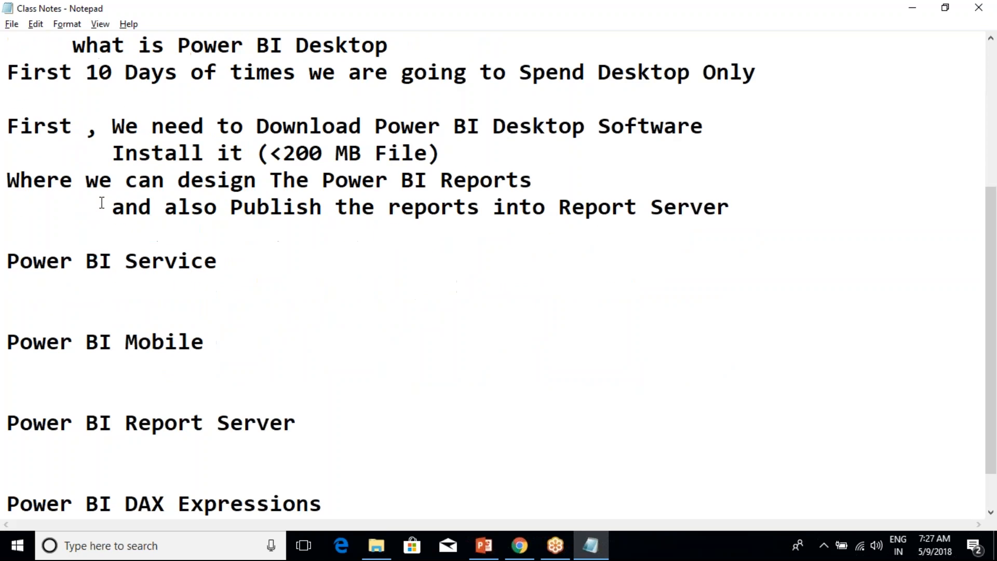
pyautogui.moveTo(12, 260); pyautogui.dragTo(263, 503)
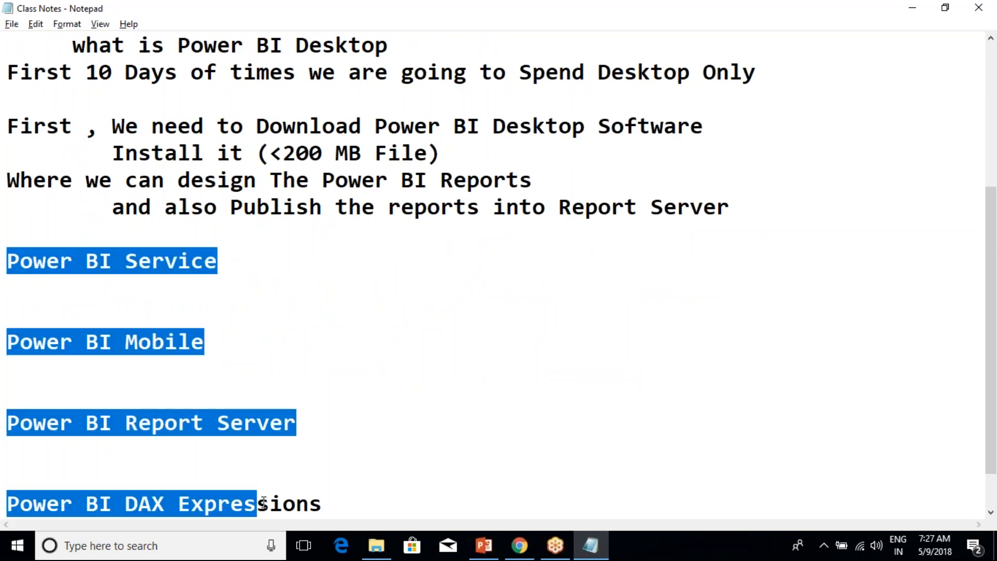
pyautogui.click(241, 430)
pyautogui.scroll(-1, 241, 431)
pyautogui.scroll(2, 241, 431)
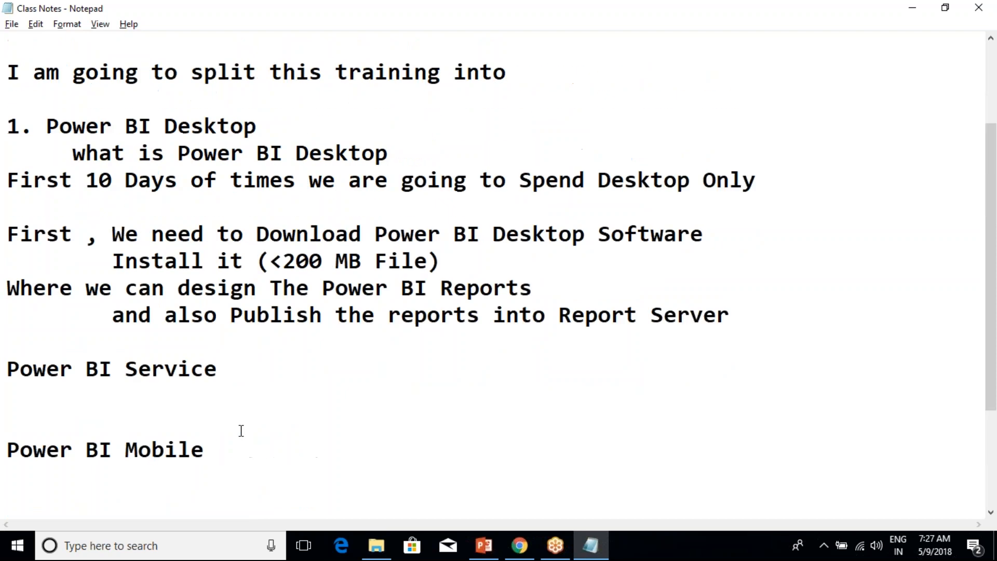
# Review the Power BI Desktop section and each of the Service, Mobile, Report Server and DAX Expressions headings by highlighting them in turn
pyautogui.moveTo(751, 316); pyautogui.dragTo(13, 132)
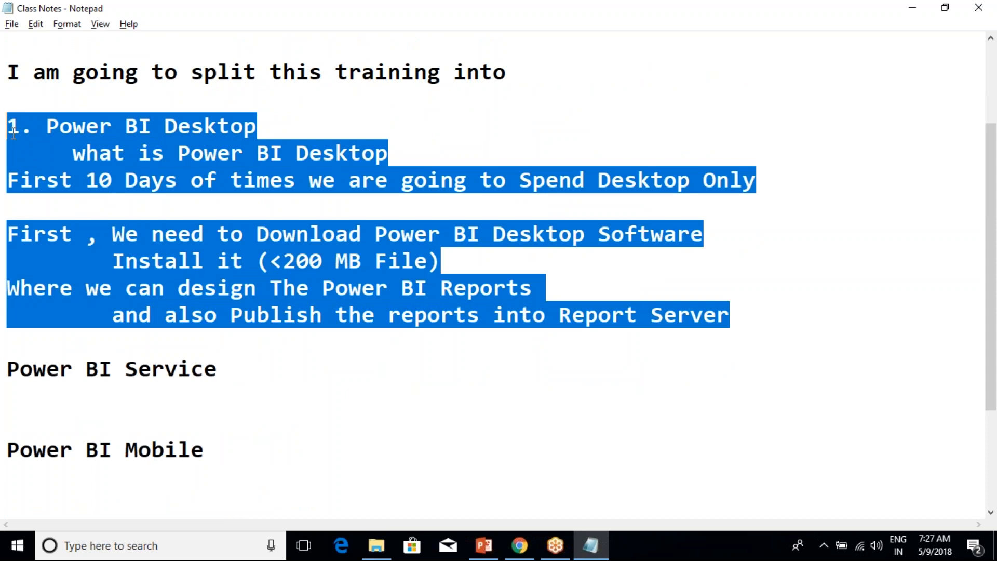
pyautogui.scroll(-2, 48, 215)
pyautogui.moveTo(75, 202); pyautogui.dragTo(133, 234)
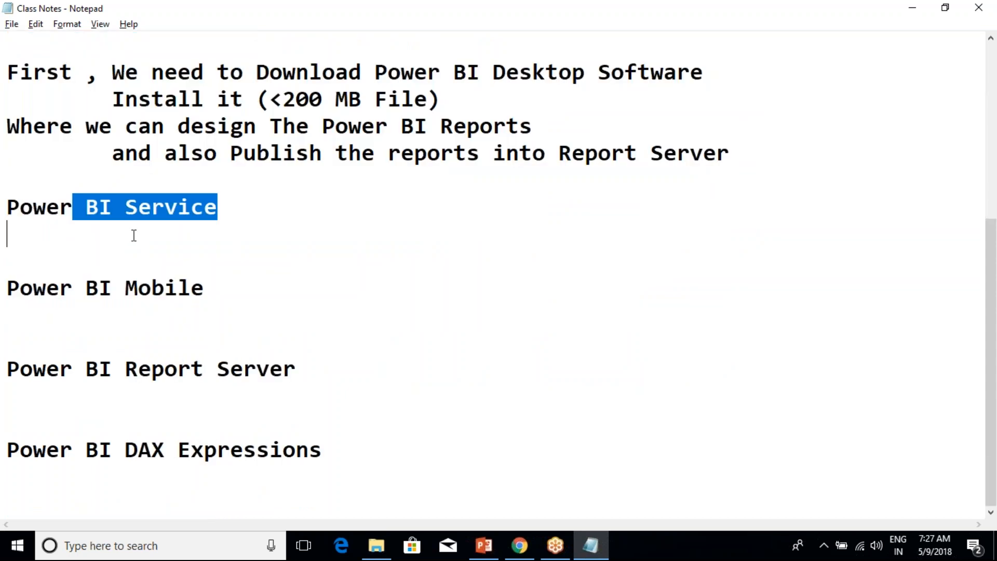
pyautogui.moveTo(60, 287); pyautogui.dragTo(154, 319)
pyautogui.click(154, 319)
pyautogui.click(52, 358)
pyautogui.moveTo(52, 358); pyautogui.dragTo(219, 423)
pyautogui.click(218, 423)
pyautogui.moveTo(32, 440); pyautogui.dragTo(219, 490)
pyautogui.click(248, 495)
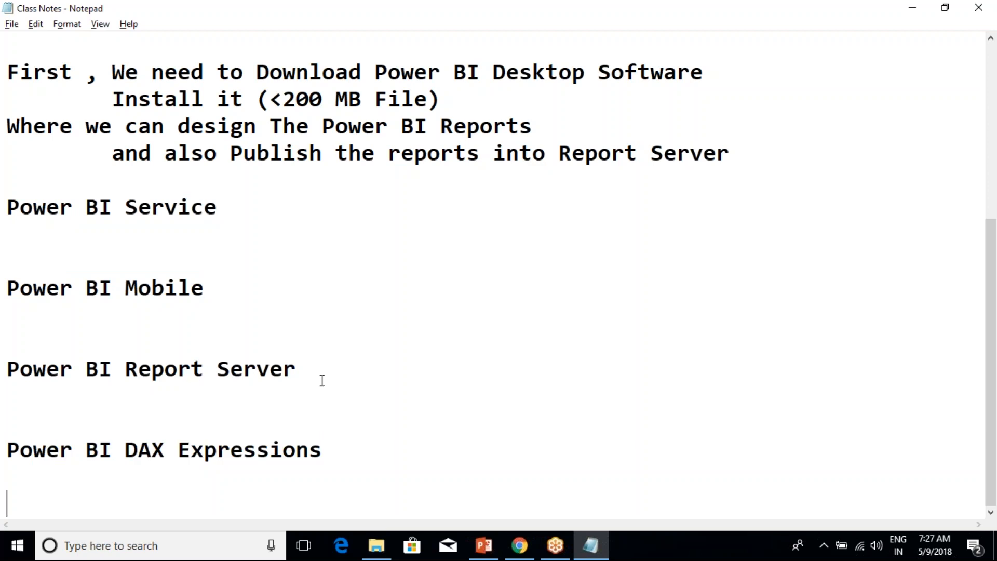
pyautogui.click(146, 464)
pyautogui.scroll(2, 264, 343)
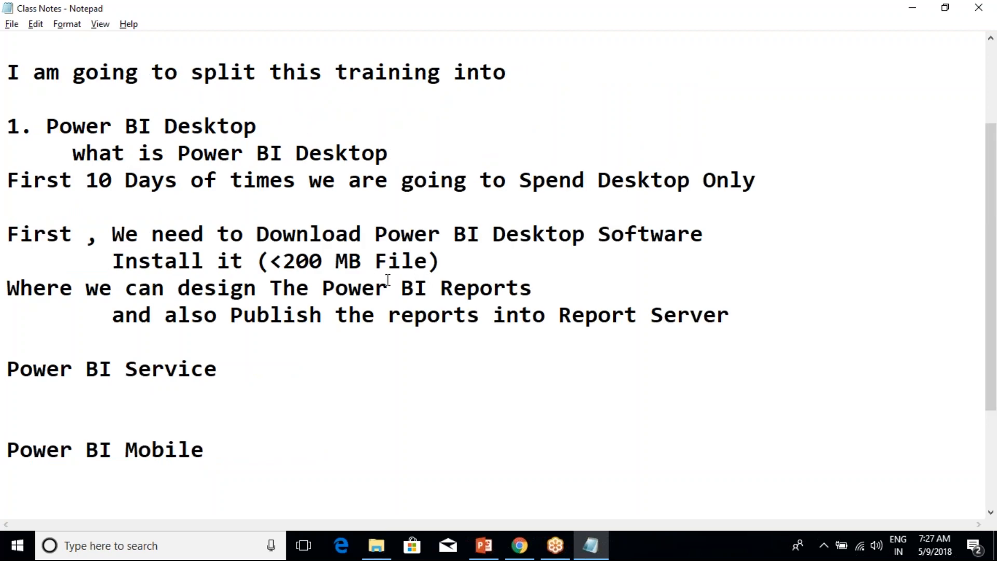
# Review the Power BI Desktop section from its heading through the publishing note by highlighting it, and highlight the heading alone
pyautogui.scroll(2, 388, 280)
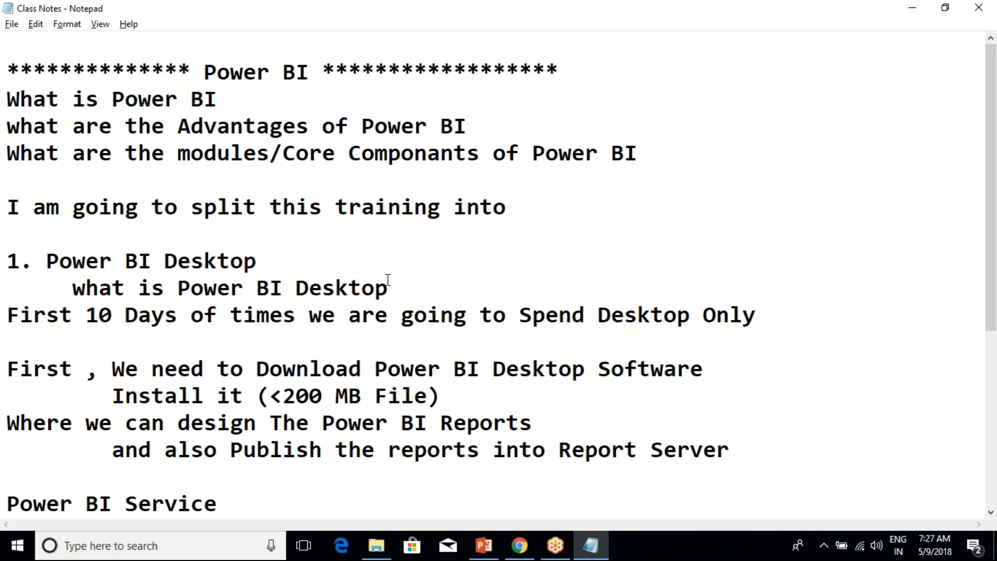
pyautogui.scroll(-2, 388, 280)
pyautogui.moveTo(745, 293); pyautogui.dragTo(7, 101)
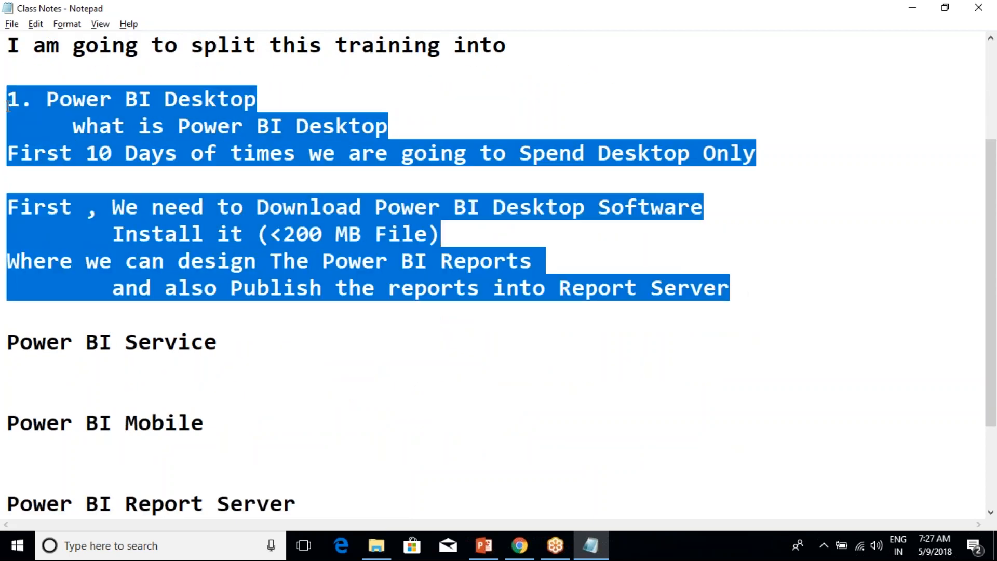
pyautogui.click(197, 117)
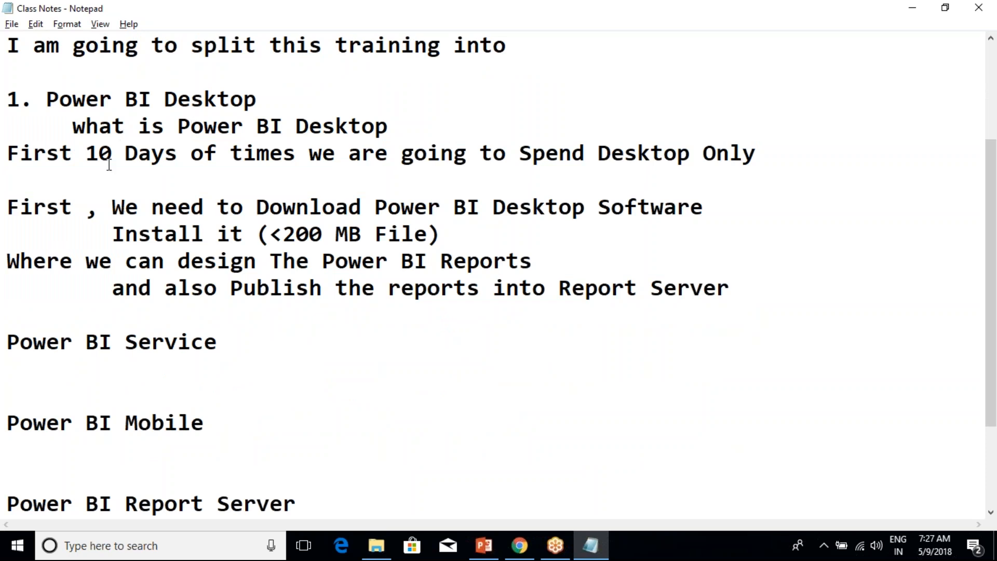
pyautogui.moveTo(45, 99); pyautogui.dragTo(256, 100)
pyautogui.click(274, 111)
pyautogui.click(768, 288)
# Insert an empty indented line below "Install it (<200 MB File)"
pyautogui.click(517, 239)
pyautogui.press('Return')
pyautogui.write('b')
pyautogui.press('BackSpace')
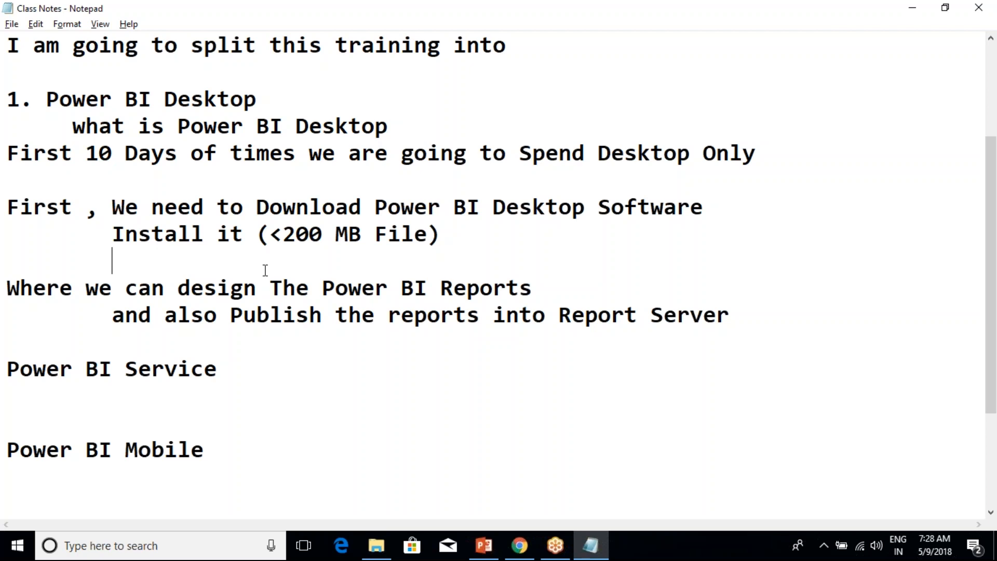
# Look over the notes from Power BI Desktop to Power BI Mobile by highlighting them, and highlight the Power BI Service heading
pyautogui.moveTo(47, 98); pyautogui.dragTo(216, 448)
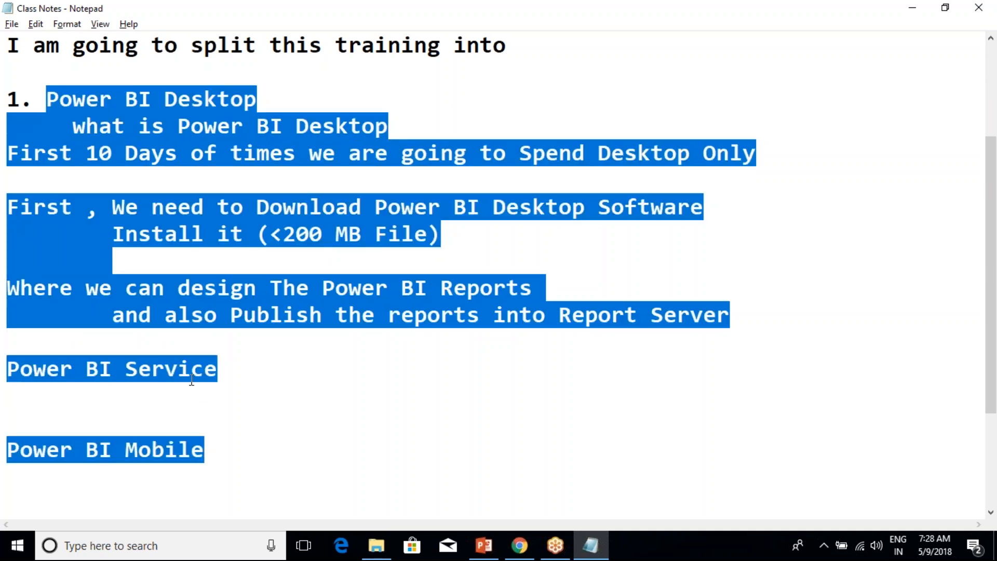
pyautogui.scroll(-1, 191, 379)
pyautogui.click(151, 375)
pyautogui.moveTo(60, 441); pyautogui.dragTo(193, 472)
pyautogui.scroll(-1, 212, 465)
pyautogui.scroll(1, 217, 424)
pyautogui.click(222, 379)
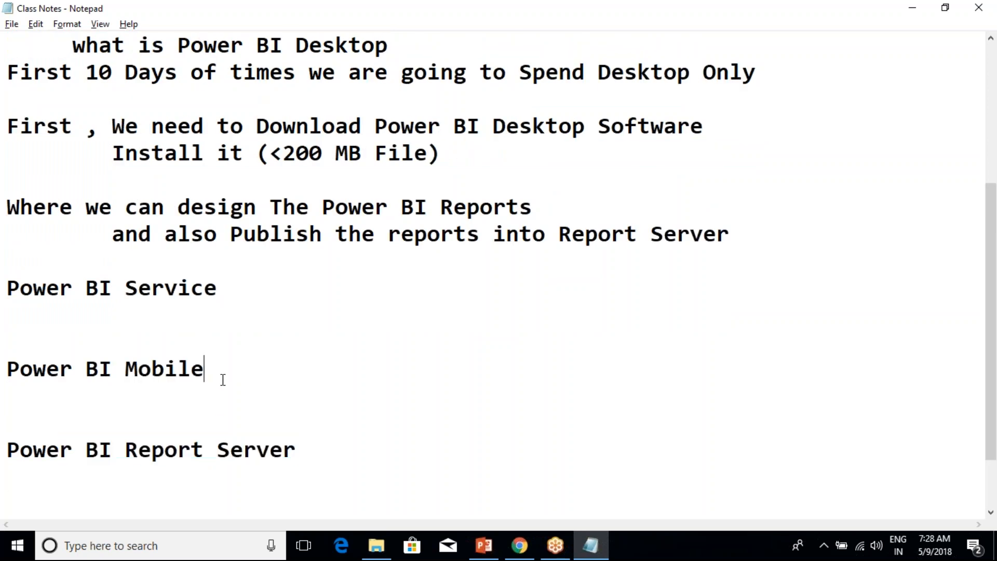
pyautogui.moveTo(230, 295); pyautogui.dragTo(7, 291)
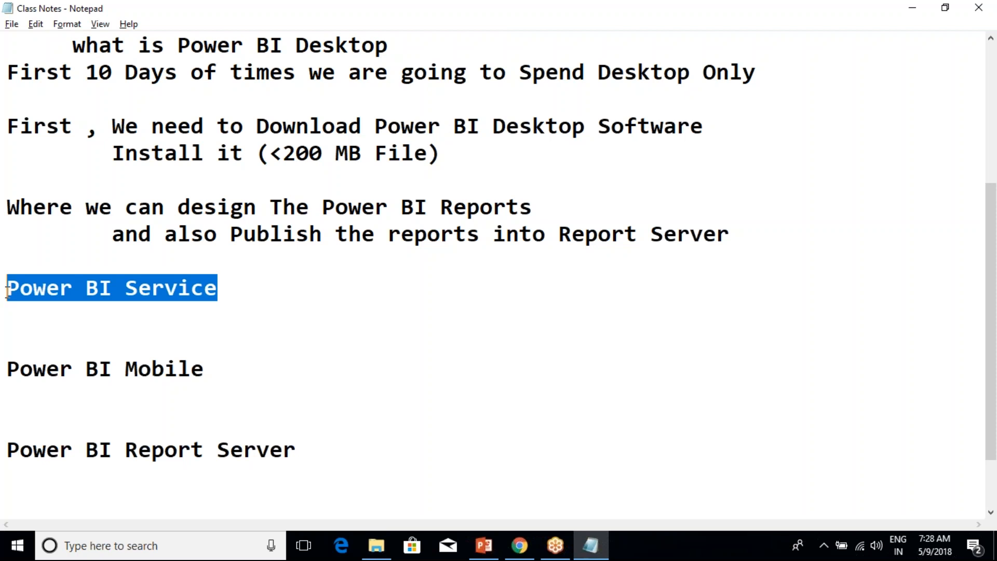
pyautogui.click(171, 305)
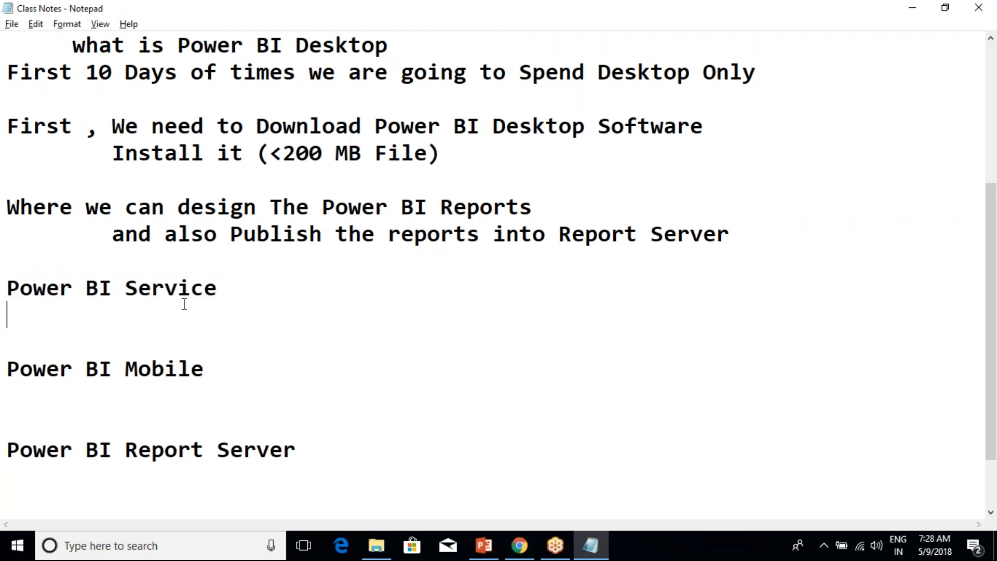
pyautogui.moveTo(240, 297); pyautogui.dragTo(7, 292)
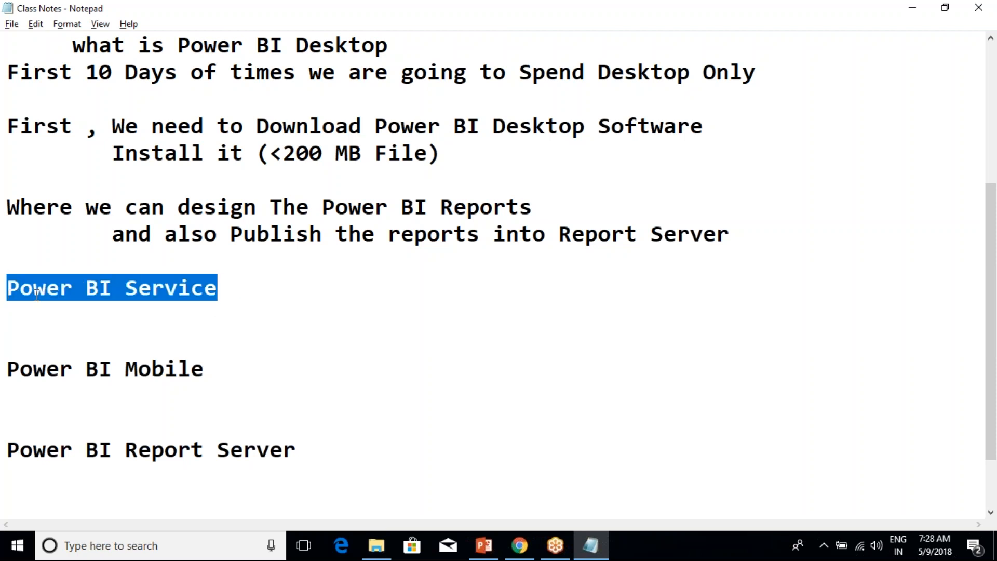
pyautogui.scroll(1, 265, 309)
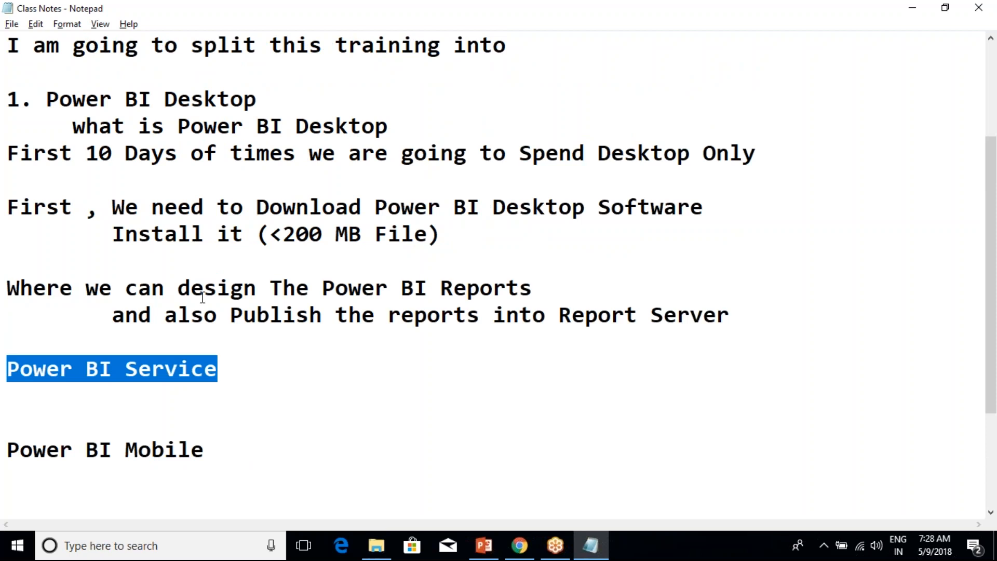
# Write "It is Completely Free Software" on the empty line below the install note and indent "Where we can design The Power BI Reports" to match
pyautogui.click(162, 260)
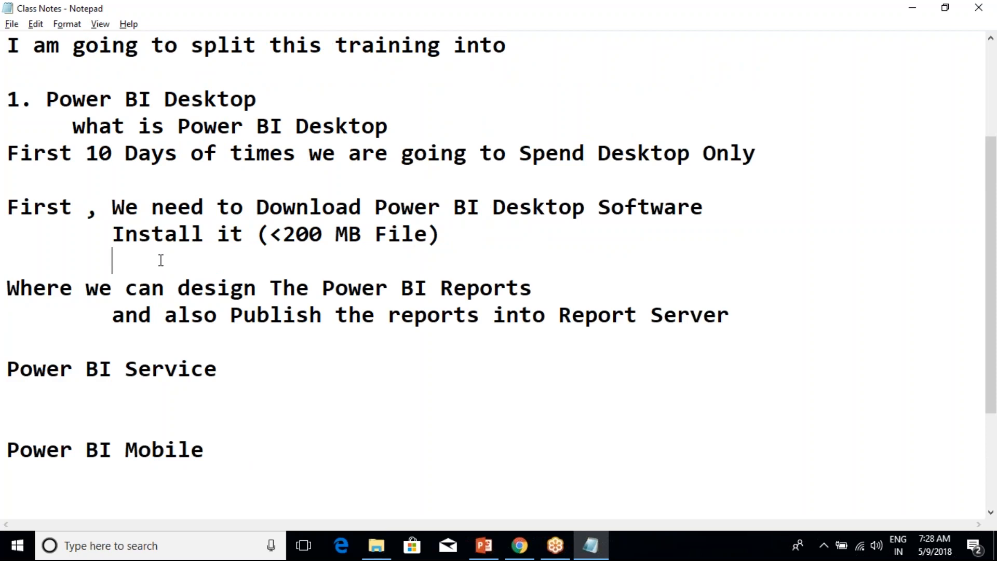
pyautogui.write('It is C')
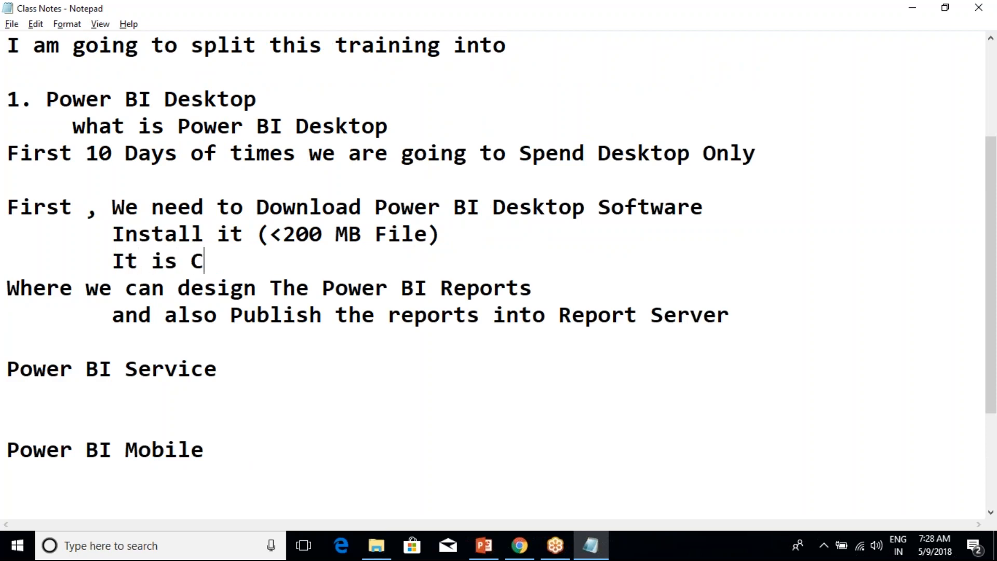
pyautogui.write('ompletely F')
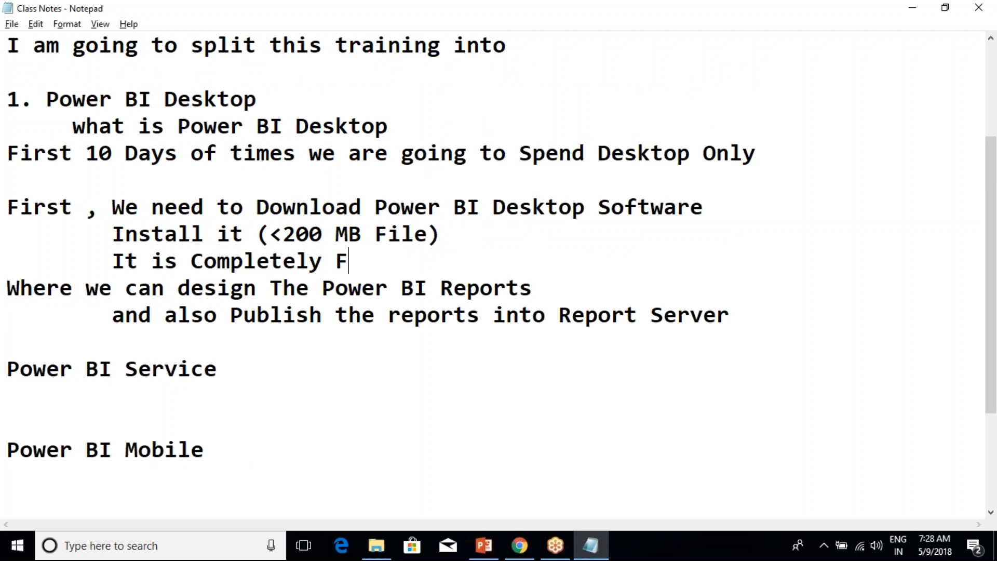
pyautogui.write('ree Software')
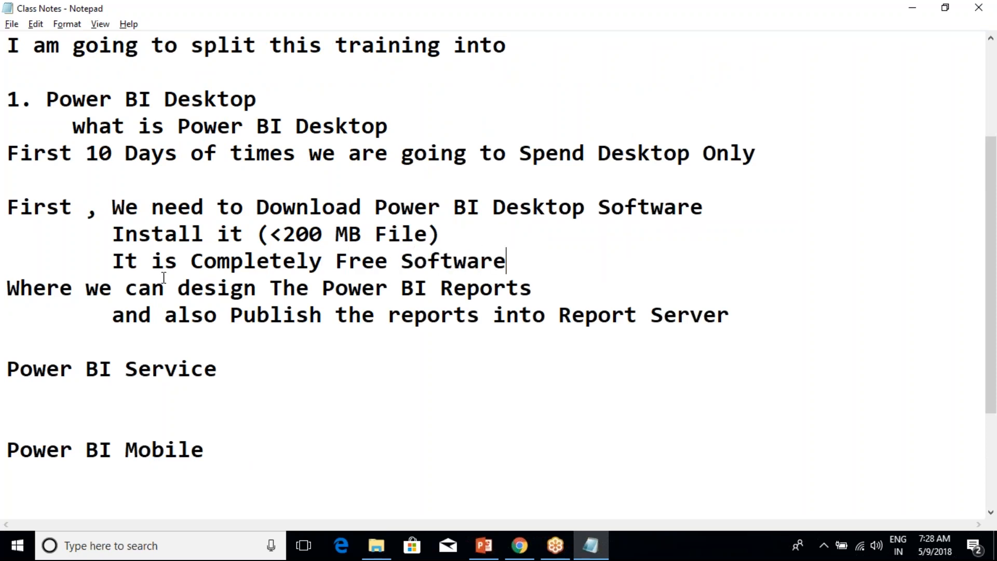
pyautogui.click(6, 288)
pyautogui.click(299, 287)
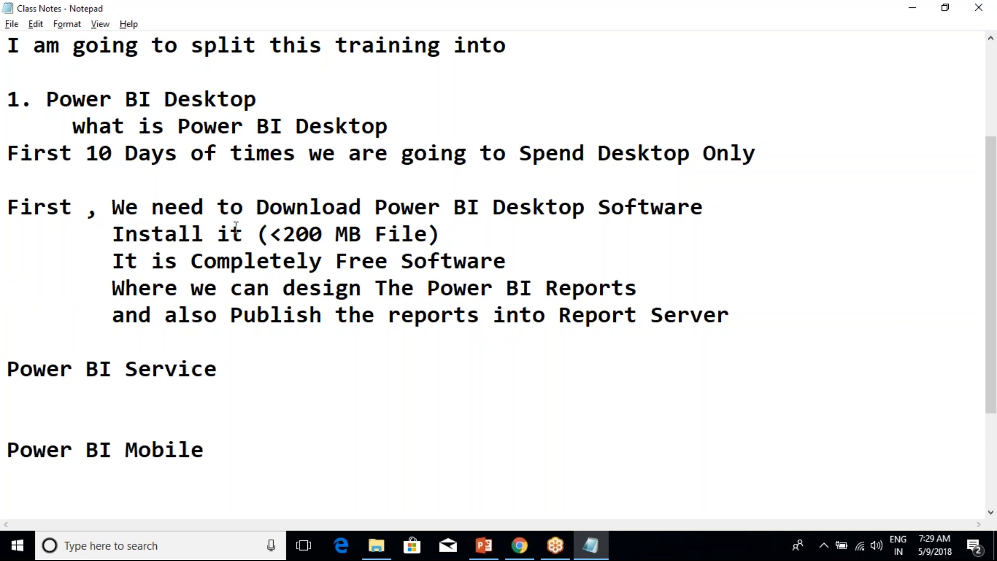
pyautogui.click(302, 183)
pyautogui.scroll(2, 323, 281)
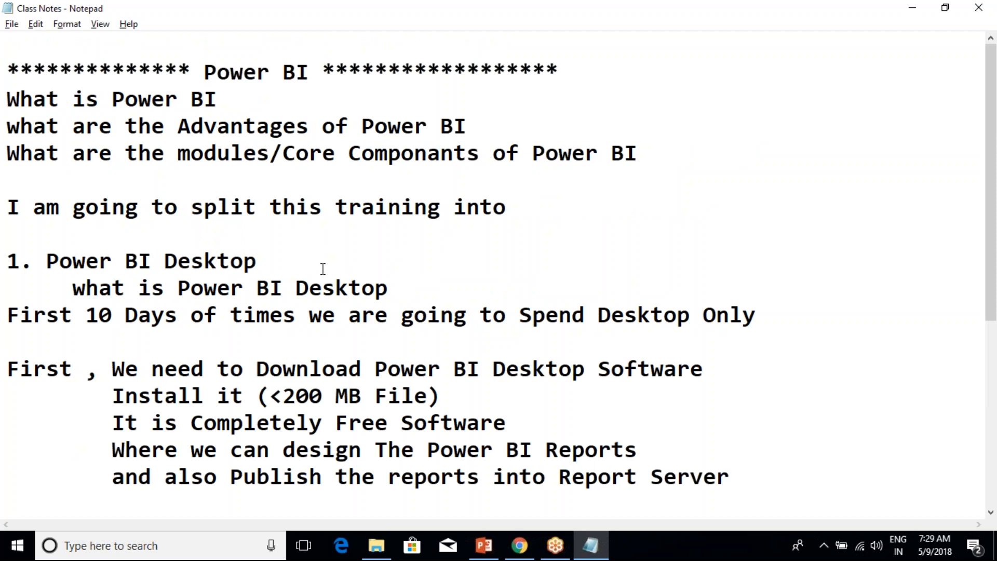
pyautogui.scroll(-2, 323, 281)
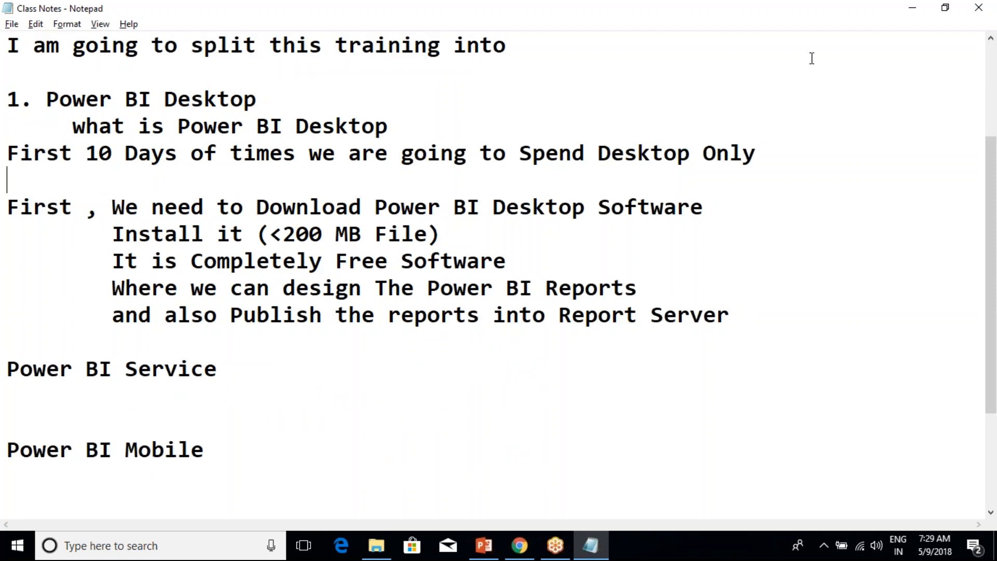
pyautogui.click(811, 23)
pyautogui.click(599, 342)
pyautogui.click(645, 7)
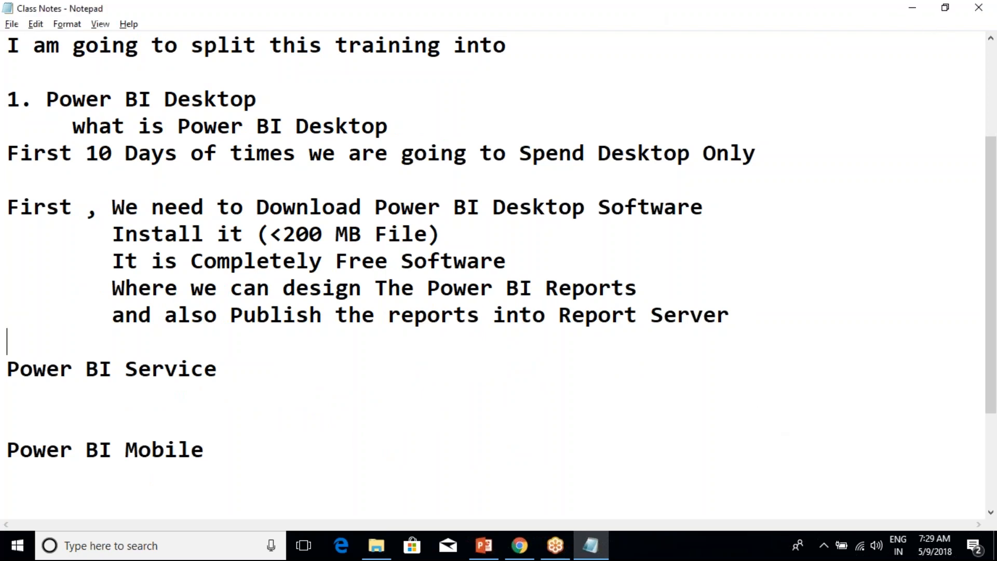
# Switch to Chrome, close the Google Drive page and load the Google home page in a new tab
pyautogui.click(519, 546)
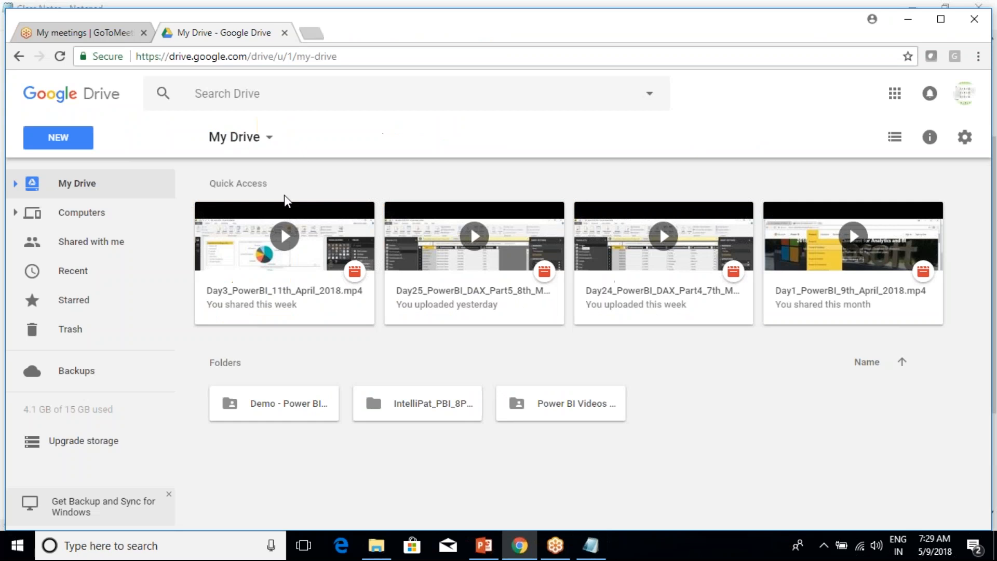
pyautogui.click(312, 35)
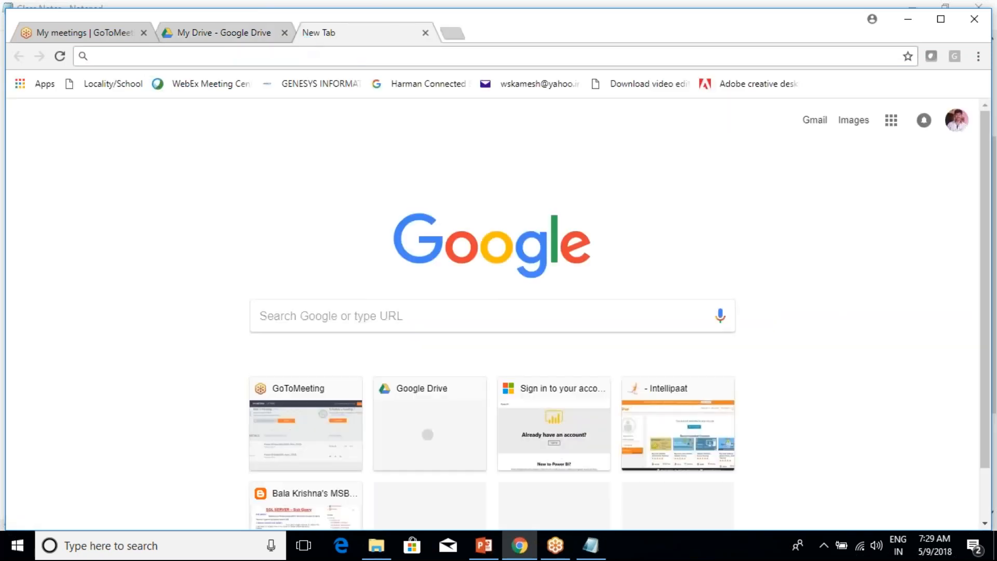
pyautogui.click(276, 36)
pyautogui.click(284, 33)
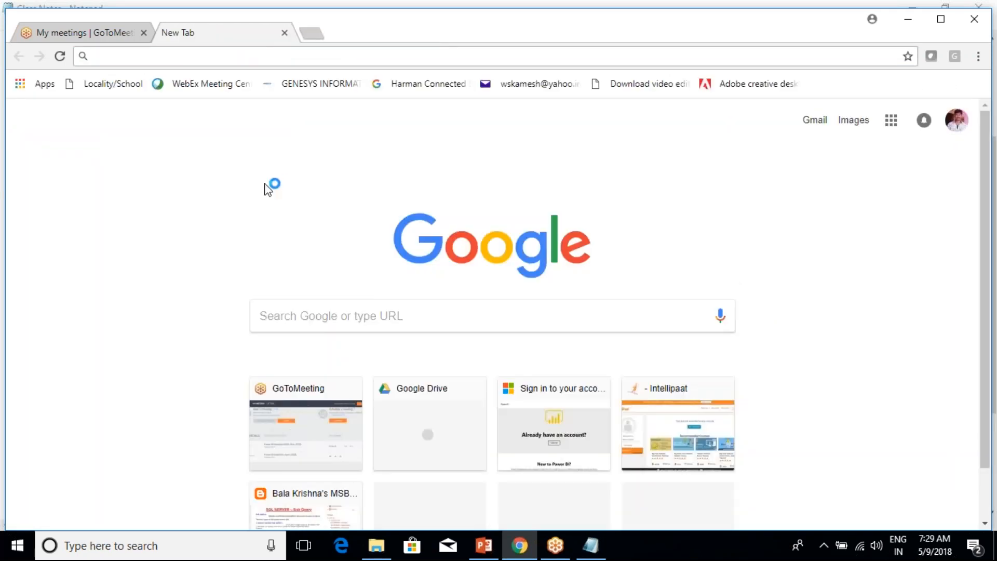
pyautogui.write('oogle')
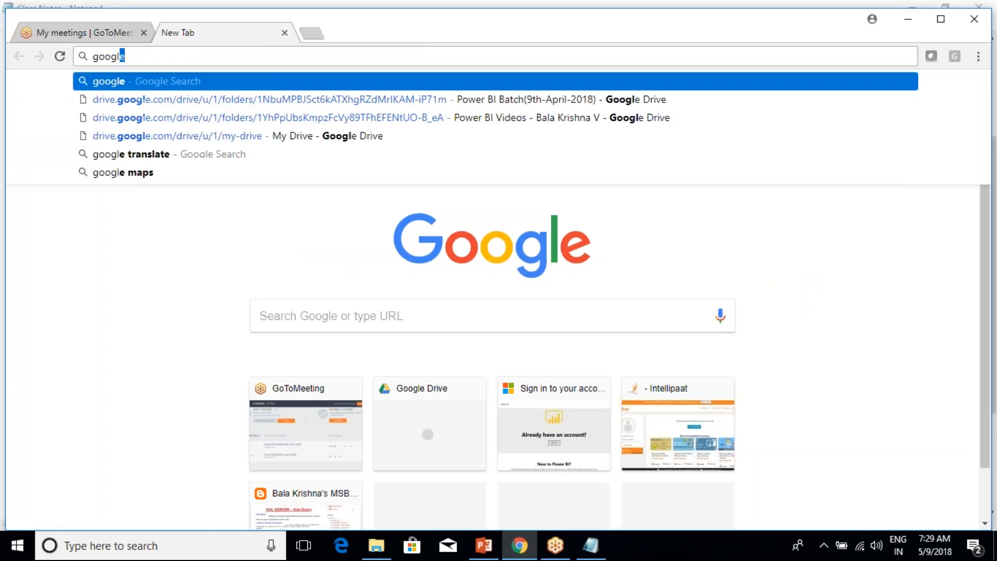
pyautogui.press('Return')
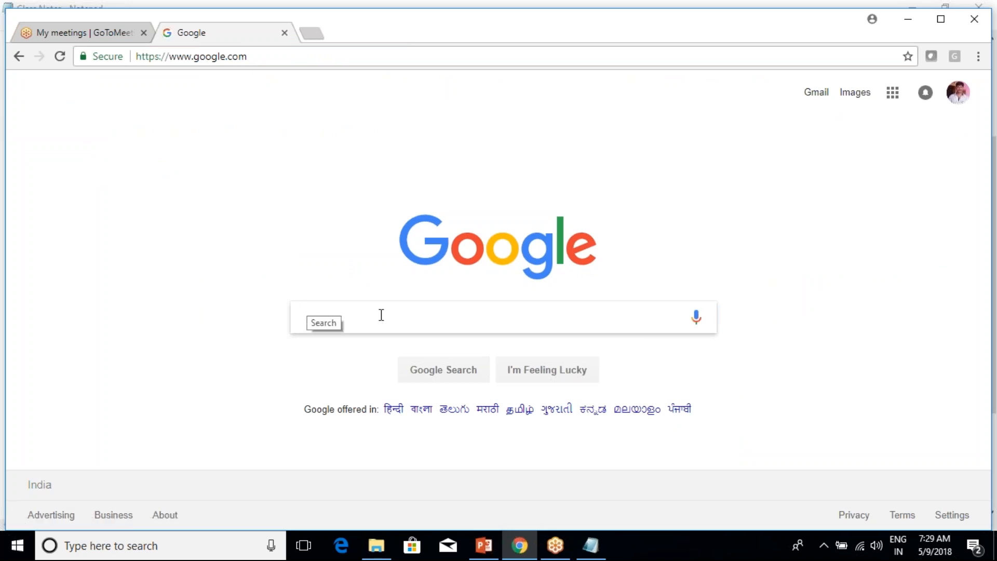
# Search Google for "download power Bi Desktop"
pyautogui.write('donload')
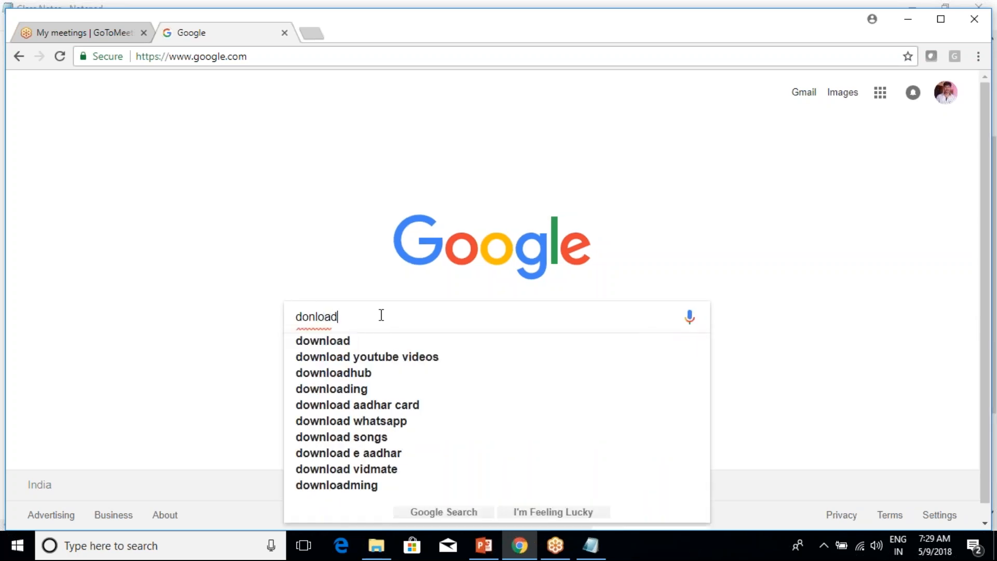
pyautogui.press('Down')
pyautogui.write('power')
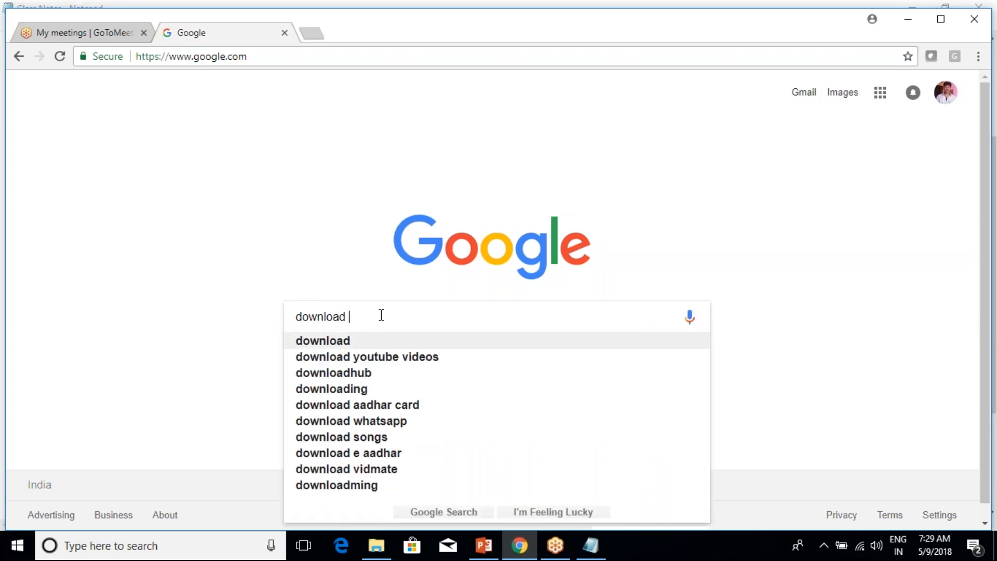
pyautogui.write(' Bi')
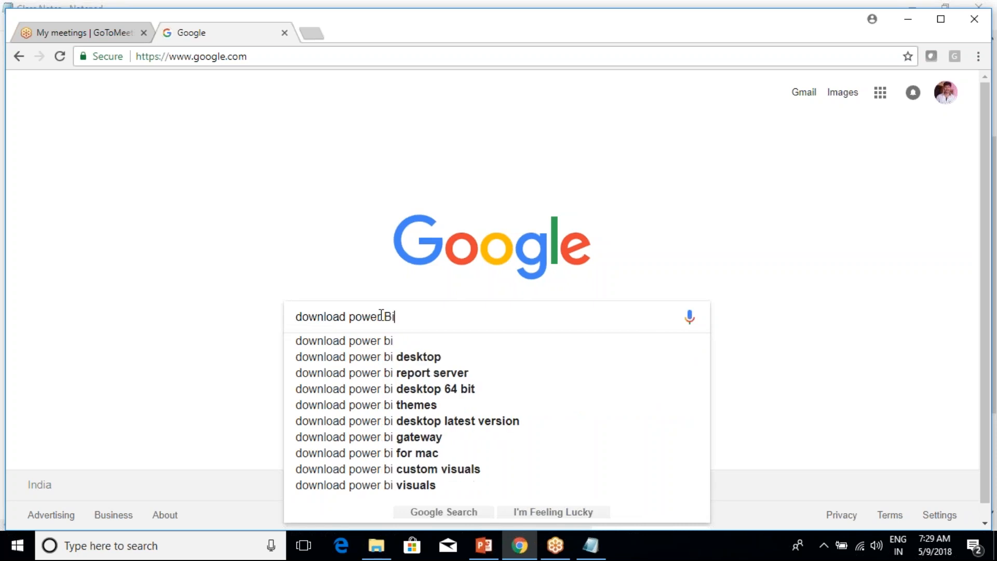
pyautogui.write(' Desktop')
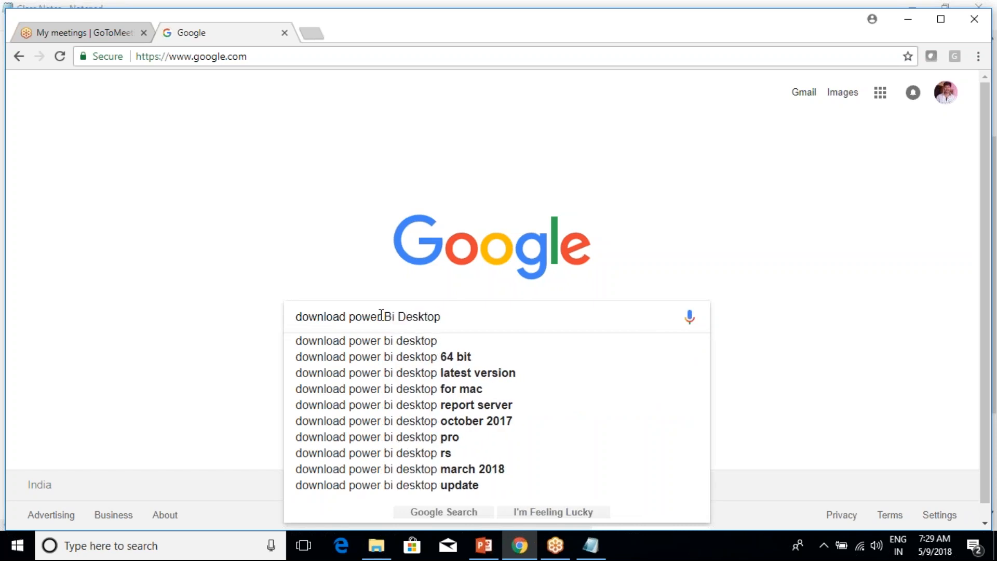
pyautogui.press('Return')
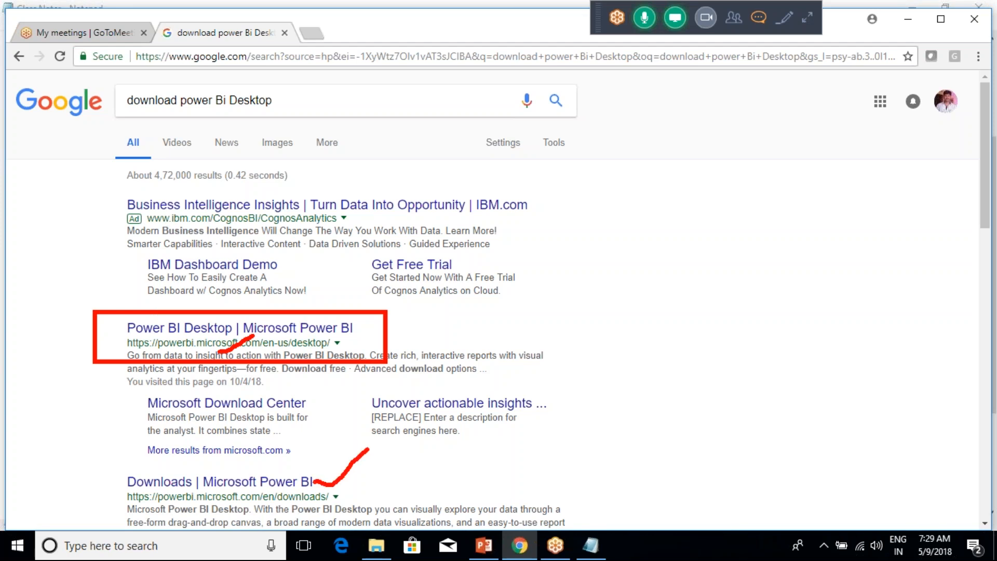
# Open the "Power BI Desktop | Microsoft Power BI" search result in a new tab and view that page
pyautogui.scroll(-3, 89, 385)
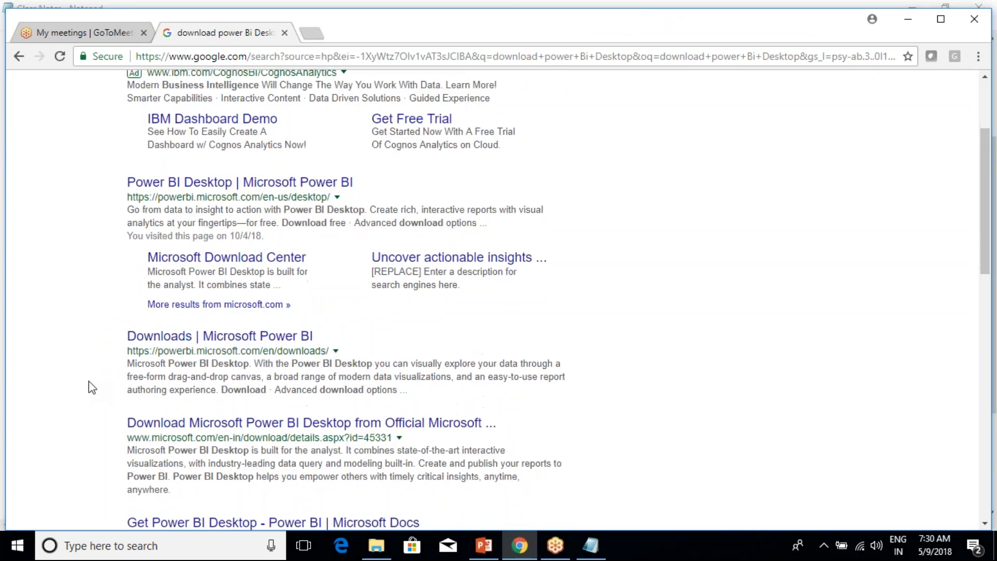
pyautogui.scroll(-1, 90, 385)
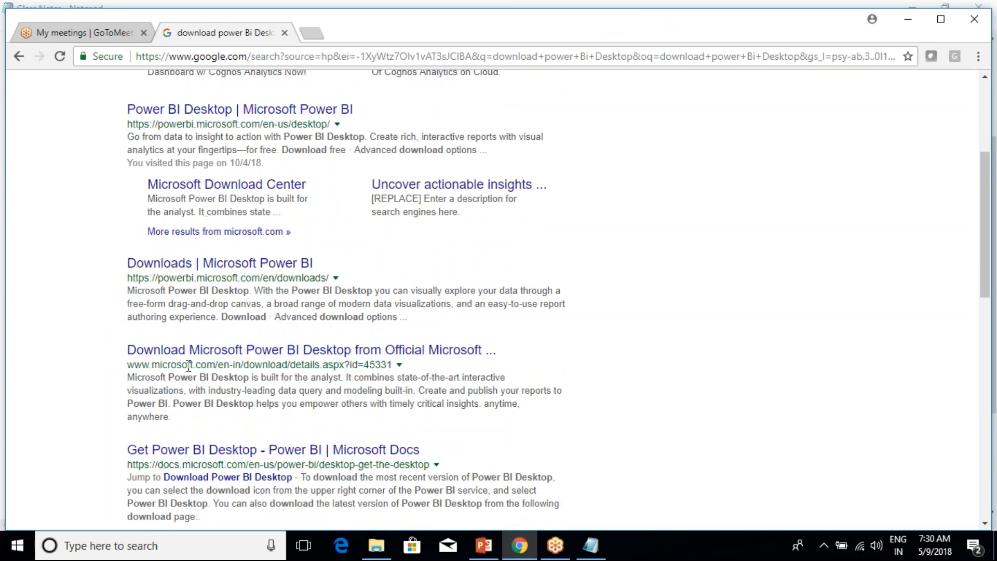
pyautogui.scroll(1, 89, 385)
pyautogui.rightClick(223, 185)
pyautogui.click(252, 197)
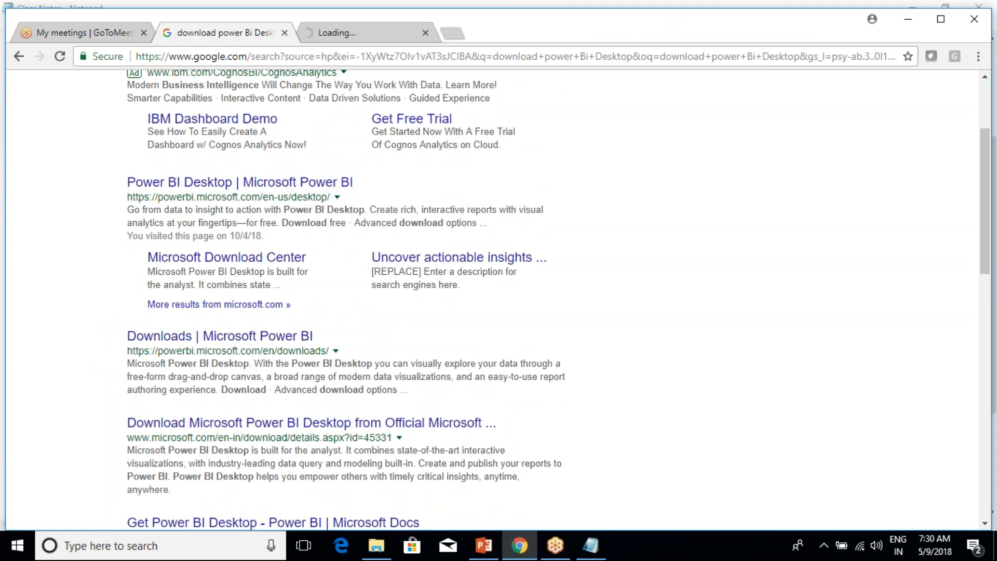
pyautogui.click(386, 32)
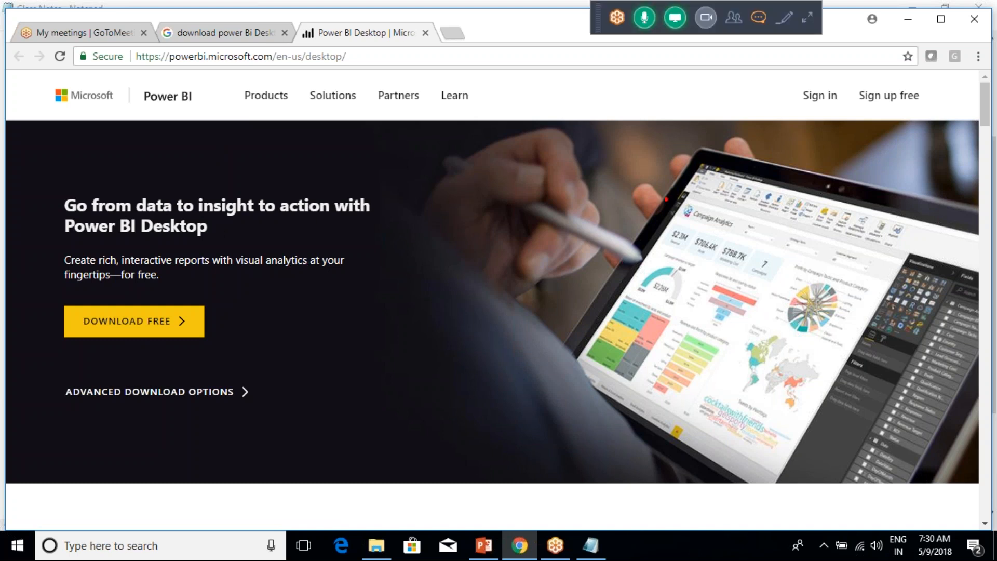
pyautogui.moveTo(690, 153)
pyautogui.mouseDown()
pyautogui.moveTo(790, 357)
pyautogui.moveTo(889, 447)
pyautogui.mouseUp()
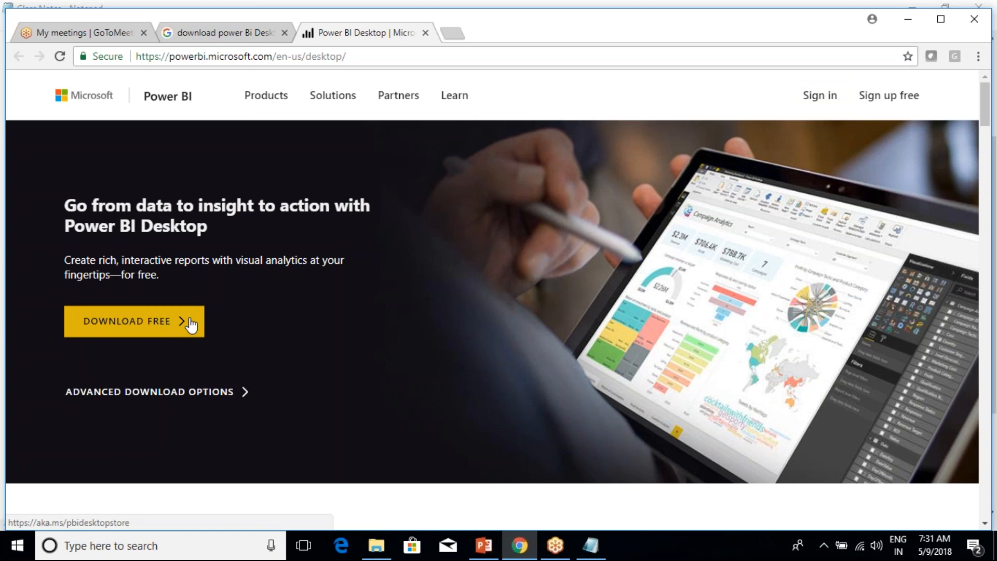
# Check the computer's system type in the properties of This PC, outlining that line in red, and close the System window
pyautogui.press('super+e')
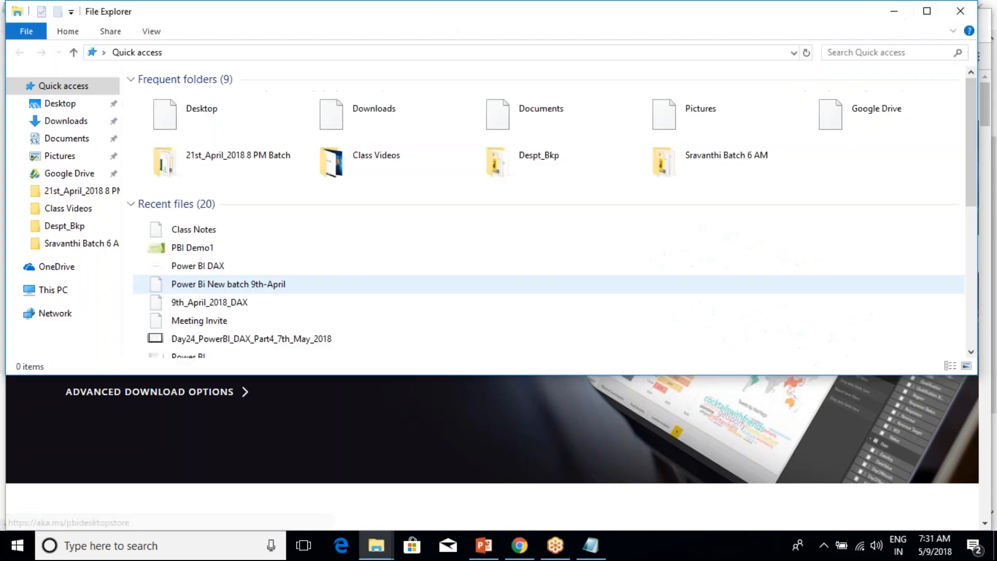
pyautogui.click(58, 291)
pyautogui.rightClick(321, 251)
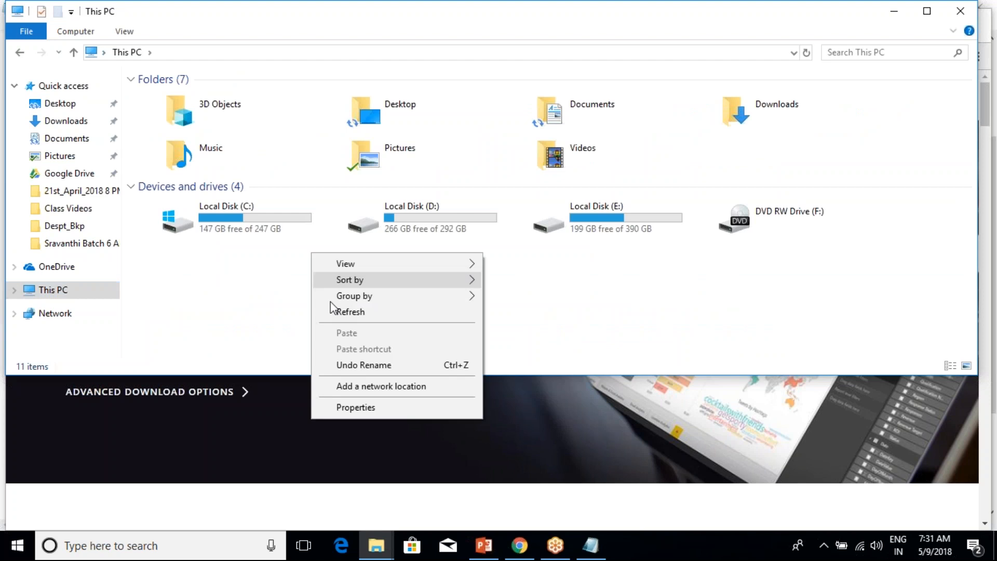
pyautogui.click(354, 410)
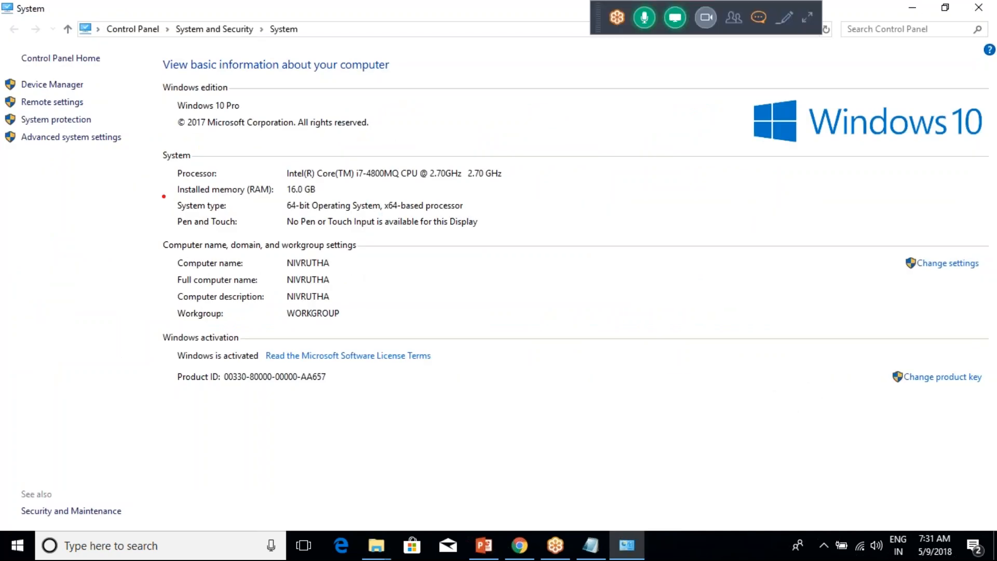
pyautogui.moveTo(162, 194); pyautogui.dragTo(482, 215)
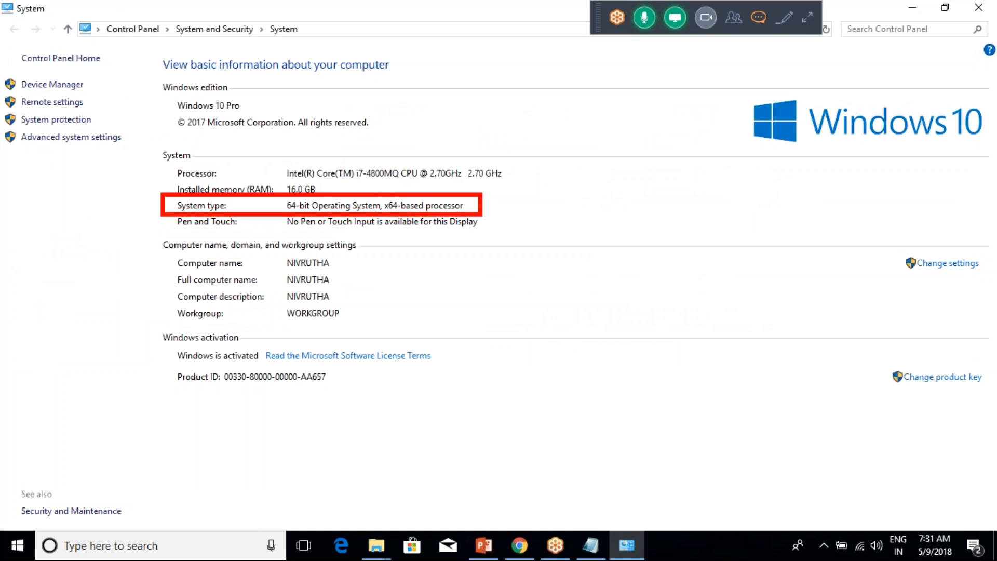
pyautogui.moveTo(473, 201)
pyautogui.mouseDown()
pyautogui.moveTo(495, 212)
pyautogui.moveTo(536, 162)
pyautogui.mouseUp()
pyautogui.press('Escape')
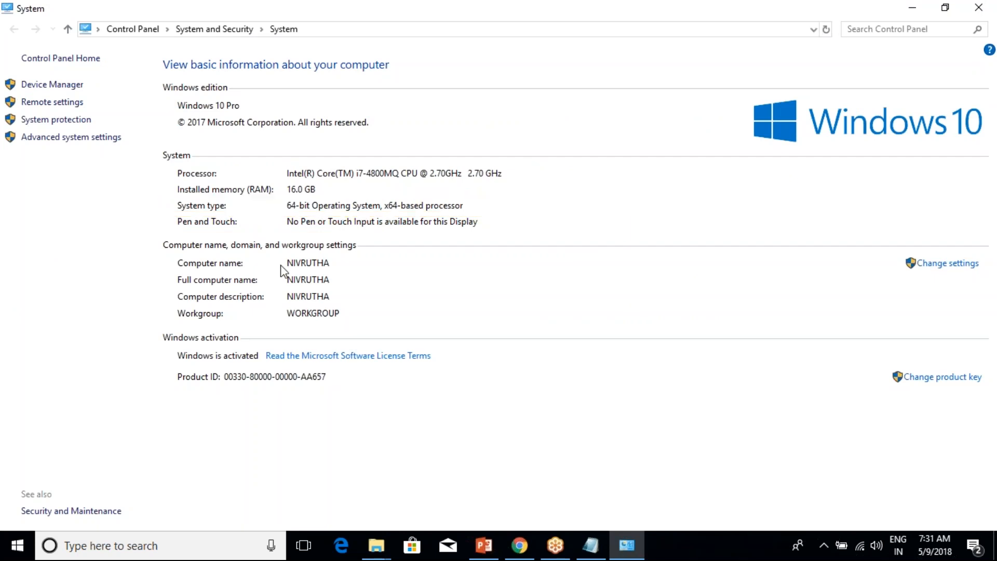
pyautogui.click(978, 7)
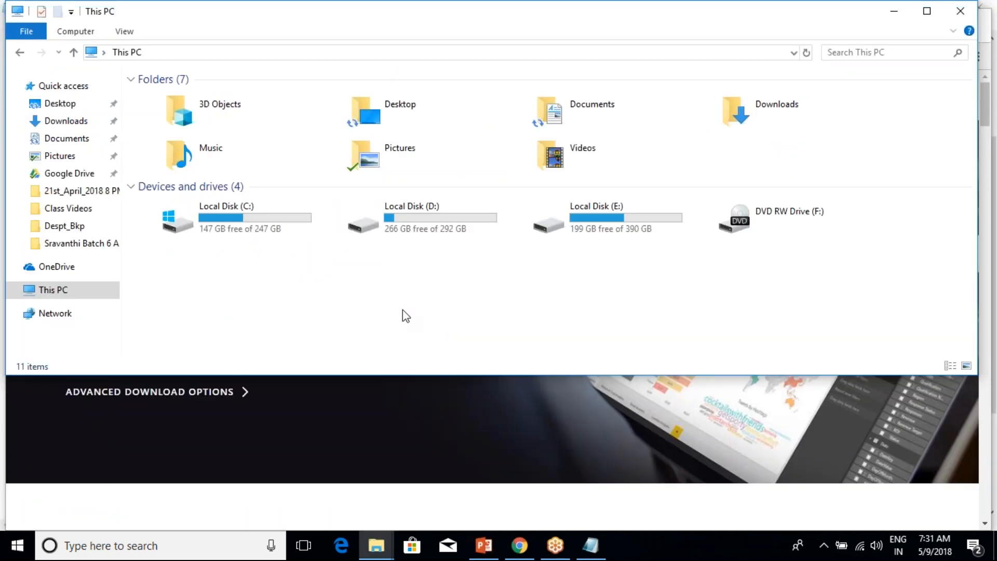
# Switch back to the Power BI Desktop page in Chrome and open its advanced download options
pyautogui.hotkey('alt', 'Tab')
pyautogui.hotkey('alt', 'Tab')
pyautogui.hotkey('alt', 'Tab')
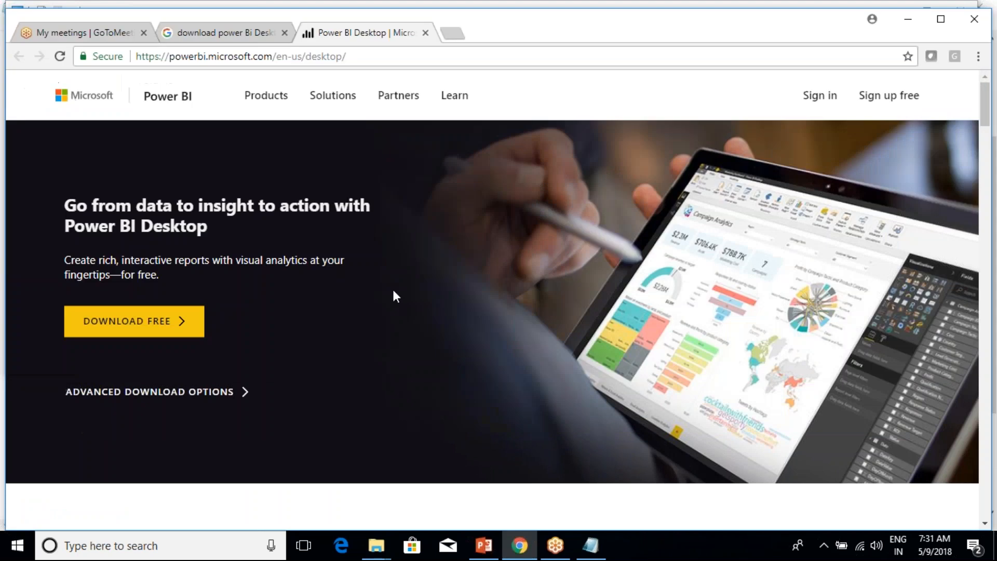
pyautogui.scroll(-1, 298, 335)
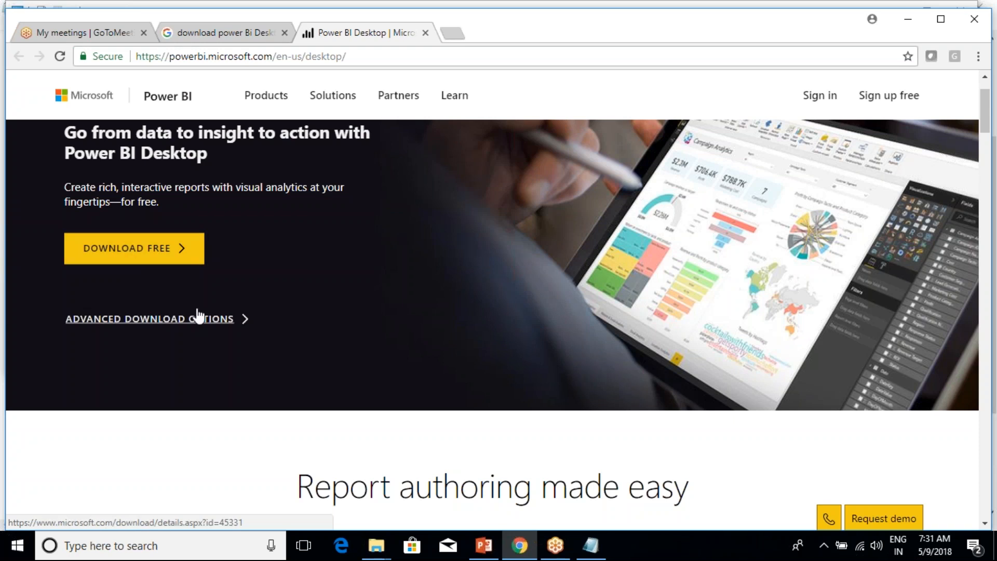
pyautogui.click(110, 324)
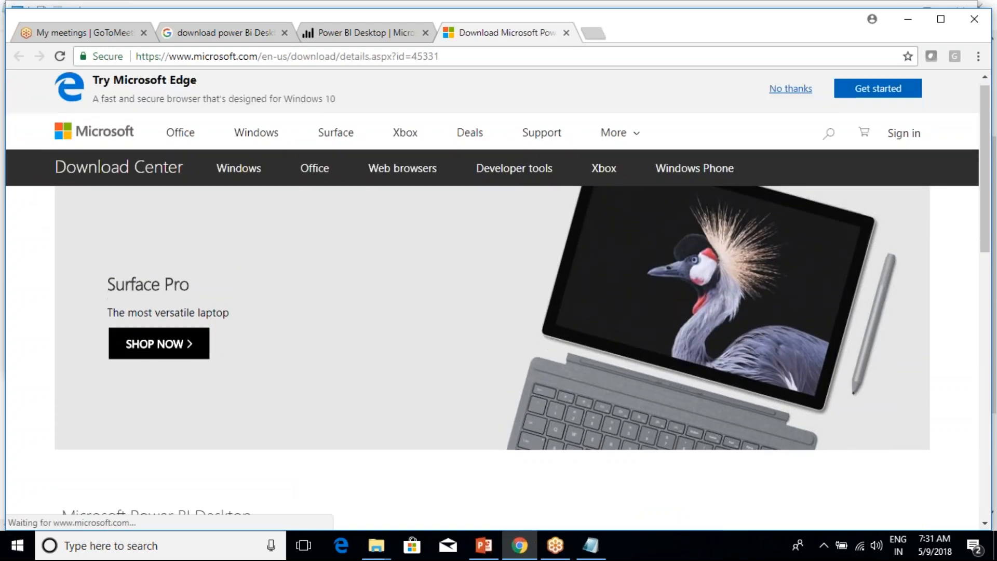
# Open the list of available installer files from the English Microsoft Power BI Desktop download page
pyautogui.scroll(-4, 11, 357)
pyautogui.scroll(-7, 45, 352)
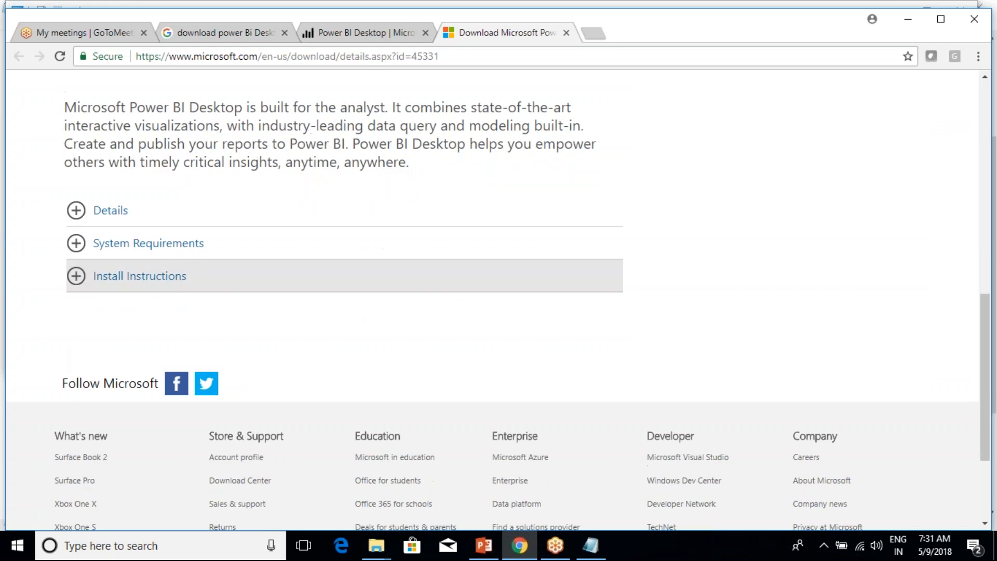
pyautogui.scroll(1, 185, 209)
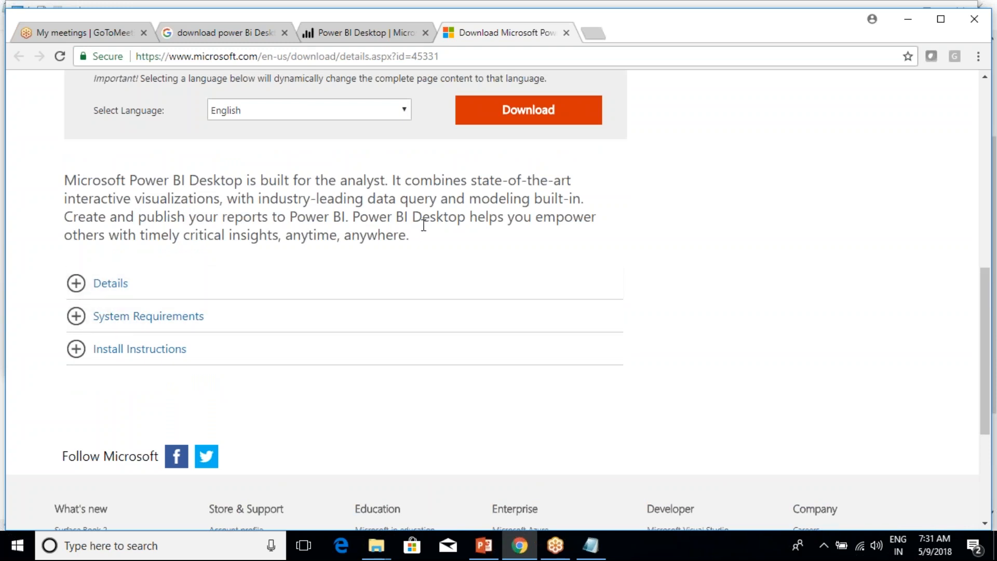
pyautogui.scroll(1, 468, 221)
pyautogui.click(504, 188)
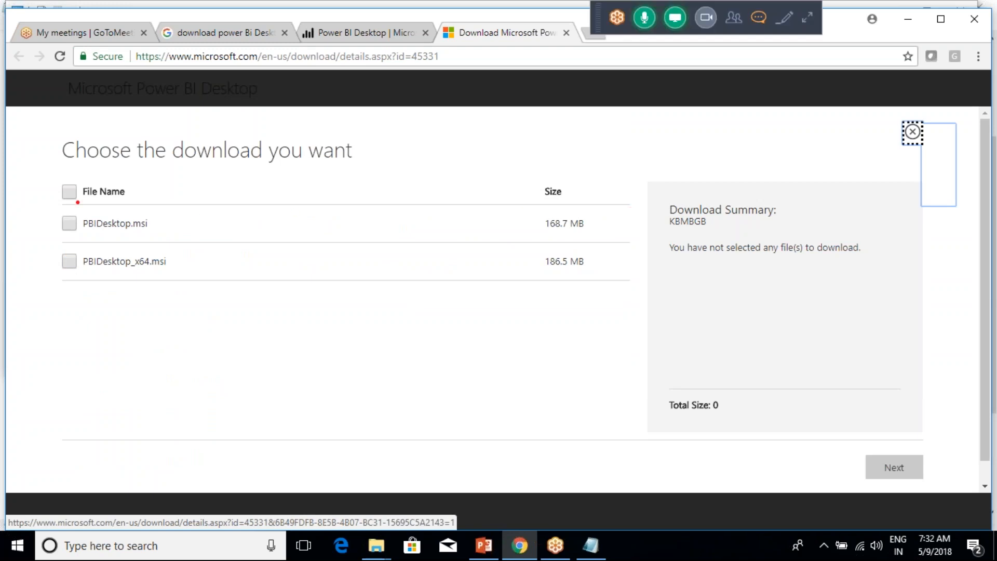
# Annotate the download list in red by boxing both files, ticking their names and circling their sizes
pyautogui.moveTo(29, 169)
pyautogui.mouseDown()
pyautogui.moveTo(128, 225)
pyautogui.moveTo(369, 290)
pyautogui.moveTo(616, 300)
pyautogui.mouseUp()
pyautogui.moveTo(171, 266); pyautogui.dragTo(199, 252)
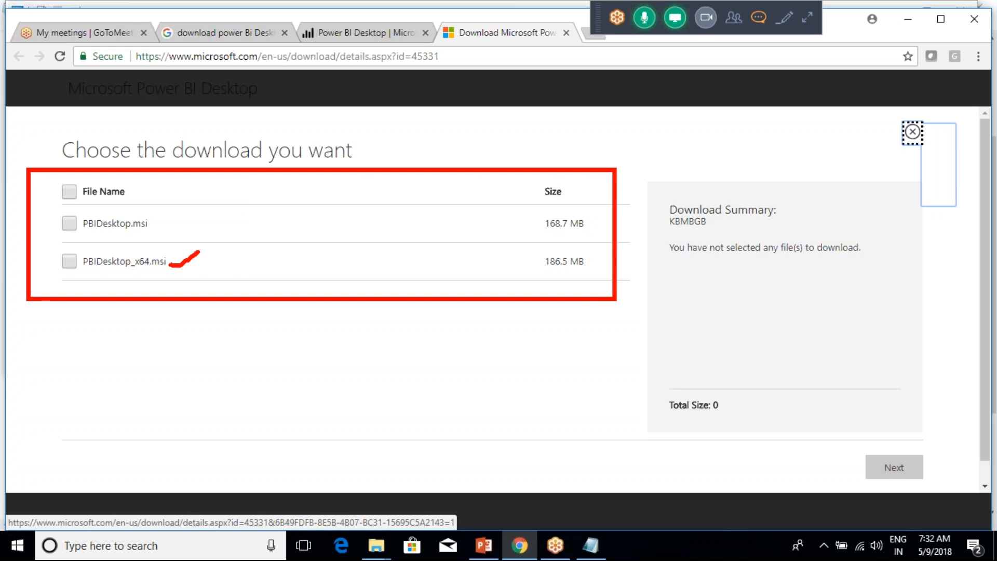
pyautogui.moveTo(147, 224); pyautogui.dragTo(187, 193)
pyautogui.moveTo(573, 242)
pyautogui.mouseDown()
pyautogui.moveTo(519, 281)
pyautogui.moveTo(604, 267)
pyautogui.moveTo(571, 241)
pyautogui.mouseUp()
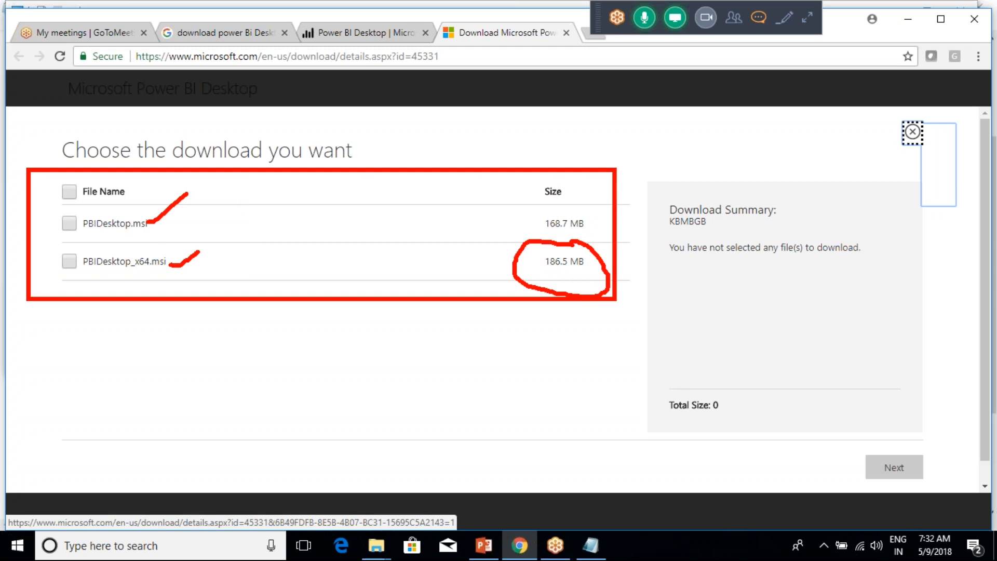
pyautogui.moveTo(582, 205)
pyautogui.mouseDown()
pyautogui.moveTo(549, 198)
pyautogui.moveTo(513, 226)
pyautogui.moveTo(602, 229)
pyautogui.mouseUp()
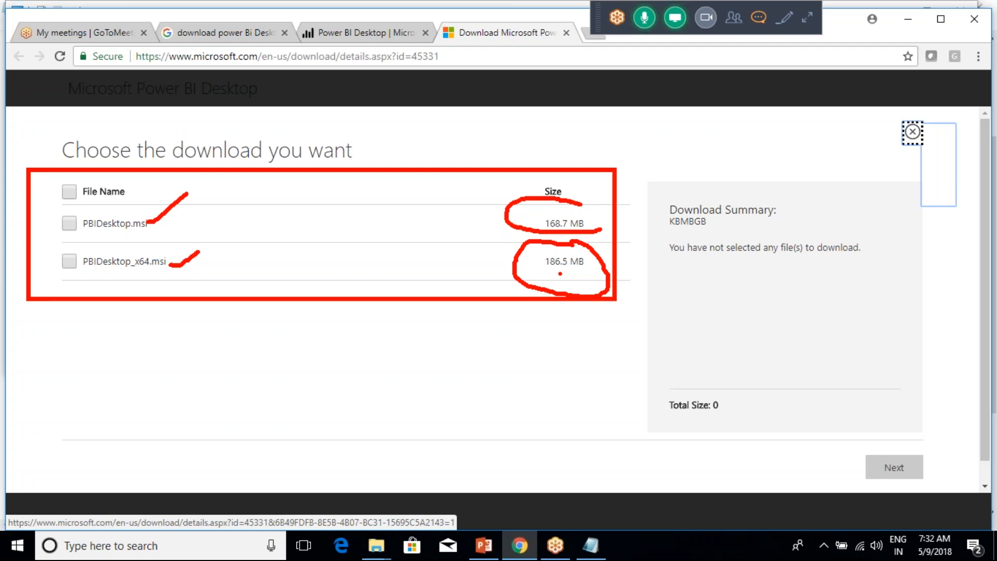
pyautogui.moveTo(580, 269); pyautogui.dragTo(607, 235)
pyautogui.moveTo(518, 266)
pyautogui.mouseDown()
pyautogui.moveTo(516, 321)
pyautogui.moveTo(574, 348)
pyautogui.moveTo(553, 361)
pyautogui.mouseUp()
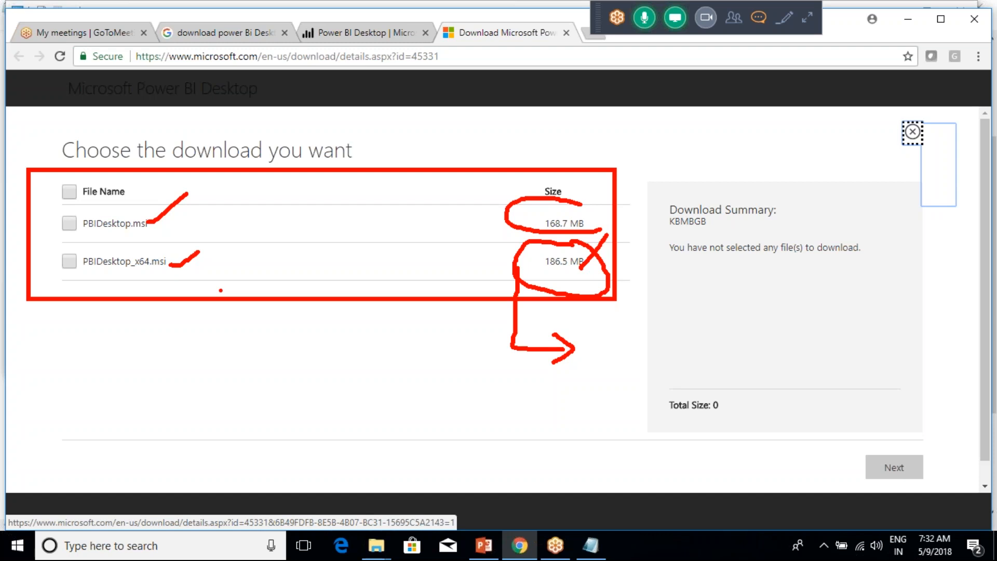
pyautogui.moveTo(551, 257)
pyautogui.mouseDown()
pyautogui.moveTo(582, 288)
pyautogui.moveTo(559, 256)
pyautogui.mouseUp()
# Handwrite a number and "NEW" with an arrow in red below the file list, and clear all the markup
pyautogui.moveTo(255, 336)
pyautogui.mouseDown()
pyautogui.moveTo(311, 343)
pyautogui.moveTo(362, 366)
pyautogui.moveTo(374, 344)
pyautogui.moveTo(393, 368)
pyautogui.mouseUp()
pyautogui.moveTo(414, 341); pyautogui.dragTo(394, 336)
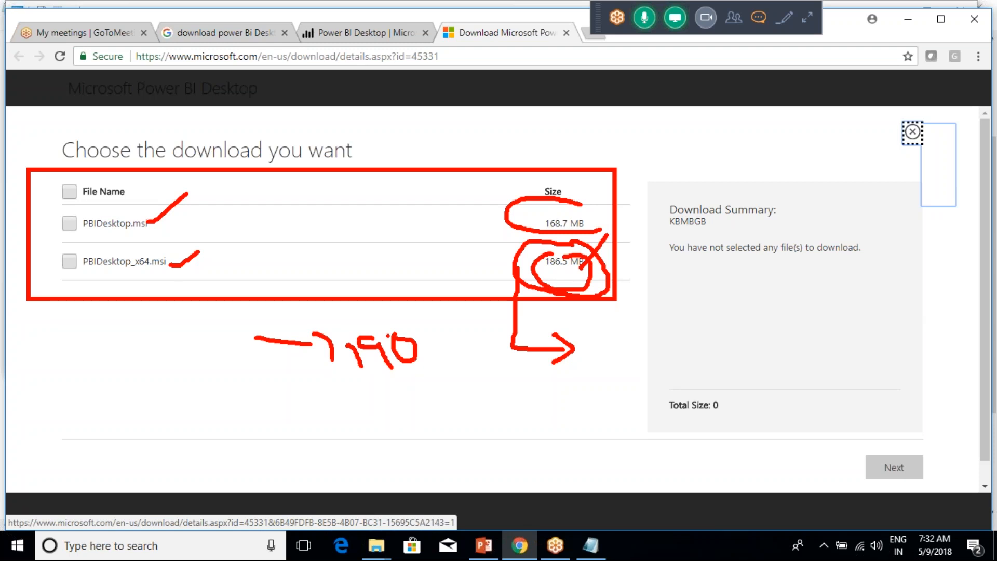
pyautogui.moveTo(78, 355)
pyautogui.mouseDown()
pyautogui.moveTo(76, 377)
pyautogui.moveTo(117, 316)
pyautogui.mouseUp()
pyautogui.moveTo(115, 342)
pyautogui.mouseDown()
pyautogui.moveTo(133, 332)
pyautogui.moveTo(153, 371)
pyautogui.mouseUp()
pyautogui.moveTo(156, 332)
pyautogui.mouseDown()
pyautogui.moveTo(180, 352)
pyautogui.moveTo(205, 322)
pyautogui.mouseUp()
pyautogui.click(194, 371)
pyautogui.moveTo(141, 382); pyautogui.dragTo(226, 421)
pyautogui.moveTo(214, 399)
pyautogui.mouseDown()
pyautogui.moveTo(244, 428)
pyautogui.moveTo(229, 444)
pyautogui.mouseUp()
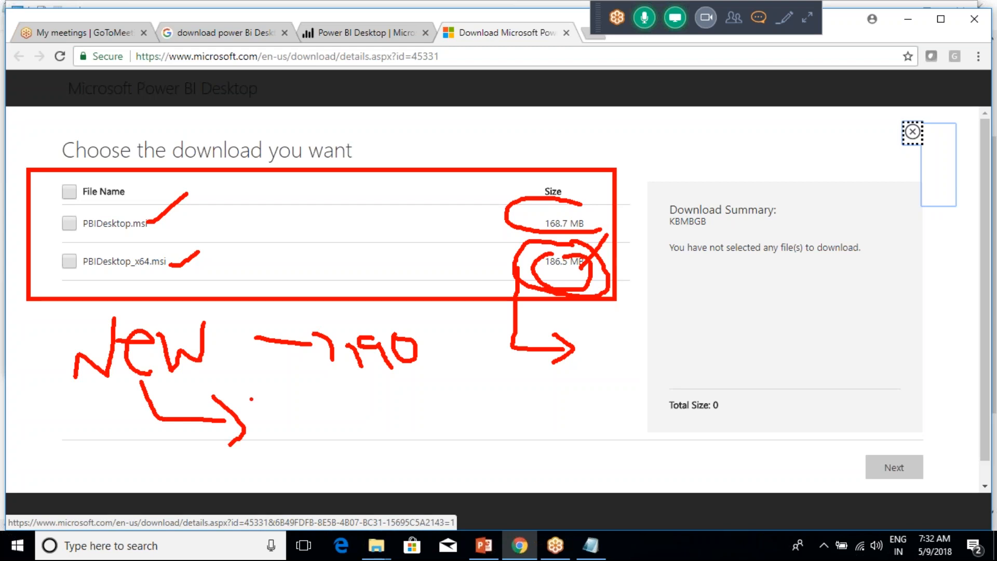
pyautogui.moveTo(210, 396)
pyautogui.mouseDown()
pyautogui.moveTo(207, 460)
pyautogui.moveTo(218, 458)
pyautogui.mouseUp()
pyautogui.moveTo(230, 445); pyautogui.dragTo(211, 458)
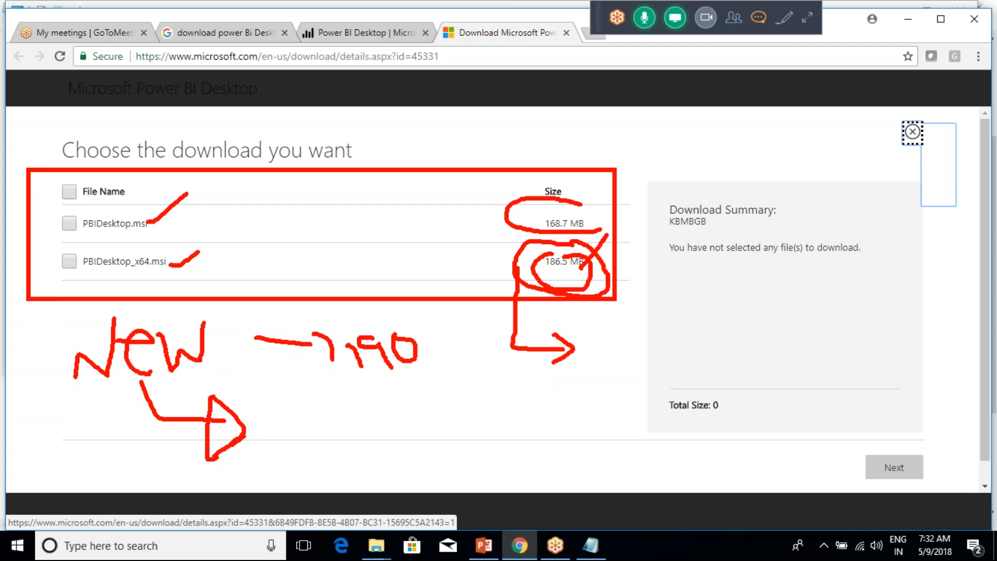
pyautogui.press('Escape')
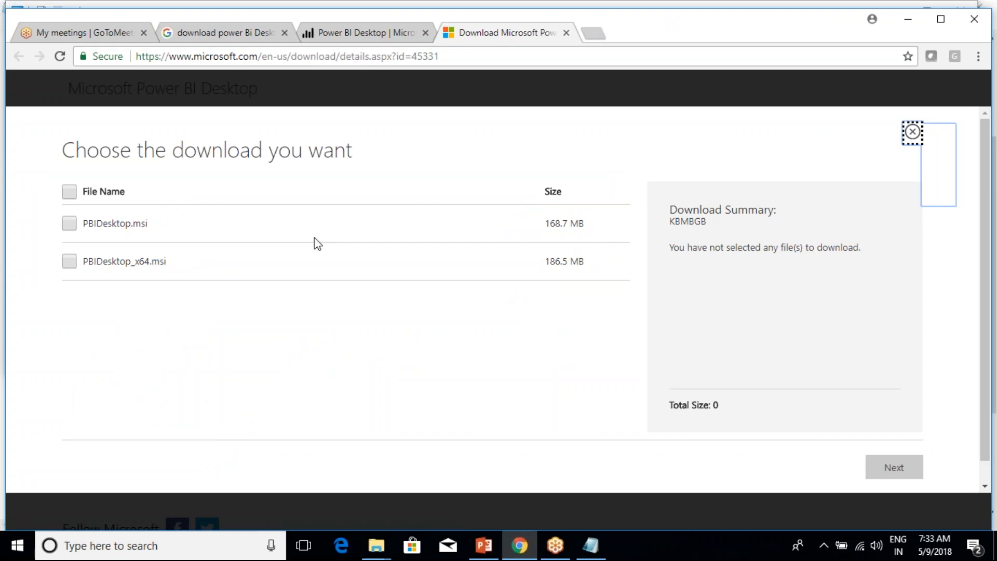
# Download PBIDesktop_x64.msi and launch the downloaded installer
pyautogui.click(69, 261)
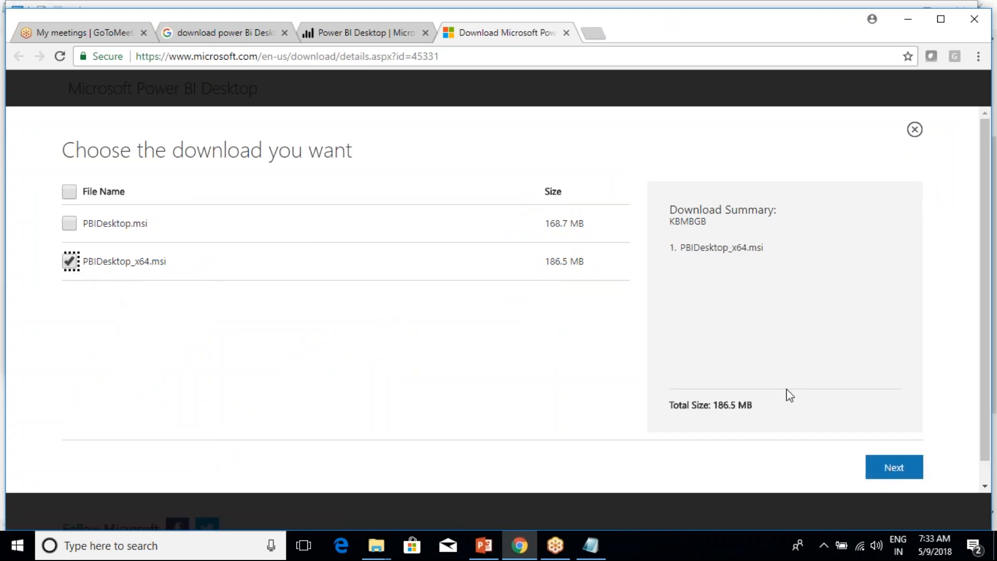
pyautogui.click(889, 469)
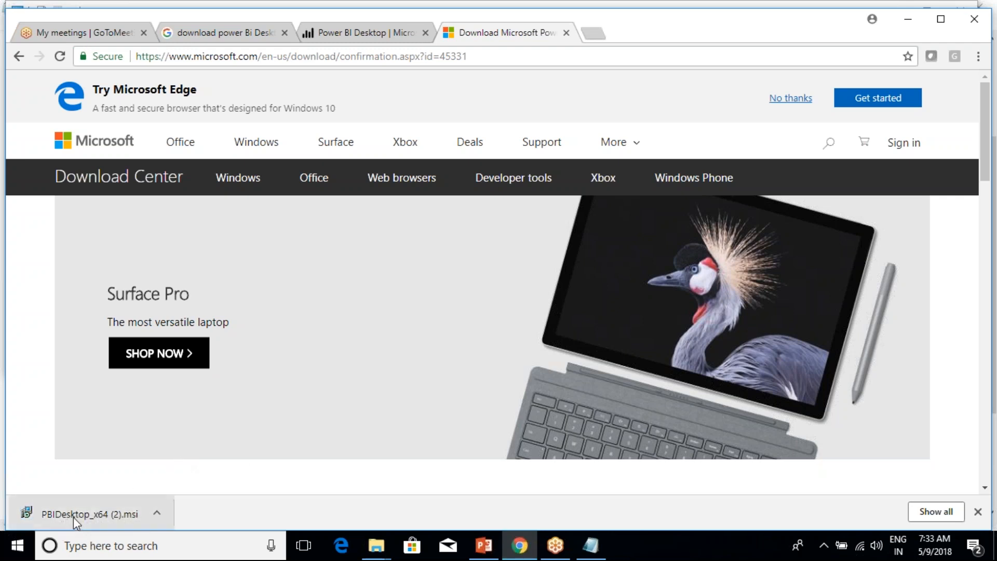
pyautogui.click(58, 517)
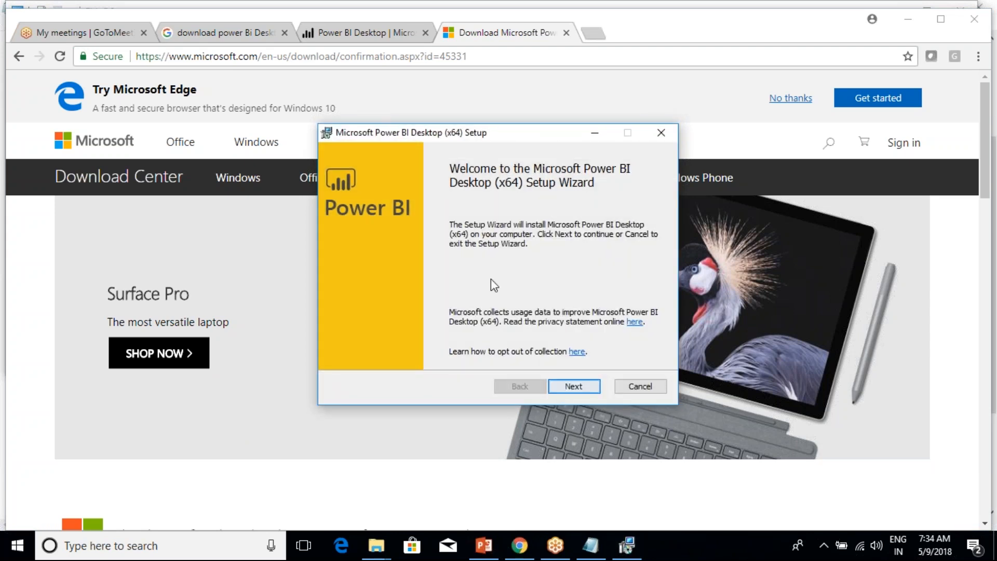
# Accept the license terms and install Power BI Desktop to C:\Program Files\Microsoft Power BI Desktop\ with a desktop shortcut
pyautogui.click(573, 387)
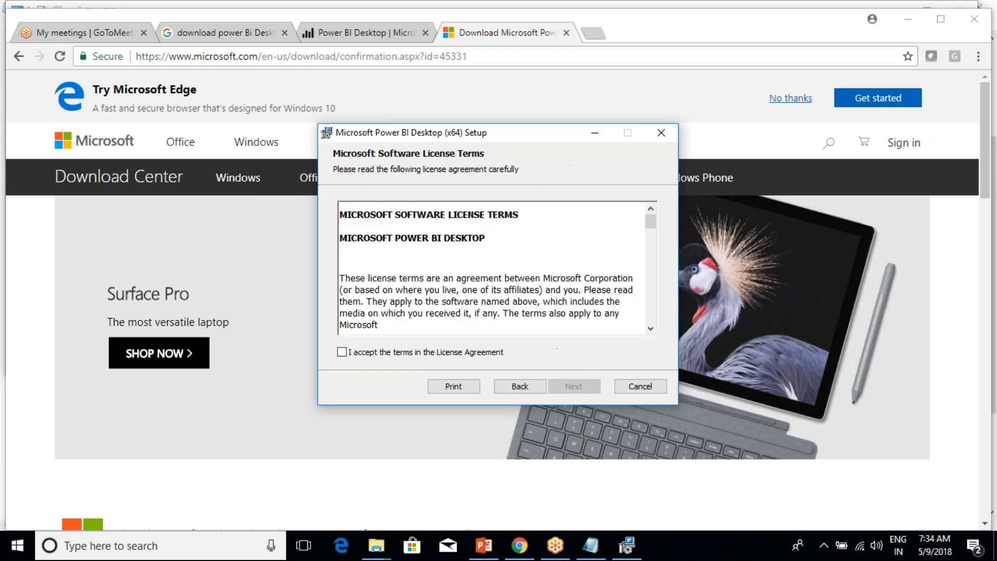
pyautogui.click(342, 352)
pyautogui.click(574, 386)
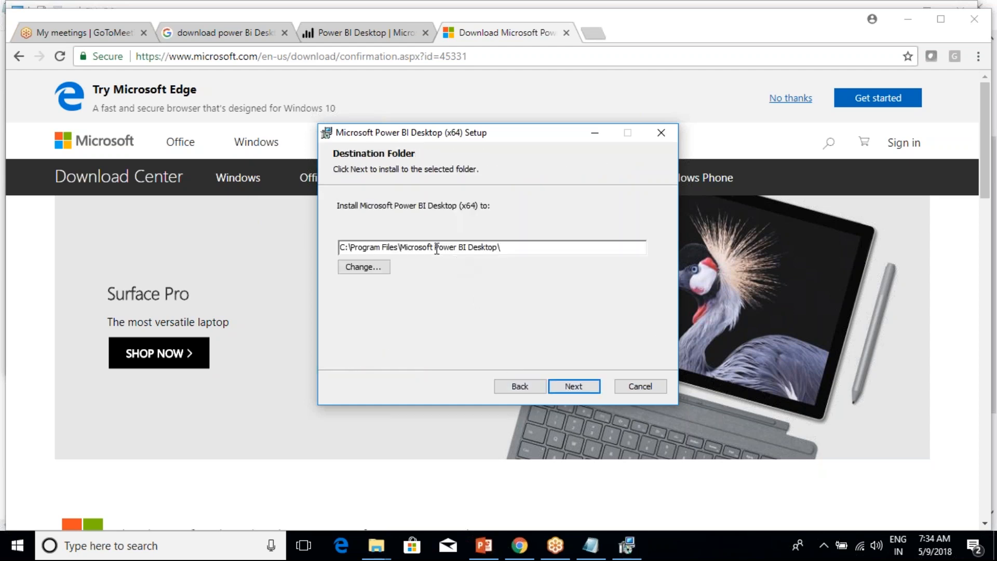
pyautogui.click(573, 386)
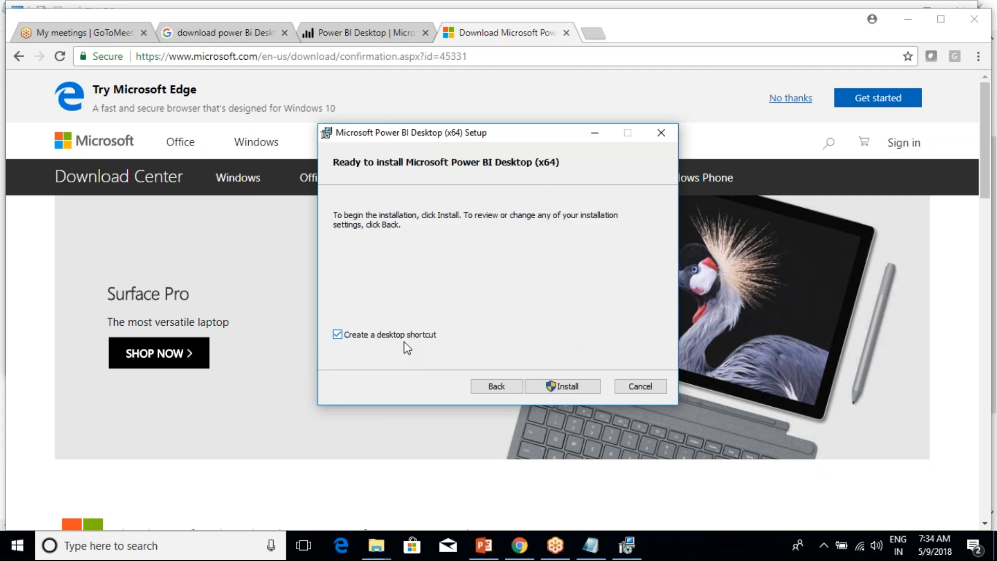
pyautogui.click(556, 385)
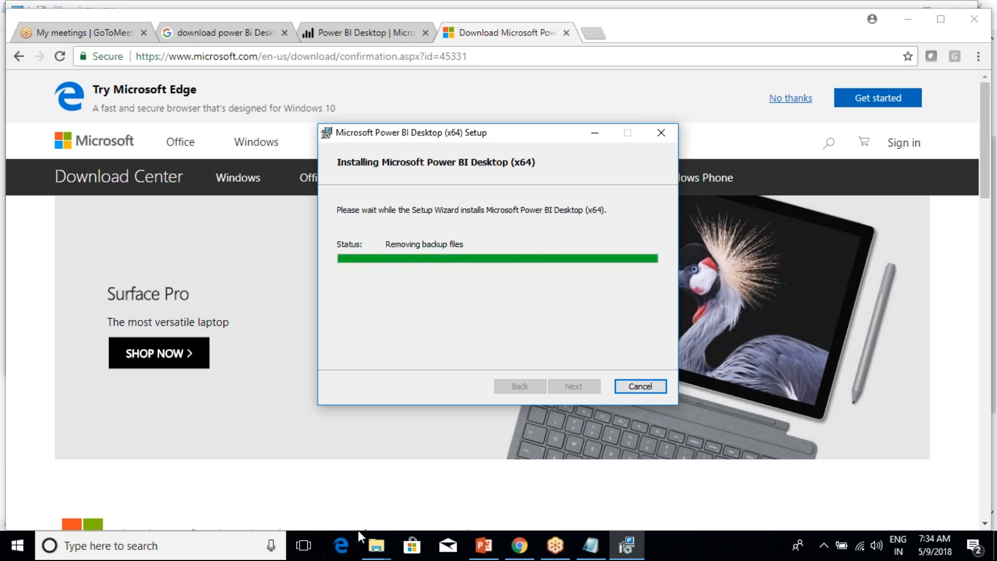
# Show the desktop, dismiss the Google Drive removal prompt and bring the Power BI Desktop Setup window back up
pyautogui.press('super+d')
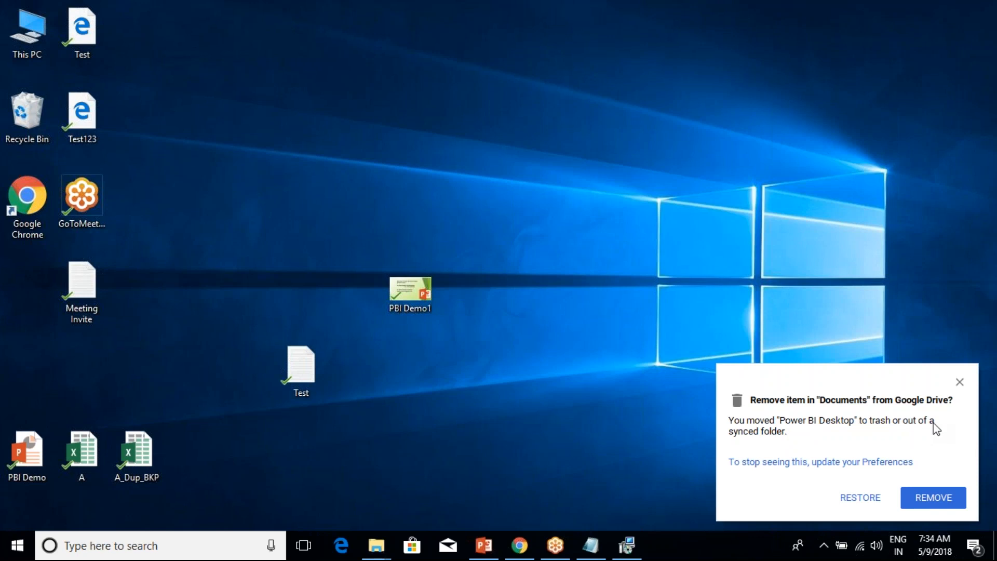
pyautogui.click(959, 383)
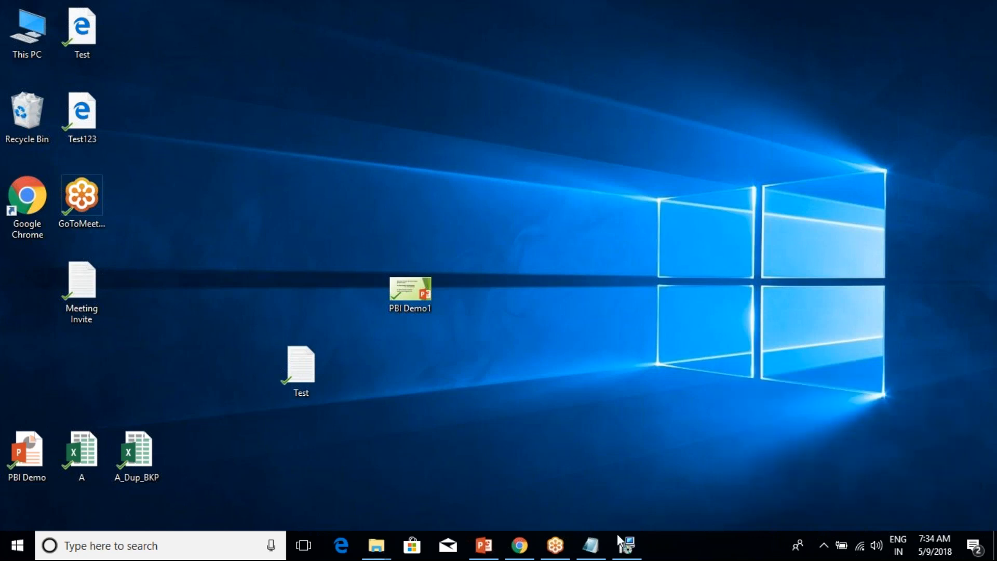
pyautogui.click(628, 547)
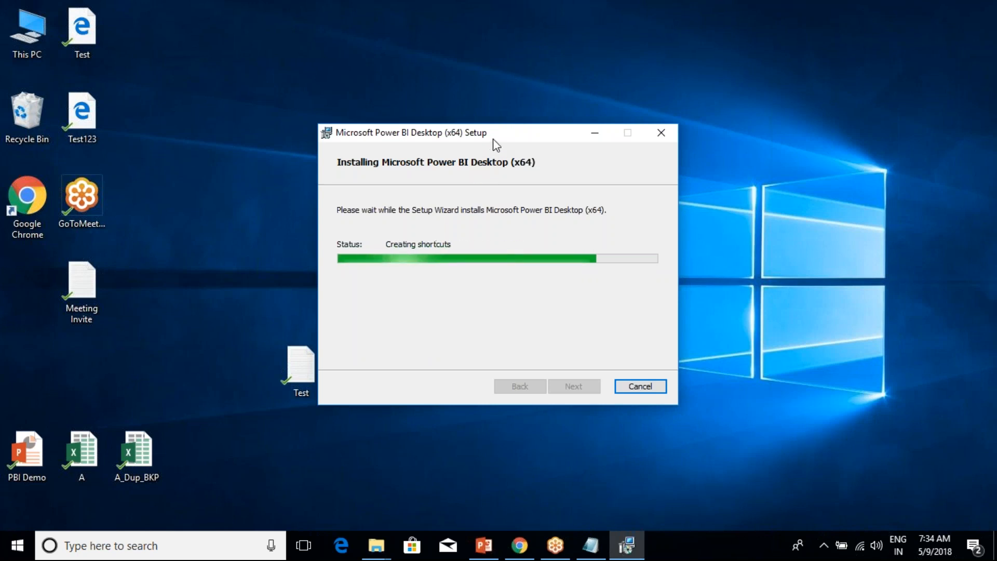
pyautogui.doubleClick(38, 309)
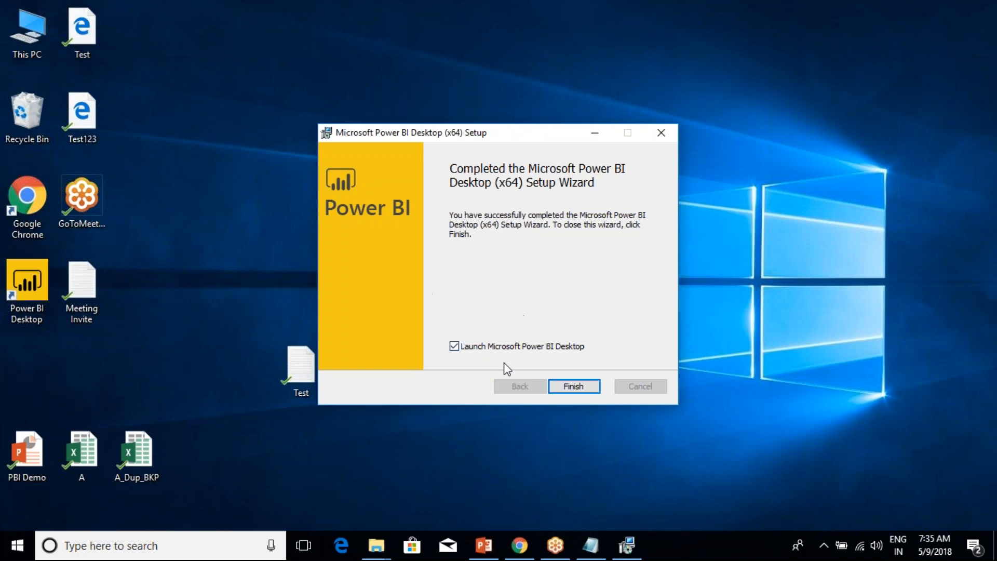
# Finish the setup wizard with Launch Microsoft Power BI Desktop enabled
pyautogui.click(454, 346)
pyautogui.click(454, 347)
pyautogui.click(585, 389)
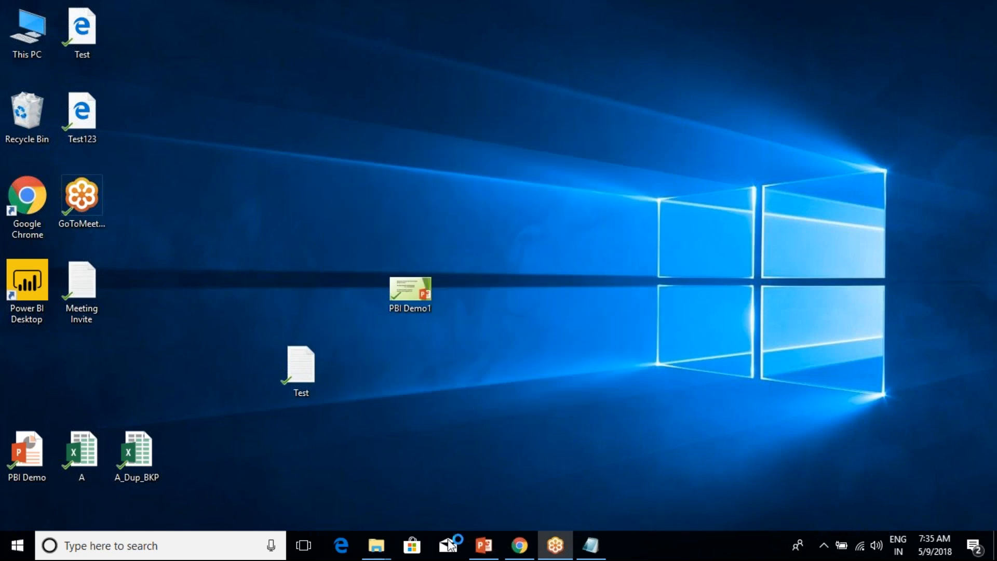
# Switch to the PBI Demo1 presentation in PowerPoint and on to the Class Notes file in Notepad
pyautogui.moveTo(484, 546)
pyautogui.click(482, 507)
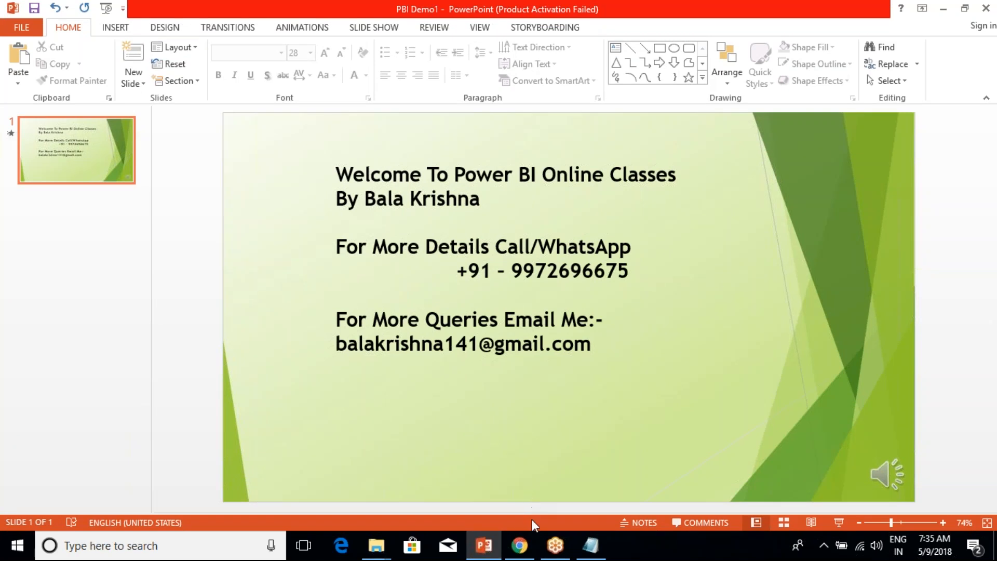
pyautogui.moveTo(590, 551)
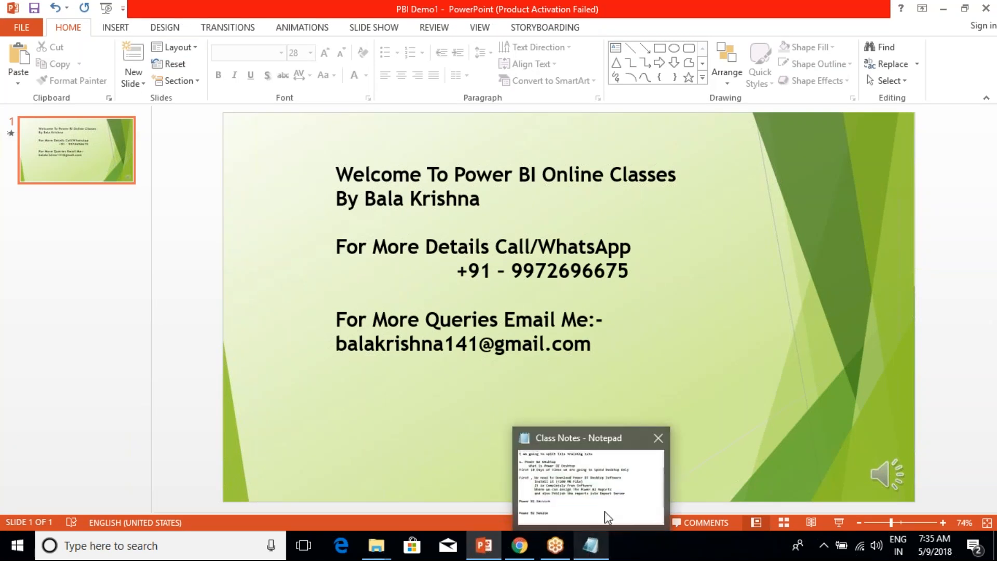
pyautogui.click(605, 488)
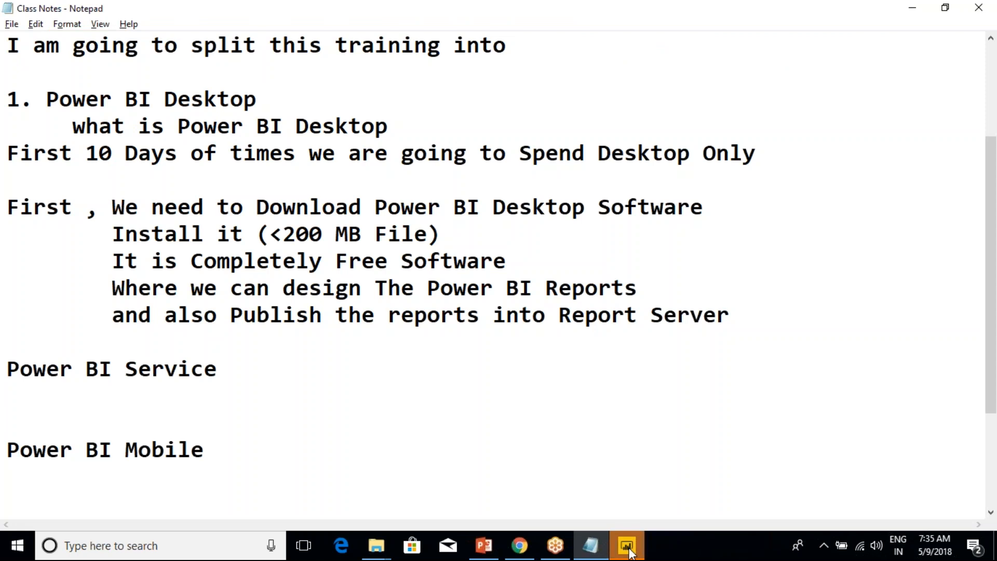
# Switch to Power BI Desktop and move its start screen slightly lower over the report window
pyautogui.moveTo(629, 546)
pyautogui.click(626, 478)
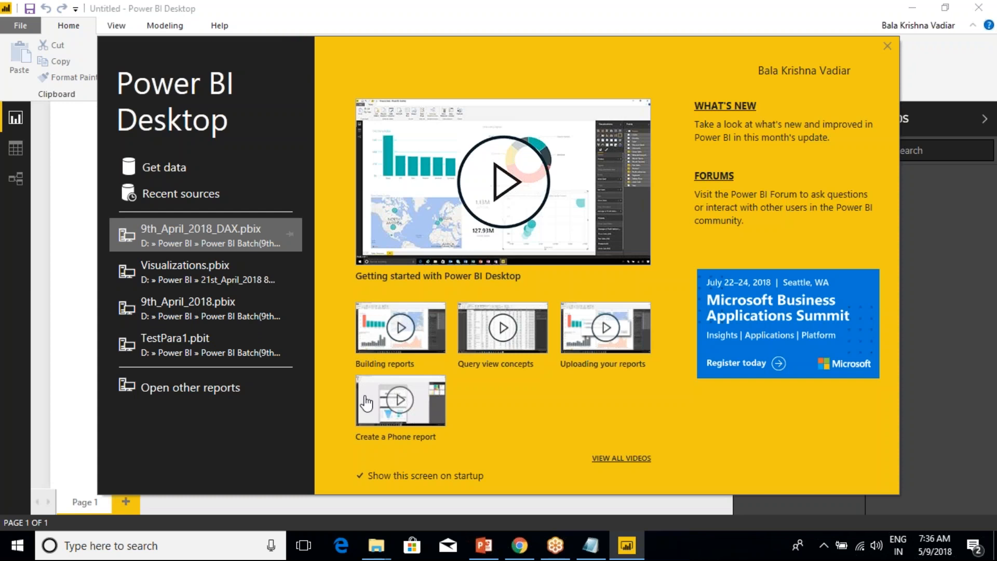
pyautogui.moveTo(347, 50); pyautogui.dragTo(342, 87)
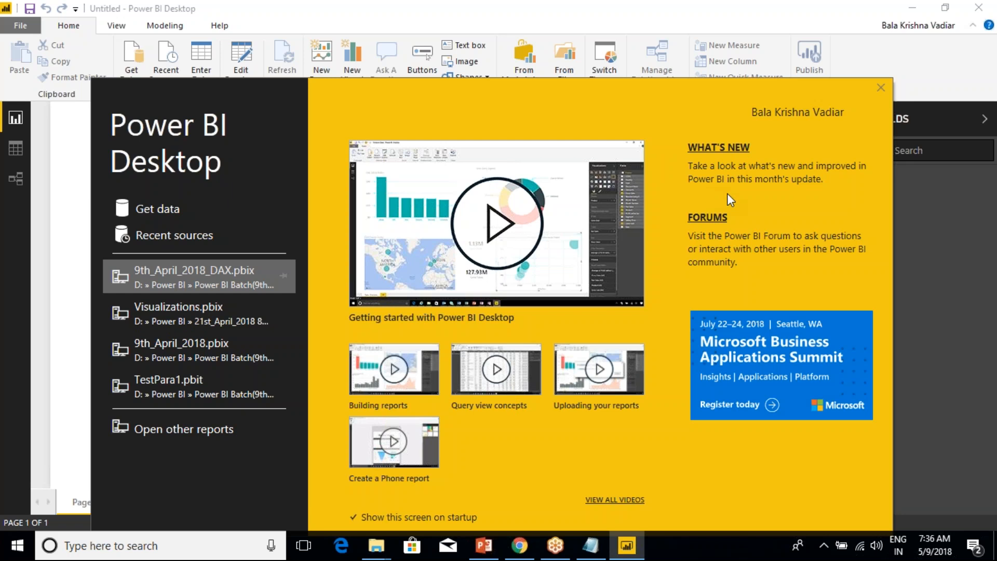
# Mark the What's New section of the start screen with a red underline and a red rectangle, and clear the markings
pyautogui.click(784, 18)
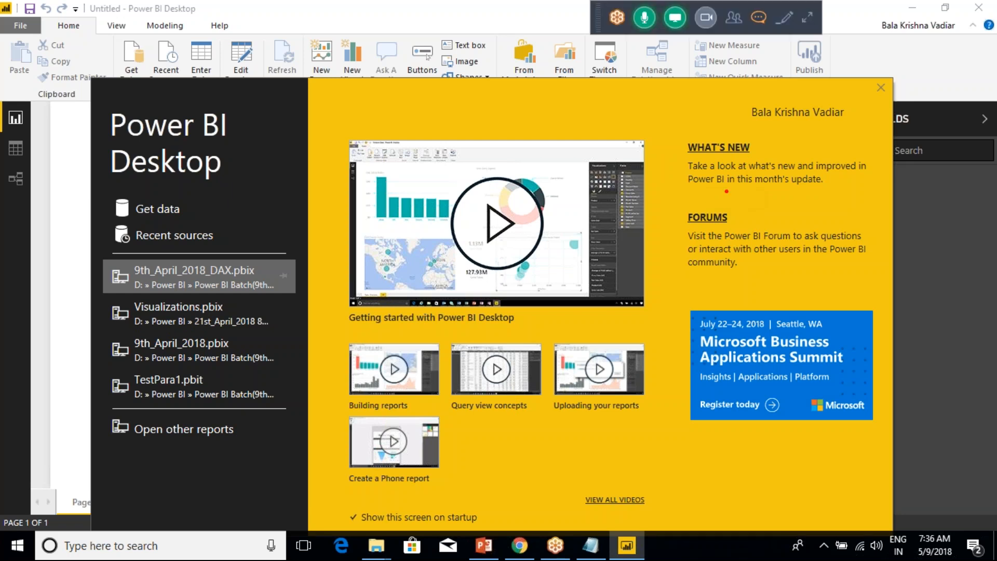
pyautogui.moveTo(679, 152)
pyautogui.mouseDown()
pyautogui.moveTo(756, 188)
pyautogui.moveTo(843, 181)
pyautogui.mouseUp()
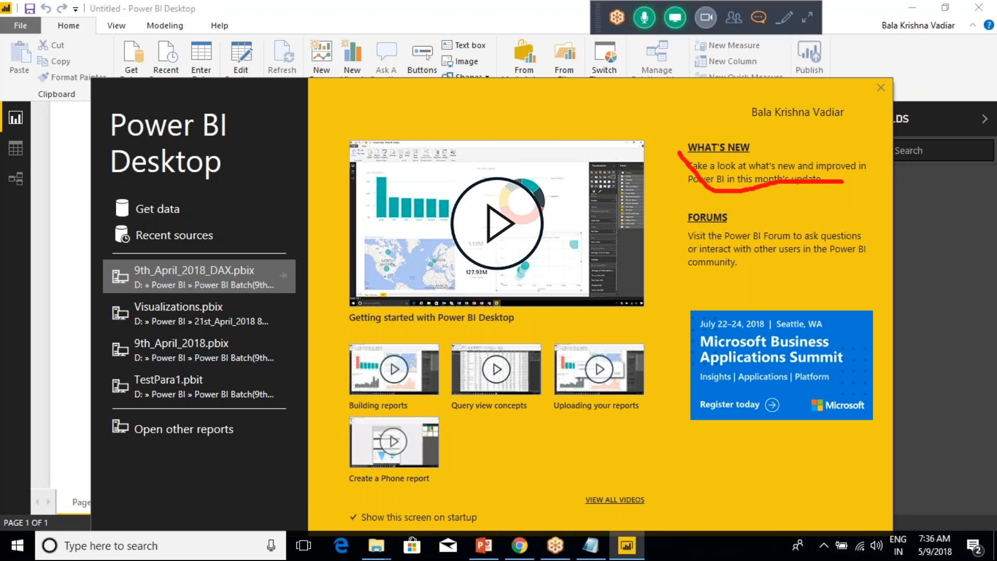
pyautogui.press('Escape')
pyautogui.click(784, 18)
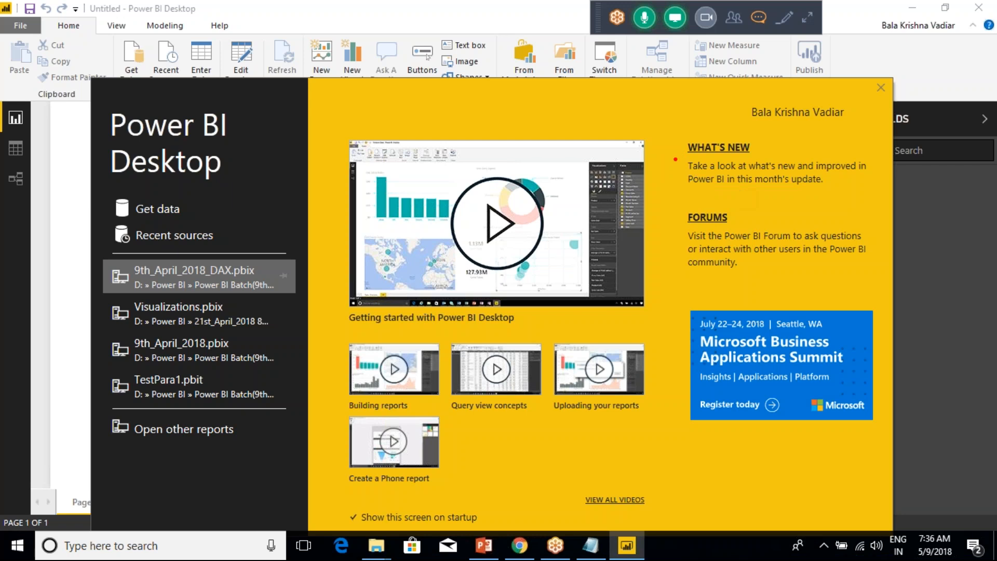
pyautogui.moveTo(670, 129)
pyautogui.mouseDown()
pyautogui.moveTo(744, 201)
pyautogui.moveTo(868, 201)
pyautogui.mouseUp()
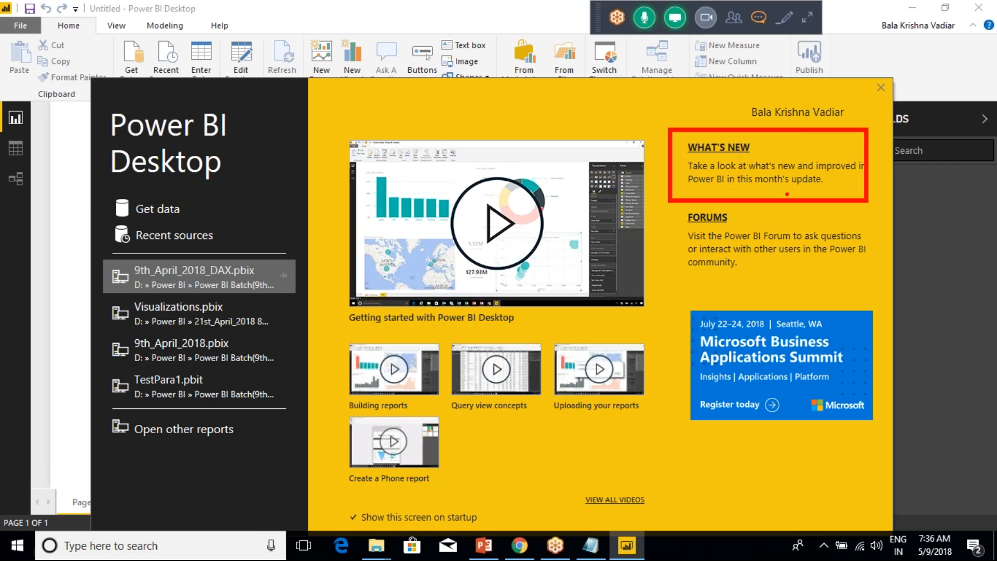
pyautogui.moveTo(754, 186)
pyautogui.mouseDown()
pyautogui.moveTo(793, 181)
pyautogui.moveTo(818, 146)
pyautogui.mouseUp()
pyautogui.press('Escape')
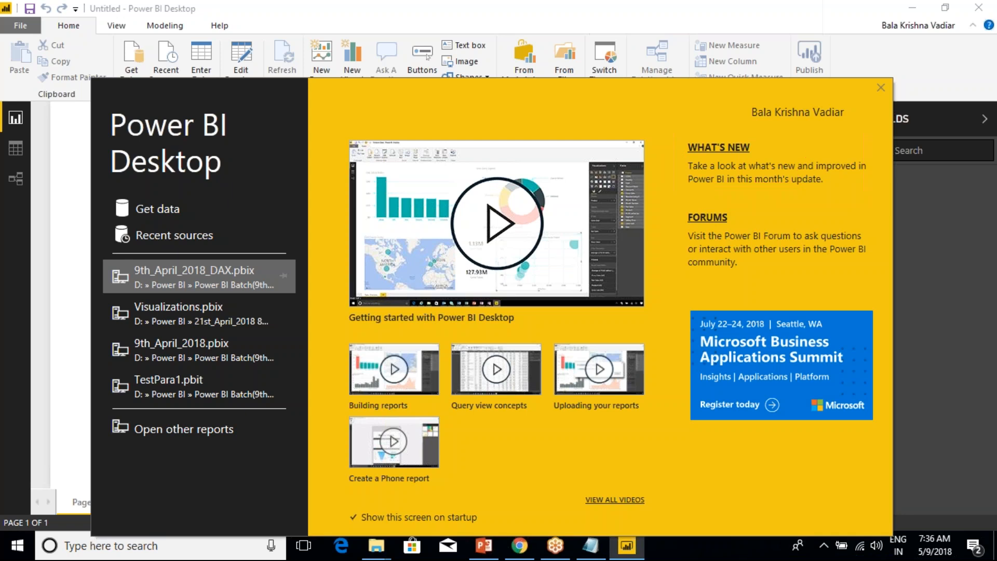
# Open the What's New article and read through the Power BI Desktop May Feature Summary, highlighting its title
pyautogui.click(718, 148)
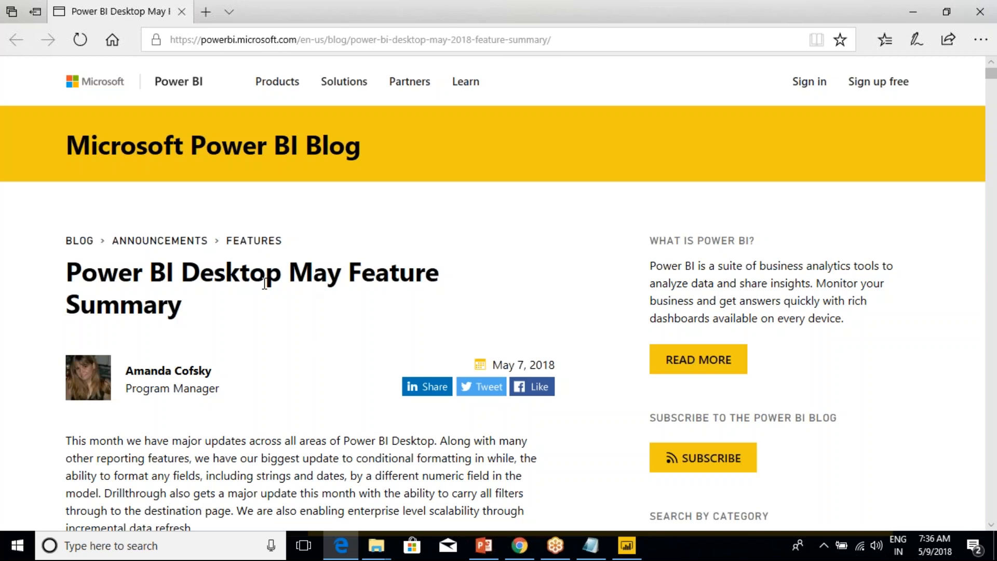
pyautogui.moveTo(64, 276); pyautogui.dragTo(197, 311)
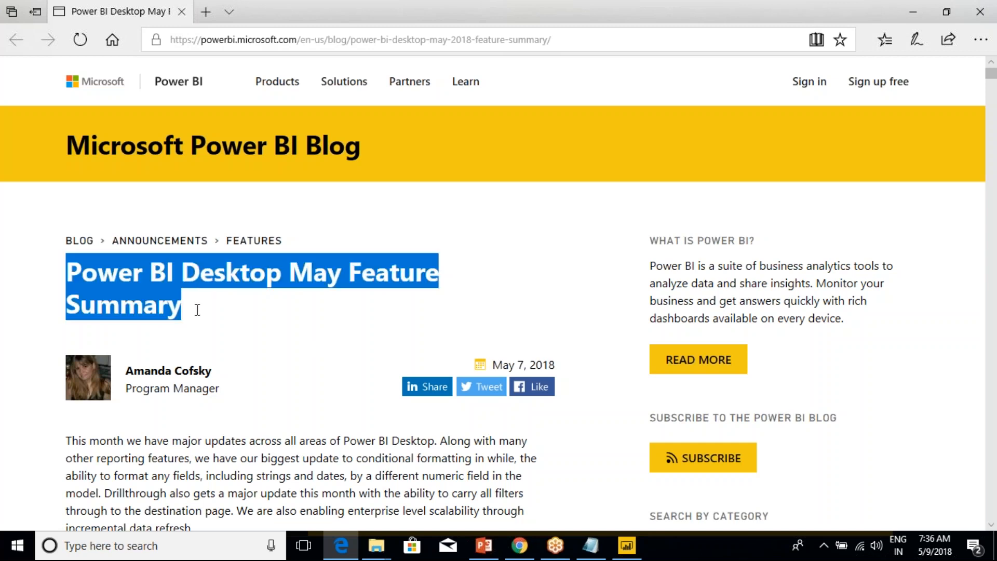
pyautogui.scroll(-8, 322, 399)
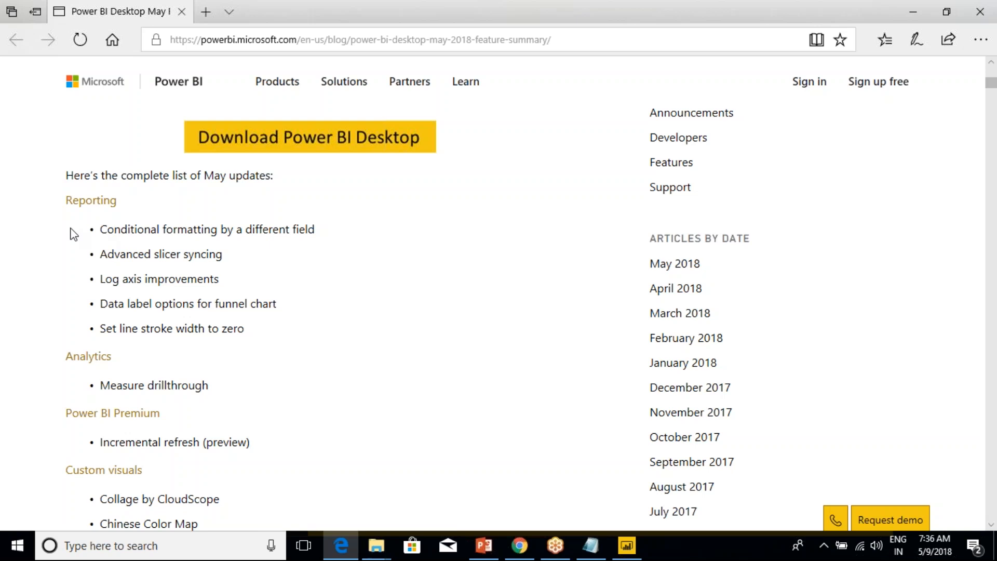
pyautogui.scroll(-12, 75, 310)
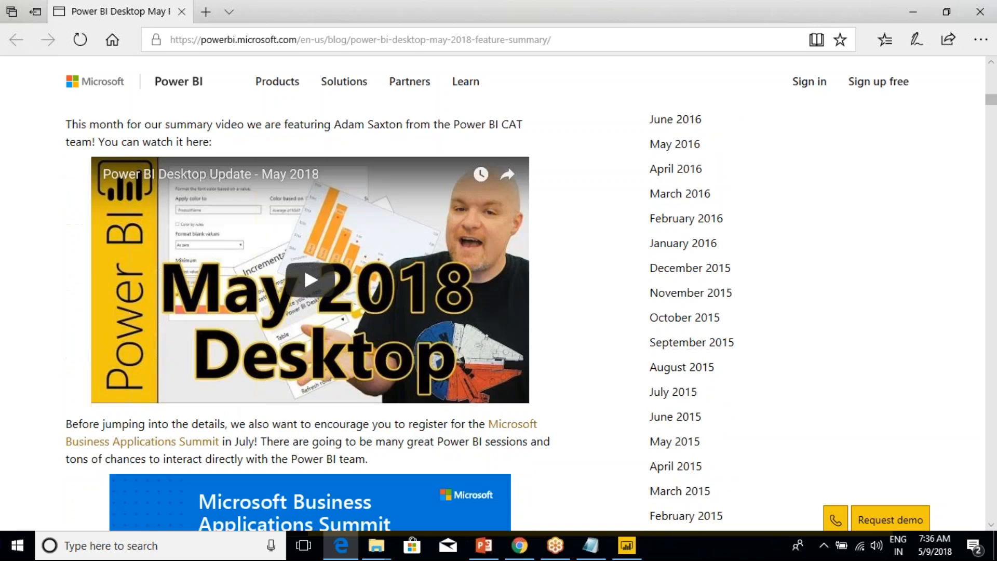
pyautogui.scroll(-5, 70, 358)
pyautogui.scroll(12, 69, 363)
pyautogui.scroll(12, 210, 293)
pyautogui.tripleClick(210, 291)
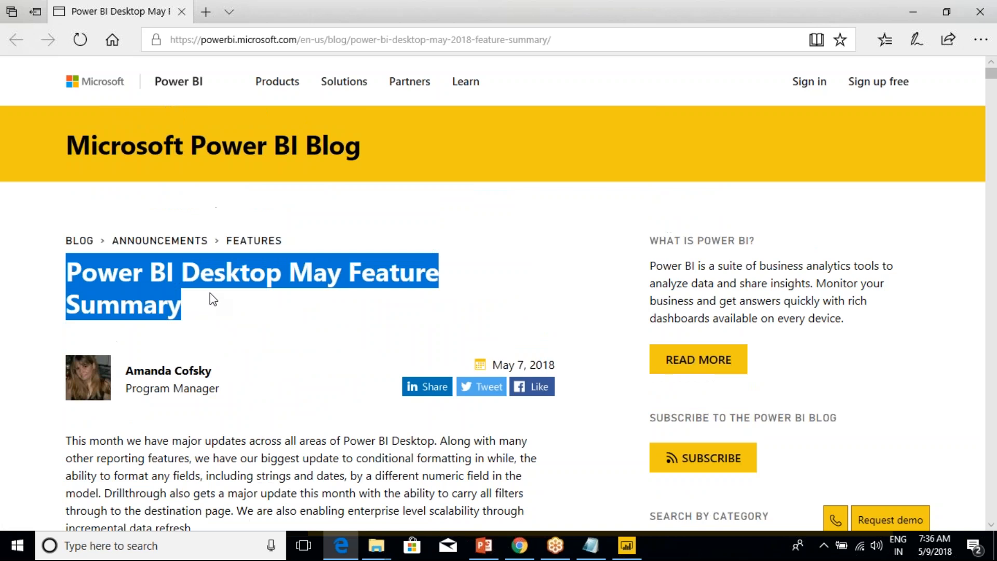
pyautogui.click(218, 284)
pyautogui.moveTo(68, 271); pyautogui.dragTo(194, 307)
pyautogui.click(195, 307)
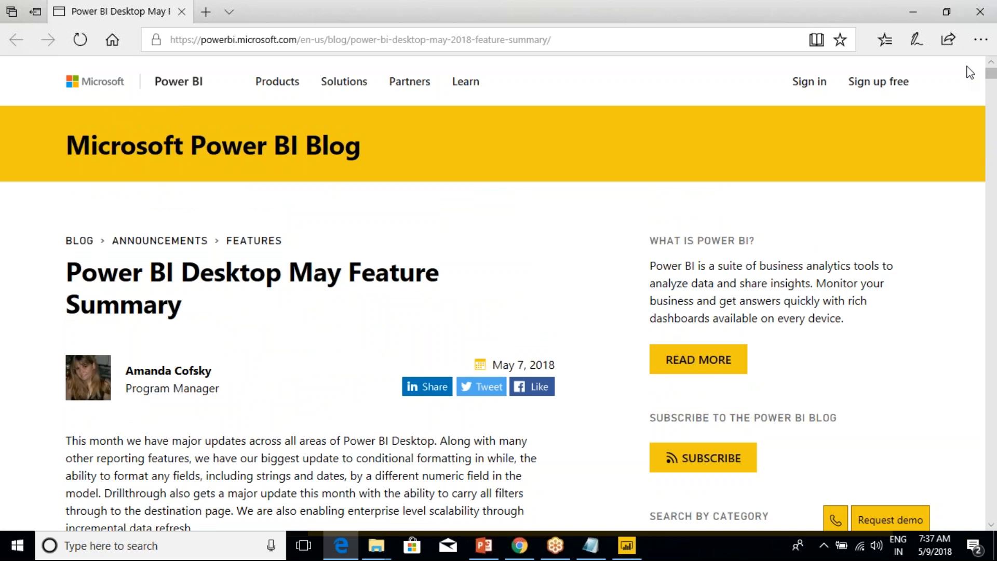
# Close the blog page in Edge and dismiss the Power BI Desktop start screen
pyautogui.click(980, 11)
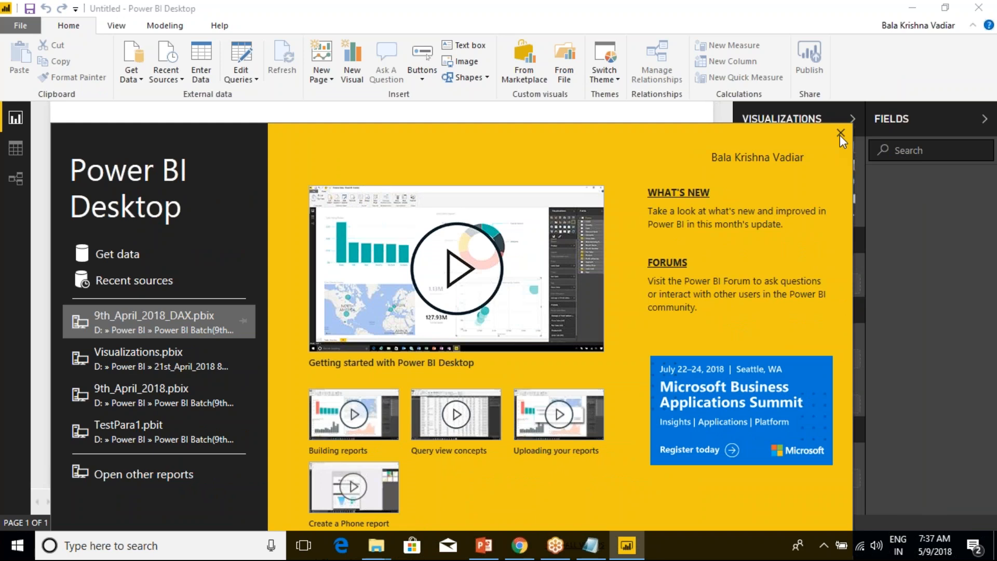
pyautogui.click(840, 133)
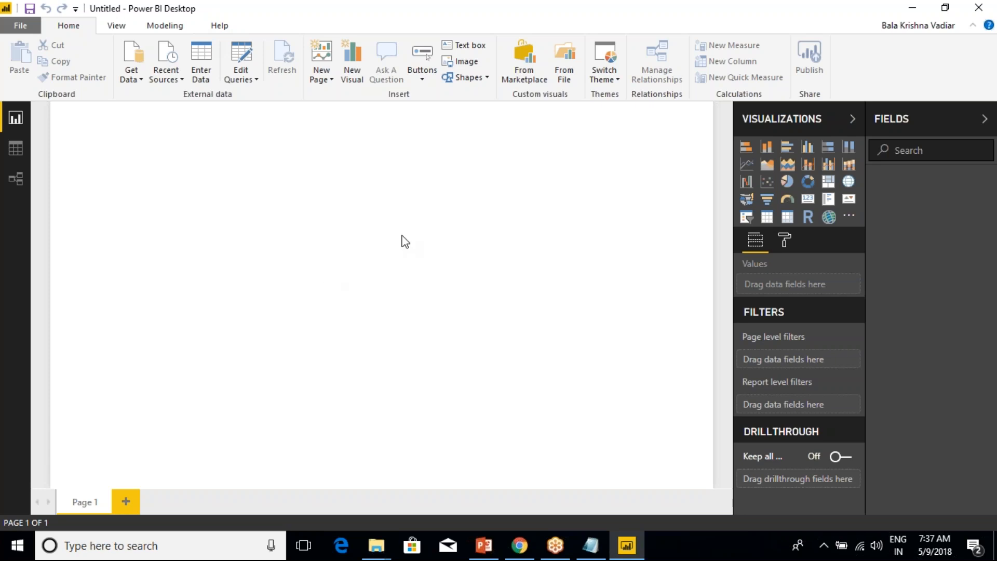
# Switch to the Class Notes file in Notepad and highlight the lines on downloading, installing and designing Power BI reports
pyautogui.click(592, 546)
pyautogui.click(401, 351)
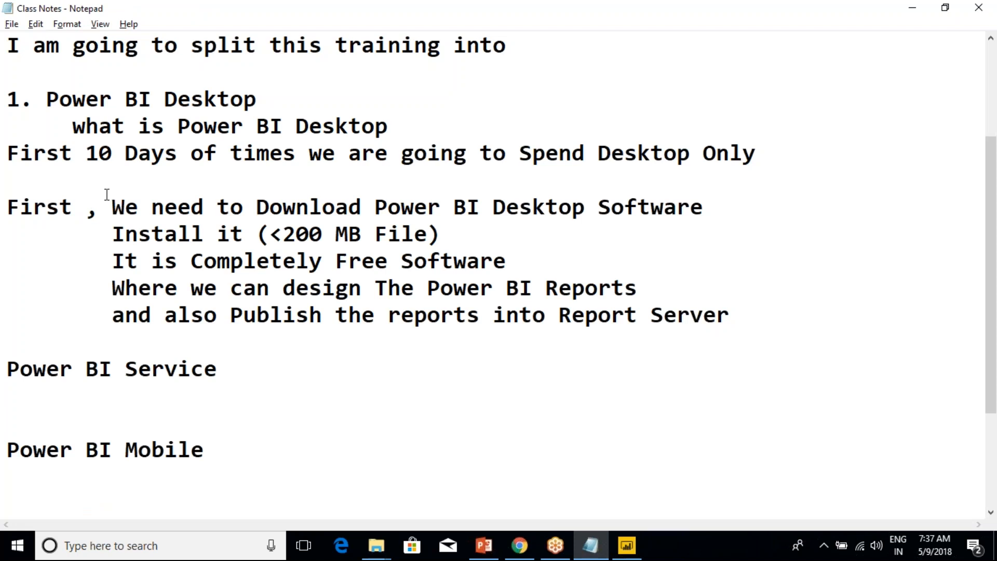
pyautogui.moveTo(112, 206); pyautogui.dragTo(556, 253)
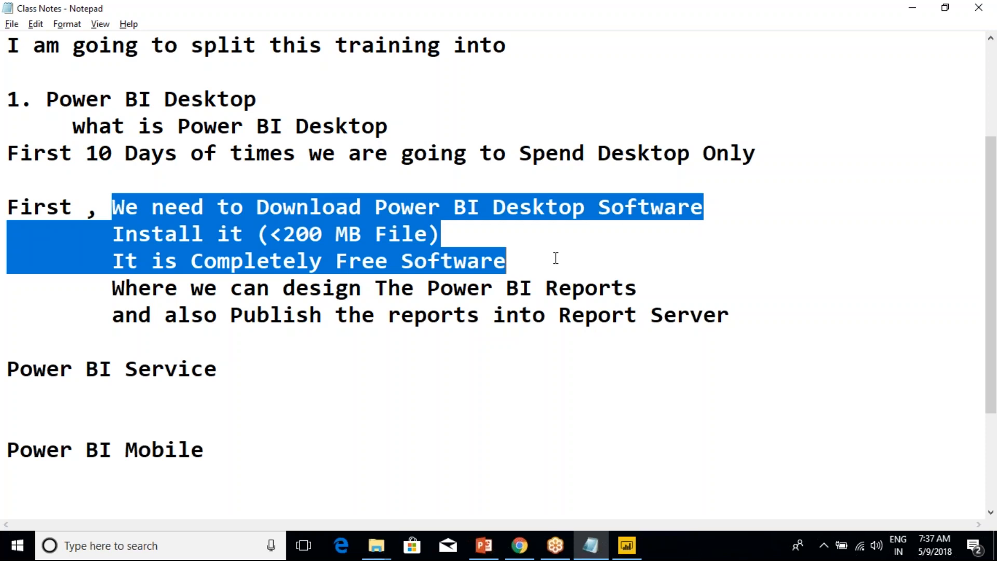
pyautogui.click(555, 258)
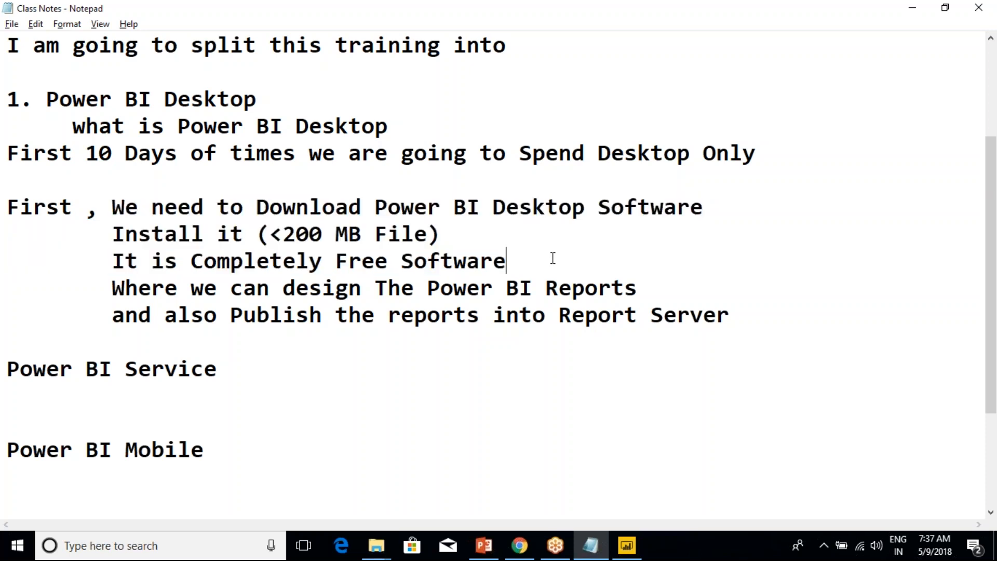
pyautogui.moveTo(650, 289); pyautogui.dragTo(8, 295)
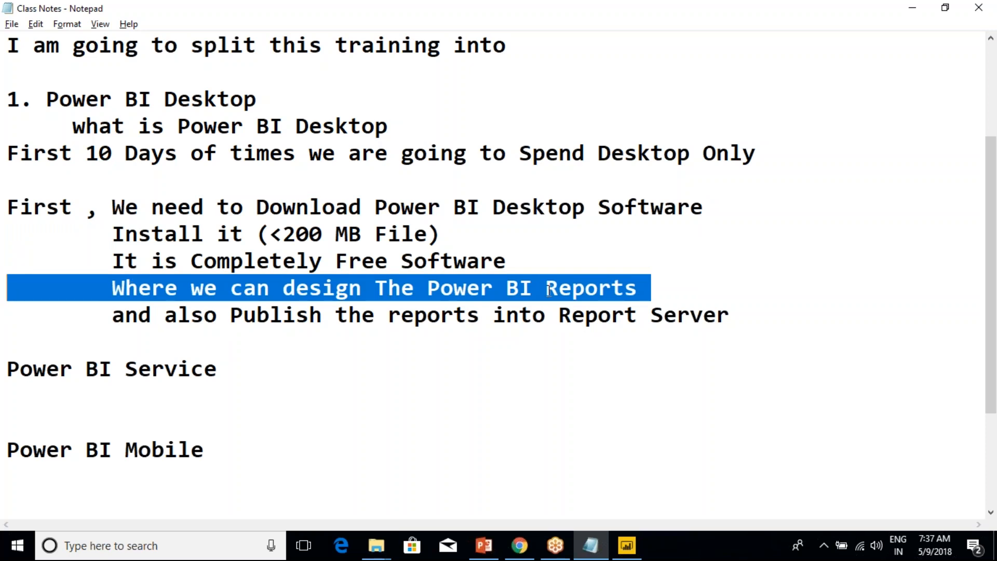
pyautogui.click(580, 297)
pyautogui.moveTo(678, 292); pyautogui.dragTo(7, 281)
# Return to Power BI Desktop and look through the View, Modeling and Help commands, ending on the Home commands
pyautogui.hotkey('alt', 'Tab')
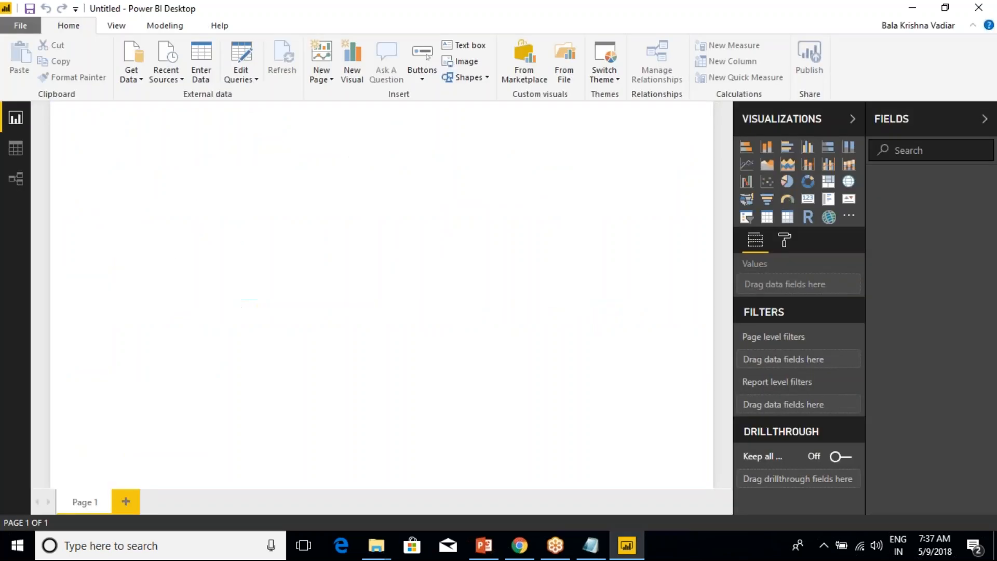
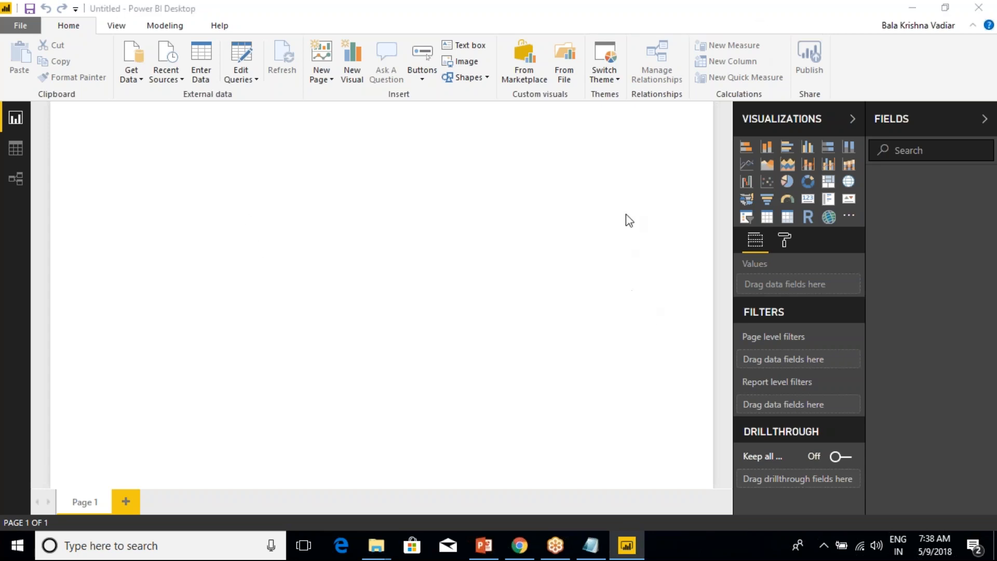
pyautogui.click(363, 183)
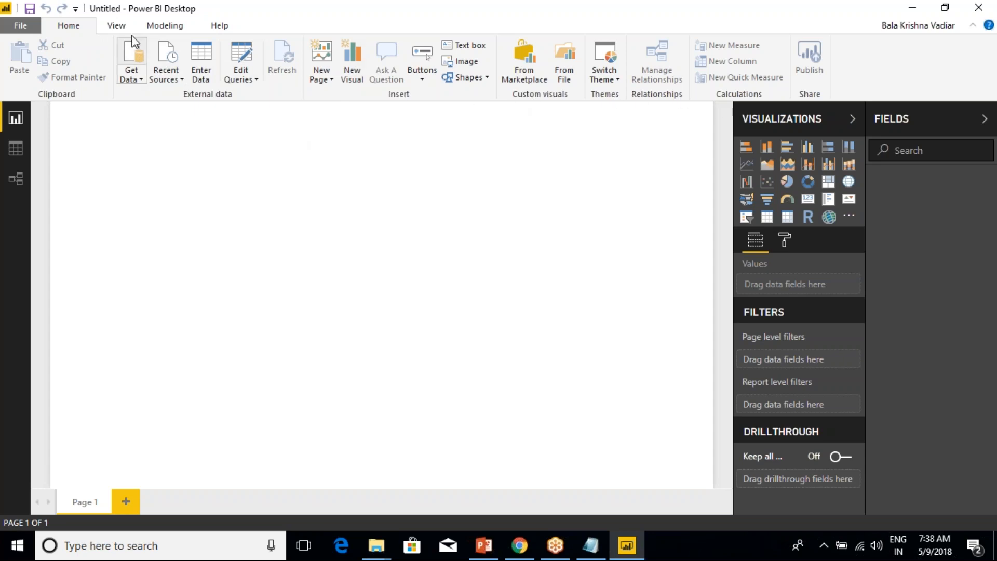
pyautogui.click(115, 26)
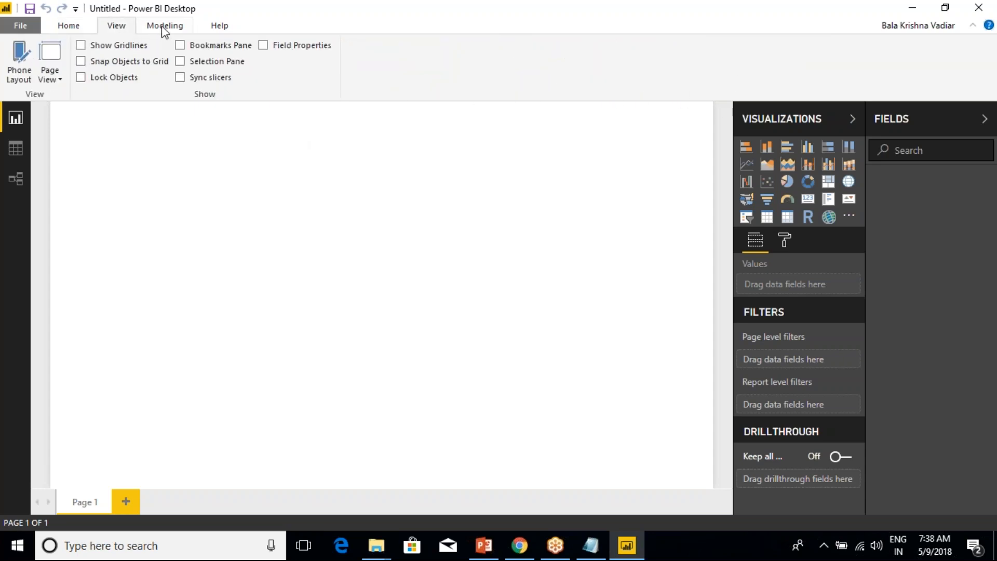
pyautogui.click(161, 26)
pyautogui.click(221, 27)
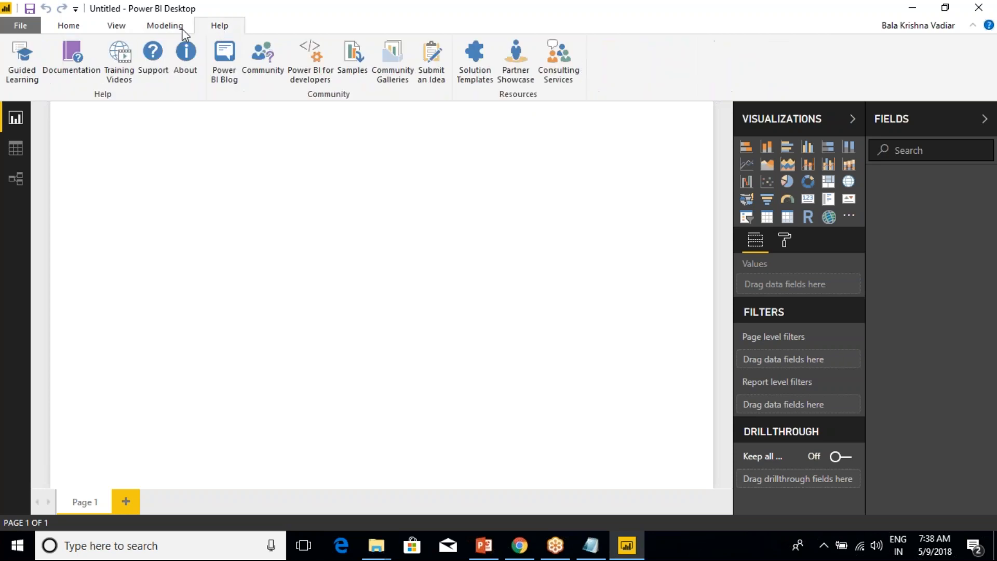
pyautogui.click(80, 27)
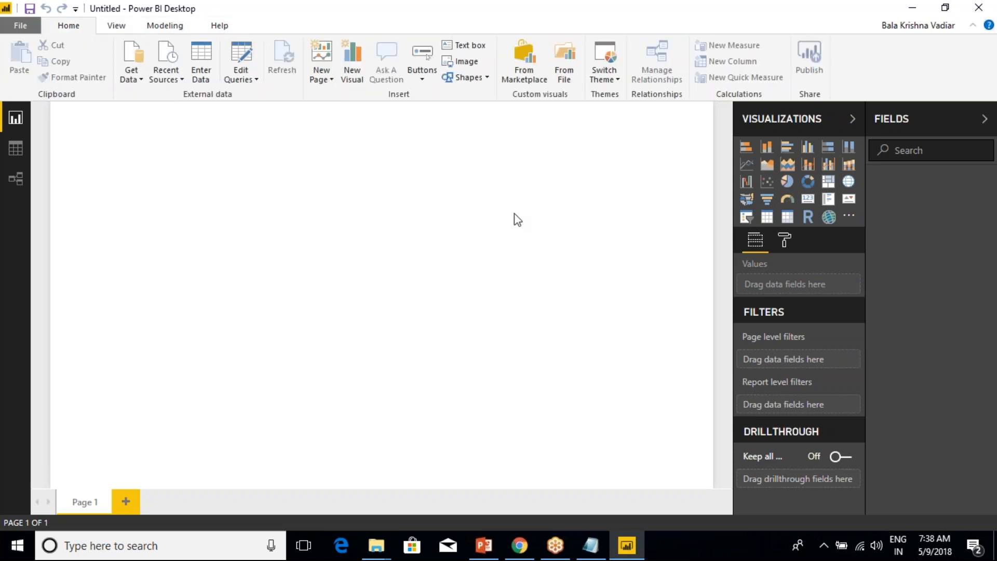
# Add an empty stacked column chart to Page 1 and show its Format and Data / Drill commands before returning to Home
pyautogui.click(767, 147)
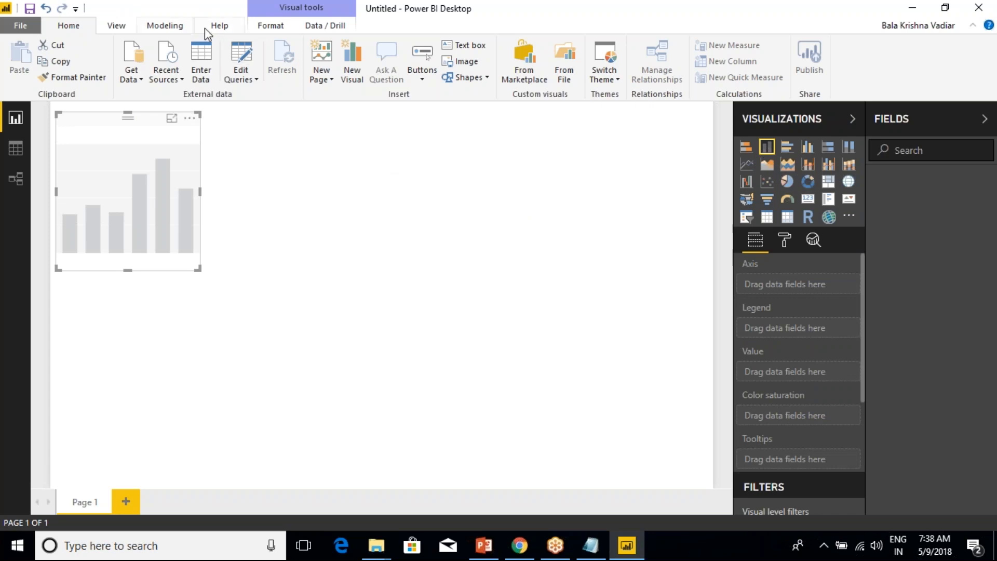
pyautogui.click(270, 26)
pyautogui.click(314, 26)
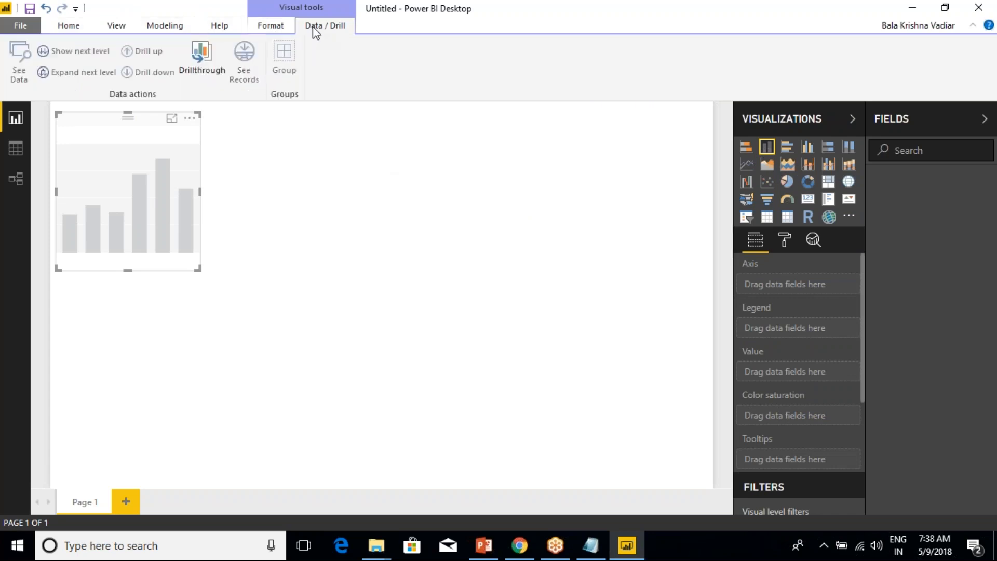
pyautogui.click(269, 28)
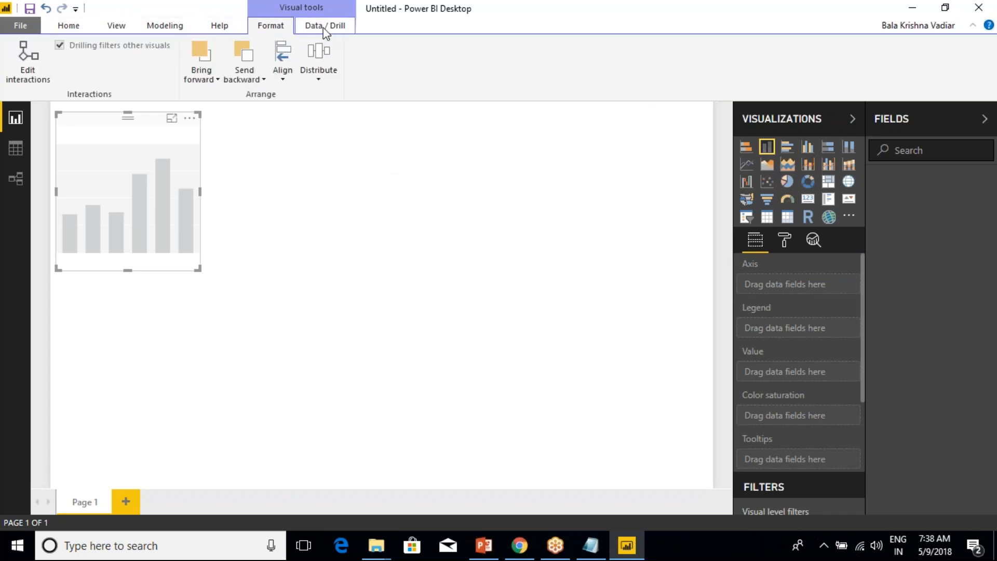
pyautogui.click(326, 30)
pyautogui.click(274, 28)
pyautogui.click(76, 29)
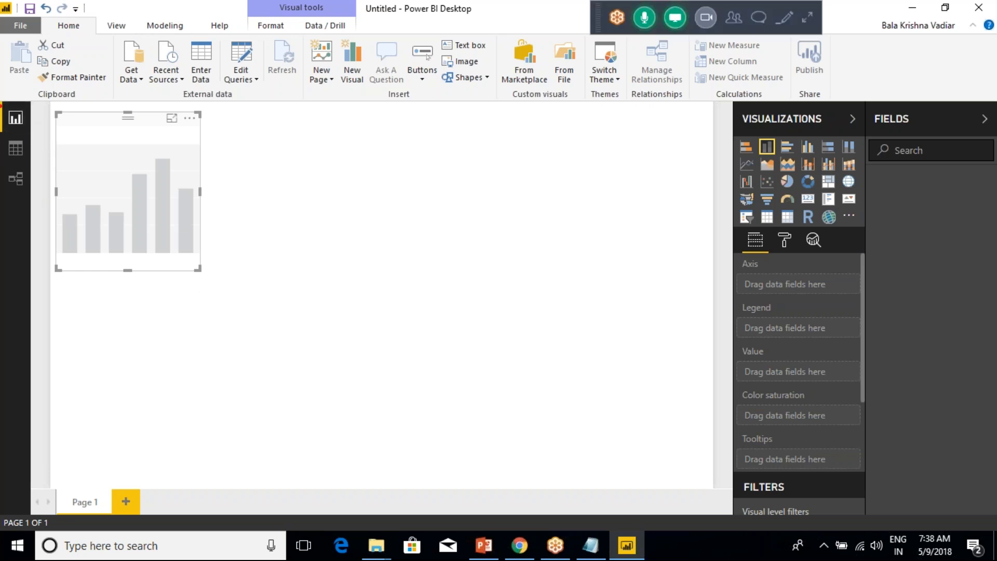
# Box the Report, Data and Relationships view switches in red, tick each one, and clear the markings
pyautogui.moveTo(1, 92)
pyautogui.mouseDown()
pyautogui.moveTo(27, 197)
pyautogui.moveTo(74, 211)
pyautogui.mouseUp()
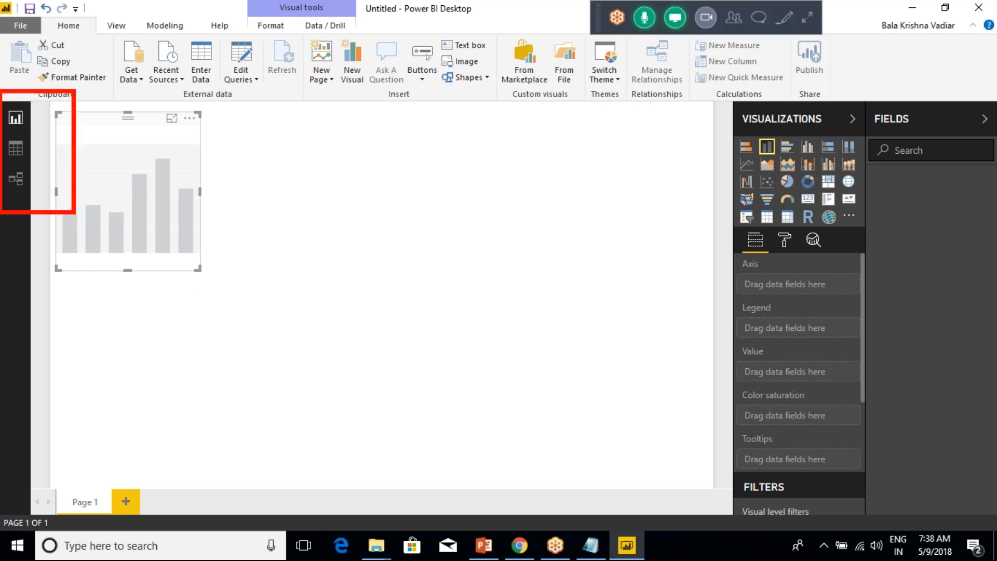
pyautogui.moveTo(28, 117); pyautogui.dragTo(57, 100)
pyautogui.moveTo(21, 147); pyautogui.dragTo(52, 133)
pyautogui.moveTo(23, 179); pyautogui.dragTo(57, 171)
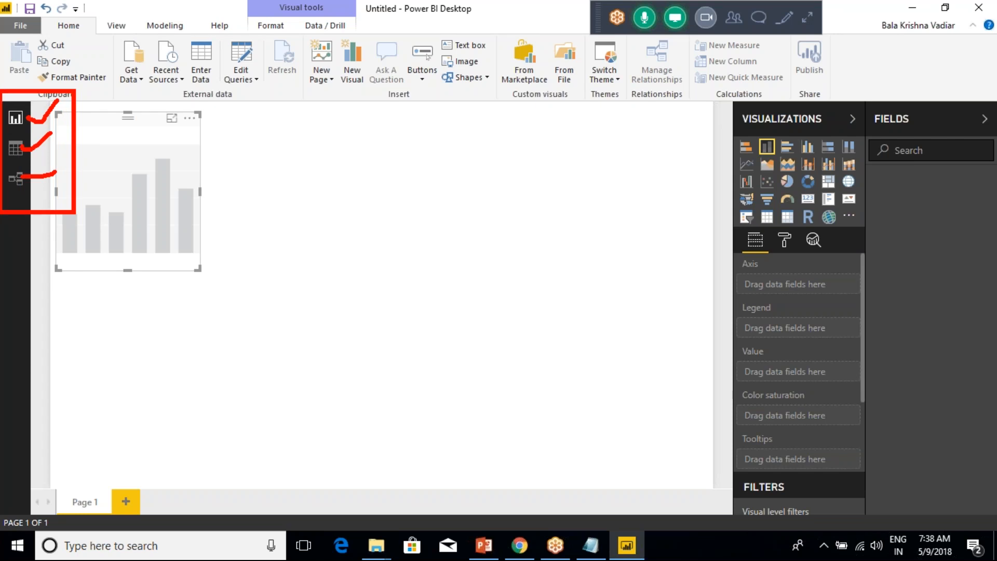
pyautogui.press('Escape')
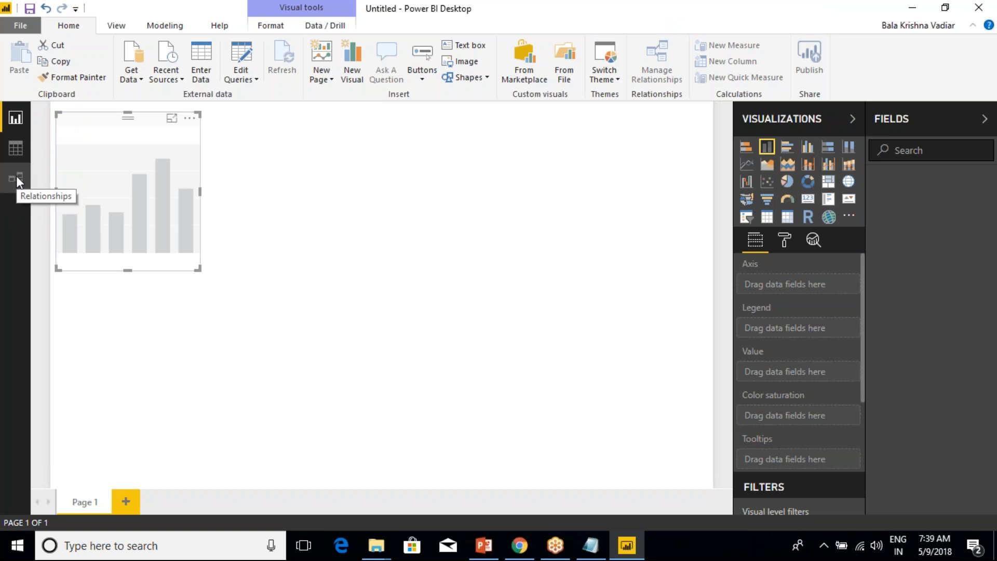
# Show the Data view and the Relationships view, and return to the Data view
pyautogui.click(18, 151)
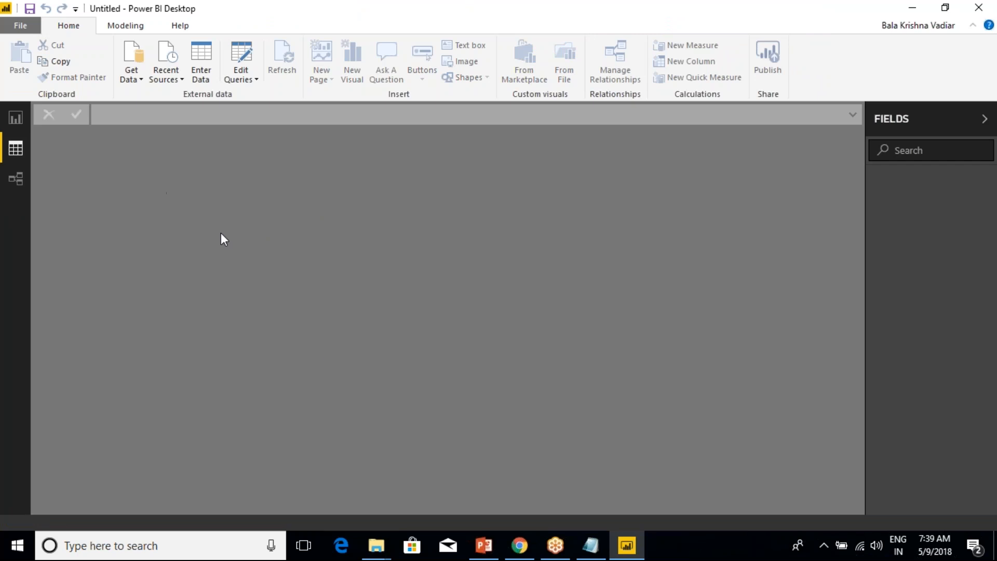
pyautogui.click(22, 181)
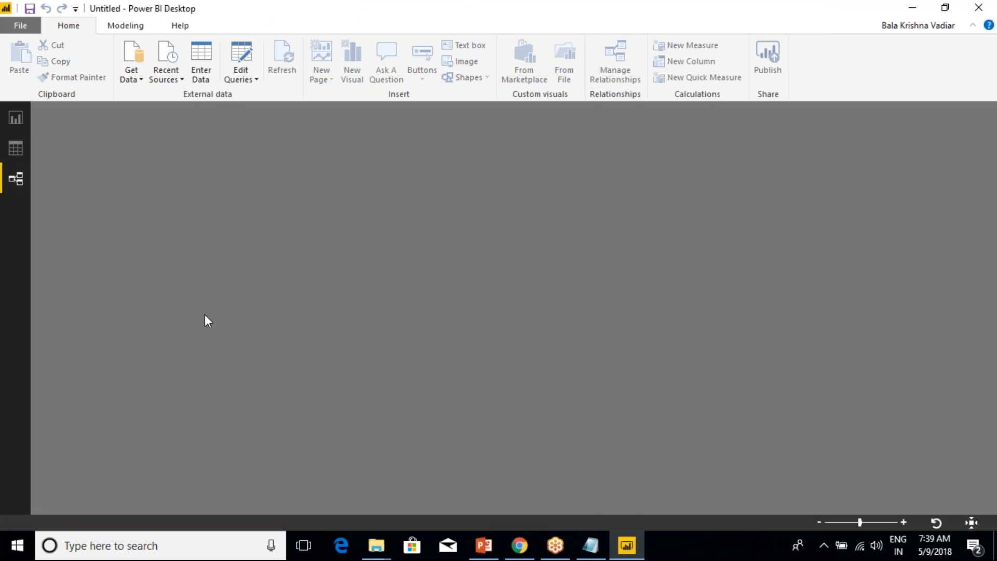
pyautogui.click(20, 151)
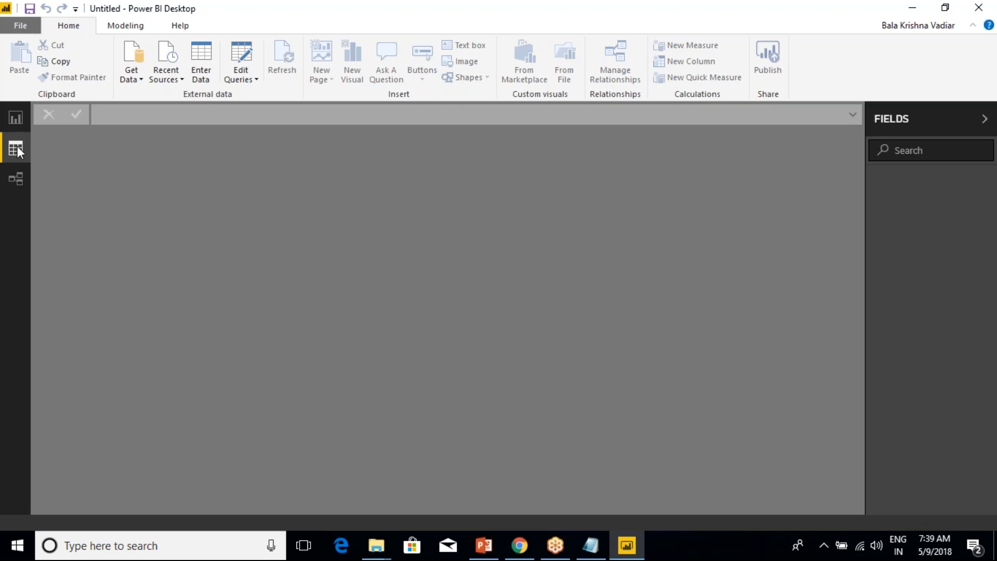
# Return to the Report view and remove the empty stacked column chart from Page 1
pyautogui.click(18, 120)
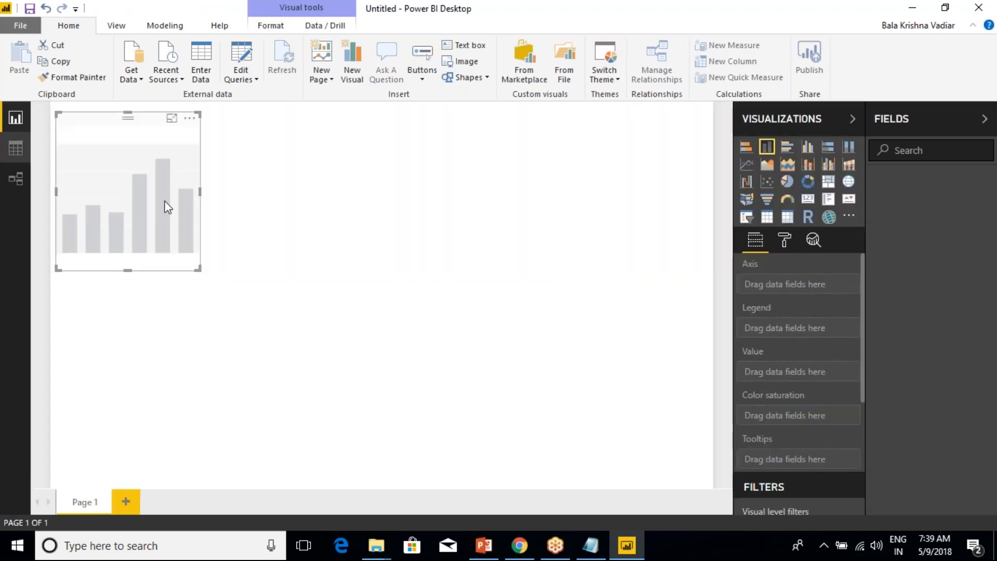
pyautogui.click(190, 123)
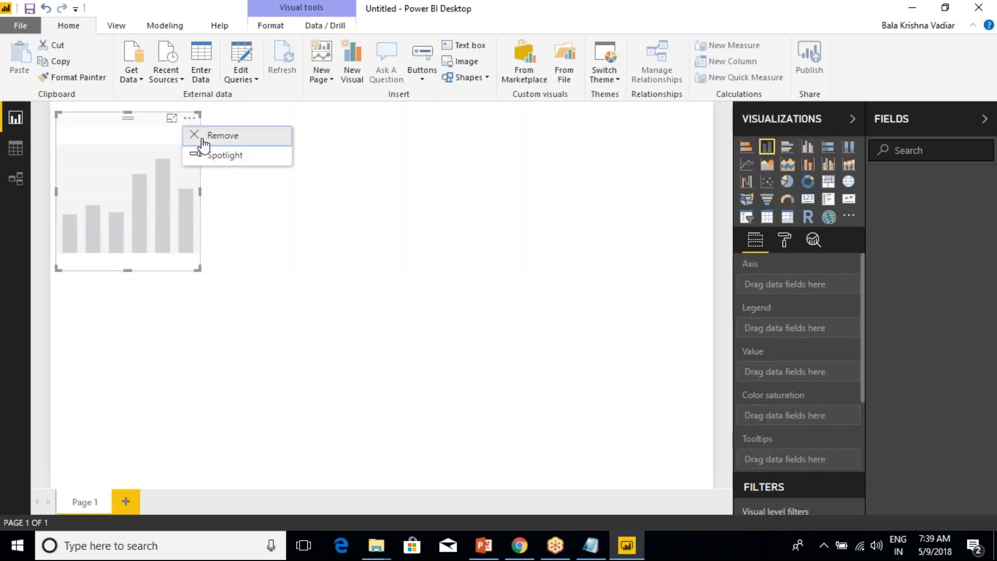
pyautogui.click(223, 139)
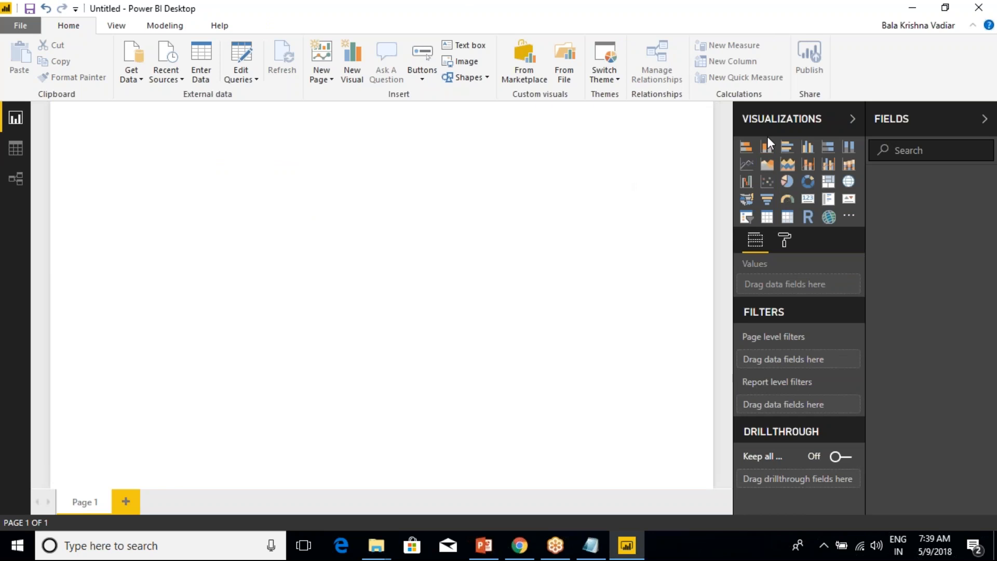
# Try out an empty pie chart on Page 1, enlarging it before removing it from the canvas
pyautogui.click(788, 182)
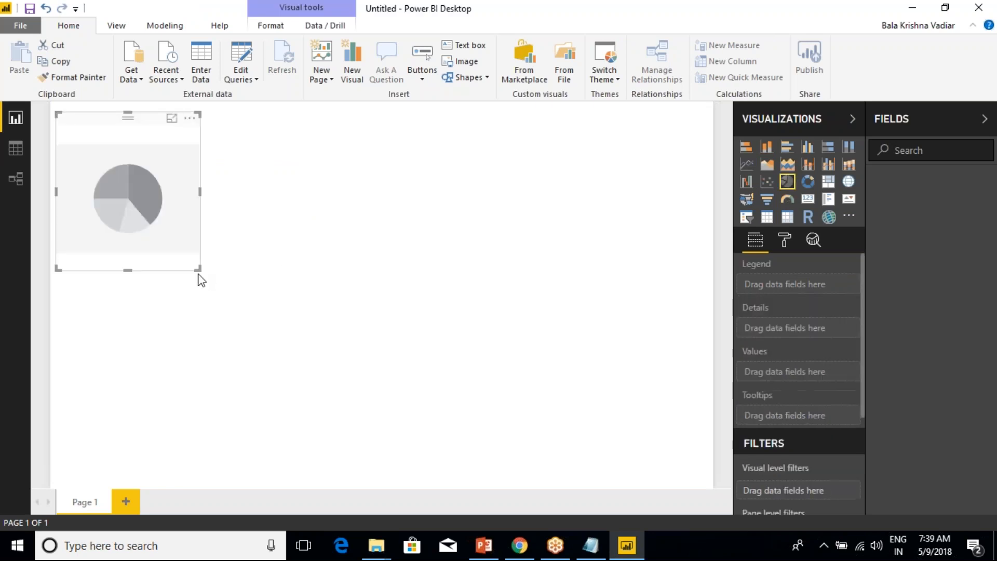
pyautogui.moveTo(198, 269); pyautogui.dragTo(437, 360)
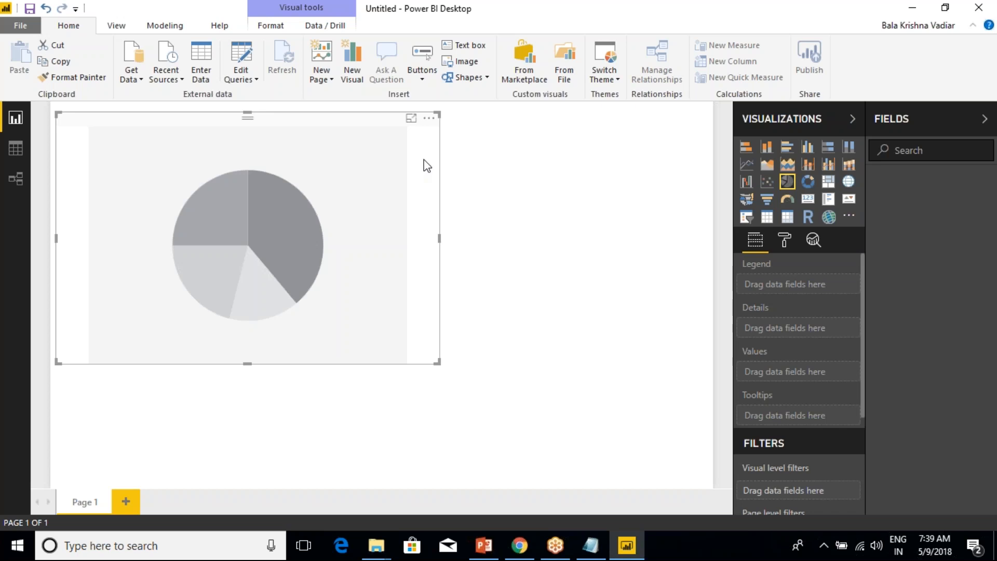
pyautogui.click(429, 118)
pyautogui.click(457, 136)
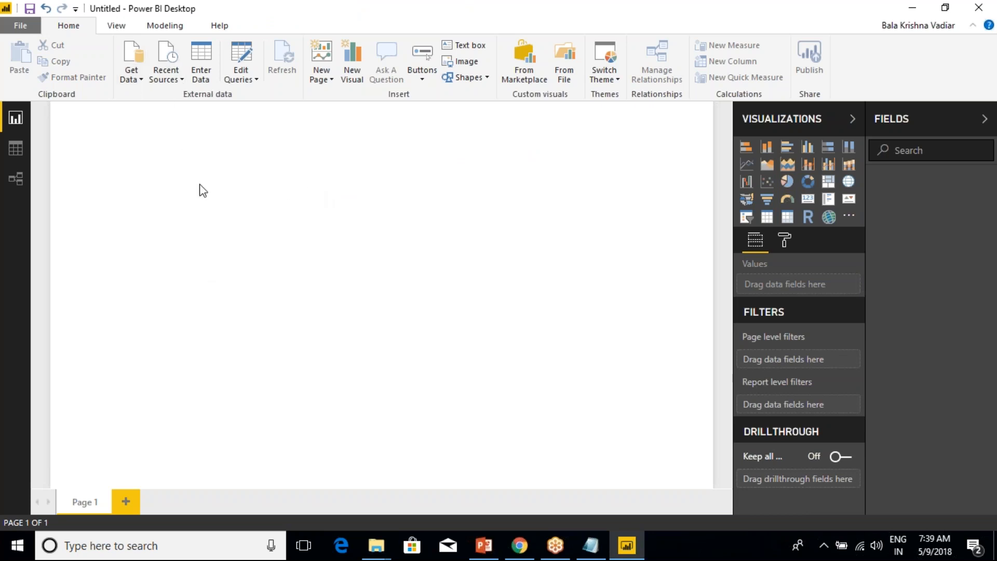
# Open the full Get Data list and look through the File and Database sources, including Oracle, IBM DB2, PostgreSQL, Teradata and SAP HANA
pyautogui.click(138, 77)
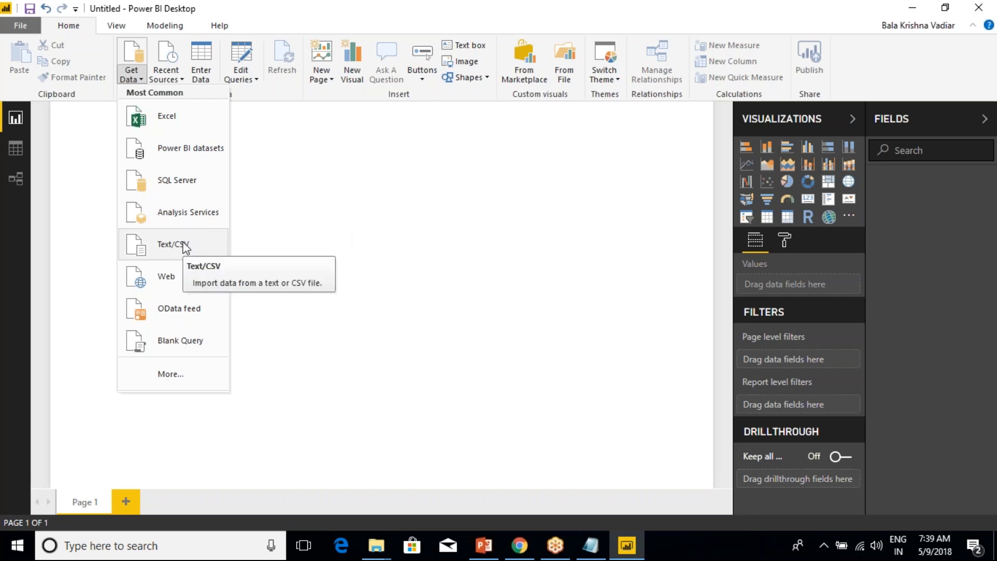
pyautogui.click(171, 375)
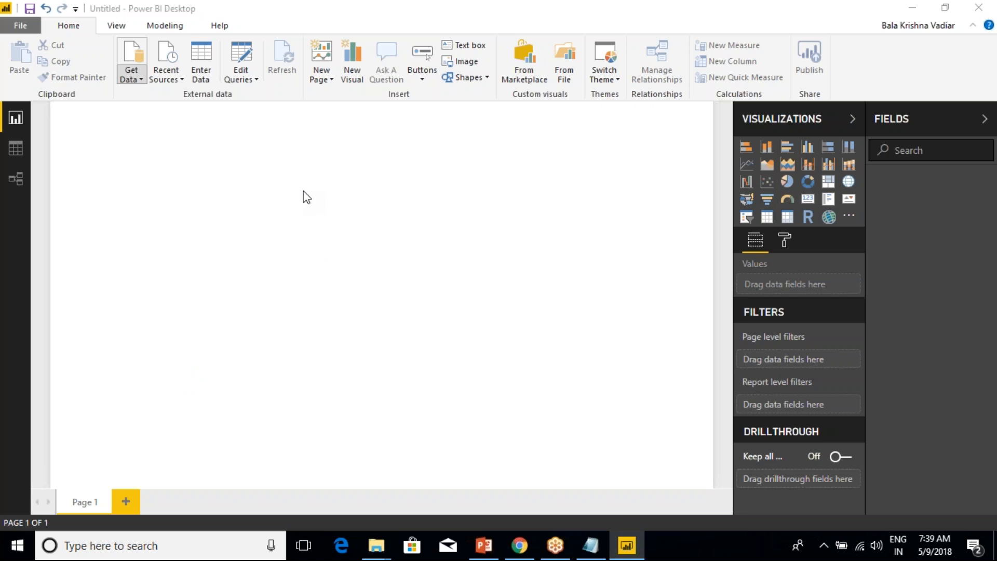
pyautogui.moveTo(396, 45); pyautogui.dragTo(227, 26)
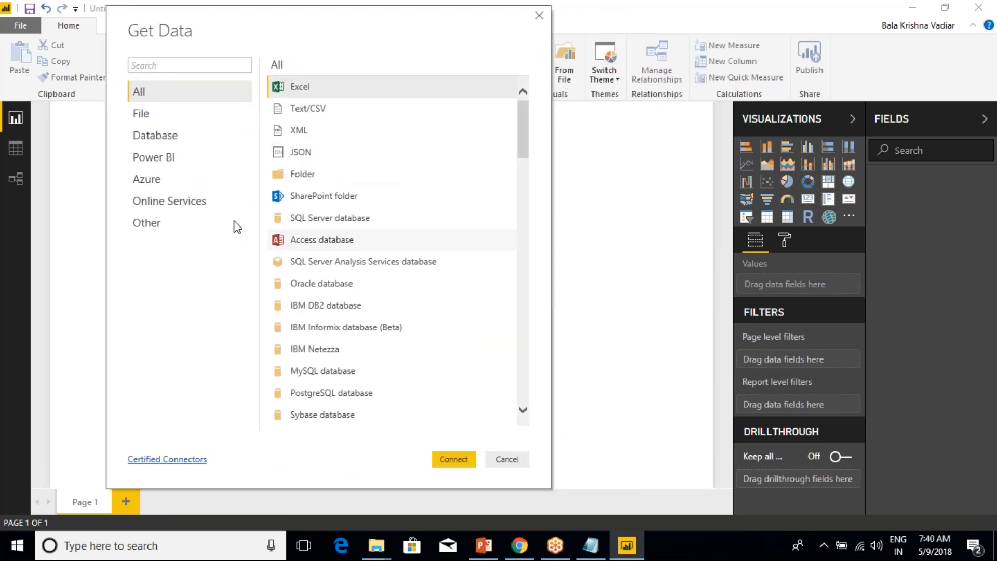
pyautogui.click(138, 115)
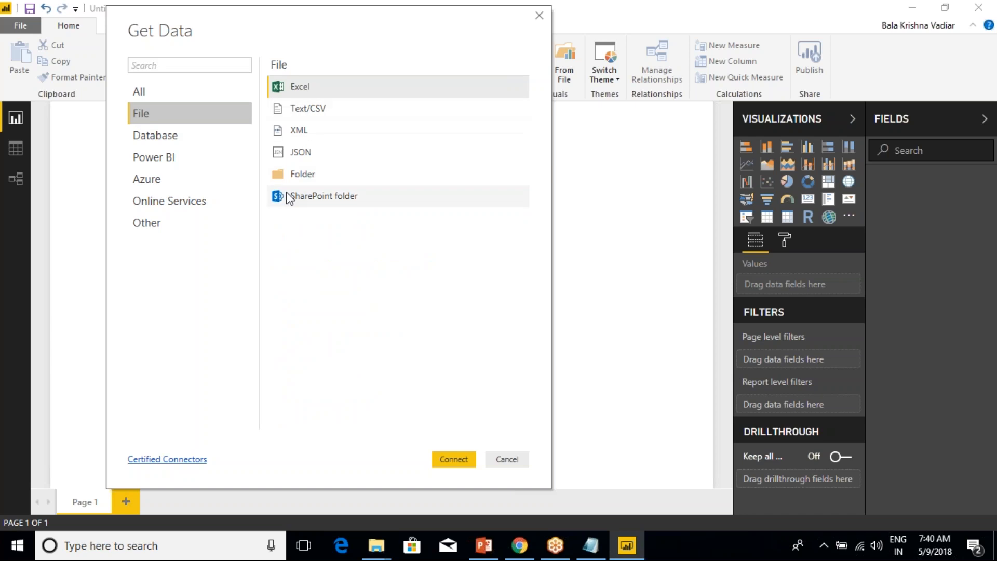
pyautogui.click(168, 143)
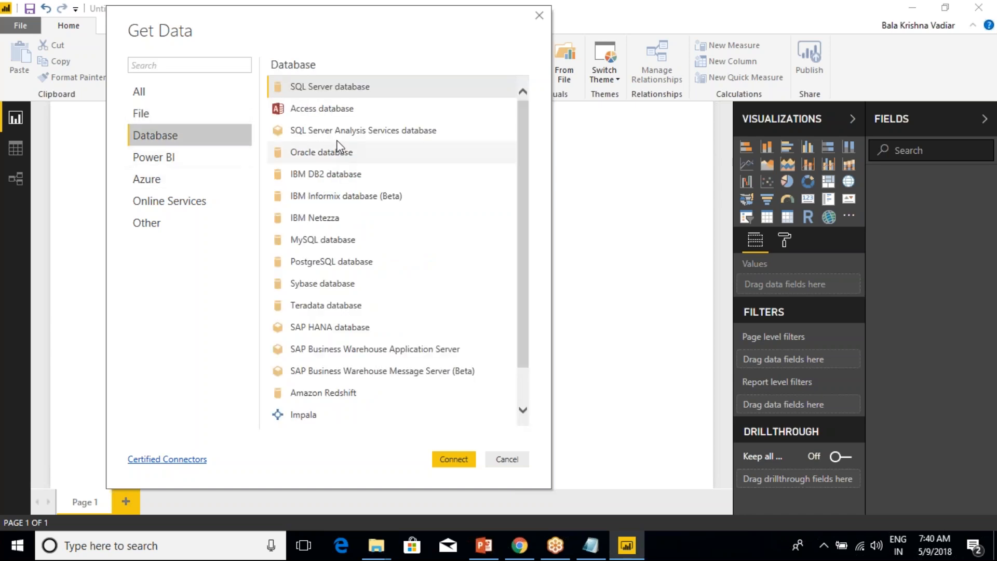
pyautogui.click(318, 156)
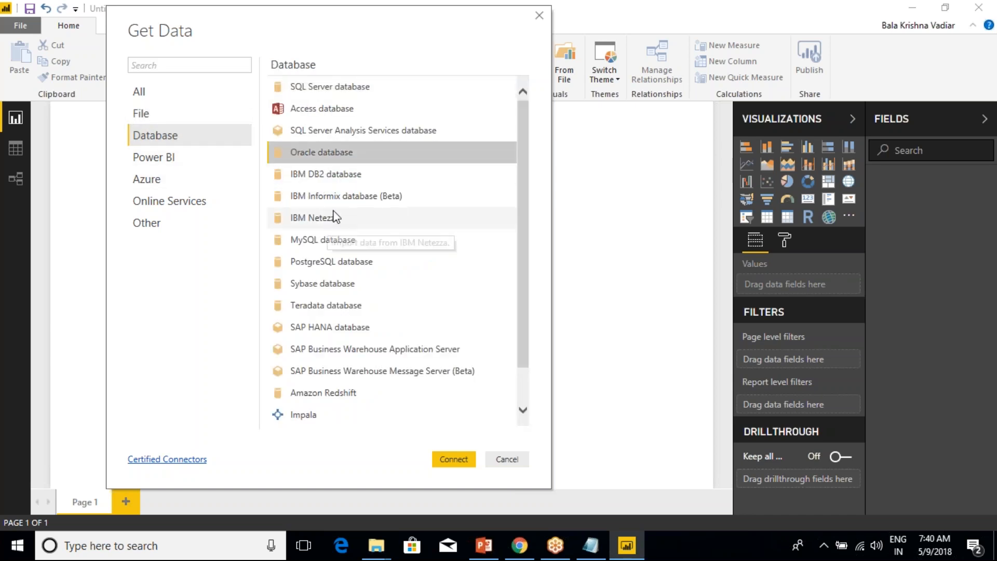
pyautogui.click(335, 180)
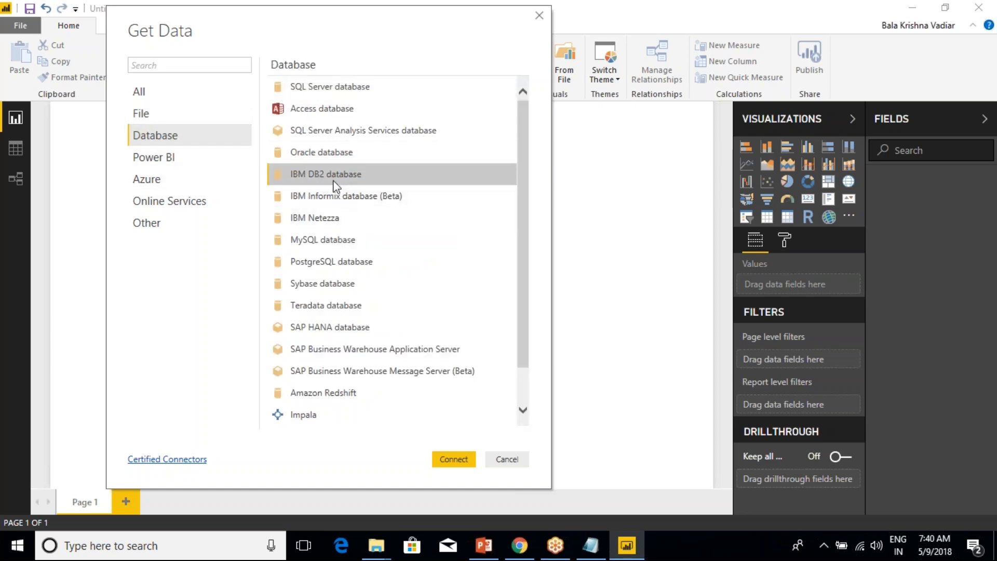
pyautogui.click(319, 285)
pyautogui.click(323, 263)
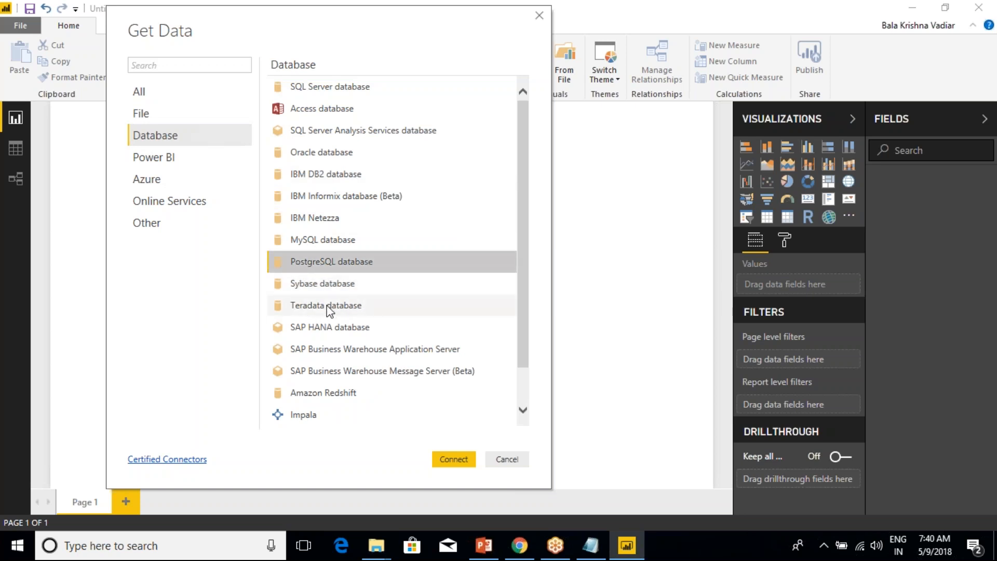
pyautogui.click(327, 307)
pyautogui.click(329, 329)
pyautogui.scroll(-1, 326, 326)
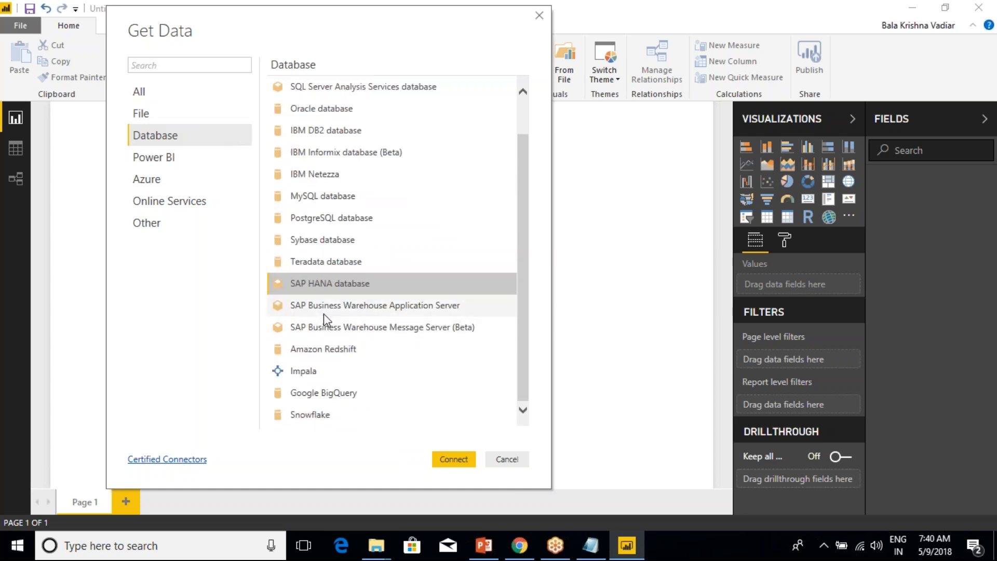
# Look through the Power BI and Azure data sources, highlighting Azure Table Storage and Azure Cosmos DB (Beta)
pyautogui.click(165, 160)
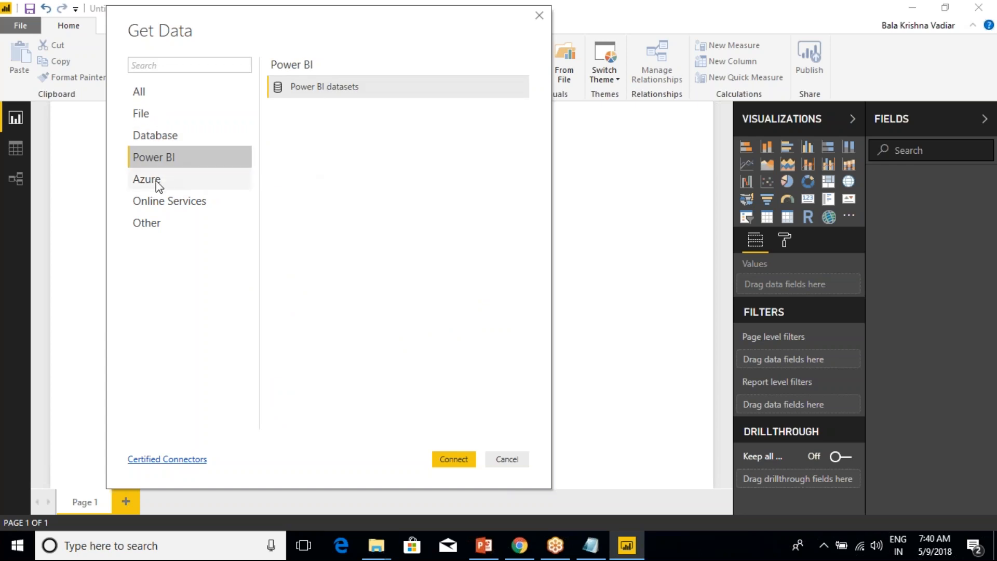
pyautogui.click(158, 182)
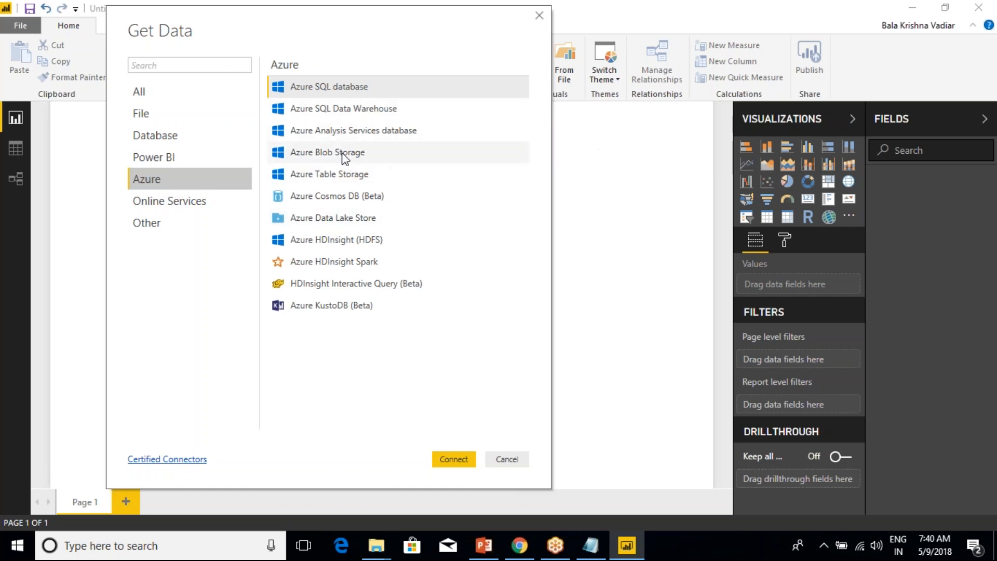
pyautogui.click(347, 180)
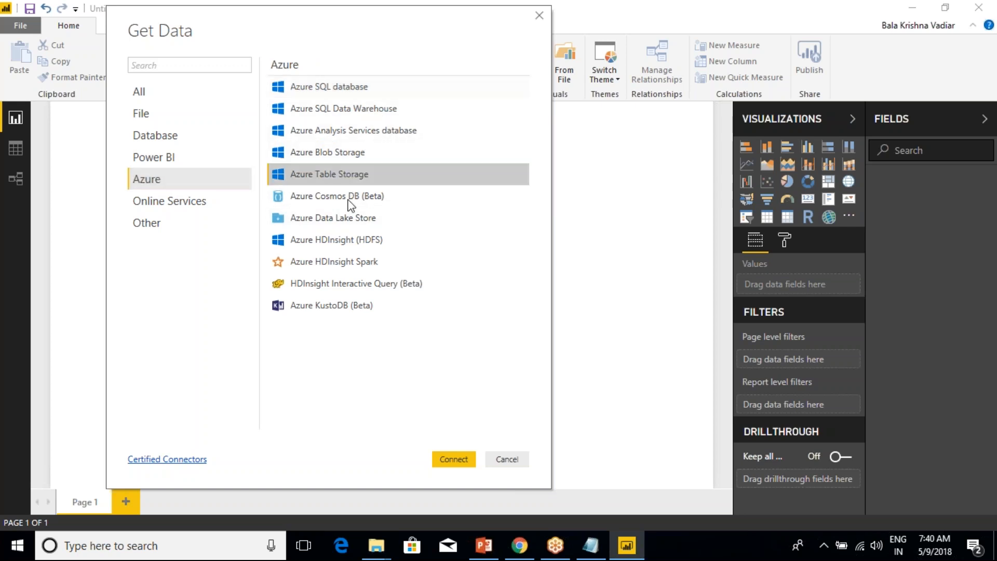
pyautogui.click(349, 201)
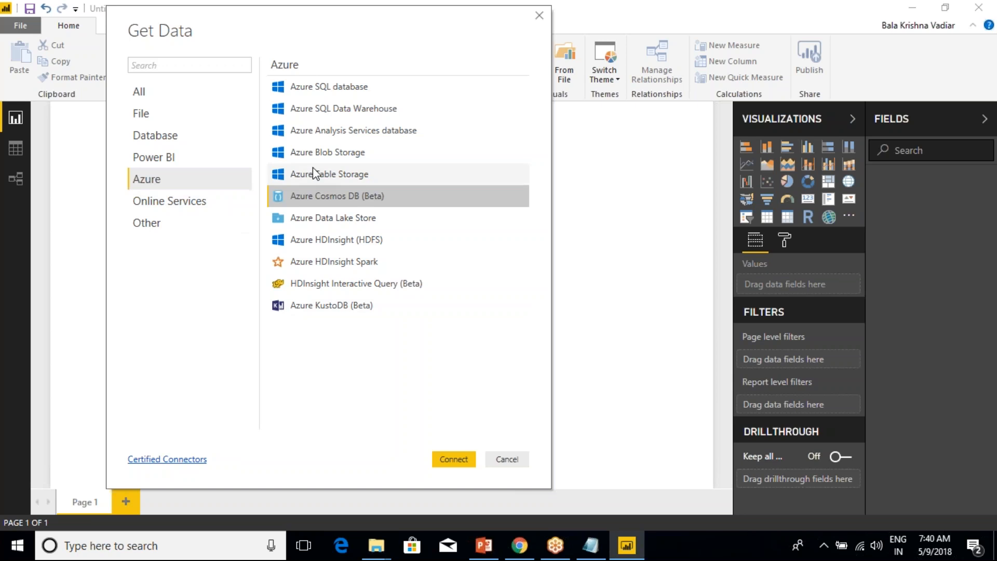
# Show the SQL Server Analysis Services, SQL Server and Excel entries among all data sources, and close Get Data without connecting
pyautogui.click(147, 95)
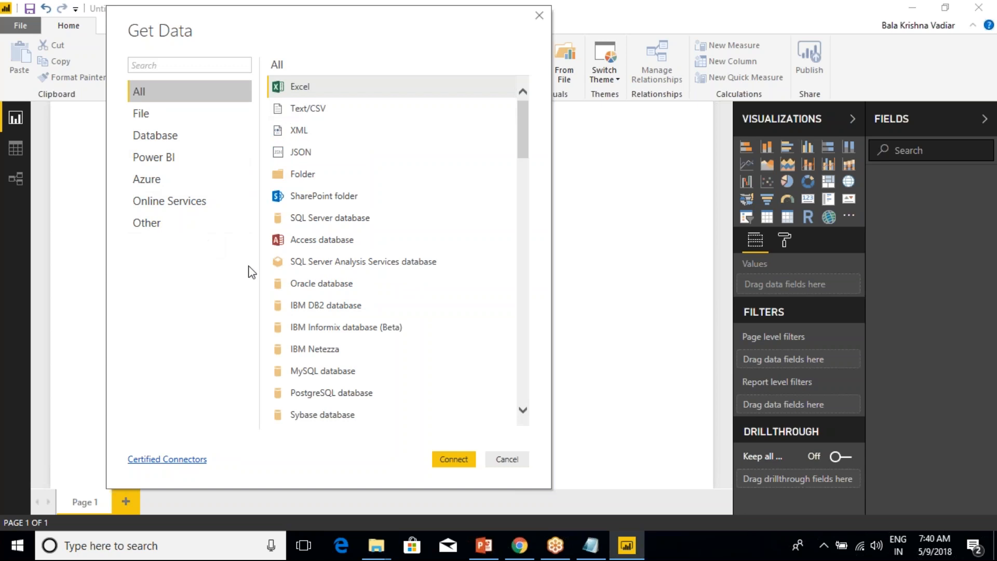
pyautogui.click(399, 262)
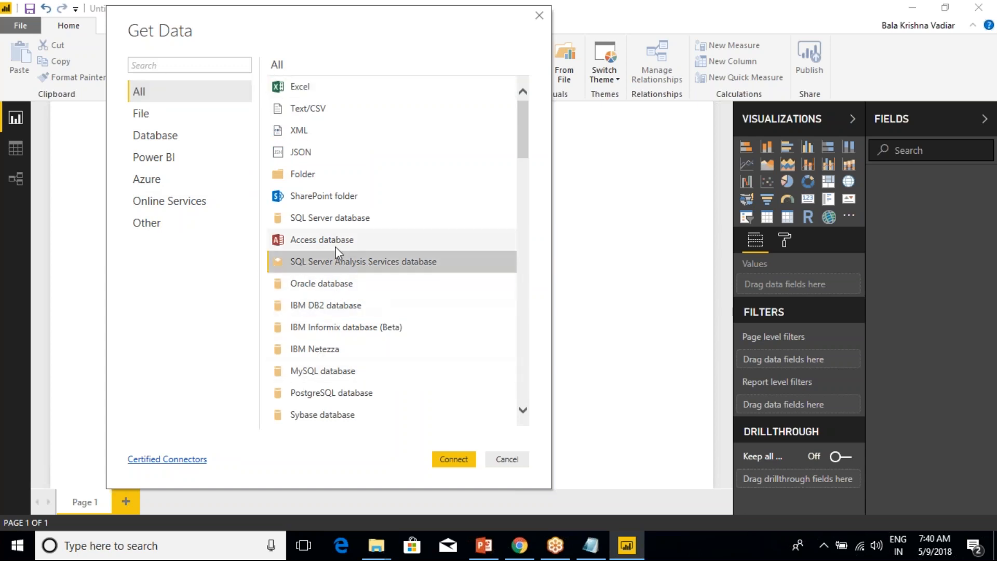
pyautogui.click(341, 221)
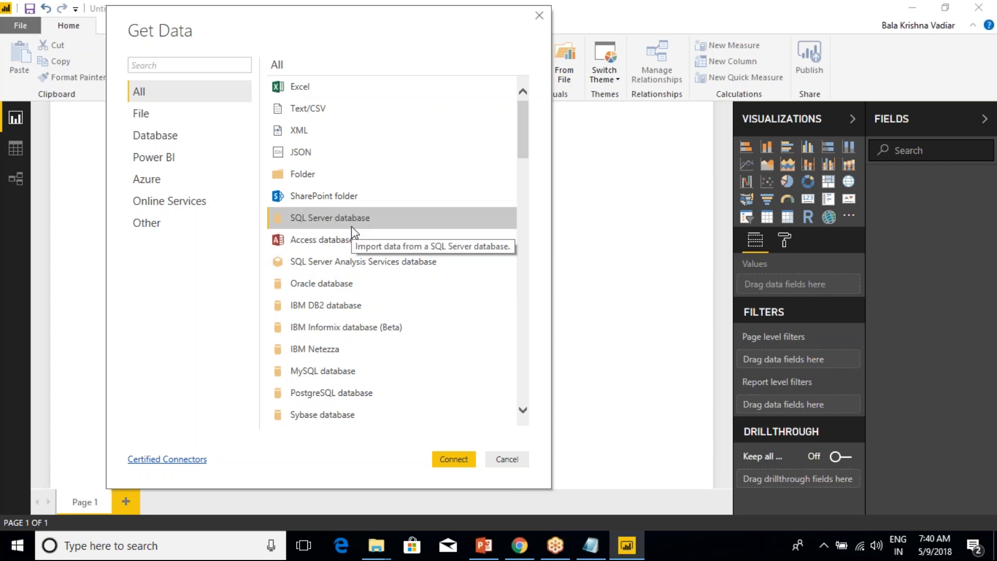
pyautogui.moveTo(340, 33); pyautogui.dragTo(335, 66)
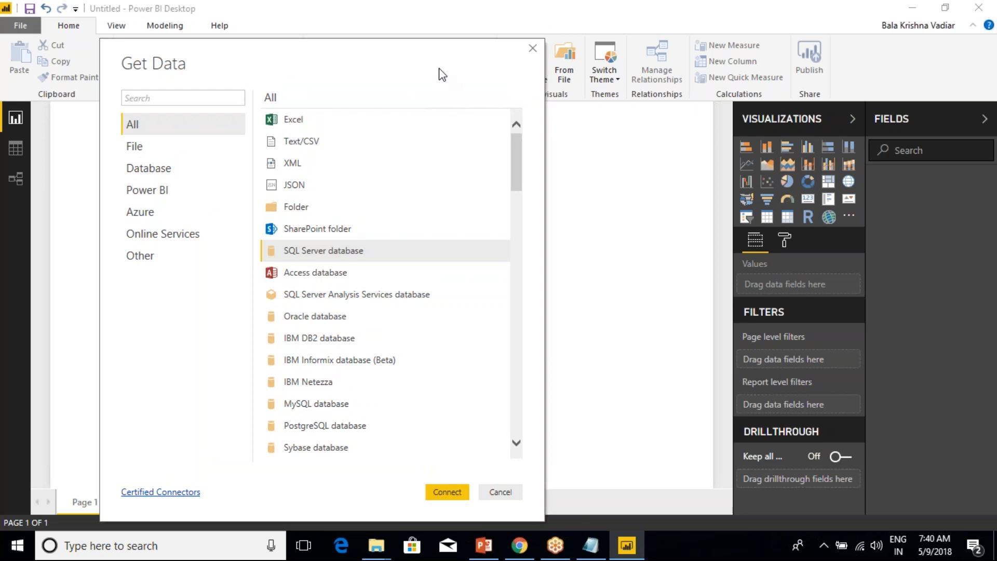
pyautogui.moveTo(436, 72); pyautogui.dragTo(410, 61)
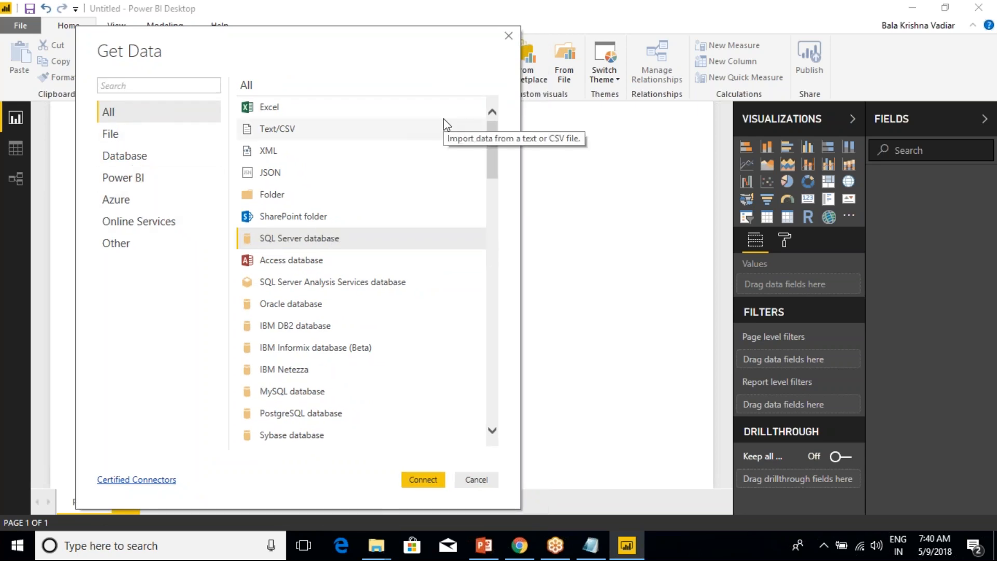
pyautogui.click(277, 108)
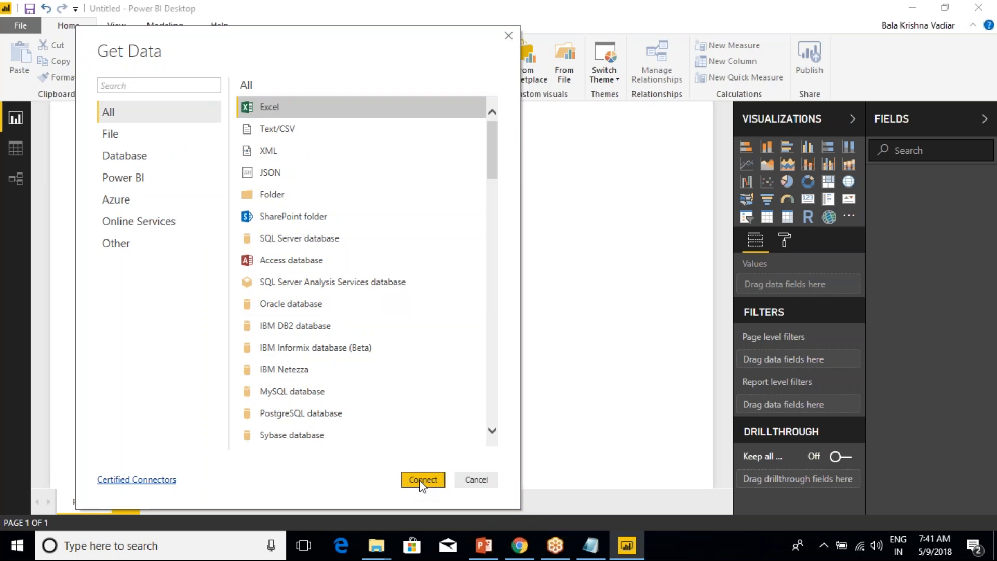
pyautogui.click(473, 484)
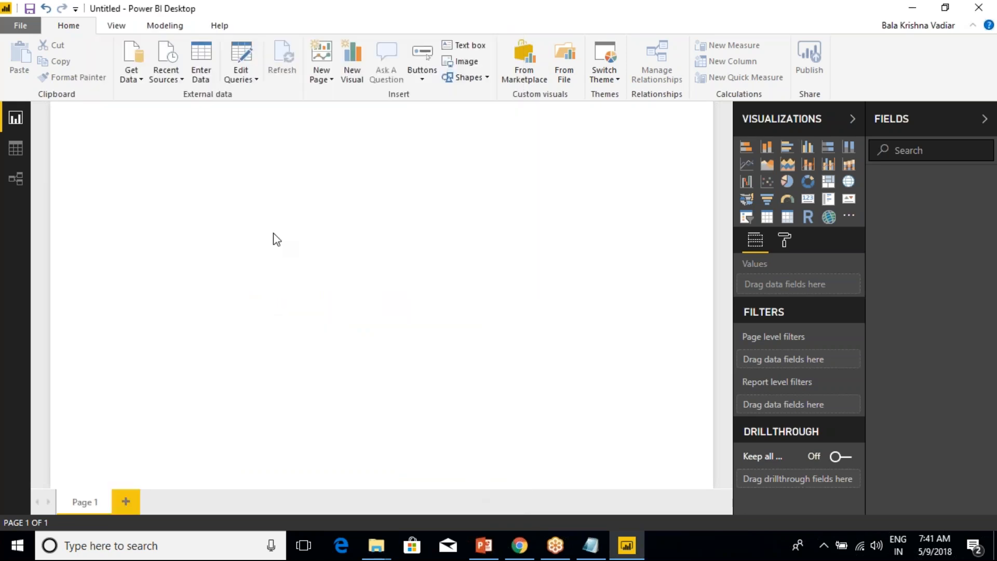
# Get data from the Excel workbook Customers in D:\Power BI\Datasources\Datasources
pyautogui.click(140, 81)
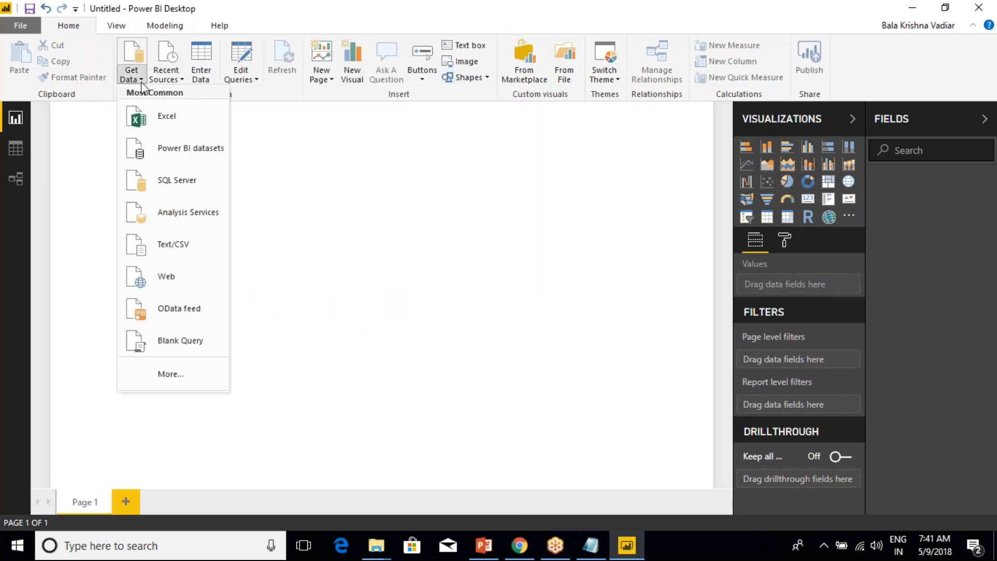
pyautogui.click(165, 122)
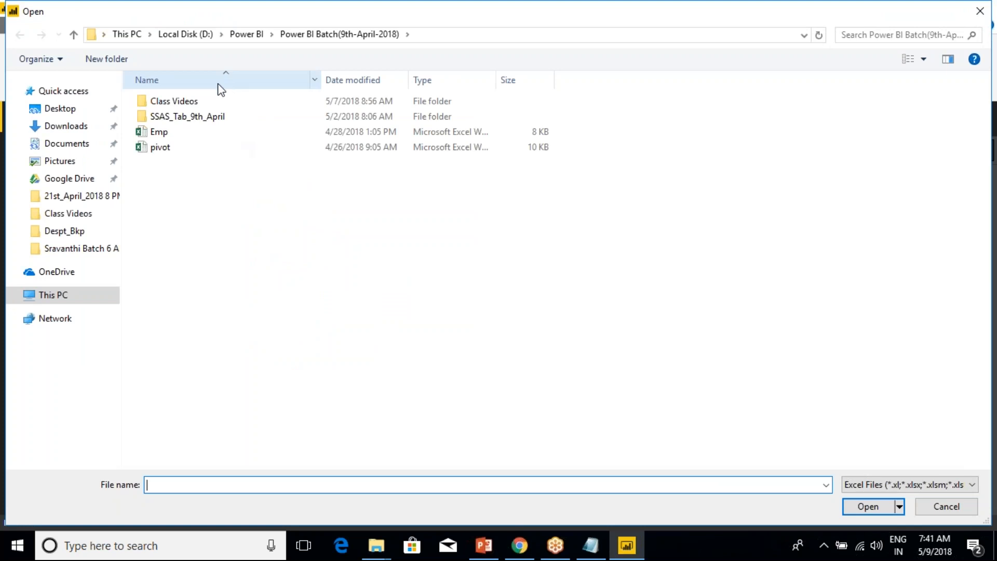
pyautogui.click(240, 35)
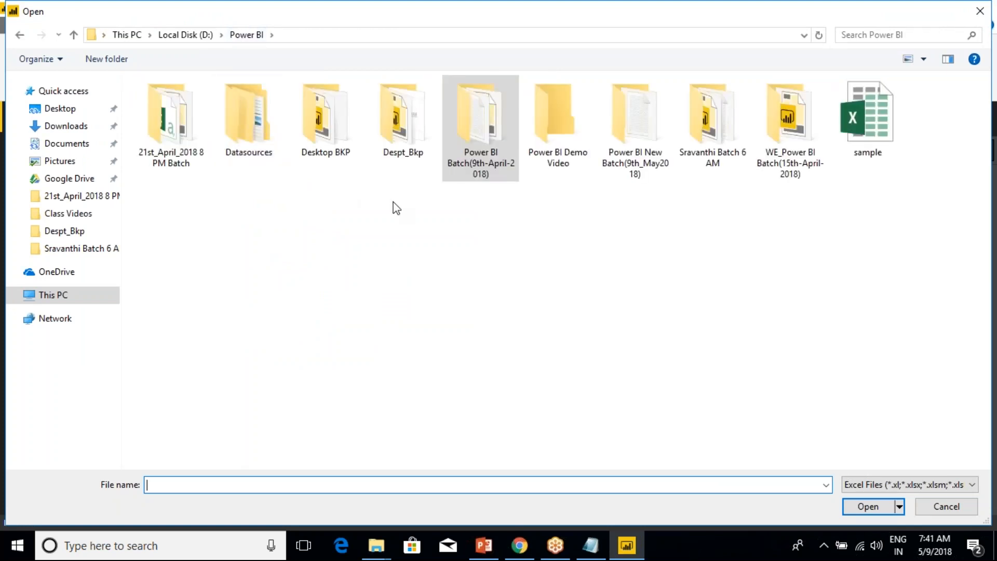
pyautogui.doubleClick(243, 148)
pyautogui.doubleClick(178, 102)
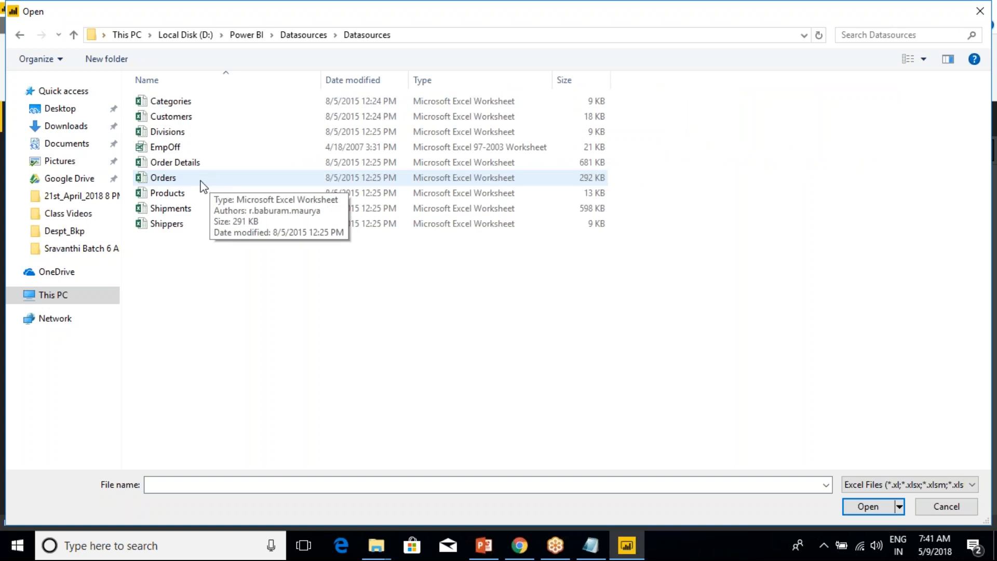
pyautogui.click(171, 151)
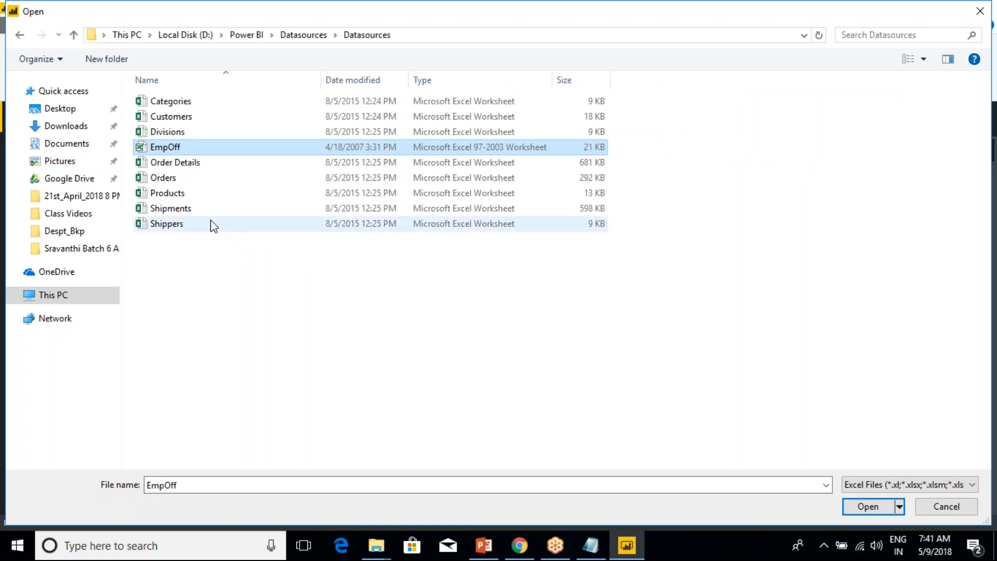
pyautogui.click(176, 117)
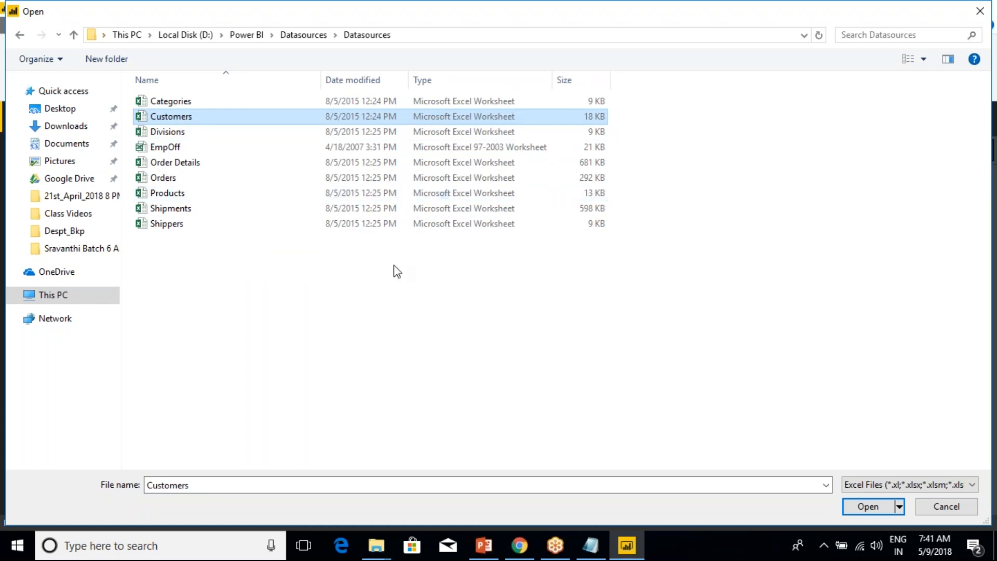
pyautogui.click(878, 506)
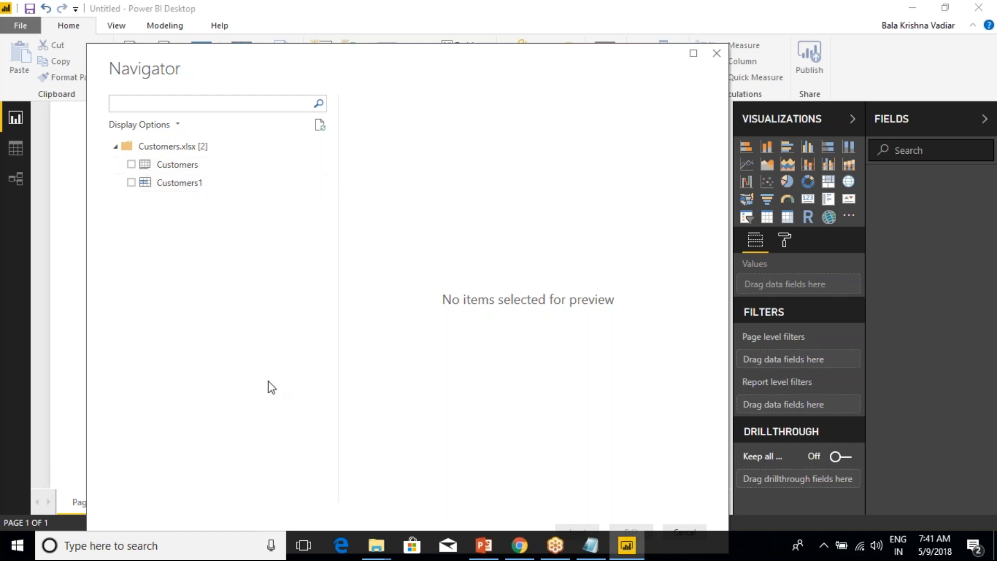
# Switch to File Explorer, browse to D:\Power BI\Datasources\Datasources, open the Customers workbook in Excel and dismiss the activation wizard
pyautogui.moveTo(376, 545)
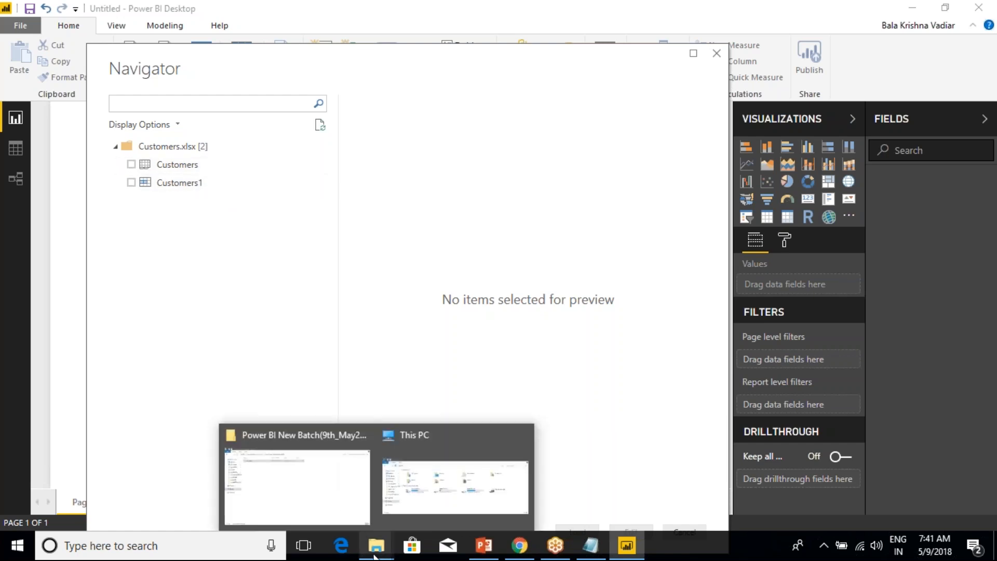
pyautogui.click(327, 485)
pyautogui.click(243, 47)
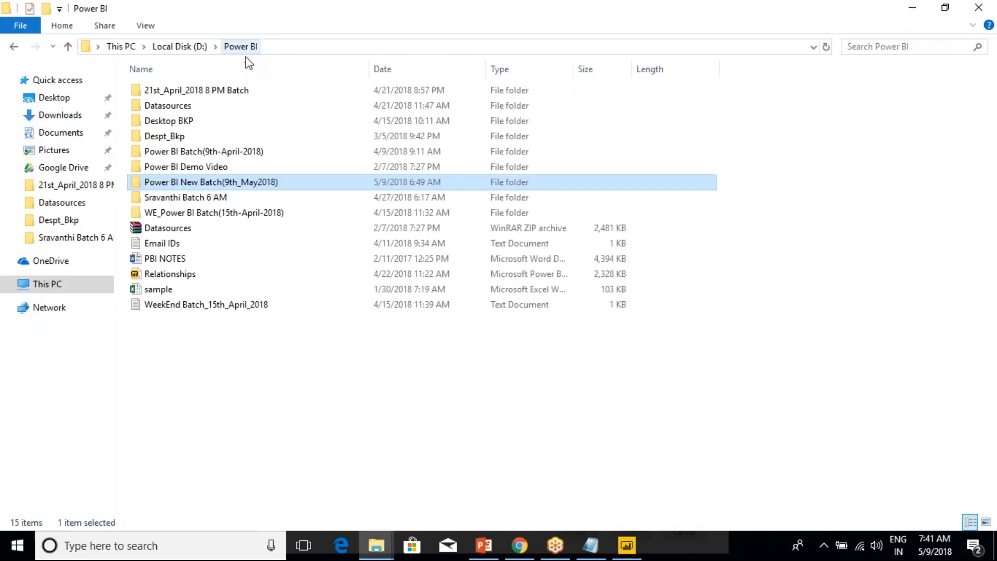
pyautogui.doubleClick(180, 106)
pyautogui.click(173, 96)
pyautogui.doubleClick(173, 97)
pyautogui.click(167, 106)
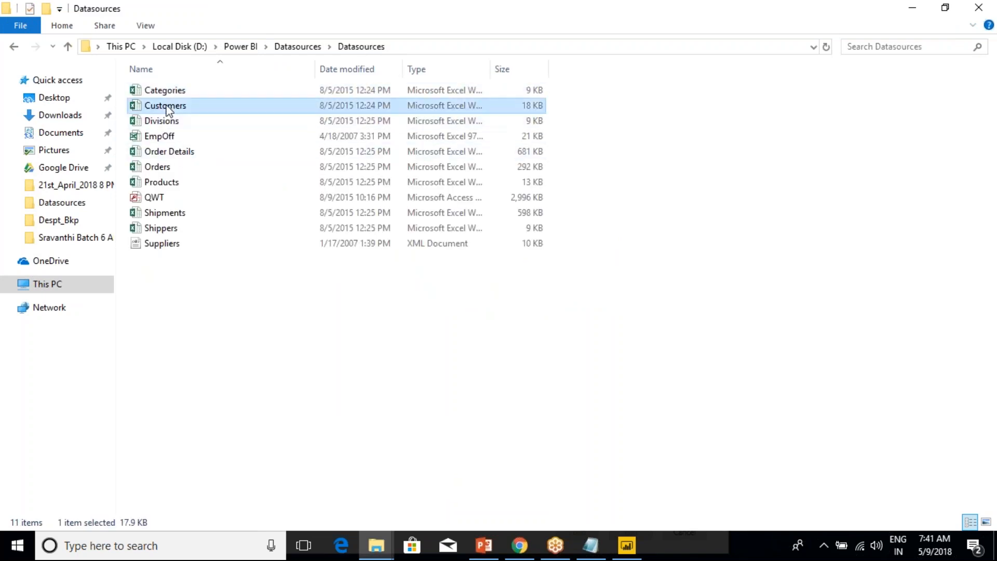
pyautogui.rightClick(166, 104)
pyautogui.click(189, 115)
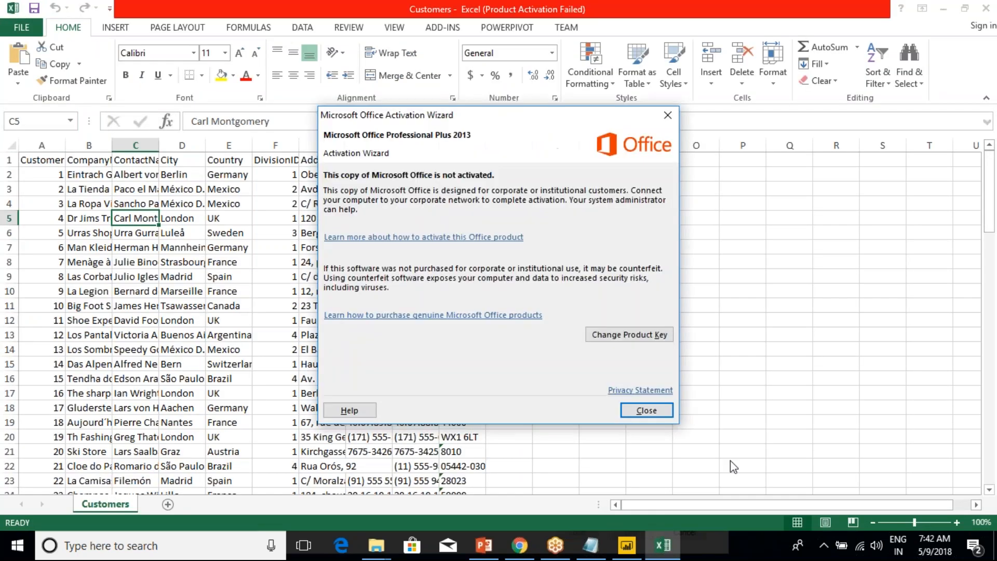
pyautogui.click(664, 413)
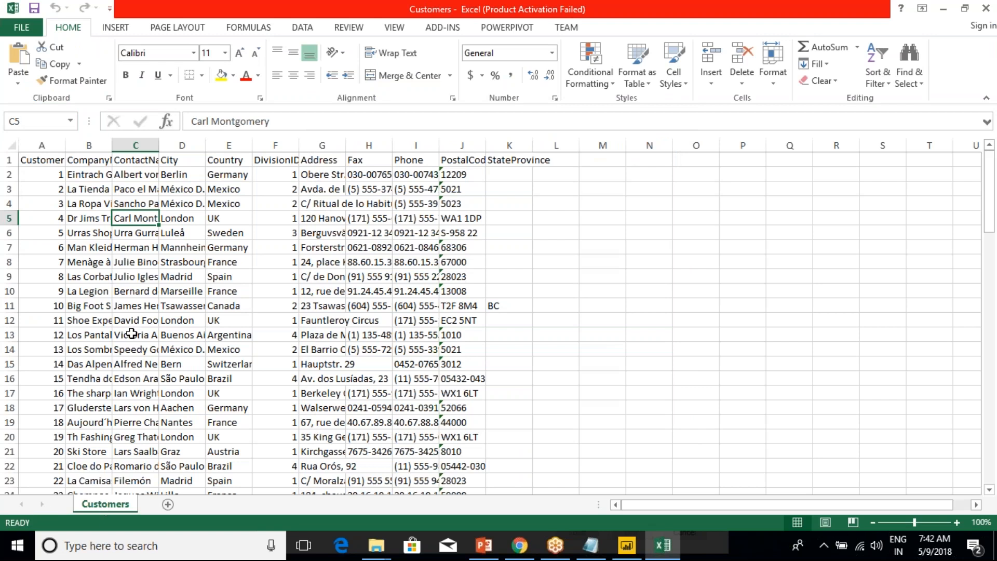
# Show the folder containing the Customers workbook, return to its Customers sheet, and close Excel
pyautogui.click(376, 545)
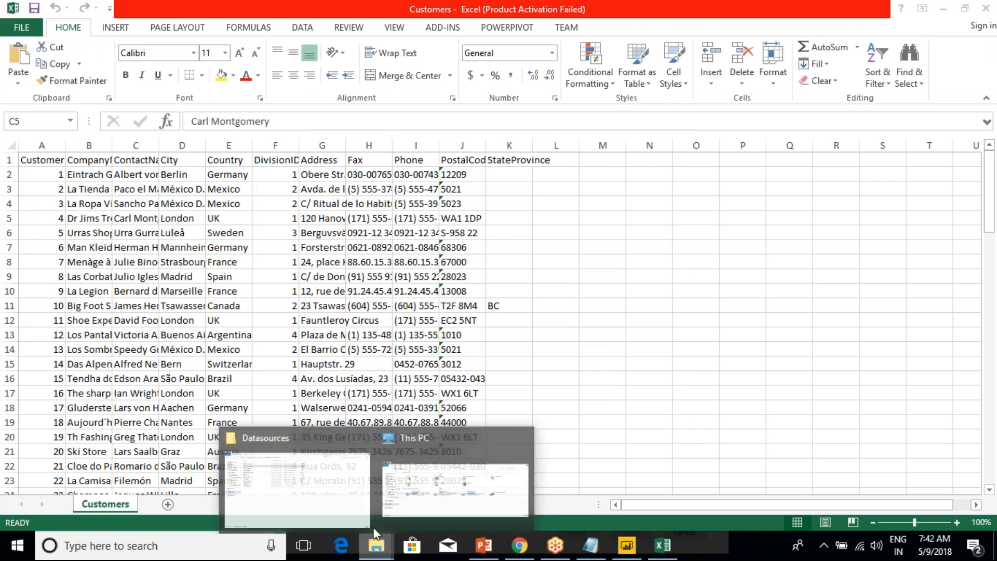
pyautogui.click(296, 477)
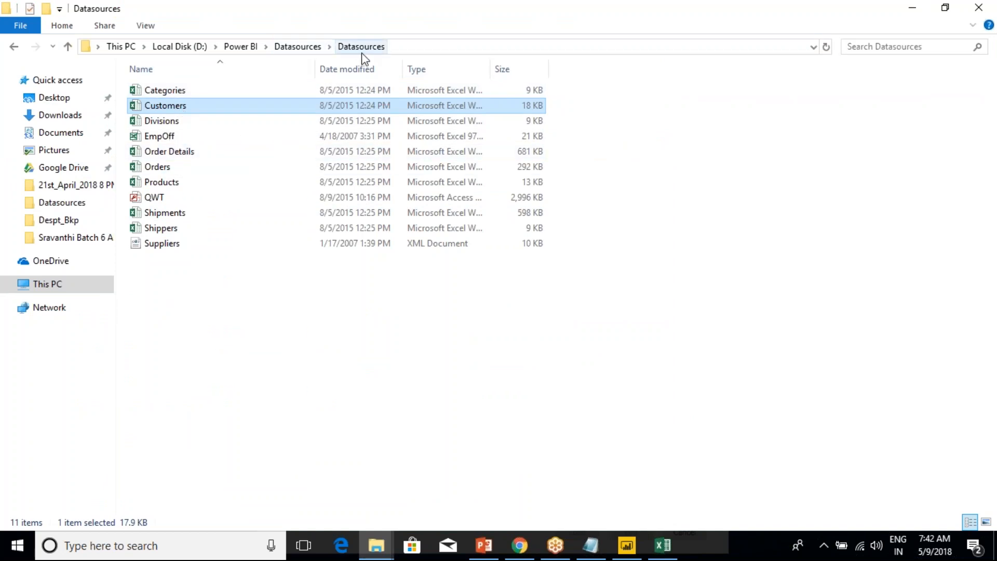
pyautogui.click(627, 547)
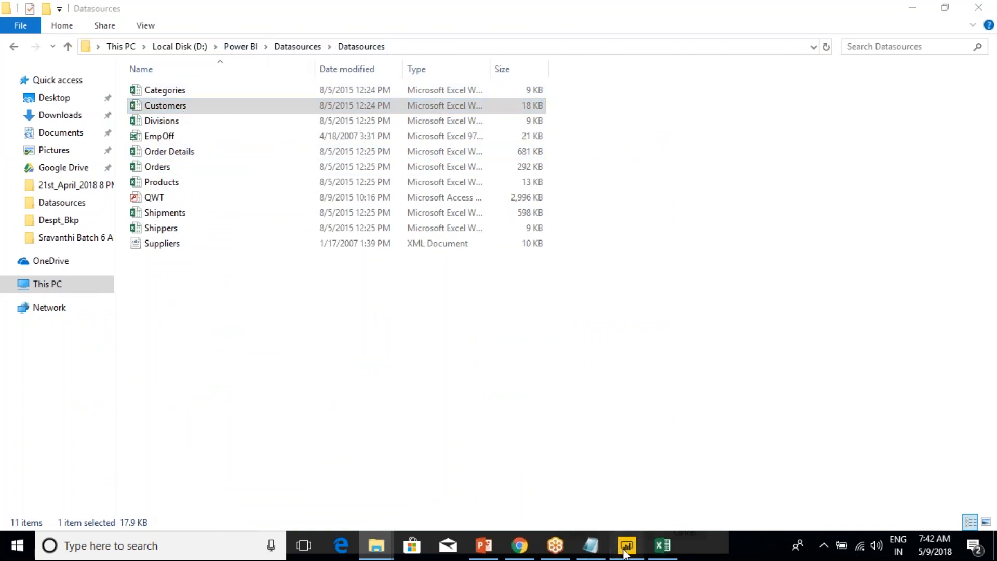
pyautogui.click(662, 545)
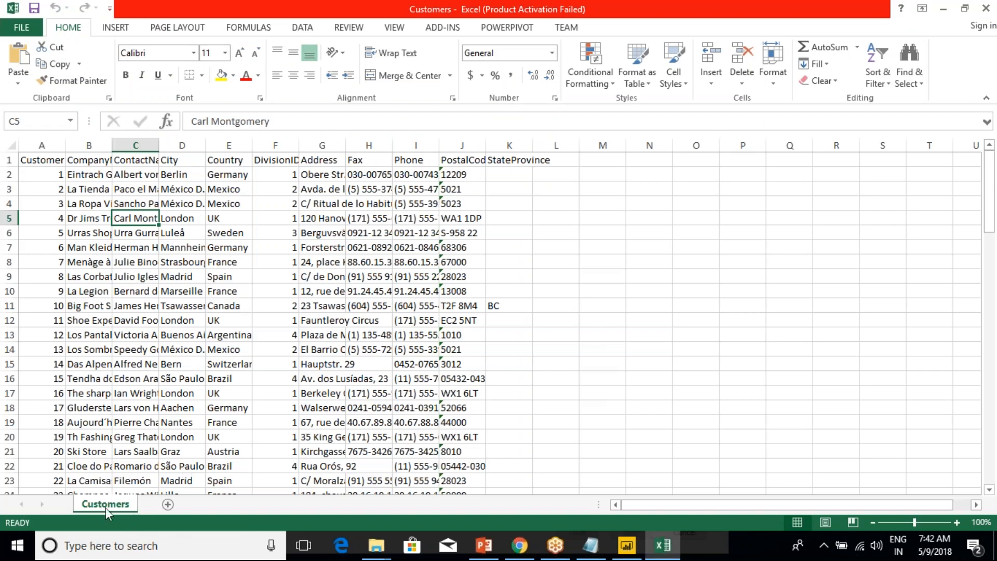
pyautogui.click(312, 307)
pyautogui.click(986, 9)
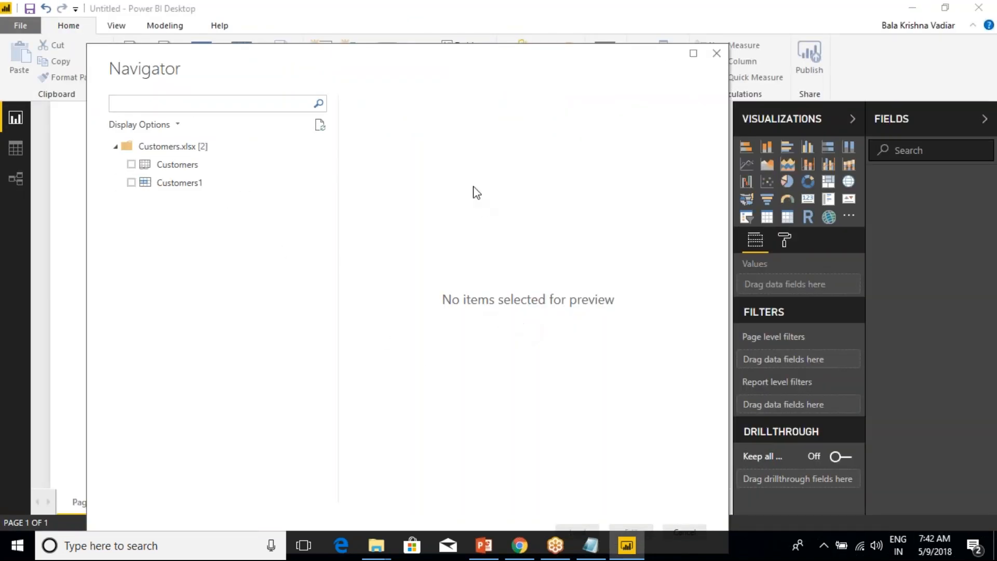
# Select the Customers sheet in the Navigator, preview its columns from CustomerID through StateProvince, and load it into the report
pyautogui.moveTo(387, 72); pyautogui.dragTo(319, 30)
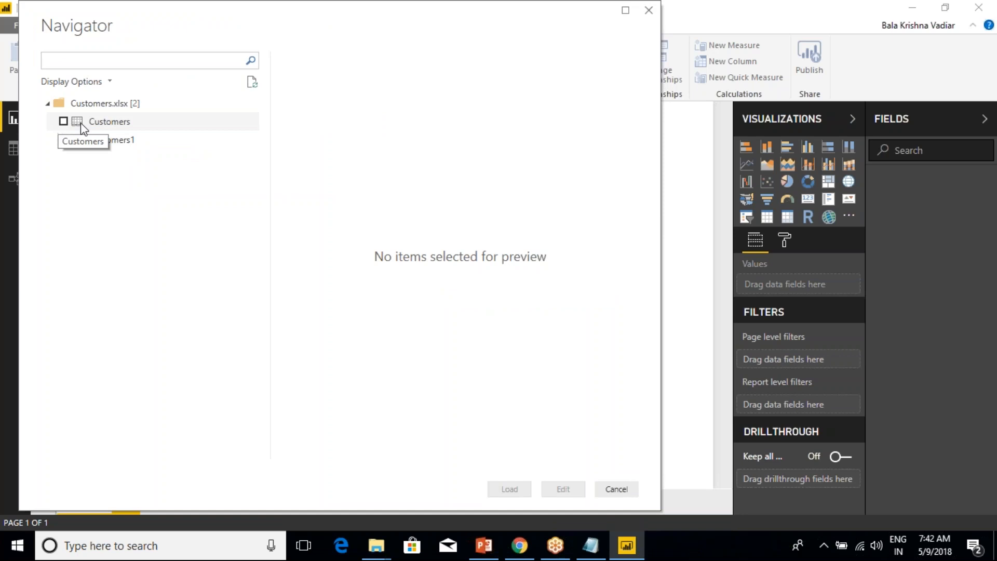
pyautogui.click(63, 121)
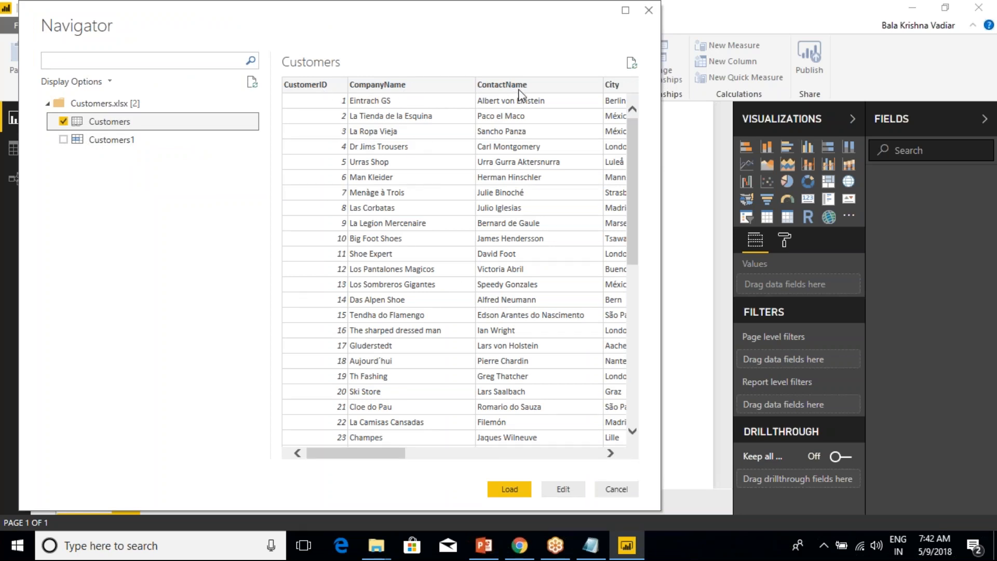
pyautogui.moveTo(370, 452); pyautogui.dragTo(447, 452)
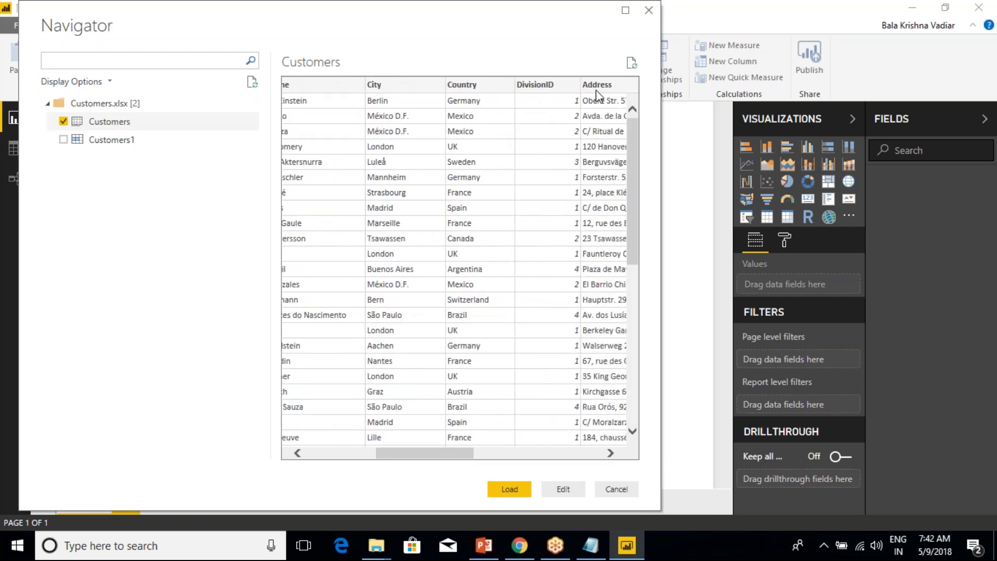
pyautogui.moveTo(433, 454); pyautogui.dragTo(338, 452)
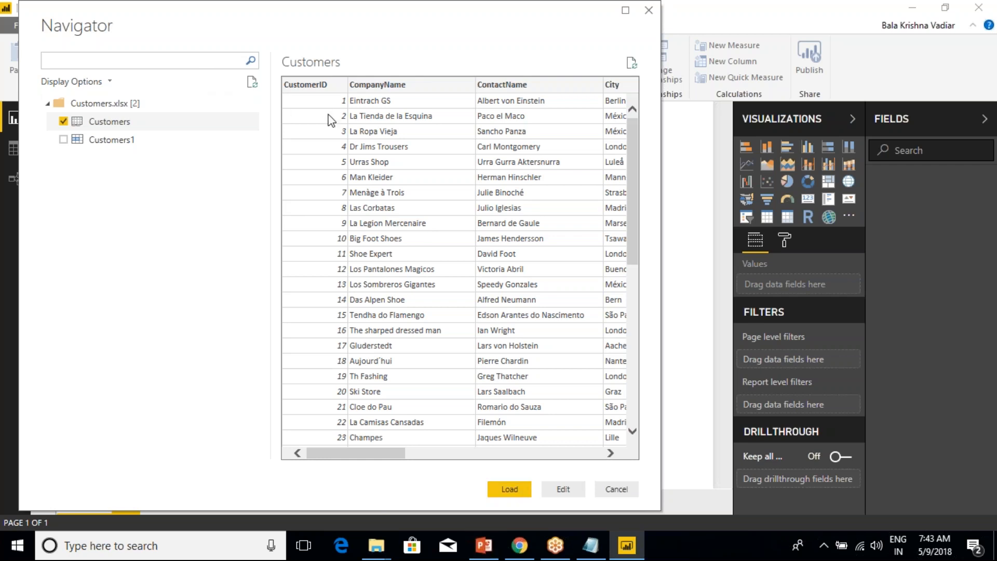
pyautogui.click(496, 492)
pyautogui.moveTo(382, 454); pyautogui.dragTo(296, 418)
pyautogui.moveTo(353, 454); pyautogui.dragTo(577, 455)
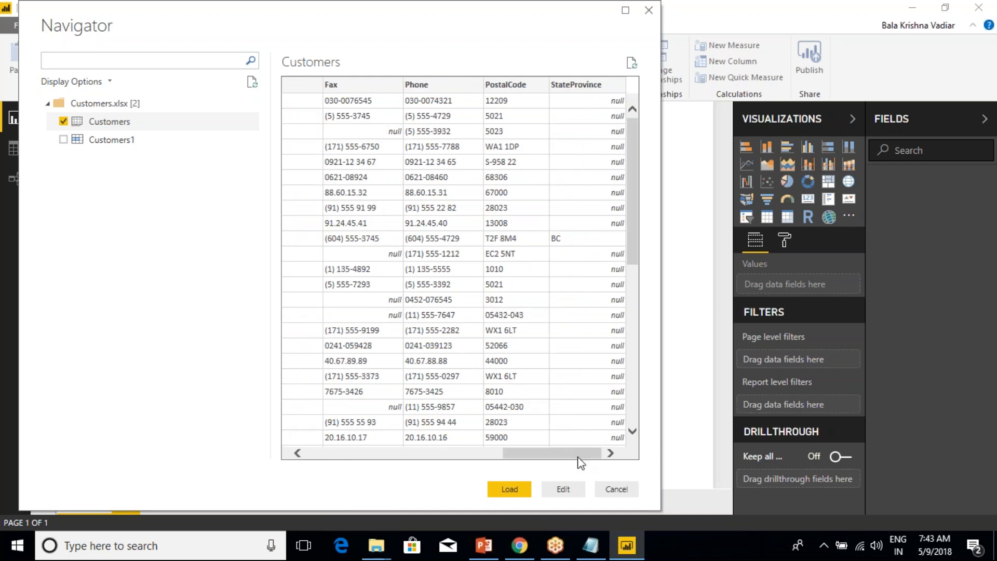
pyautogui.moveTo(635, 212); pyautogui.dragTo(631, 159)
pyautogui.click(514, 494)
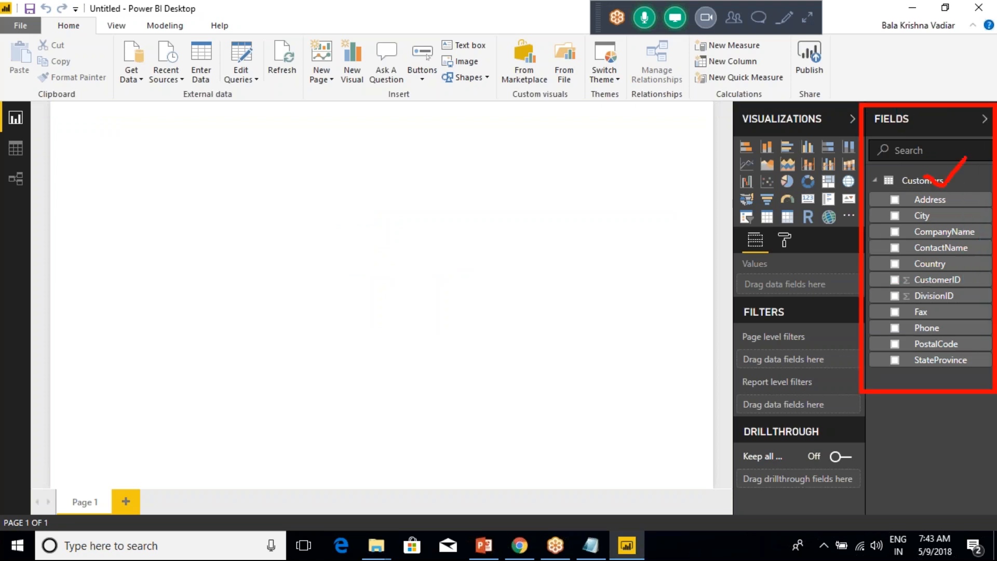
# Point out the fields of the loaded Customers table, and collapse and expand its field list
pyautogui.moveTo(951, 199)
pyautogui.mouseDown()
pyautogui.moveTo(959, 358)
pyautogui.moveTo(914, 322)
pyautogui.moveTo(904, 211)
pyautogui.moveTo(950, 195)
pyautogui.mouseUp()
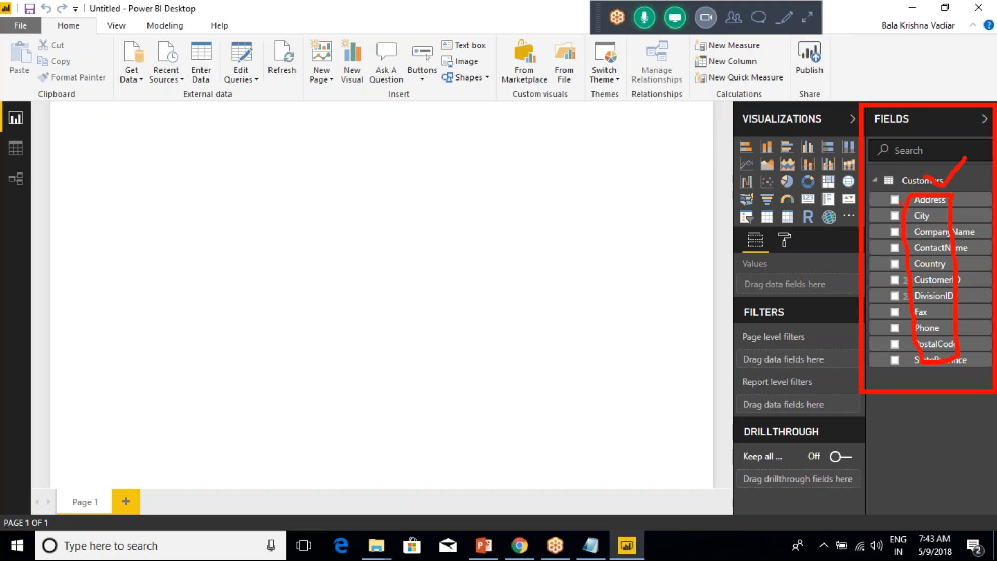
pyautogui.press('Escape')
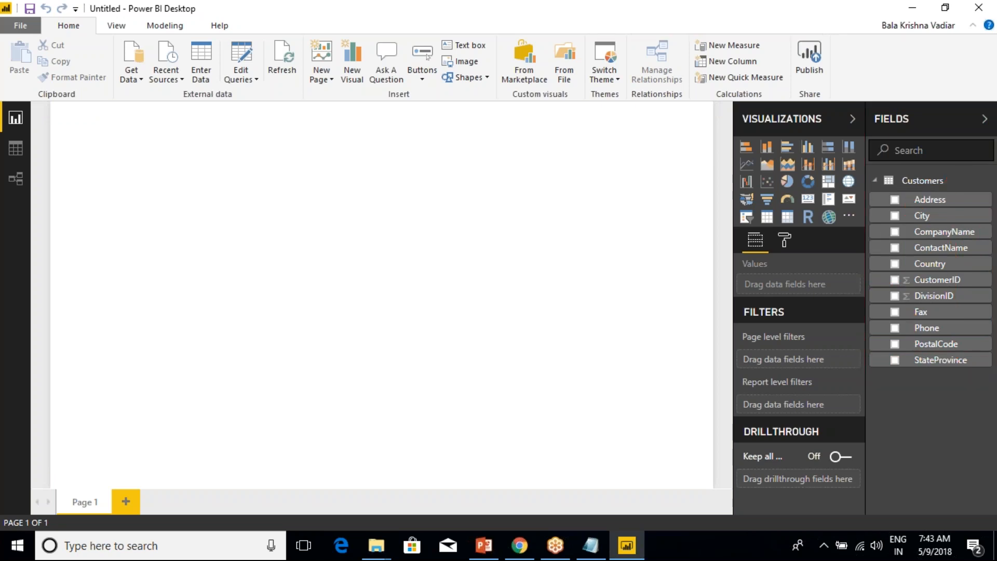
pyautogui.click(876, 182)
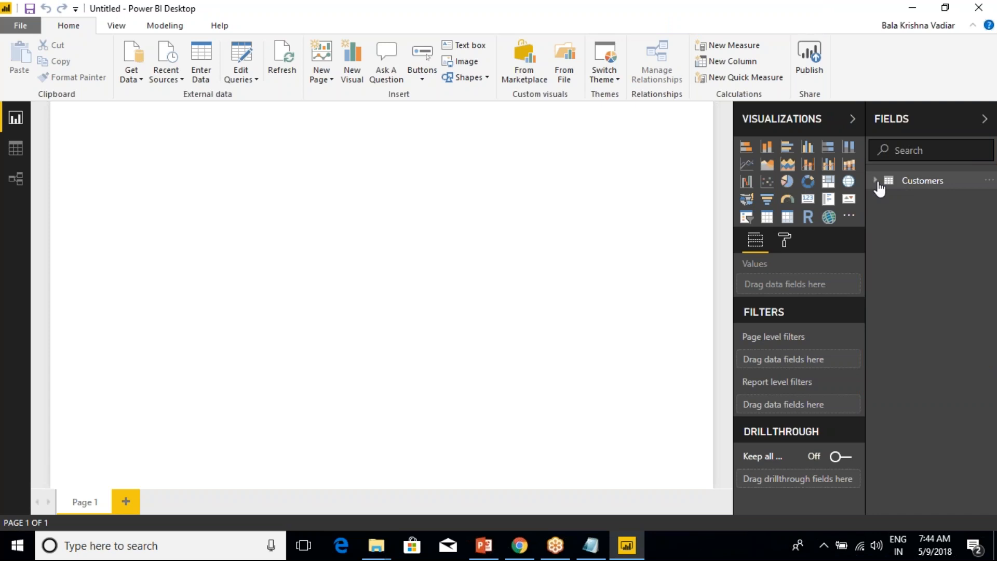
pyautogui.click(877, 181)
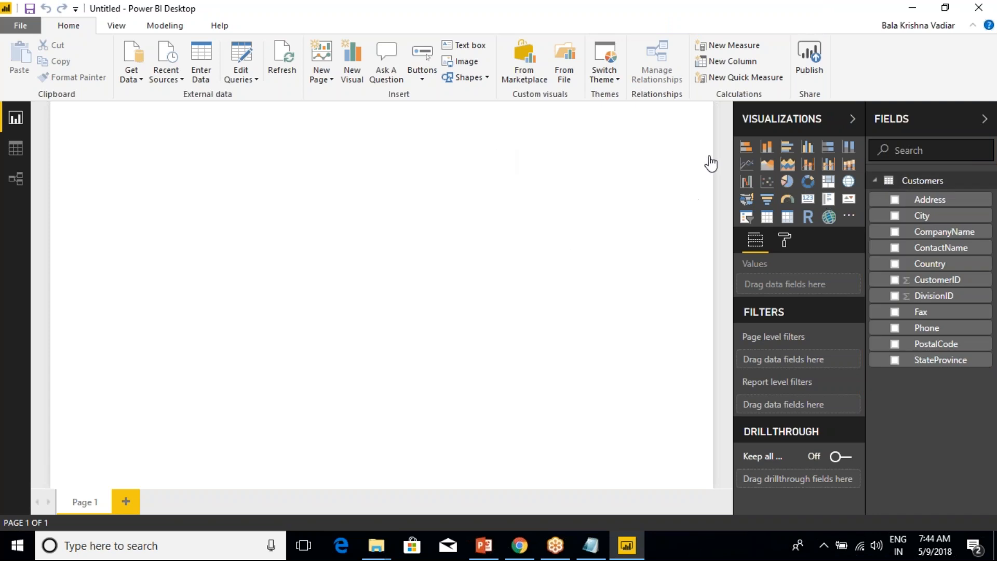
pyautogui.click(876, 181)
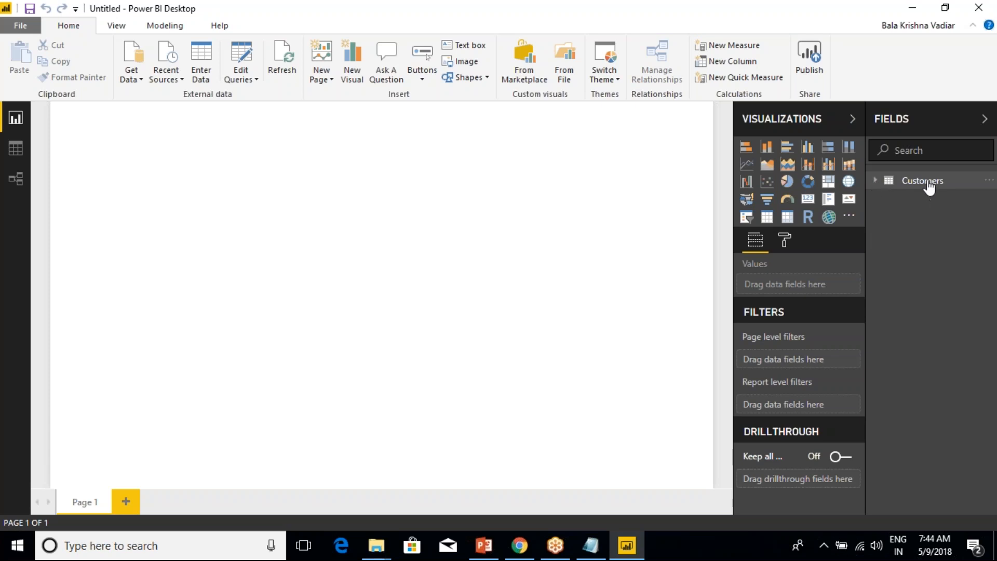
# Show the Customers table in Data view, examine its columns through StateProvince, and collapse its field list
pyautogui.click(13, 150)
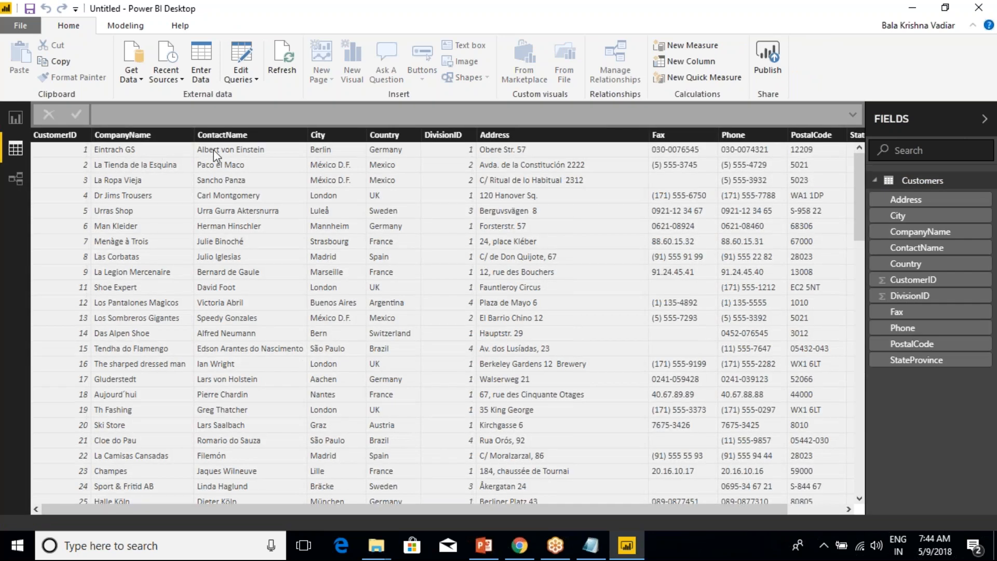
pyautogui.click(73, 136)
pyautogui.click(130, 136)
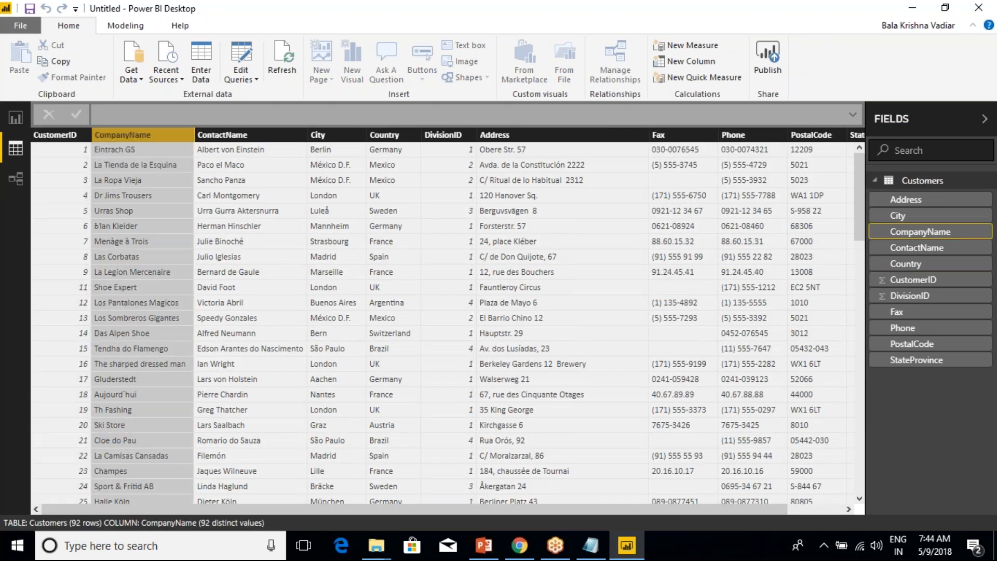
pyautogui.click(247, 136)
pyautogui.click(319, 136)
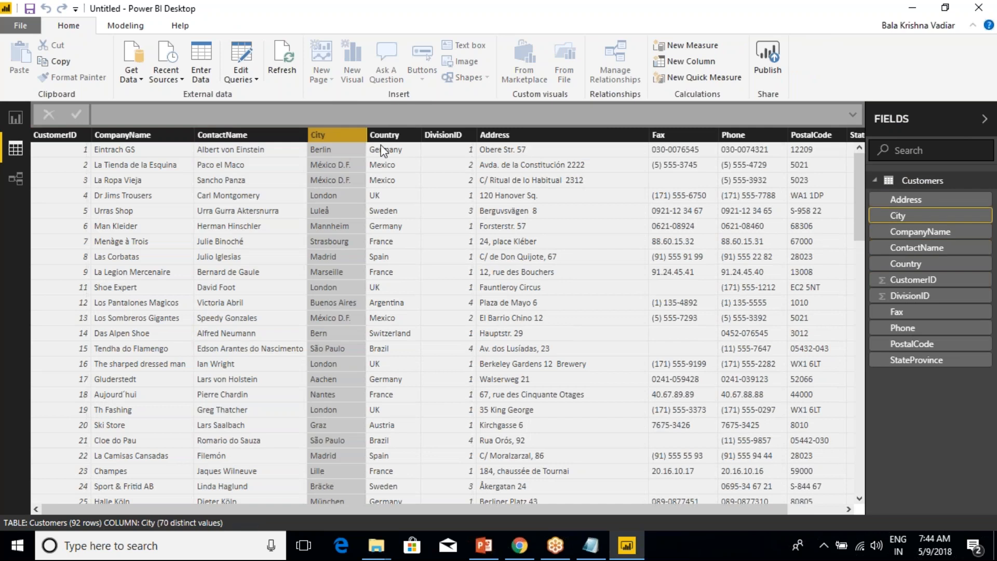
pyautogui.moveTo(333, 509); pyautogui.dragTo(612, 511)
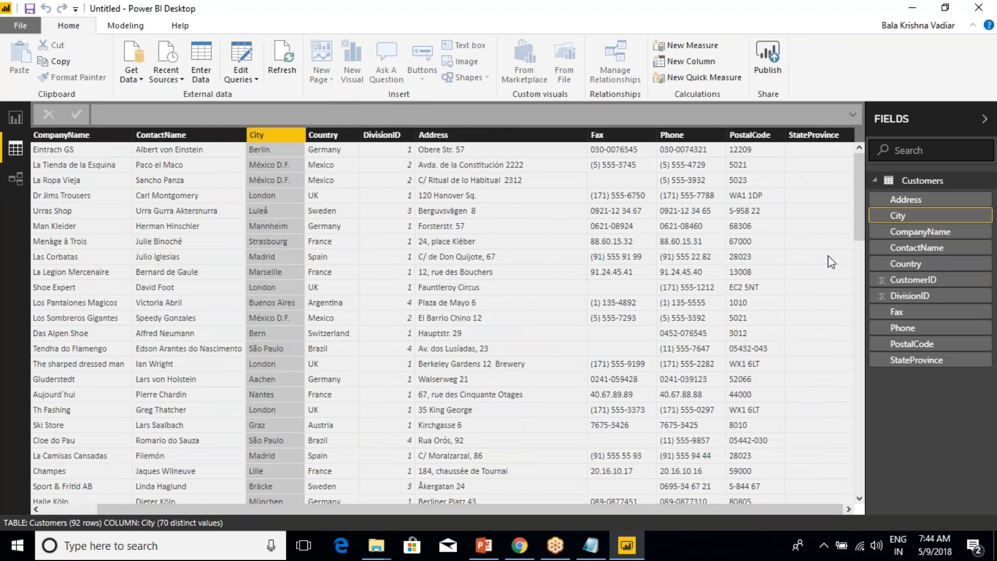
pyautogui.click(801, 136)
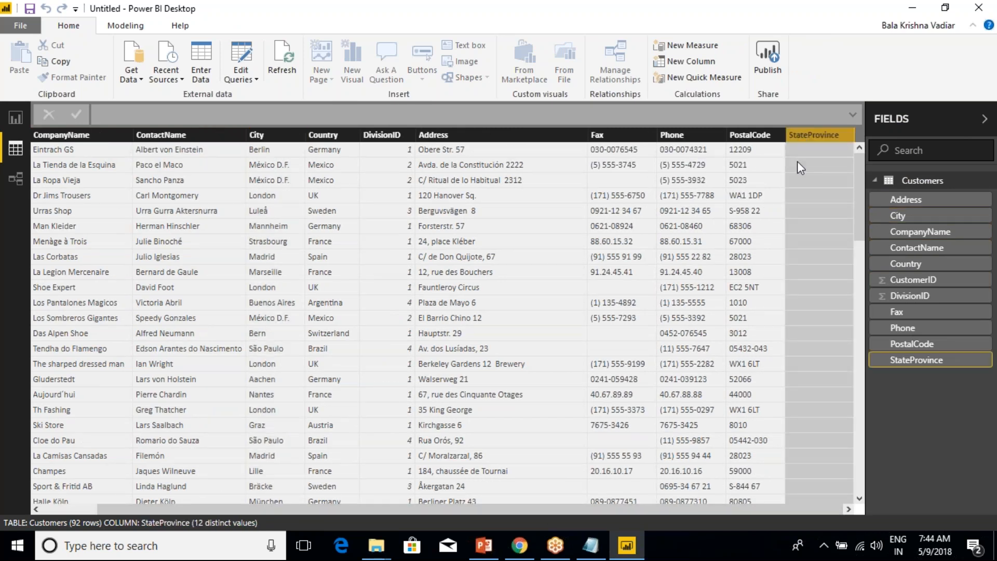
pyautogui.click(875, 180)
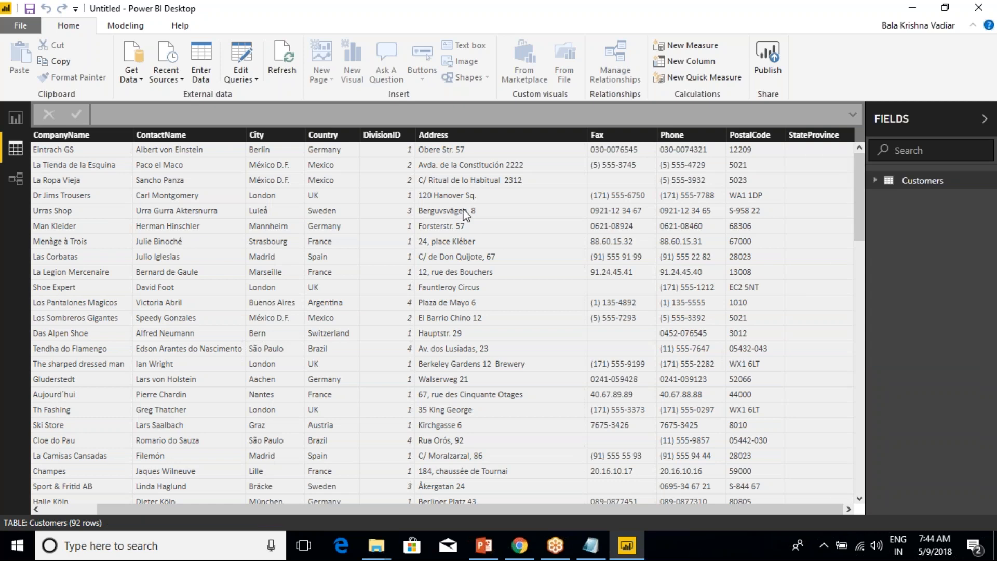
# Try to get data from the Customers Excel workbook again by browsing to the file
pyautogui.click(140, 80)
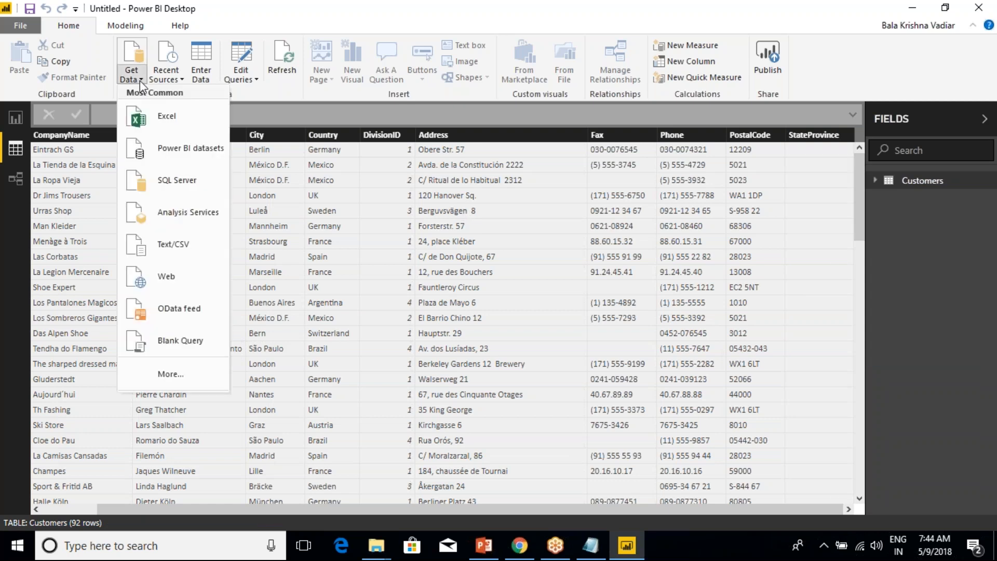
pyautogui.click(171, 126)
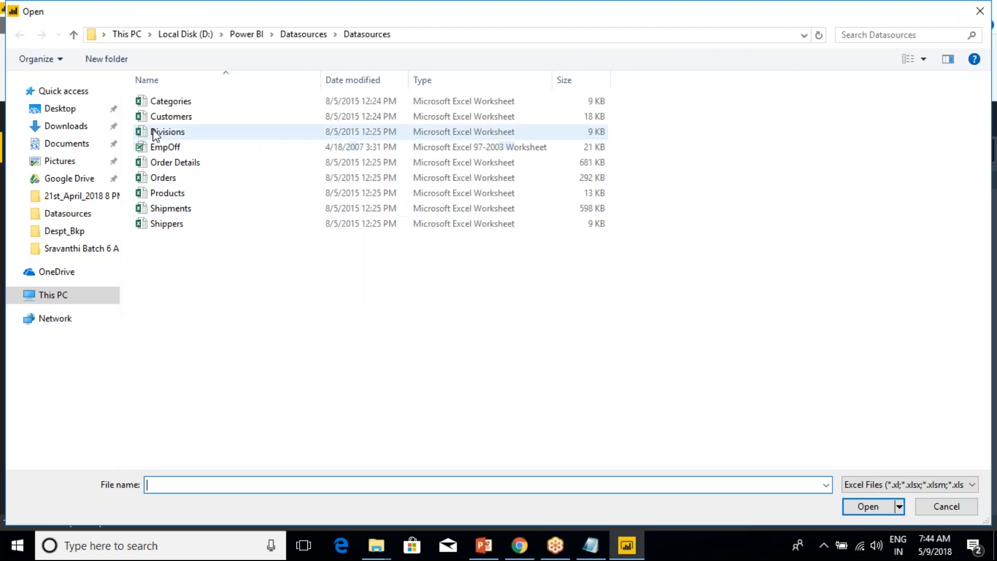
pyautogui.click(168, 120)
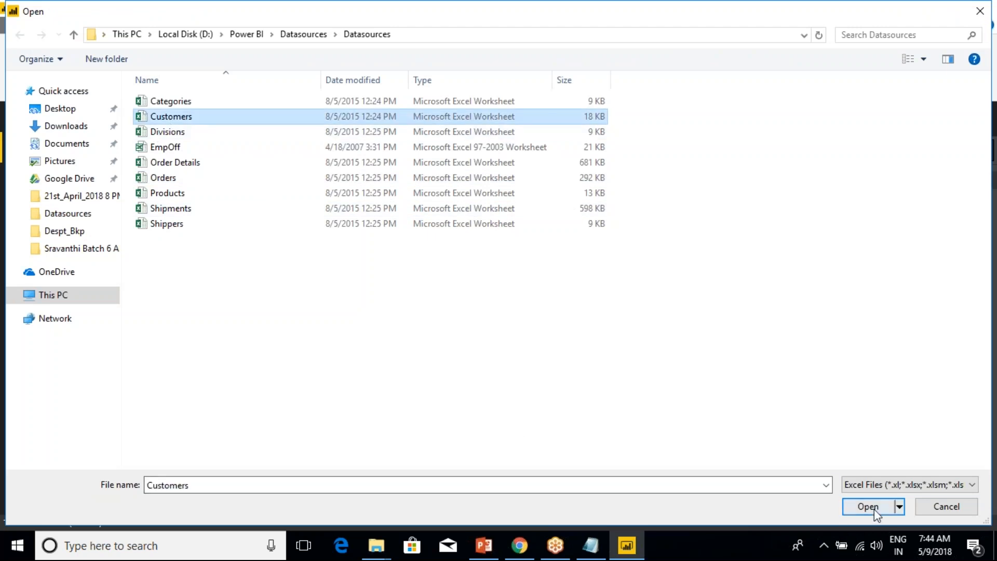
pyautogui.click(892, 511)
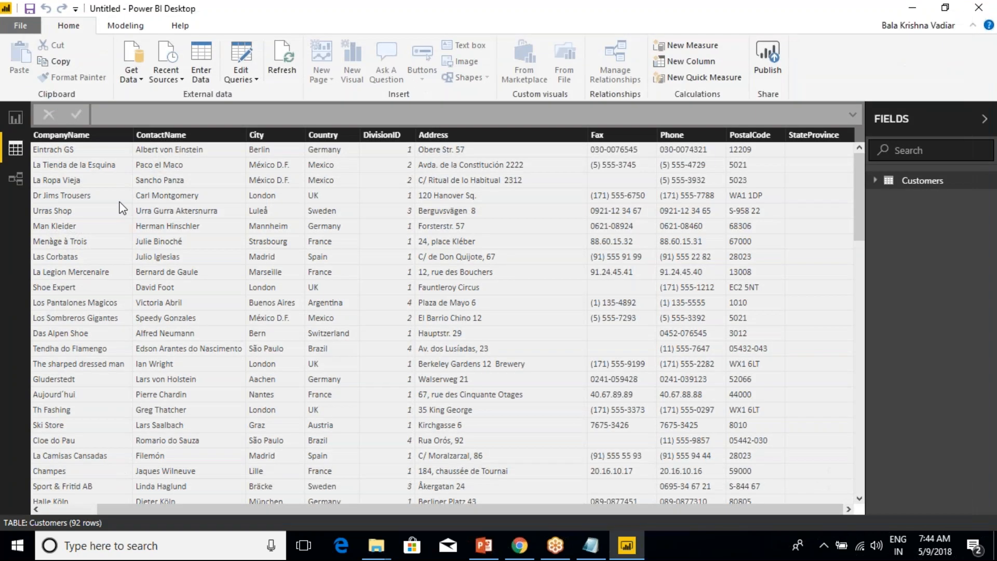
# Reconnect to the Customers.xlsx workbook from the most recent data sources
pyautogui.click(183, 82)
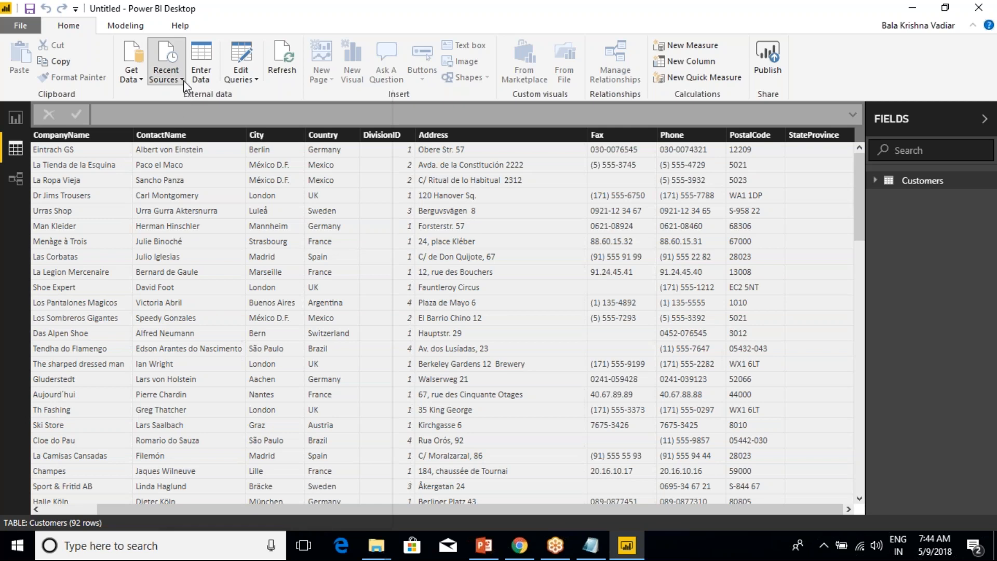
pyautogui.click(183, 80)
pyautogui.click(183, 82)
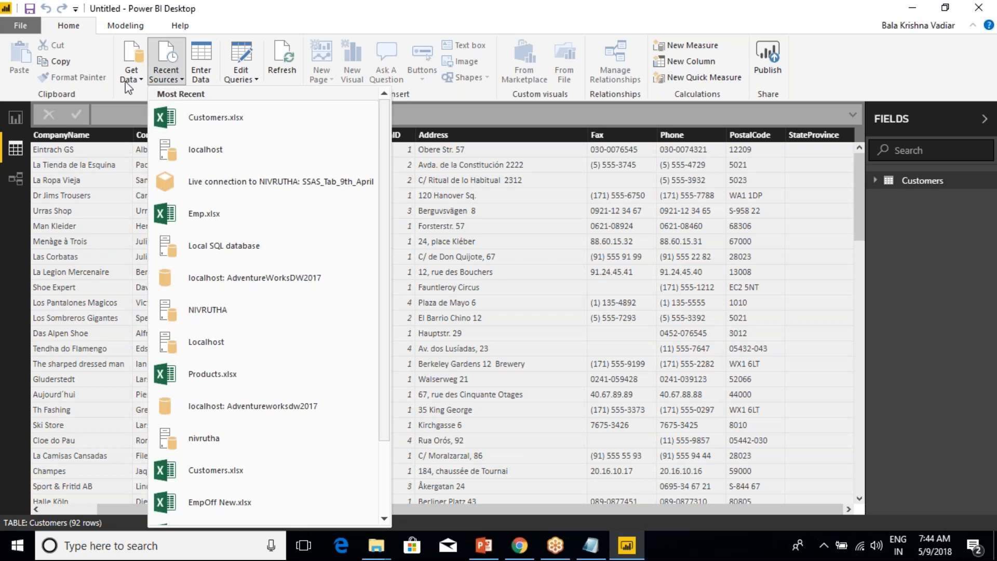
pyautogui.click(232, 118)
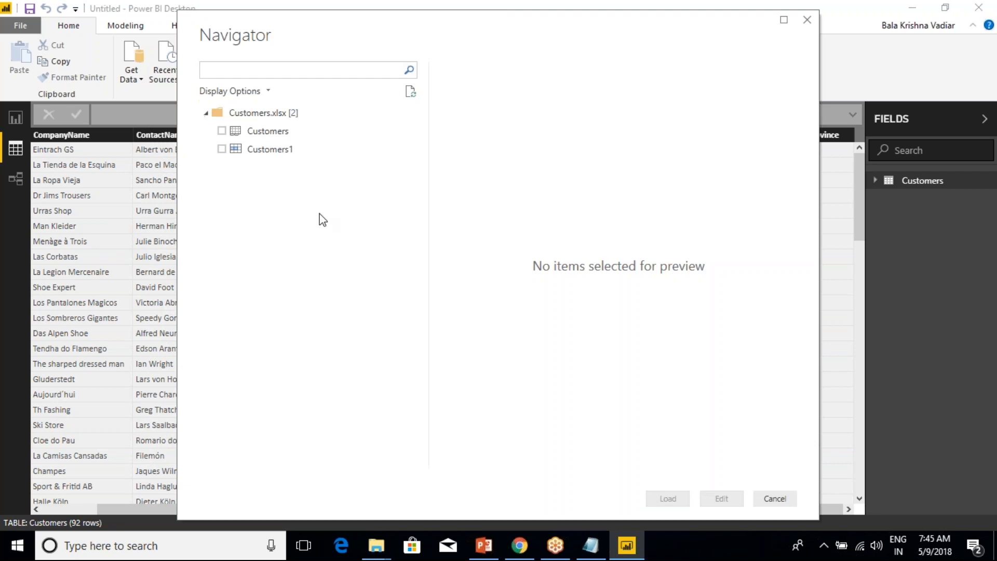
# Select the Customers sheet from Customers.xlsx, preview its columns, and open it for editing in the Power Query Editor
pyautogui.click(221, 131)
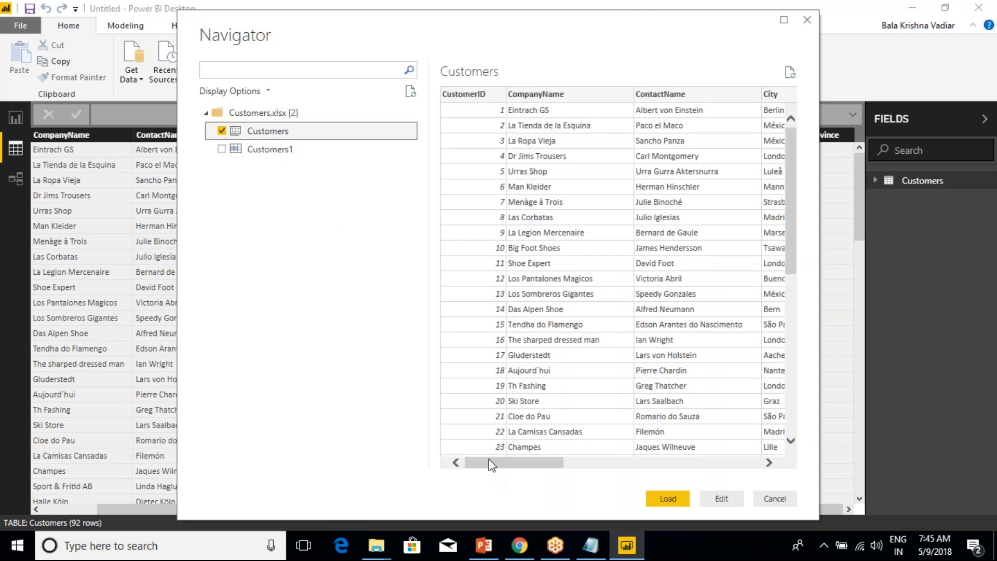
pyautogui.moveTo(494, 462); pyautogui.dragTo(702, 443)
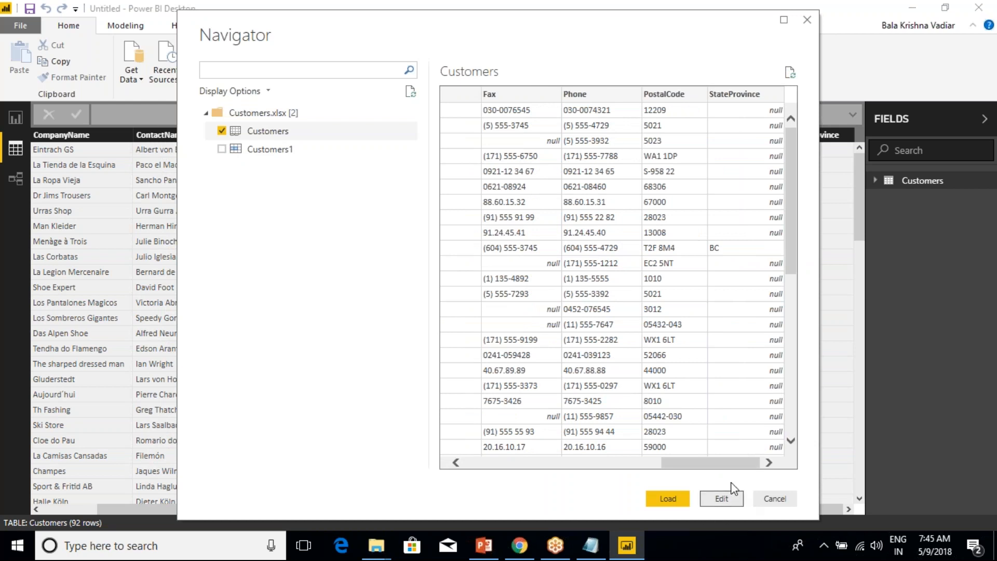
pyautogui.click(726, 501)
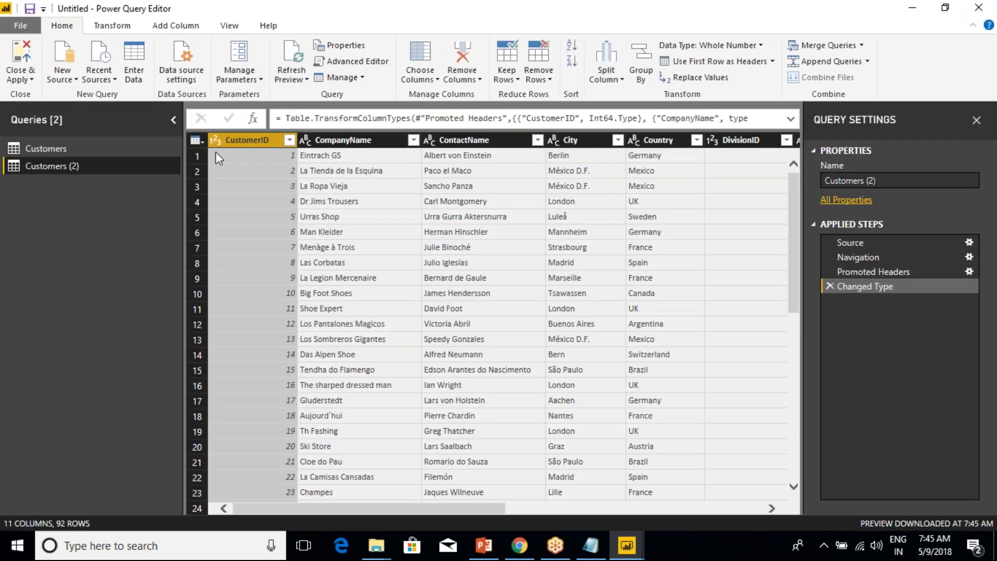
# Remove the StateProvince column from the Customers (2) query
pyautogui.click(344, 142)
pyautogui.rightClick(344, 141)
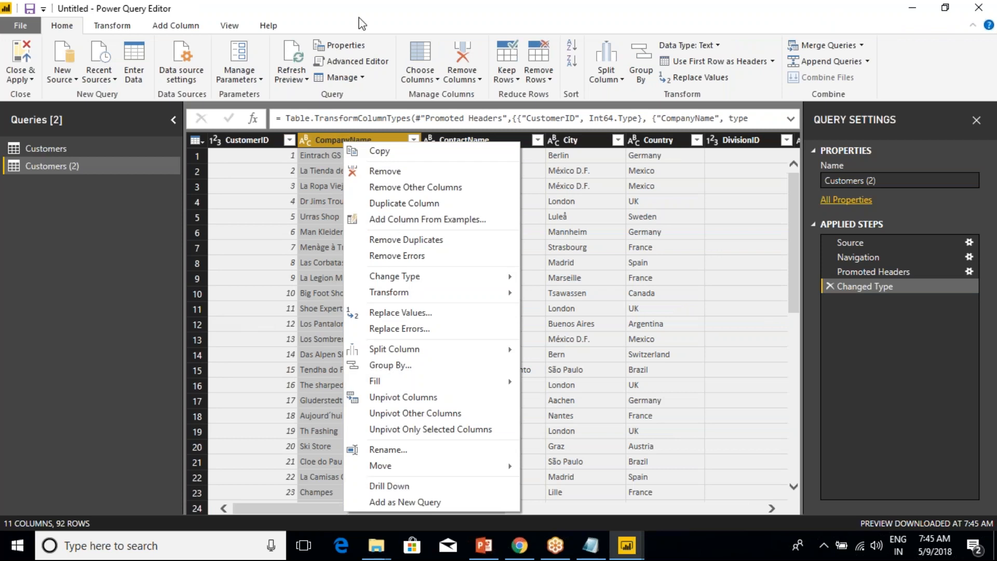
pyautogui.click(365, 19)
pyautogui.moveTo(282, 512); pyautogui.dragTo(545, 507)
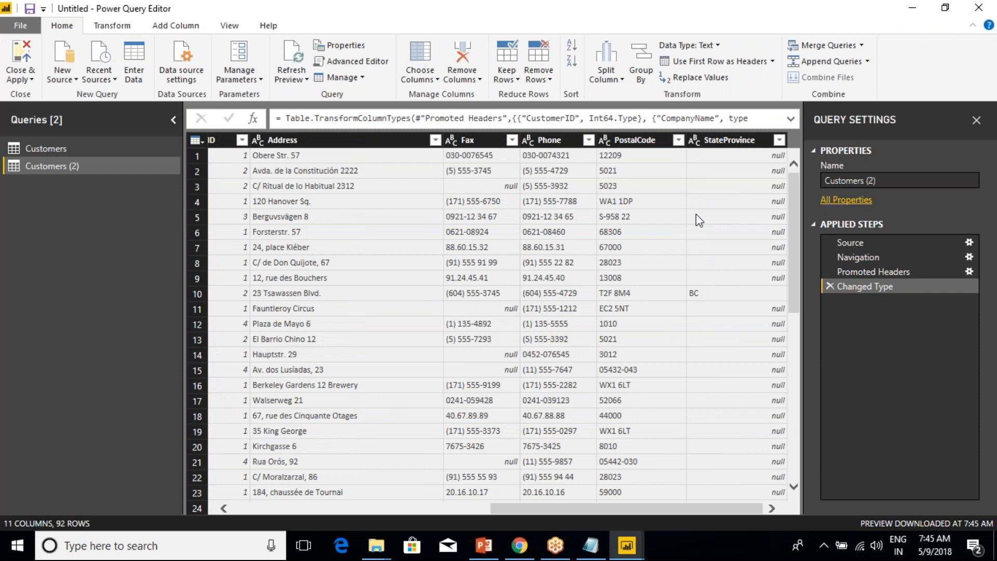
pyautogui.click(724, 141)
pyautogui.rightClick(724, 141)
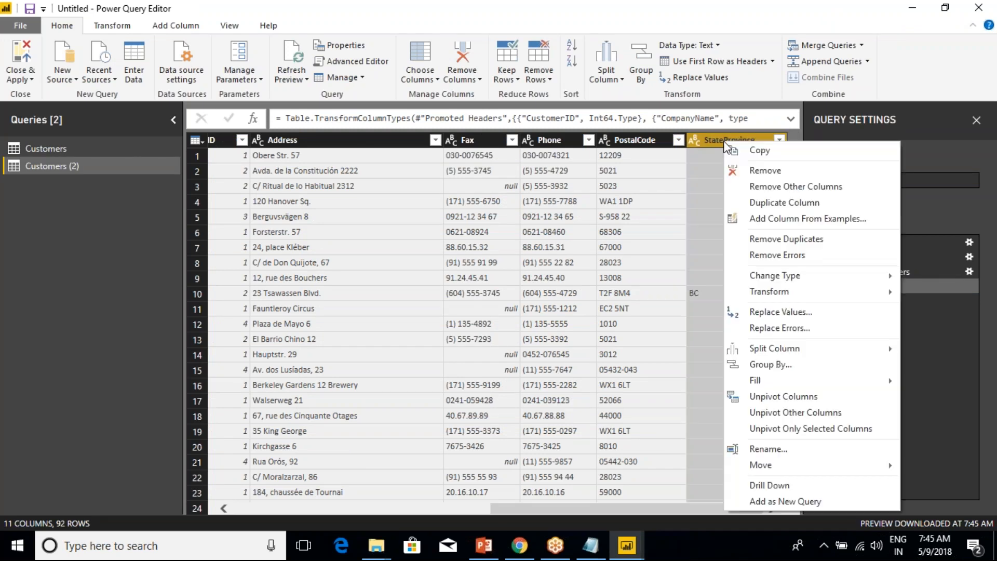
pyautogui.click(755, 164)
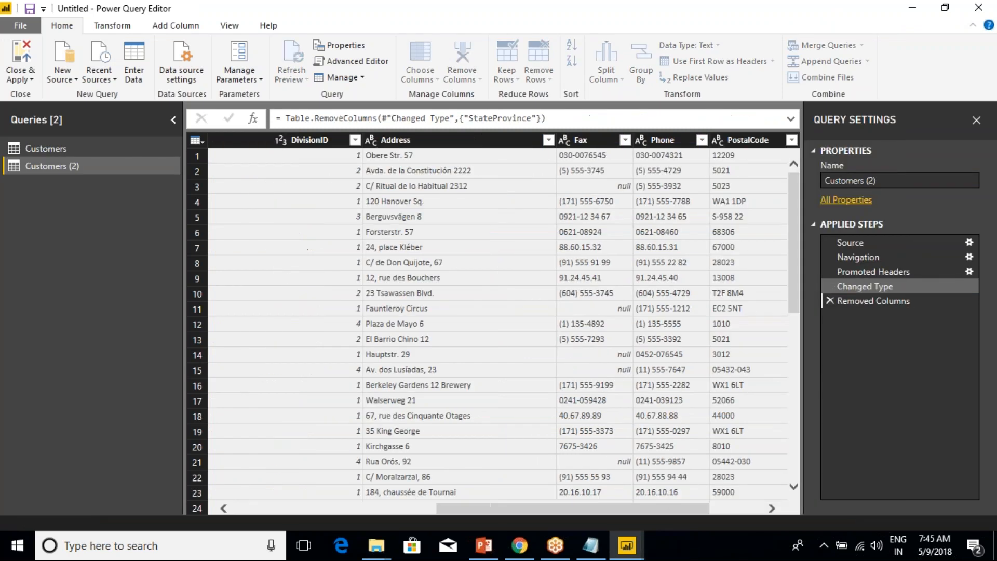
# Rename the Customers (2) query as Customers_BKP, apply the query changes and close the query editor
pyautogui.rightClick(59, 163)
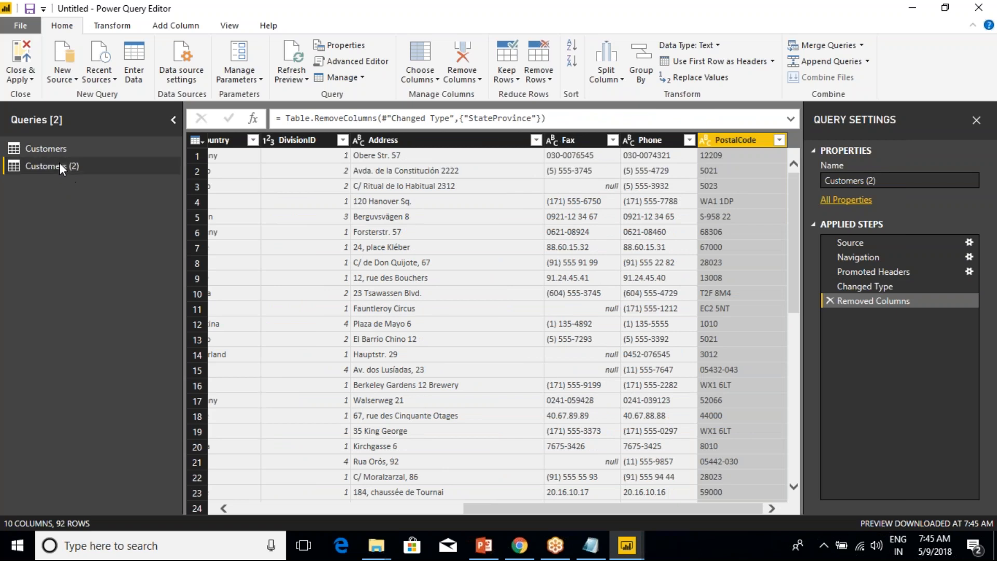
pyautogui.click(103, 226)
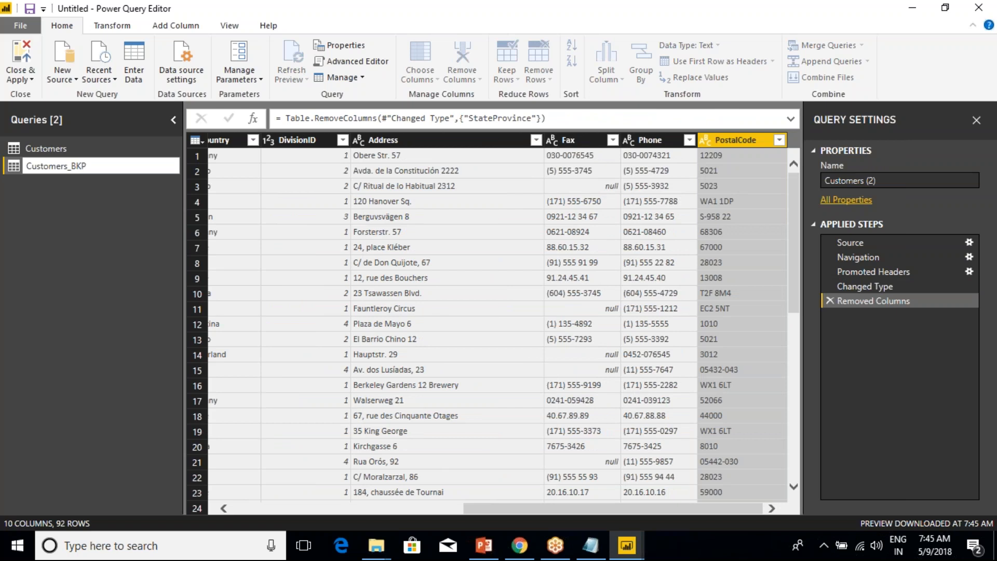
pyautogui.press('BackSpace')
pyautogui.press('BackSpace')
pyautogui.press('Return')
pyautogui.click(25, 81)
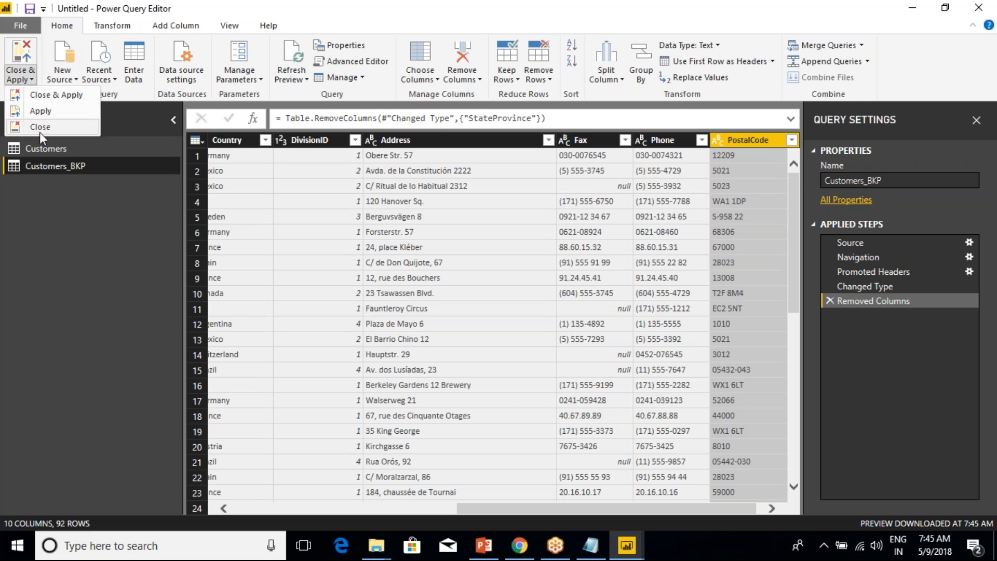
pyautogui.click(49, 95)
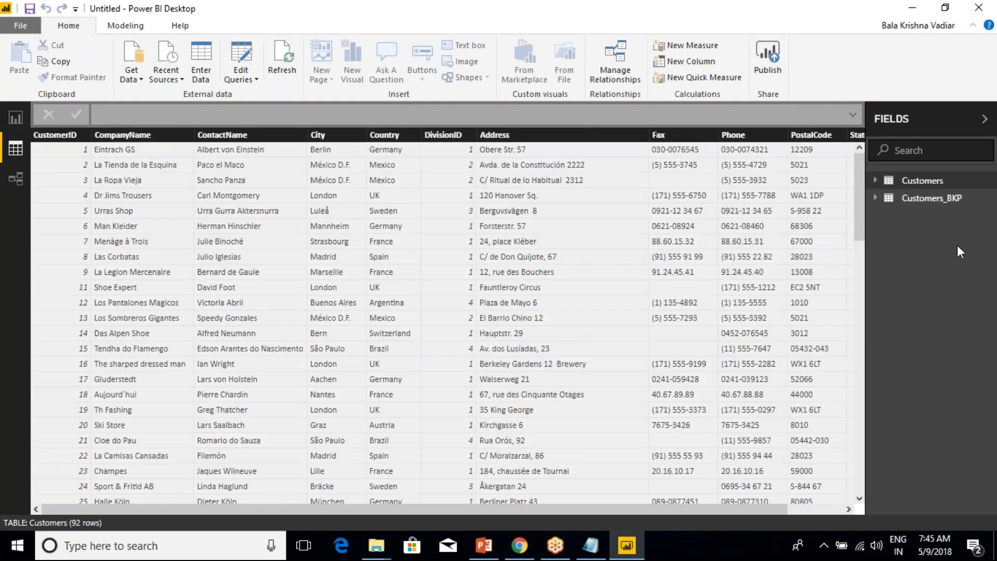
# Compare the field lists of the Customers and Customers_BKP tables, checking each for StateProvince
pyautogui.click(893, 181)
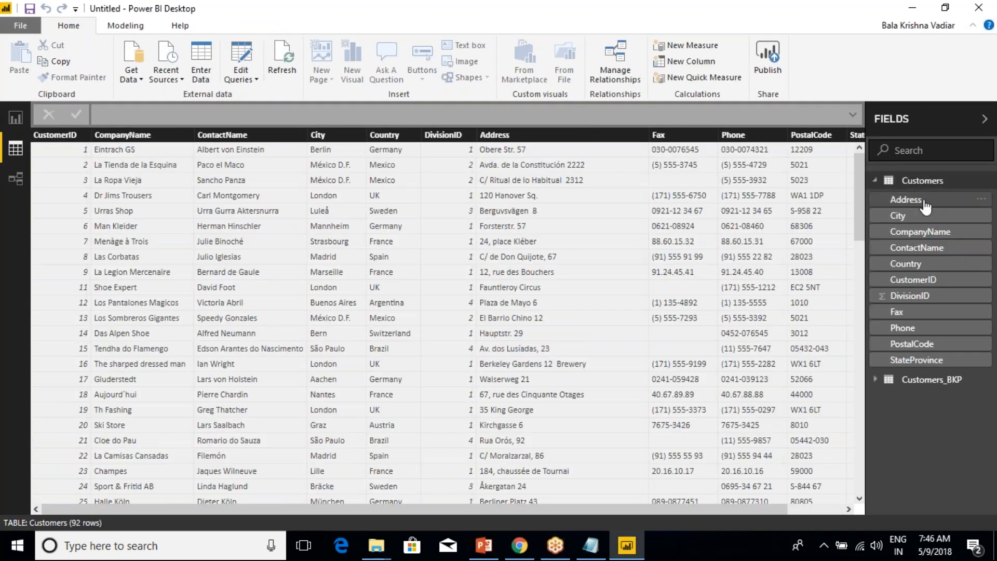
pyautogui.click(913, 380)
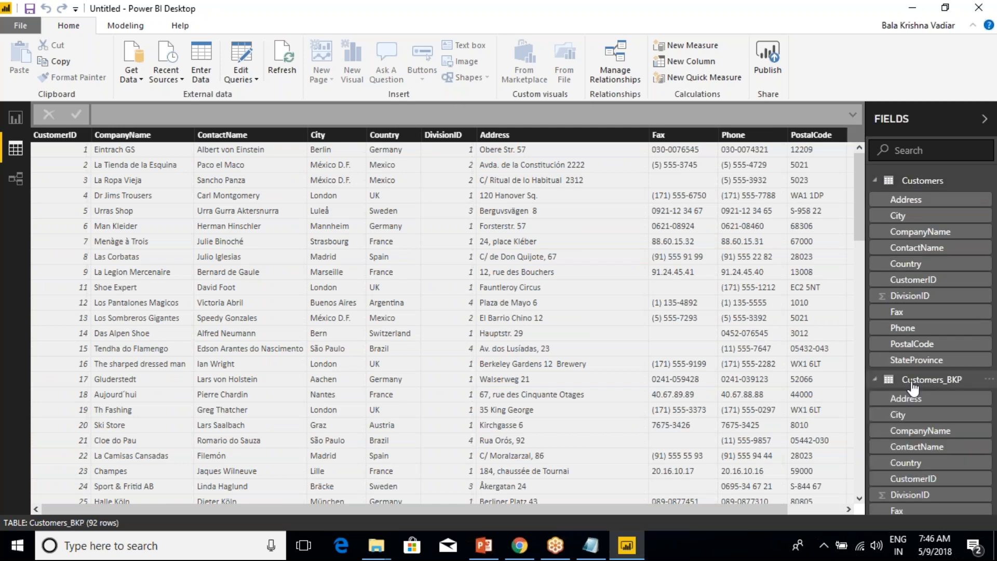
pyautogui.scroll(-1, 921, 352)
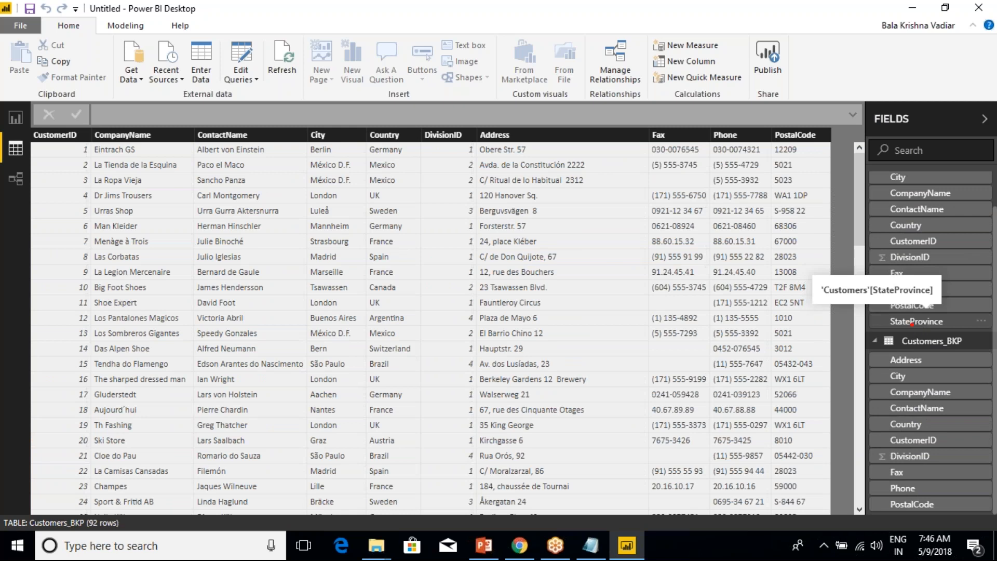
pyautogui.moveTo(870, 312); pyautogui.dragTo(963, 330)
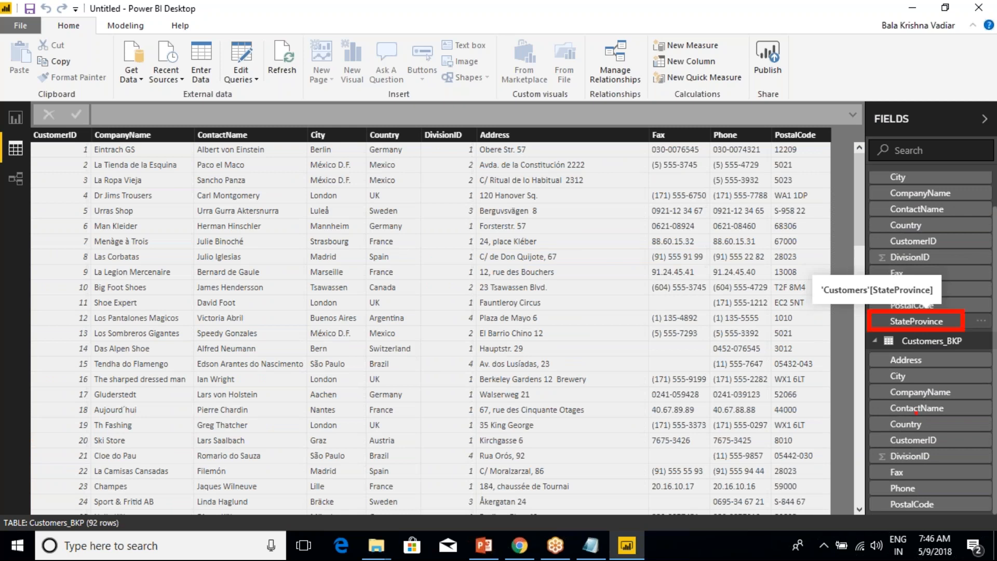
pyautogui.moveTo(867, 497)
pyautogui.mouseDown()
pyautogui.moveTo(946, 527)
pyautogui.moveTo(867, 497)
pyautogui.mouseUp()
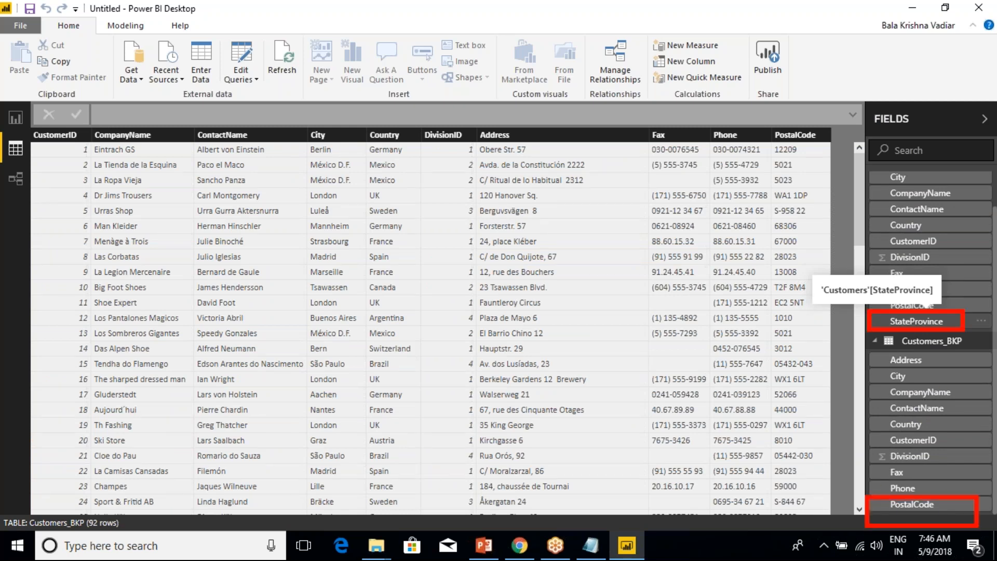
pyautogui.press('Escape')
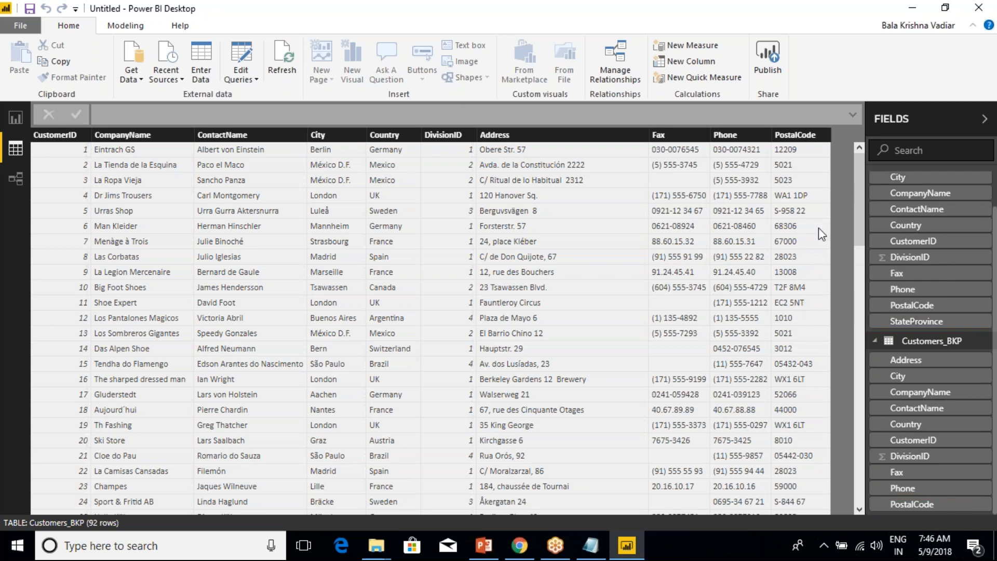
pyautogui.scroll(1, 929, 238)
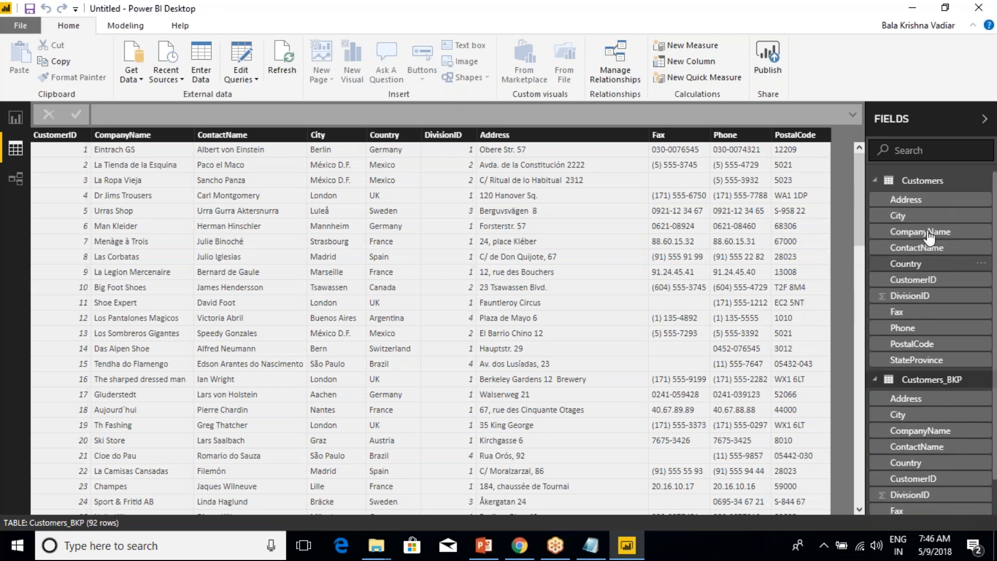
pyautogui.click(875, 181)
pyautogui.click(926, 199)
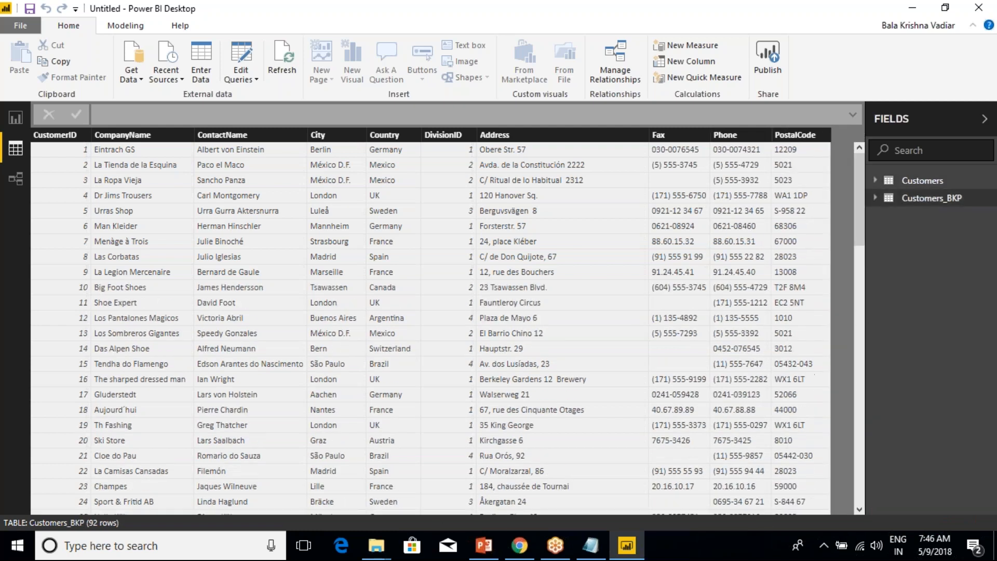
# Inspect the StateProvince column in the Customers table data and compare it with the columns of Customers_BKP
pyautogui.click(916, 181)
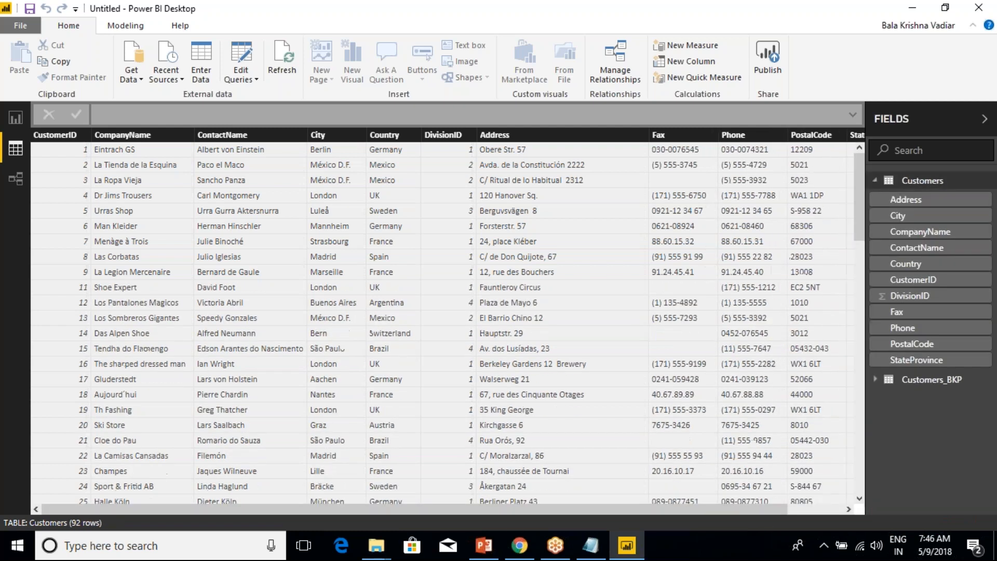
pyautogui.moveTo(690, 511); pyautogui.dragTo(775, 504)
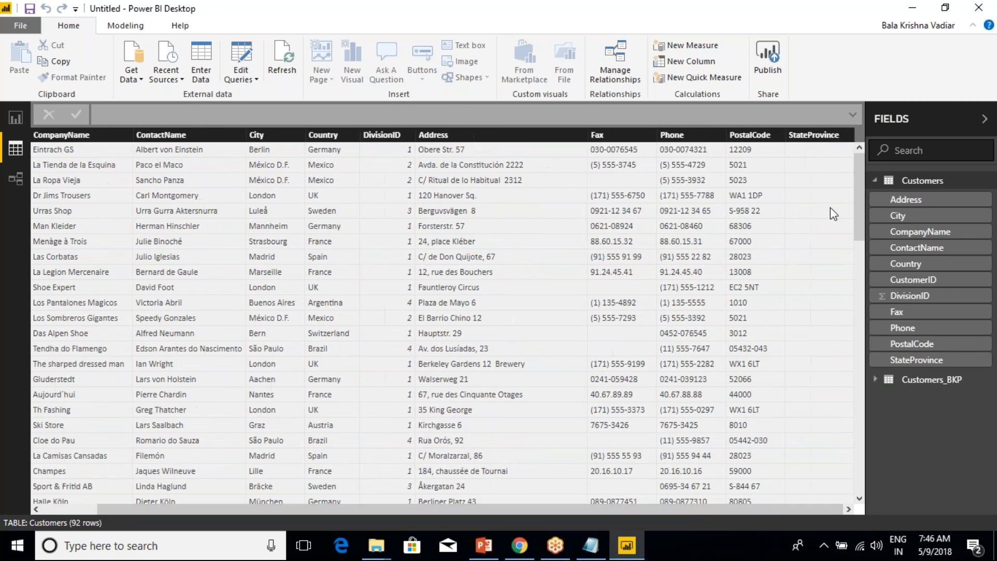
pyautogui.click(813, 136)
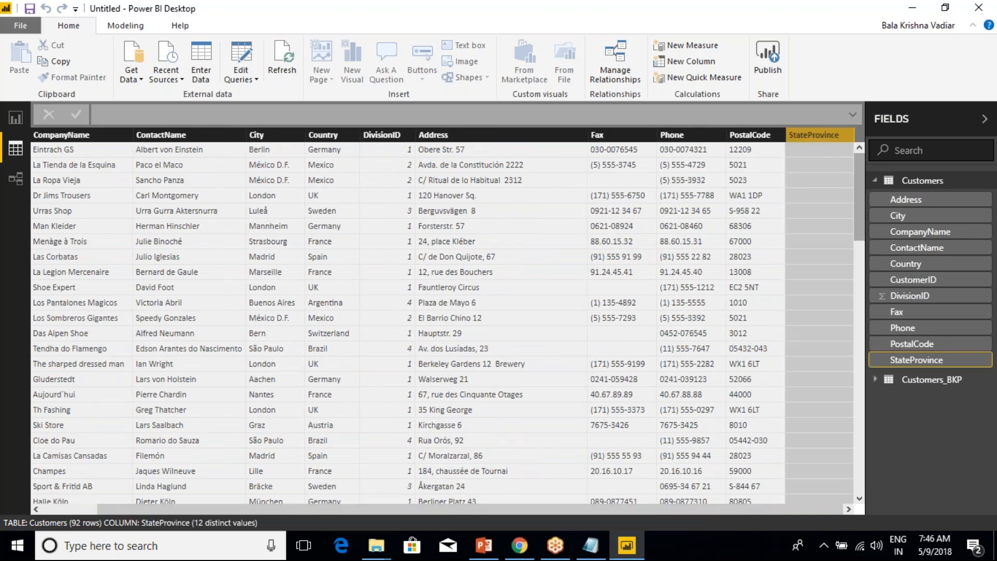
pyautogui.click(927, 181)
pyautogui.click(930, 182)
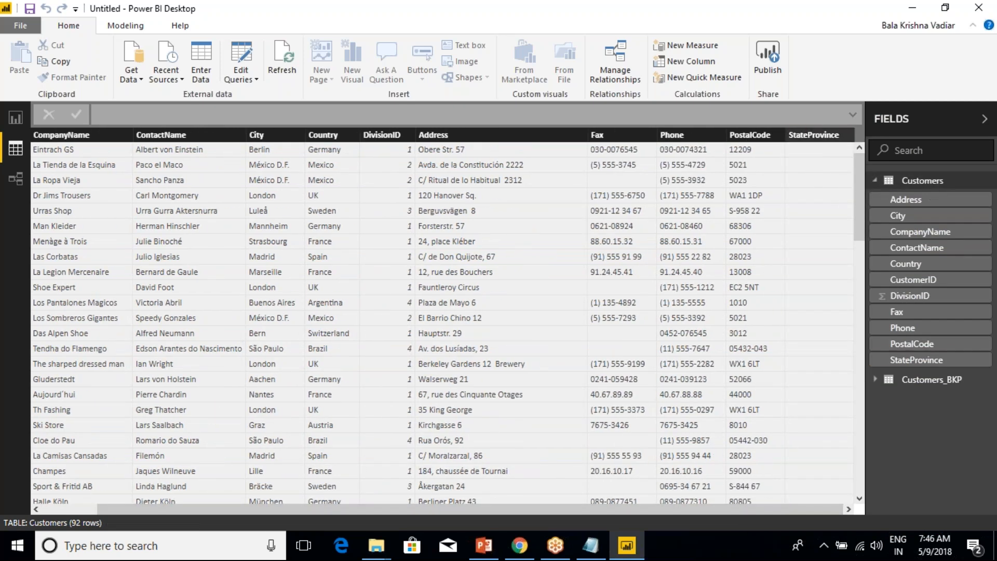
pyautogui.click(930, 182)
pyautogui.click(878, 198)
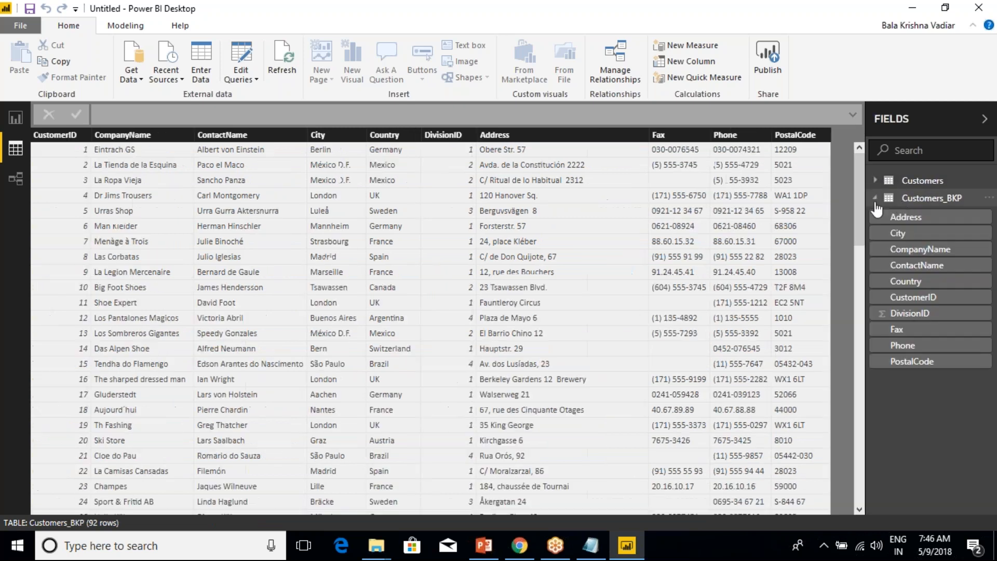
pyautogui.click(876, 201)
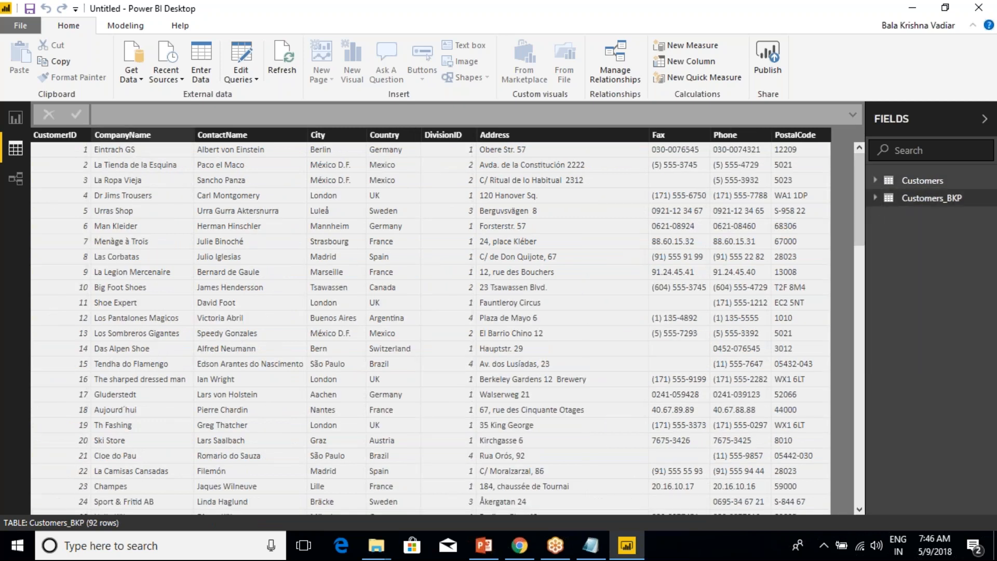
# Reopen the Power Query Editor on the existing queries and review the Customers_BKP query's data and applied steps
pyautogui.click(133, 67)
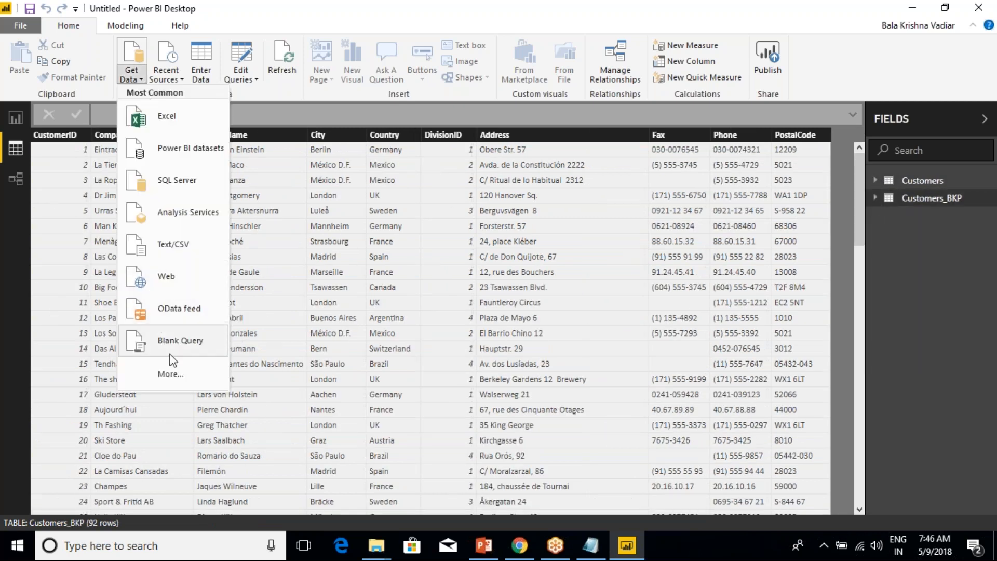
pyautogui.click(294, 107)
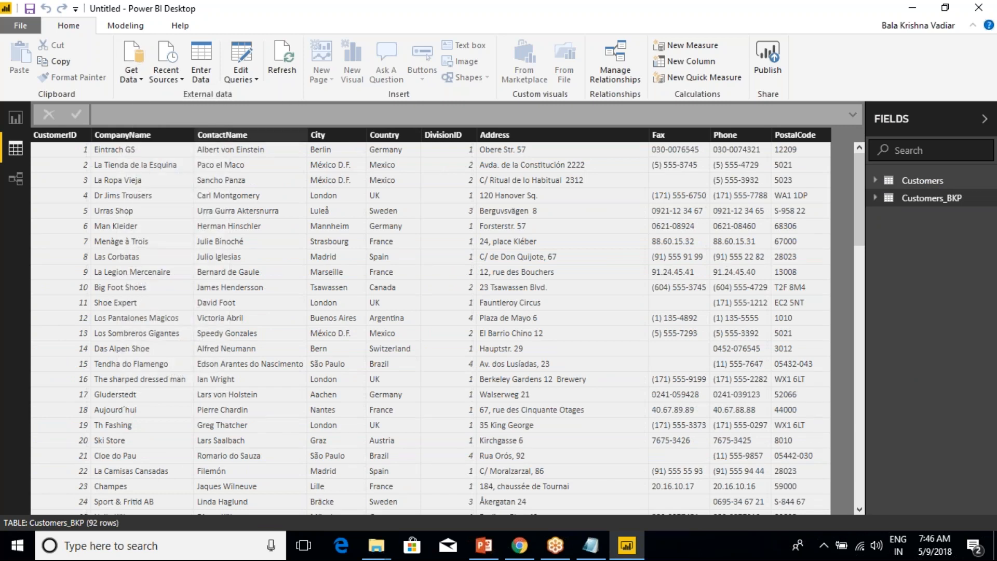
pyautogui.click(257, 80)
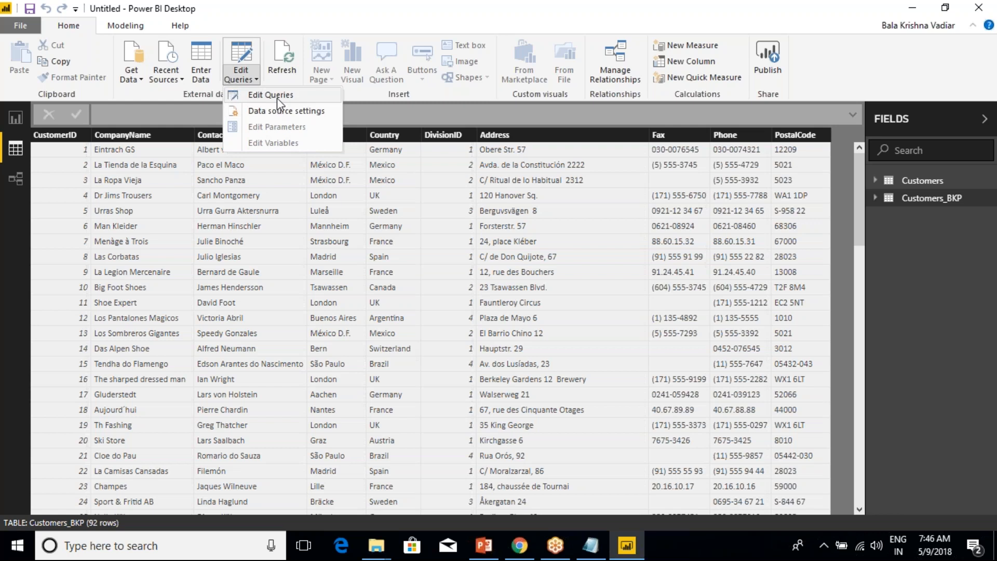
pyautogui.click(277, 98)
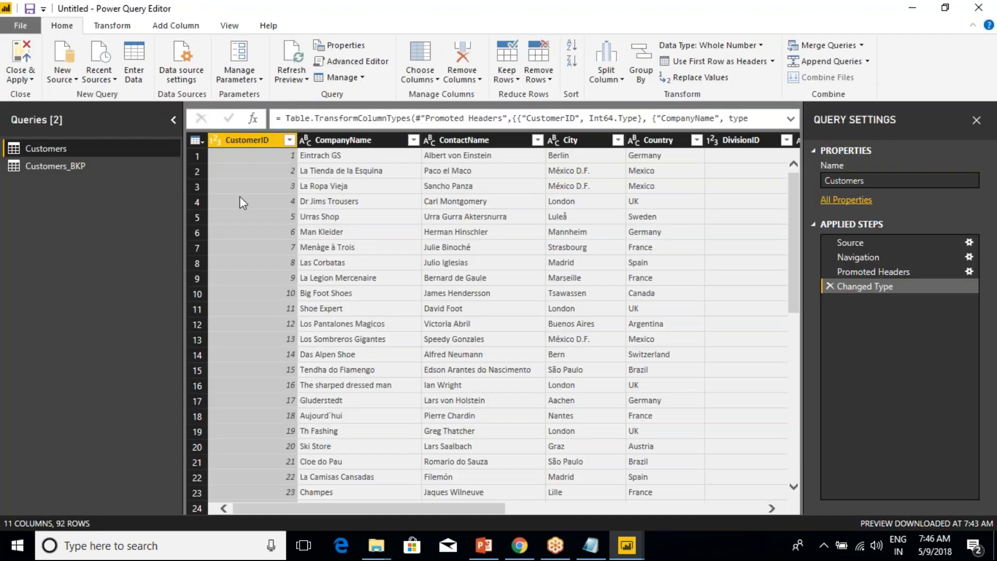
pyautogui.click(50, 165)
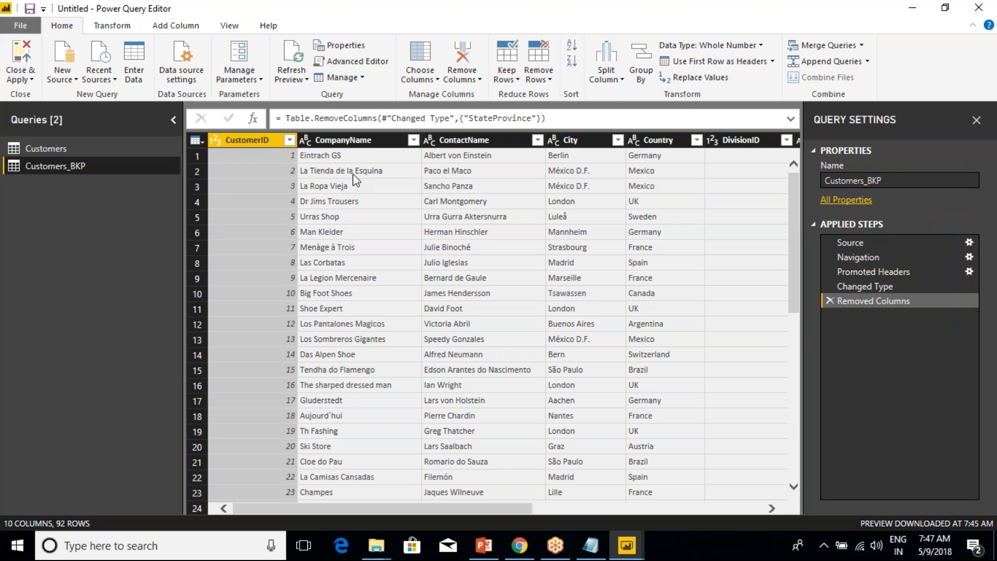
pyautogui.moveTo(318, 507)
pyautogui.mouseDown()
pyautogui.moveTo(566, 508)
pyautogui.moveTo(332, 507)
pyautogui.mouseUp()
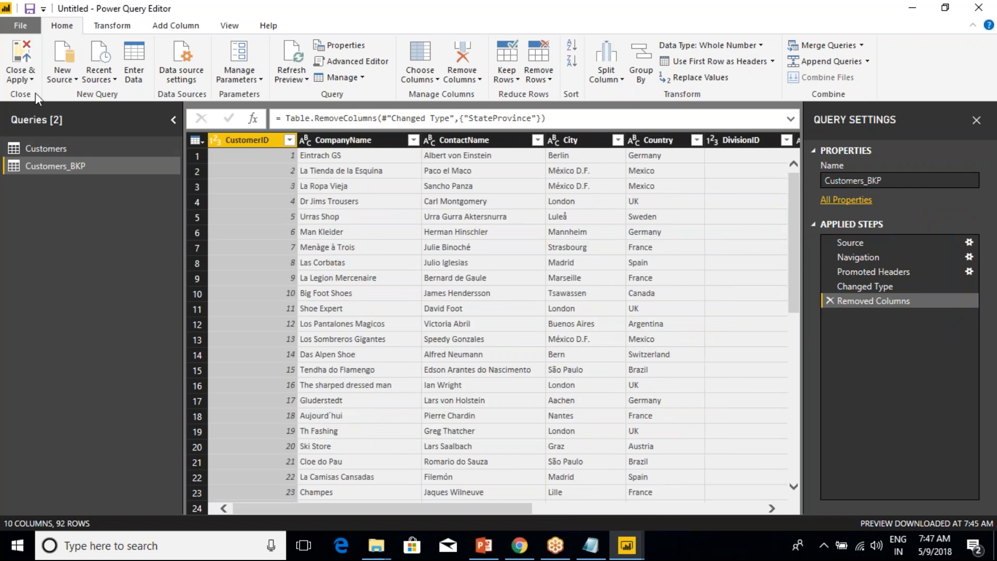
# Examine the commands offered for the Customers_BKP query, its columns and the whole table, and close the query editor
pyautogui.click(32, 80)
pyautogui.click(93, 228)
pyautogui.rightClick(232, 140)
pyautogui.click(84, 228)
pyautogui.rightClick(73, 167)
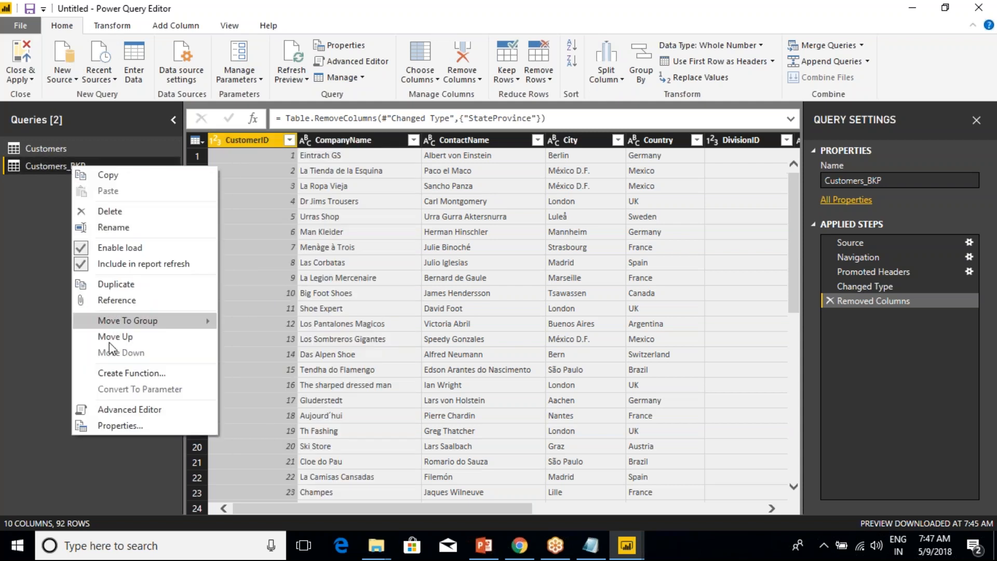
pyautogui.click(34, 332)
pyautogui.click(196, 140)
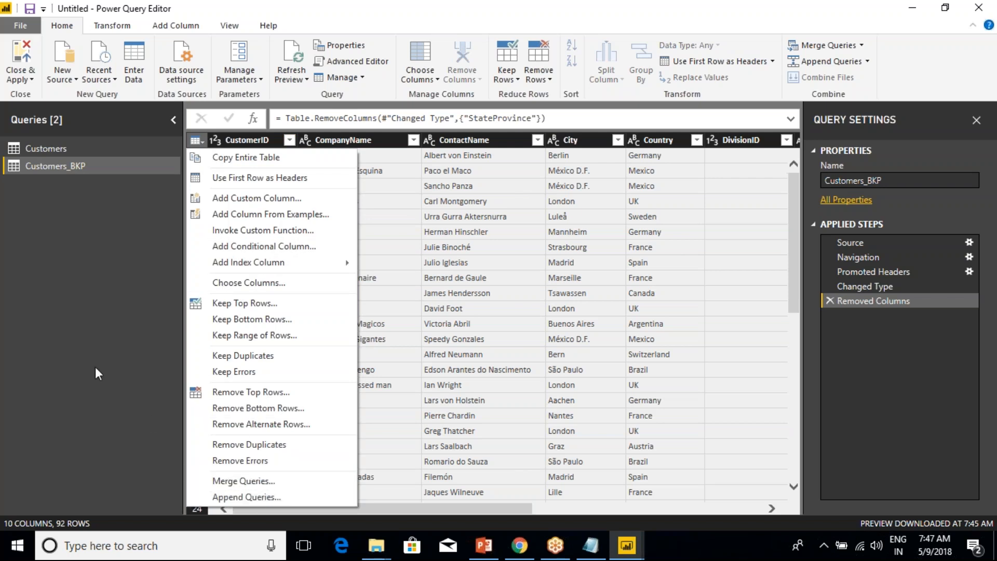
pyautogui.click(95, 350)
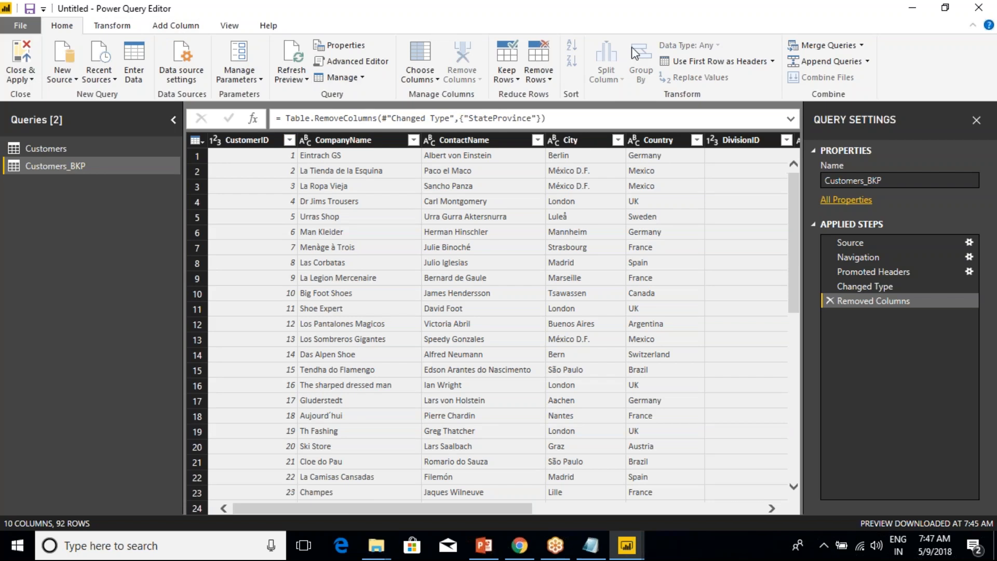
pyautogui.click(982, 11)
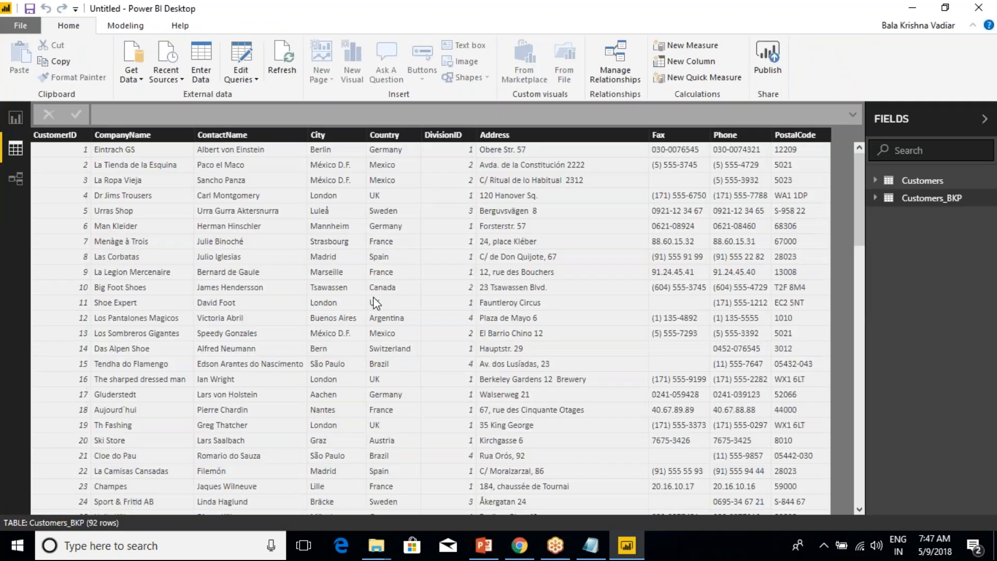
# Switch to the Class Notes in Notepad and add the line "Using Power BI Desktop , Can we do ETL Operations" above Power BI Service
pyautogui.click(590, 546)
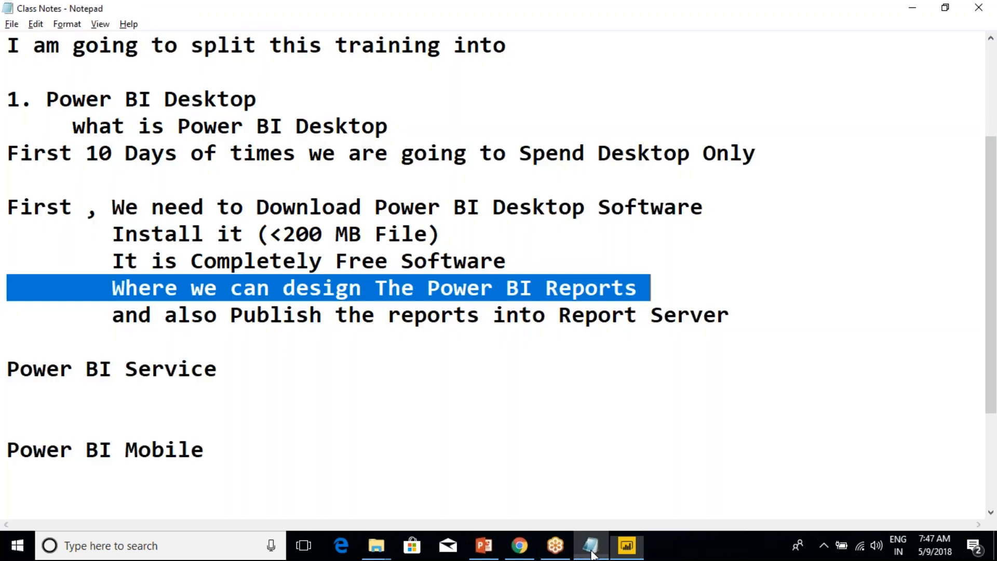
pyautogui.click(417, 346)
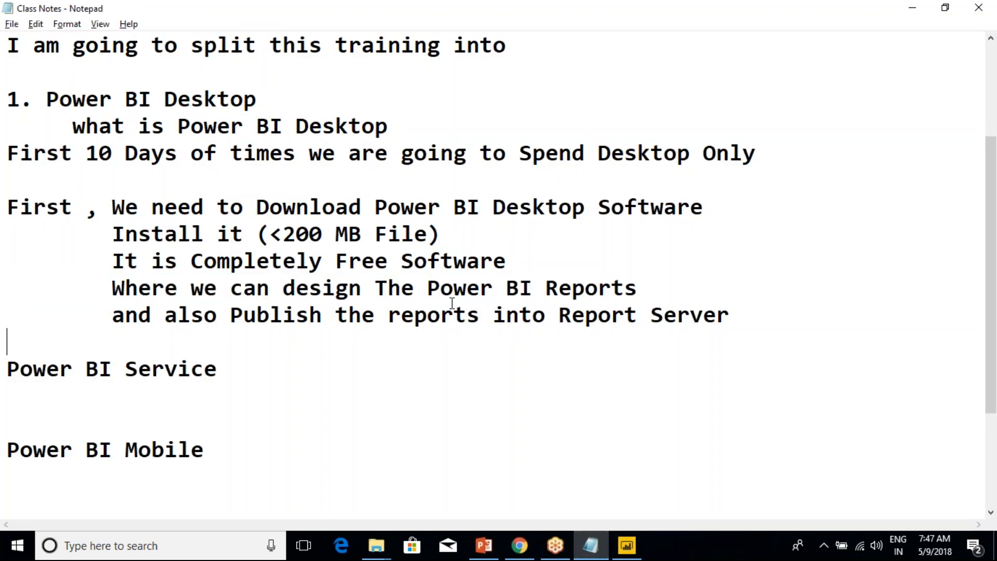
pyautogui.click(532, 264)
pyautogui.press('Return')
pyautogui.press('Return')
pyautogui.press('Up')
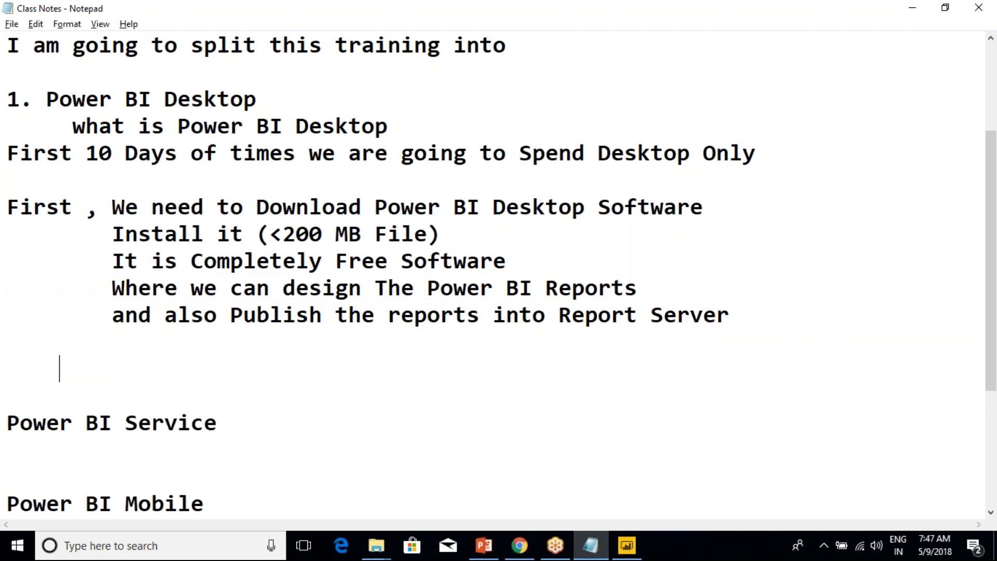
pyautogui.write('Using')
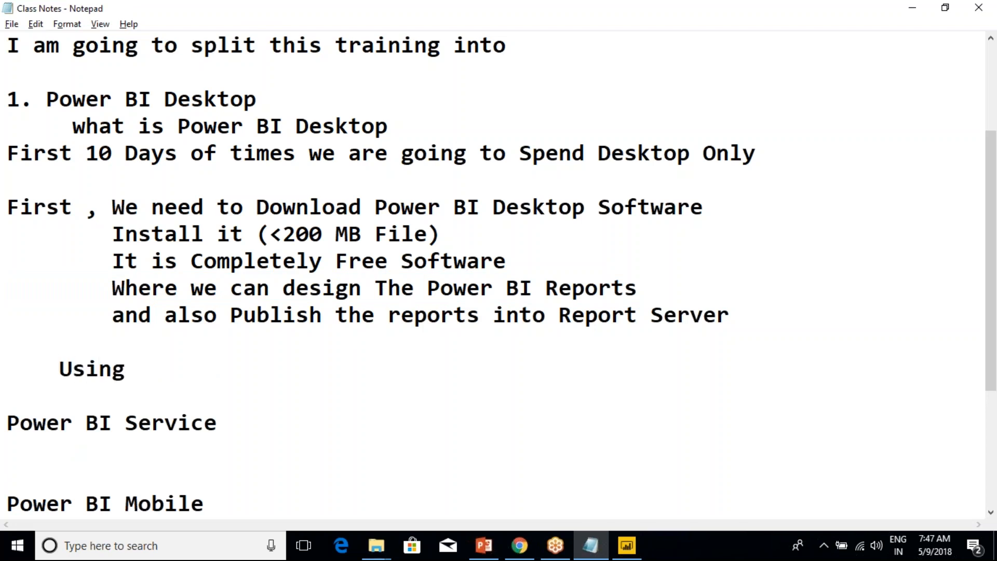
pyautogui.write(' Power BI')
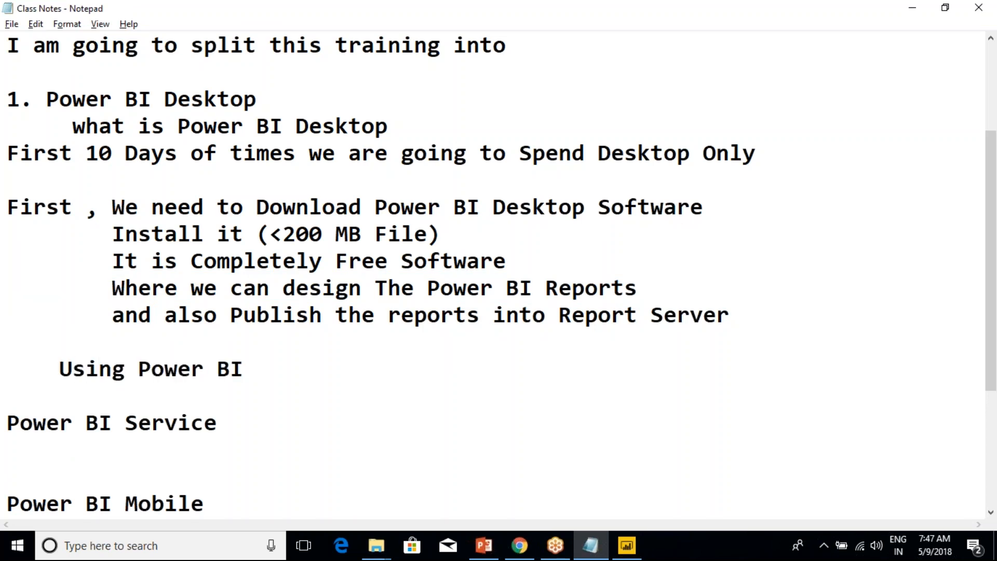
pyautogui.write(' Desktop ')
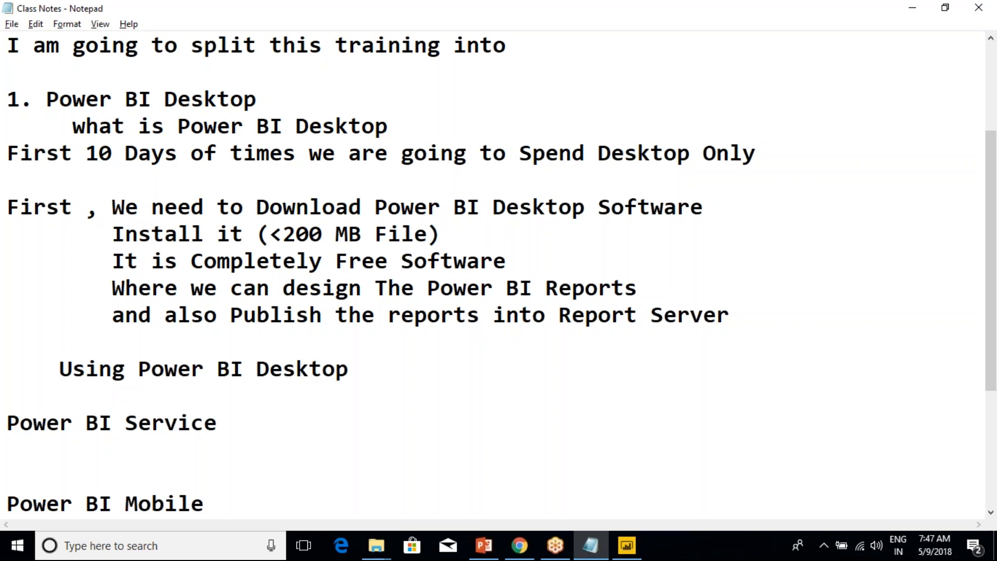
pyautogui.write(', Can we')
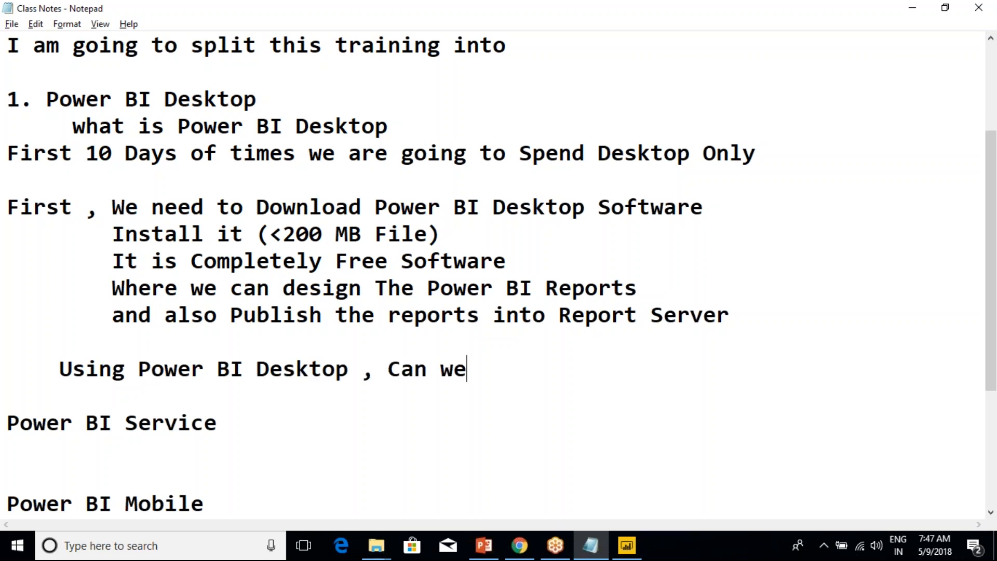
pyautogui.write(' do ETL Ope')
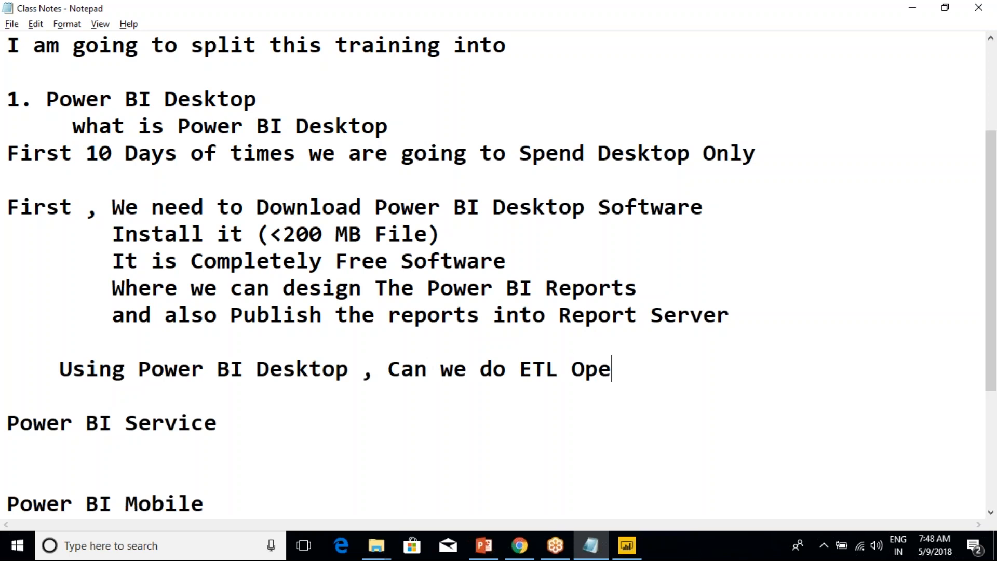
pyautogui.write('rations')
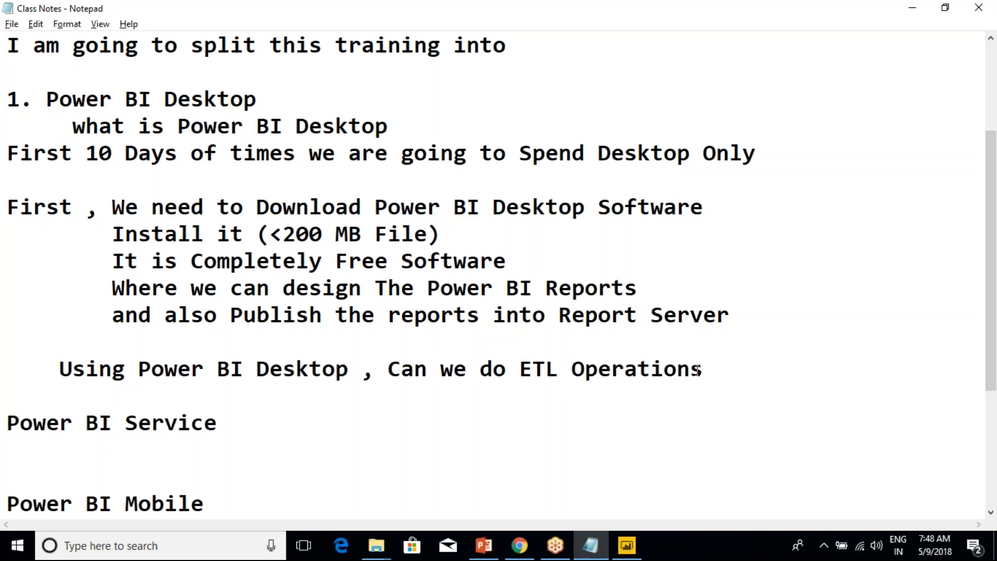
# Spell out ETL beneath the new line as "E - Extract", "T - Transformations" and "L - Load", one per line
pyautogui.press('Return')
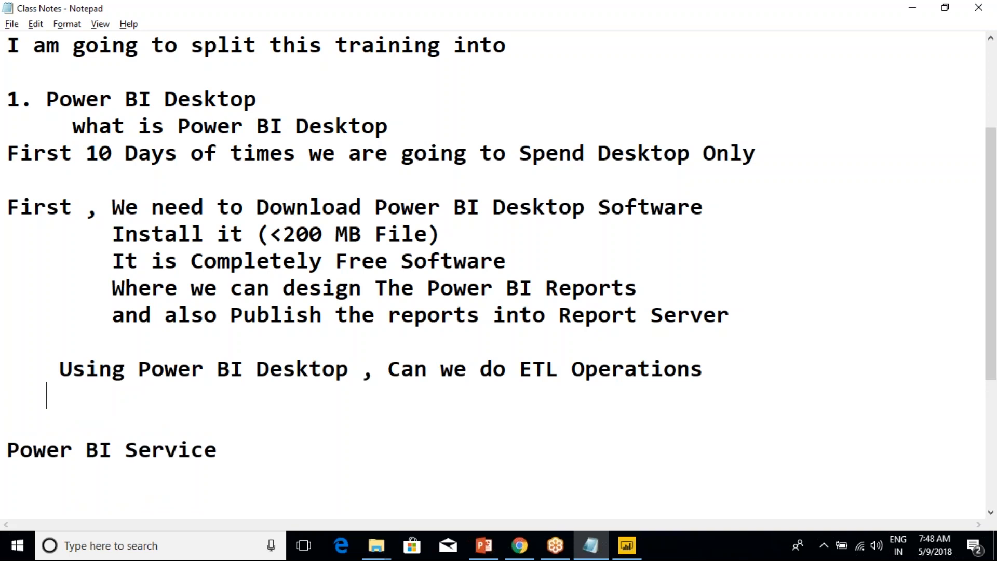
pyautogui.write('E - Extract')
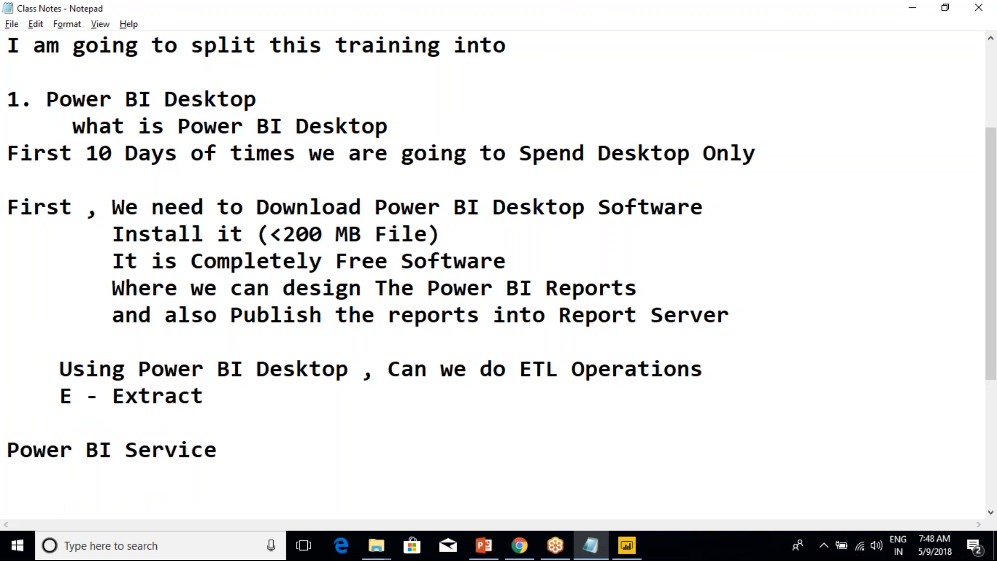
pyautogui.press('Return')
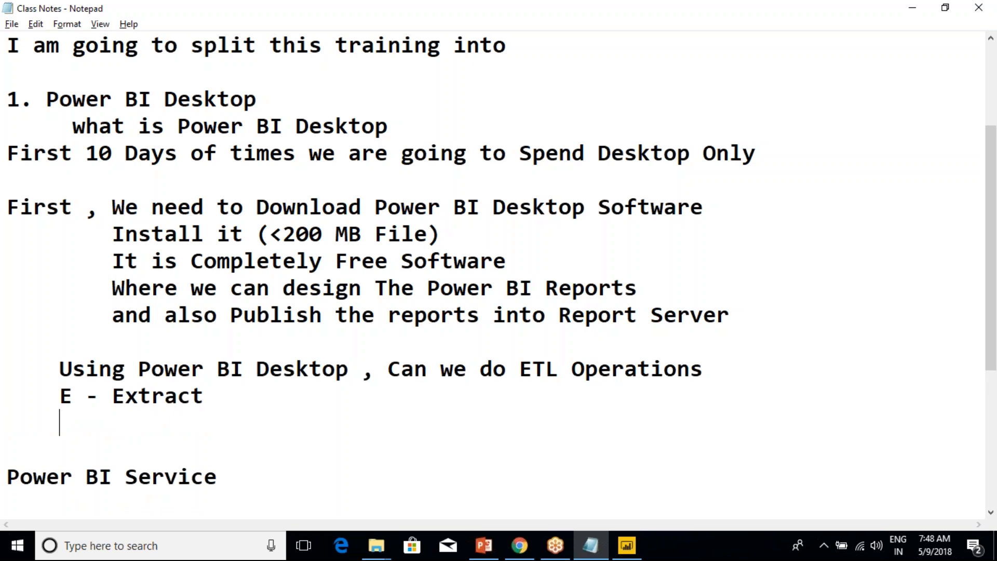
pyautogui.write('T - Transf')
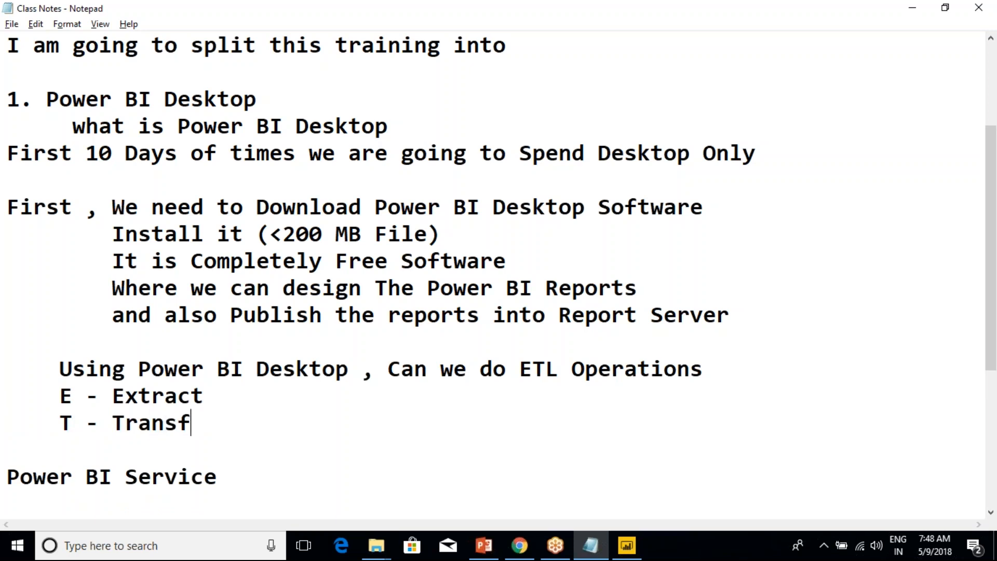
pyautogui.write('ormations')
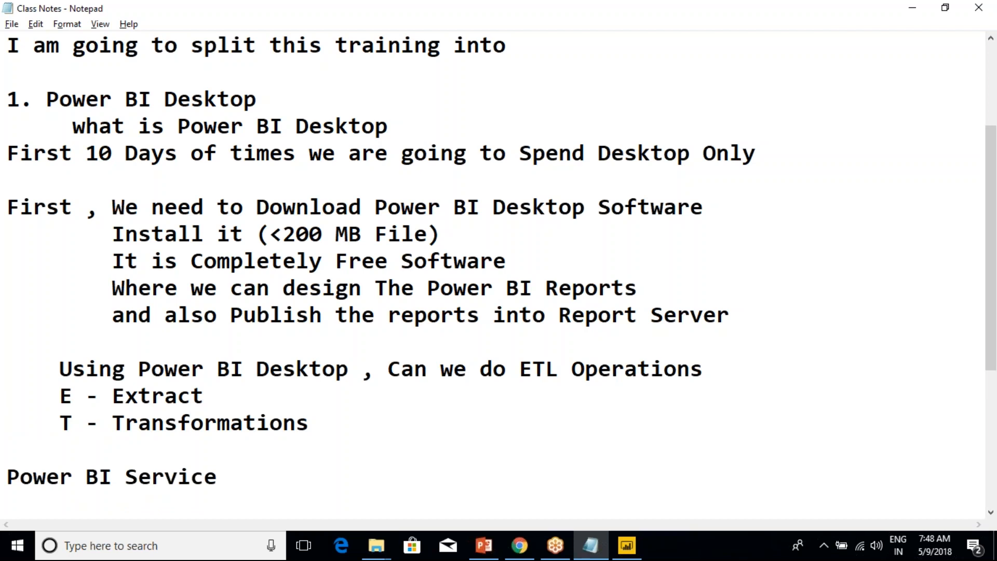
pyautogui.press('Return')
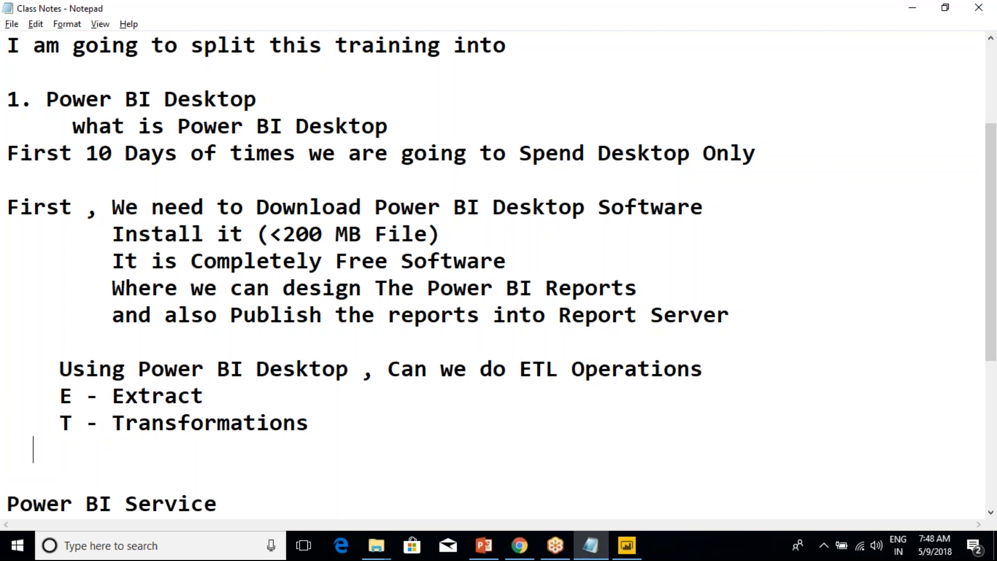
pyautogui.write('L - Load')
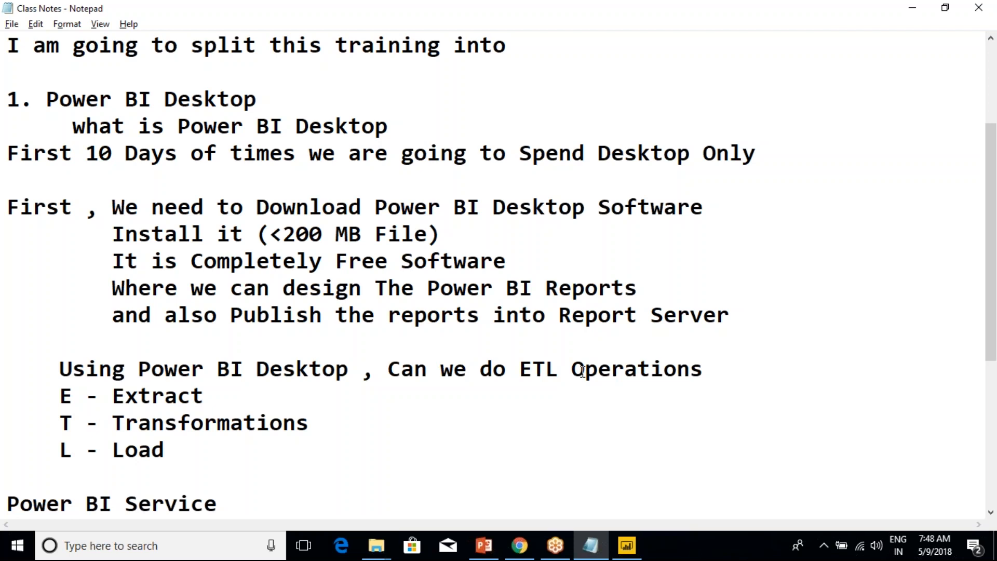
# Switch to Power BI Desktop's report view and look over the most common data sources available for getting data
pyautogui.hotkey('alt', 'Tab')
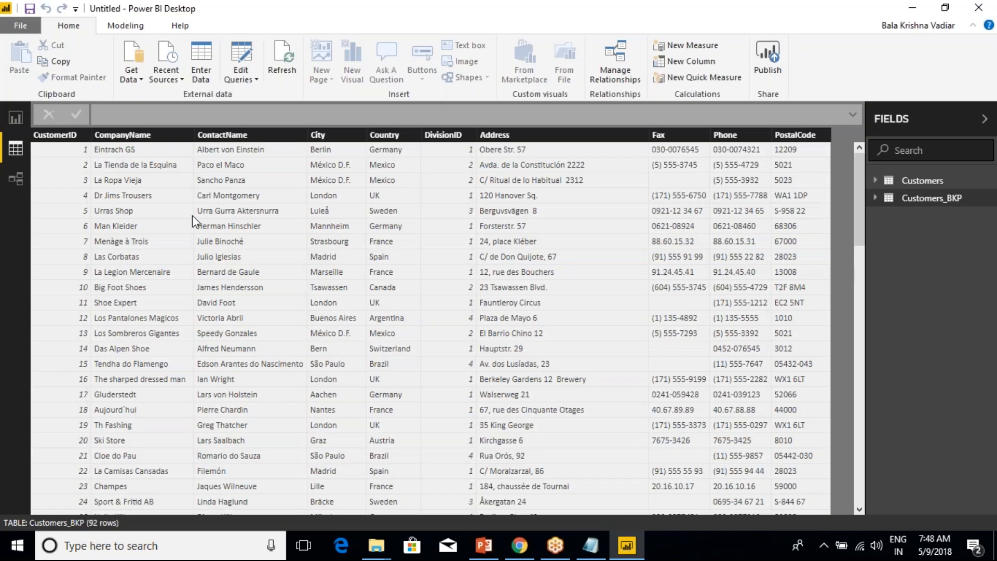
pyautogui.click(21, 124)
pyautogui.click(131, 75)
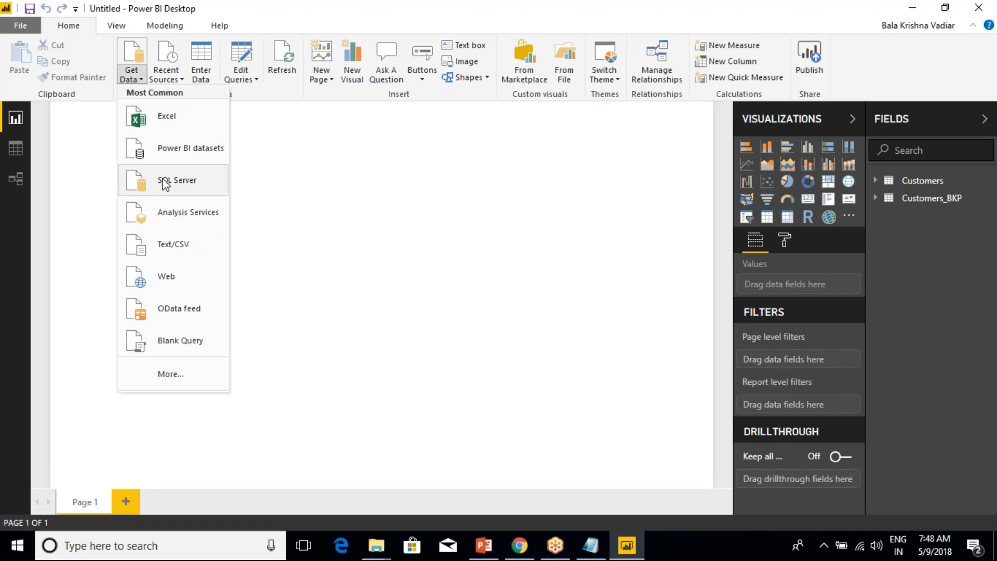
# Return to the Class Notes in Notepad and highlight the Extract, Load and Transformations lines one at a time
pyautogui.hotkey('alt', 'Tab')
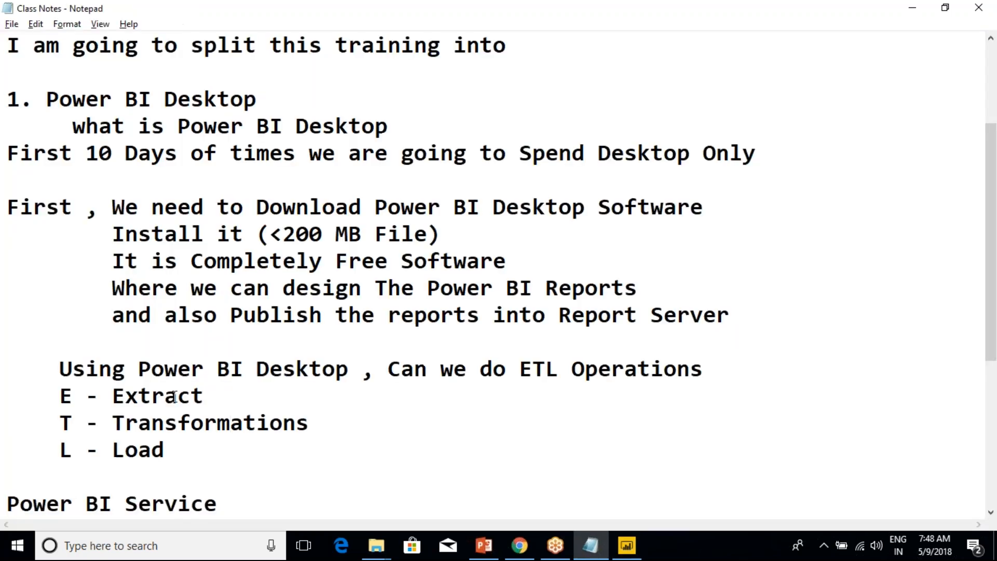
pyautogui.moveTo(55, 396); pyautogui.dragTo(205, 397)
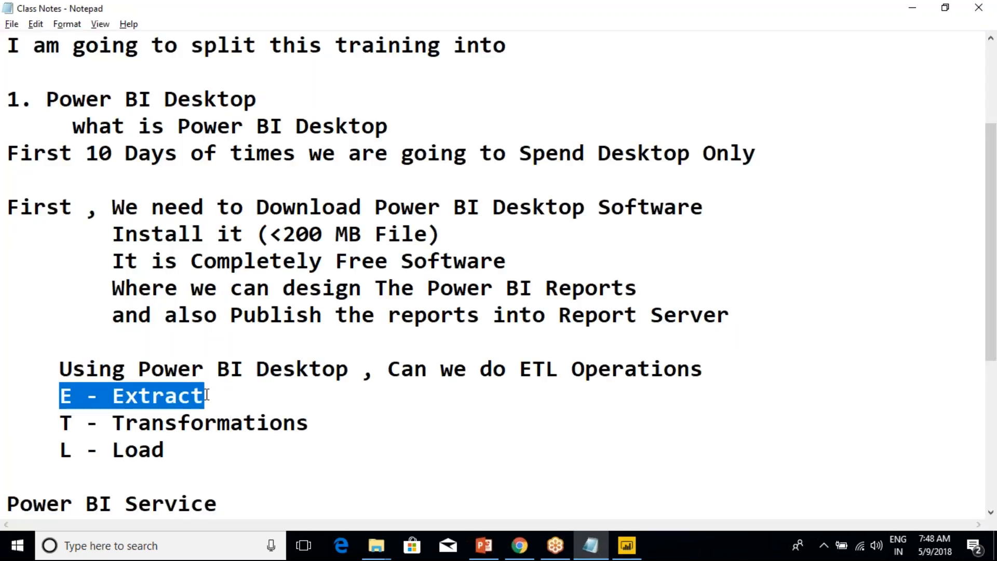
pyautogui.click(205, 397)
pyautogui.moveTo(52, 451); pyautogui.dragTo(166, 449)
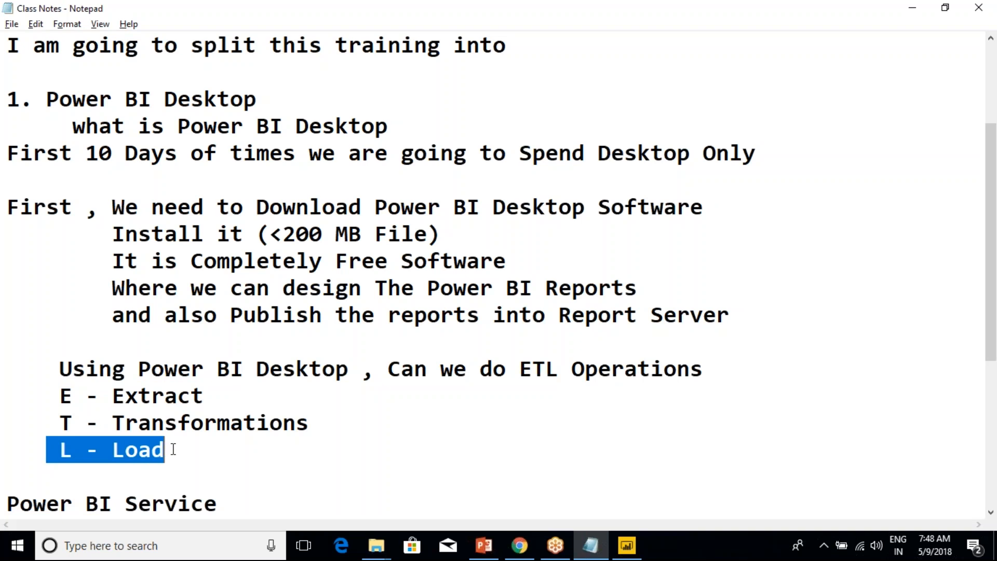
pyautogui.hotkey('alt', 'Tab')
pyautogui.hotkey('alt', 'Tab')
pyautogui.click(220, 420)
pyautogui.moveTo(332, 423); pyautogui.dragTo(33, 413)
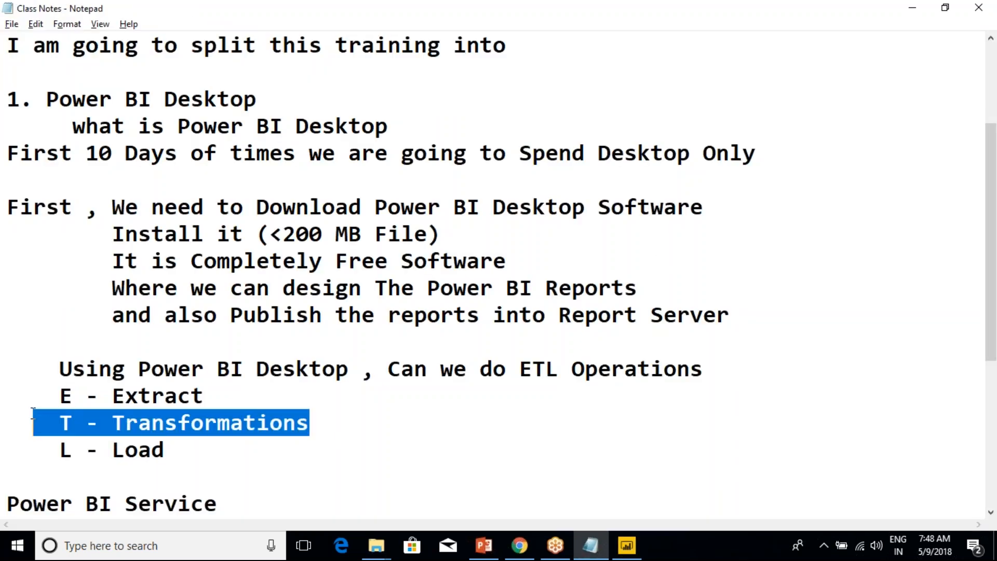
# Append "(Do Changes on Source Data)" directly after Transformations in the ETL list
pyautogui.click(319, 432)
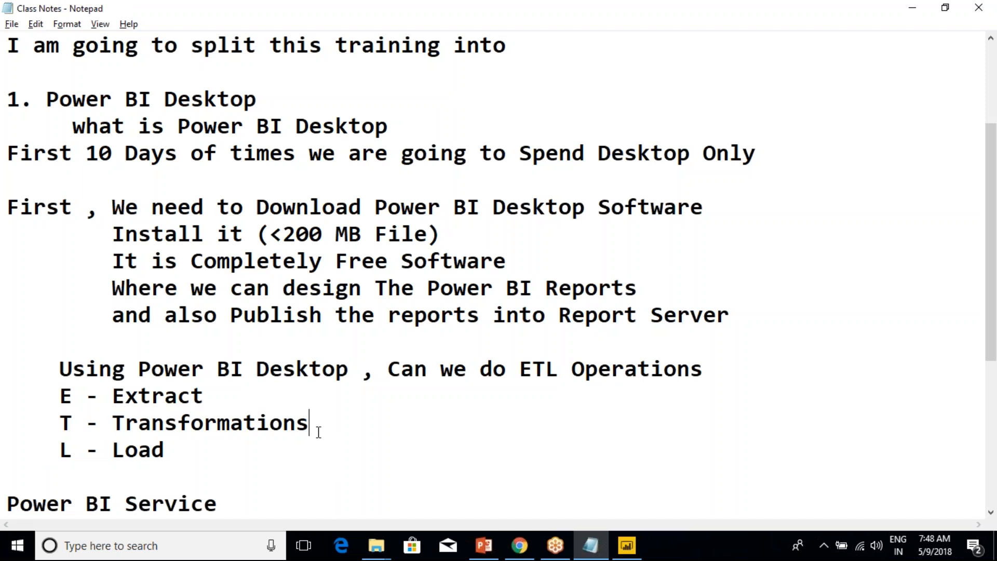
pyautogui.write('()')
pyautogui.press('Left')
pyautogui.press('Left')
pyautogui.write('Do Changes on Source dat')
pyautogui.press('BackSpace')
pyautogui.write('ta')
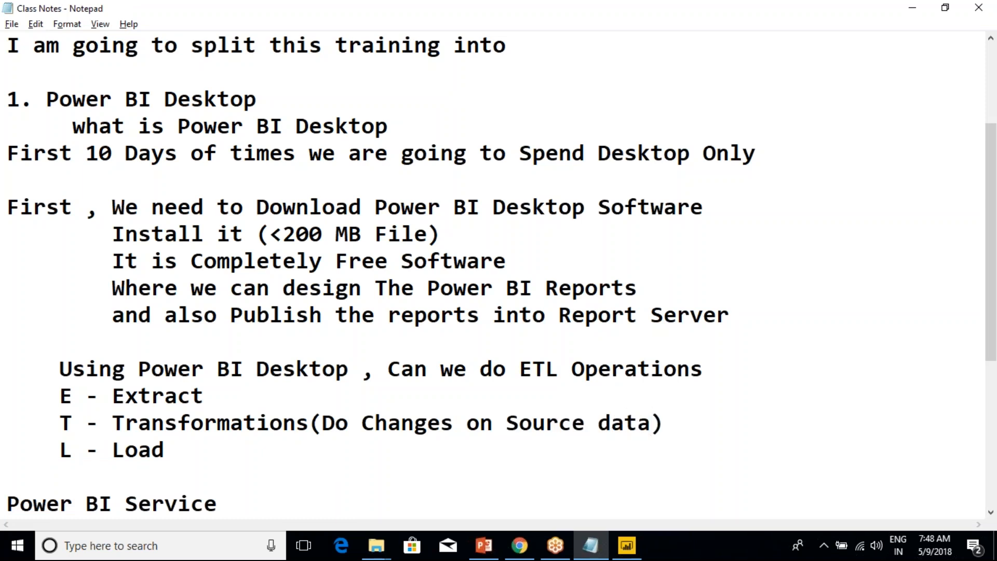
pyautogui.press('BackSpace')
pyautogui.press('BackSpace')
pyautogui.press('BackSpace')
pyautogui.press('BackSpace')
pyautogui.write('Data')
# Review the ETL notes by highlighting the three-line list, the Transformations entry and the whole Power BI Desktop section
pyautogui.moveTo(112, 422); pyautogui.dragTo(315, 414)
pyautogui.click(315, 414)
pyautogui.moveTo(193, 445); pyautogui.dragTo(7, 403)
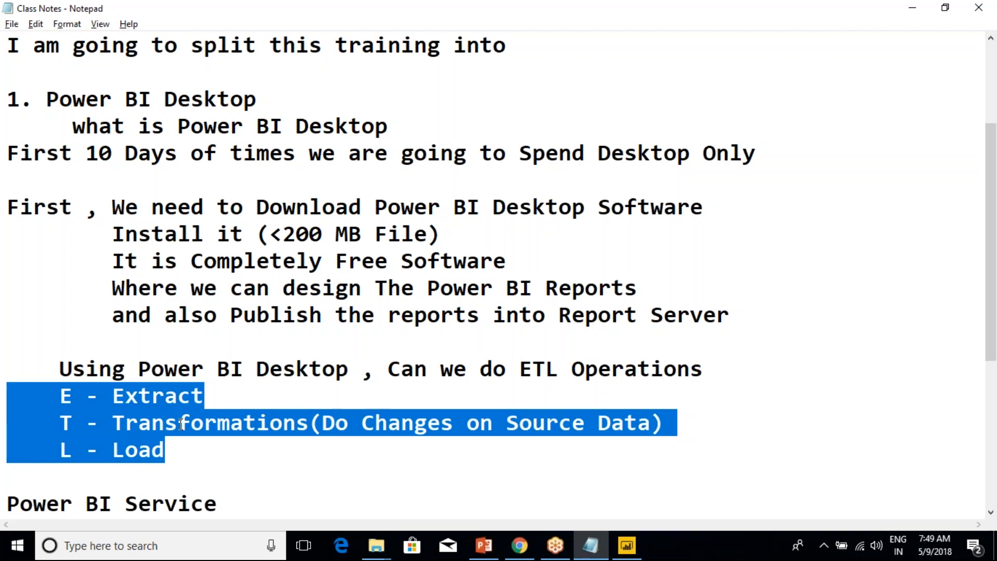
pyautogui.click(180, 423)
pyautogui.click(59, 424)
pyautogui.moveTo(62, 425); pyautogui.dragTo(678, 421)
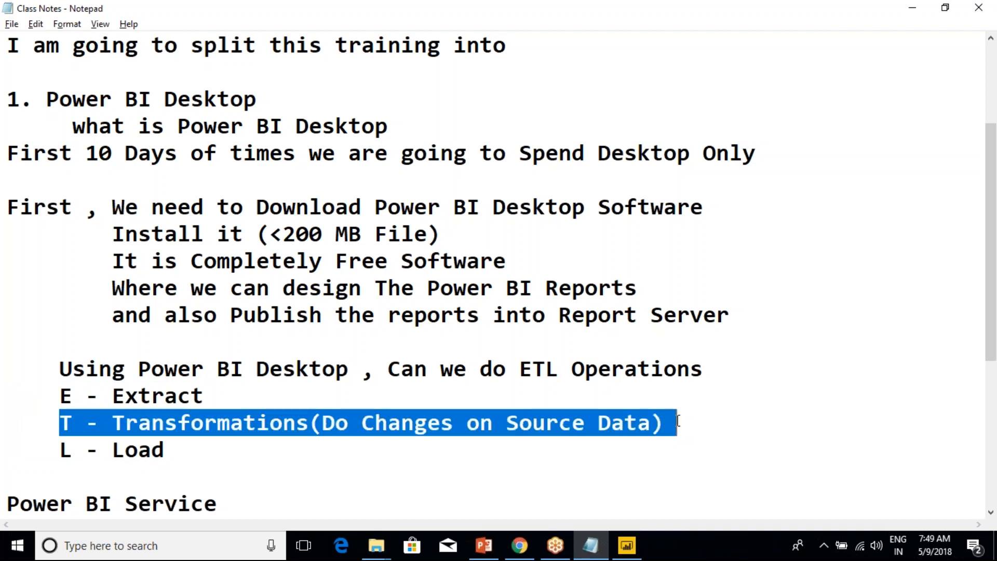
pyautogui.doubleClick(249, 422)
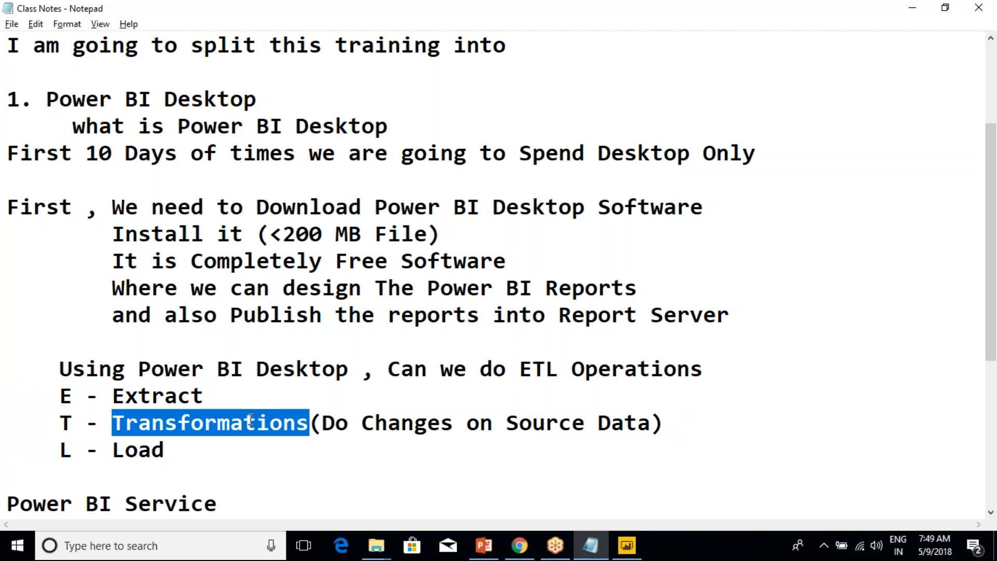
pyautogui.click(250, 421)
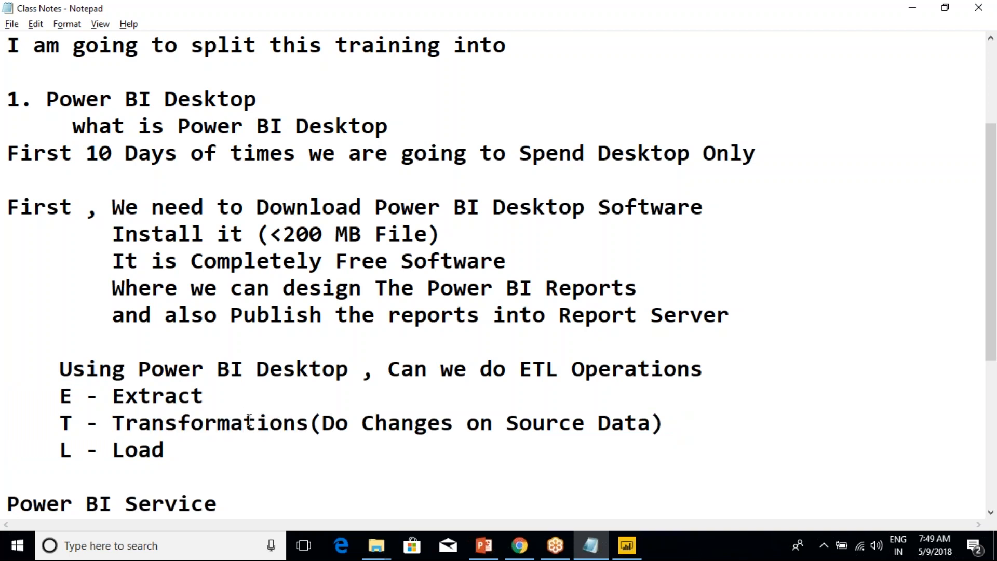
pyautogui.doubleClick(248, 422)
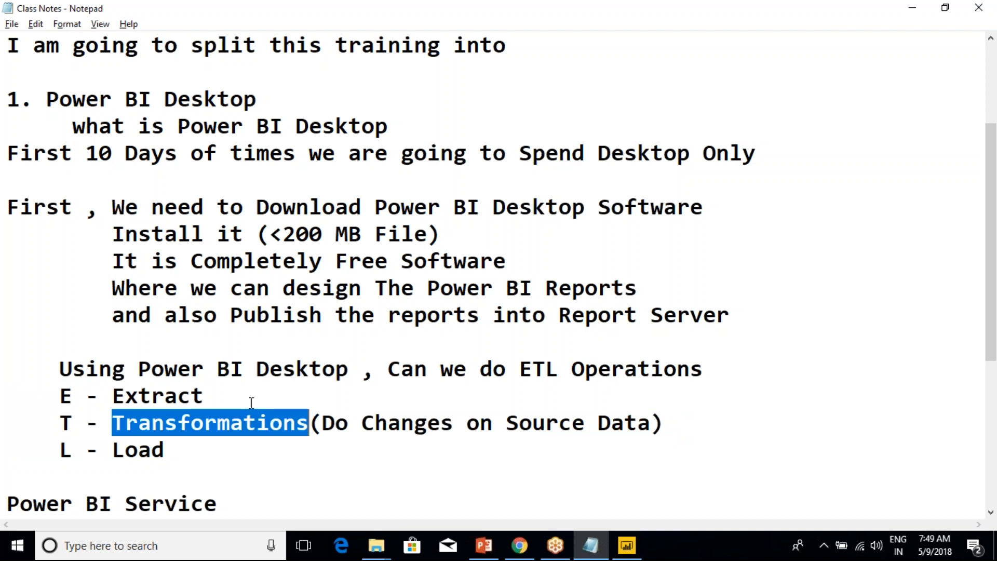
pyautogui.click(250, 404)
pyautogui.moveTo(285, 479); pyautogui.dragTo(7, 220)
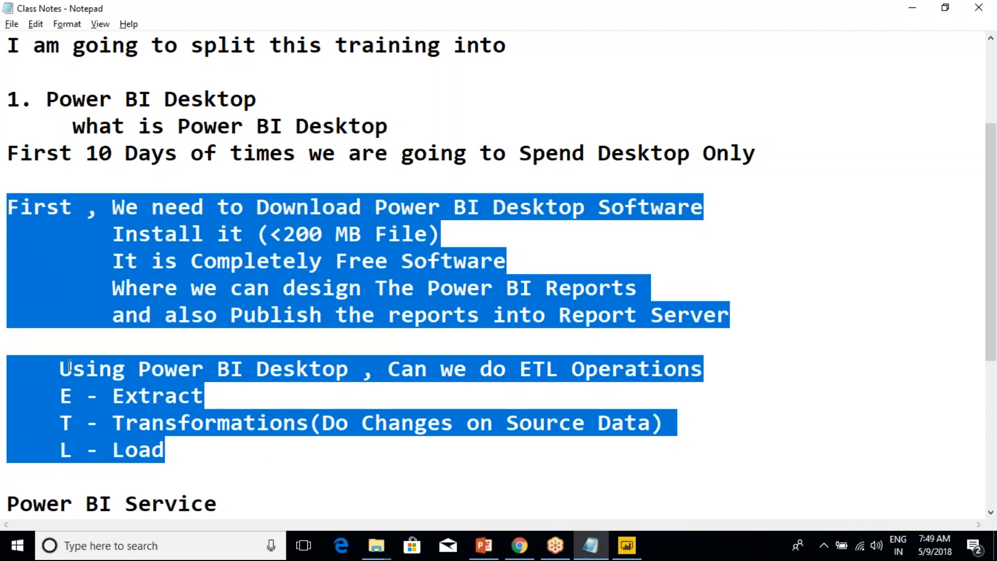
# Add the line "To perform ETL Operations , we need use Wdit Queries Option" below the Load entry, separated by a blank line
pyautogui.click(51, 477)
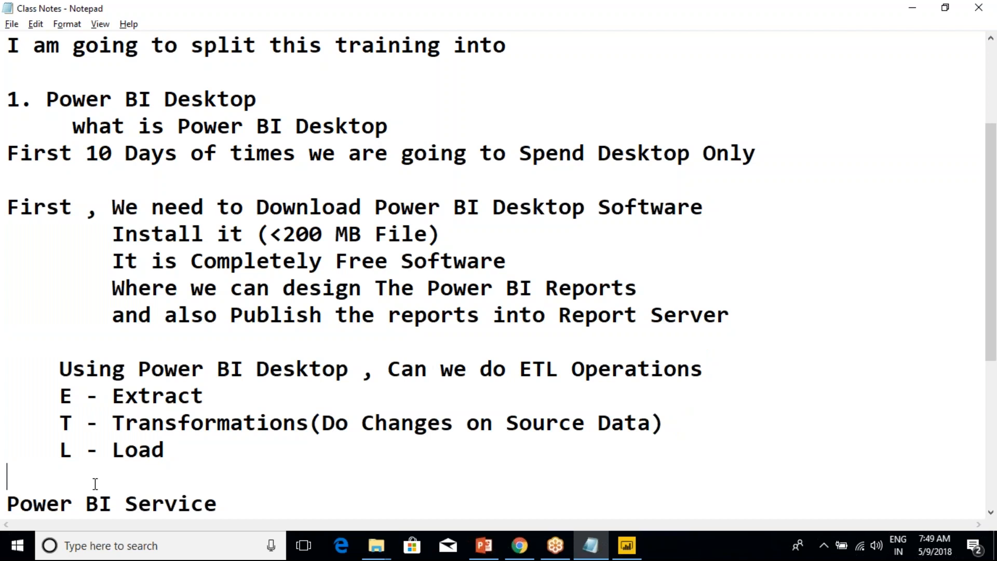
pyautogui.press('Return')
pyautogui.press('Return')
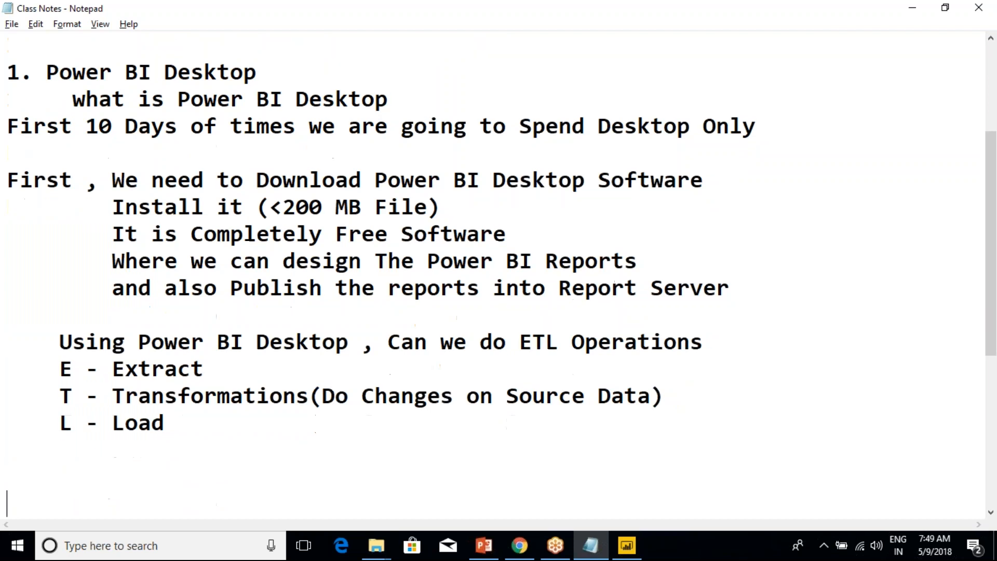
pyautogui.press('BackSpace')
pyautogui.press('Return')
pyautogui.write('To perf')
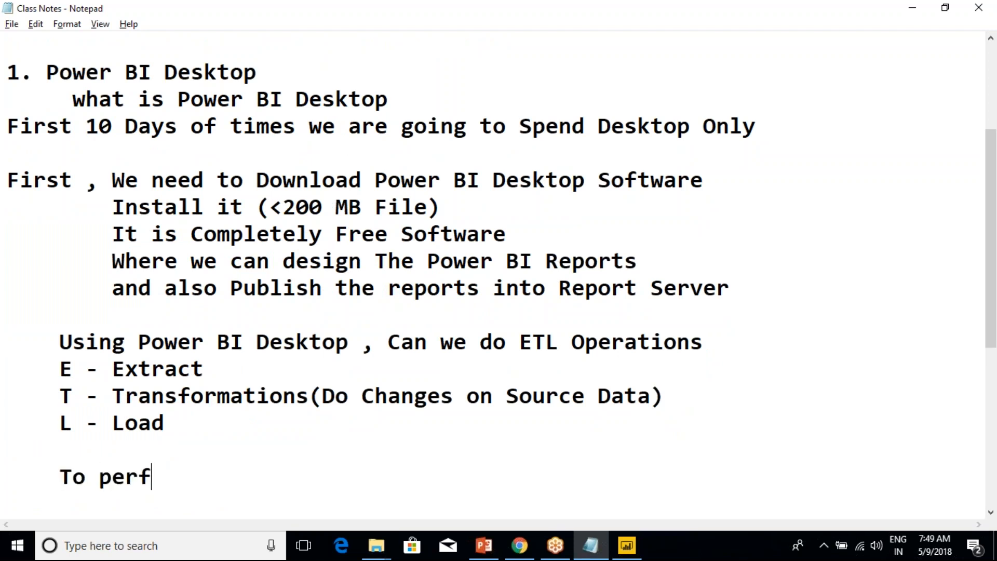
pyautogui.write('orm ET')
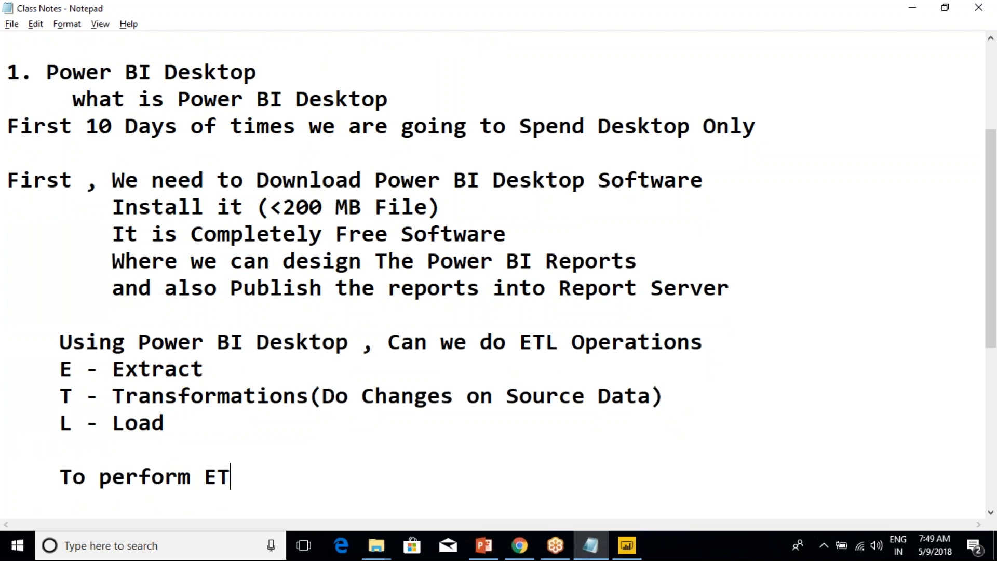
pyautogui.write('L Operati')
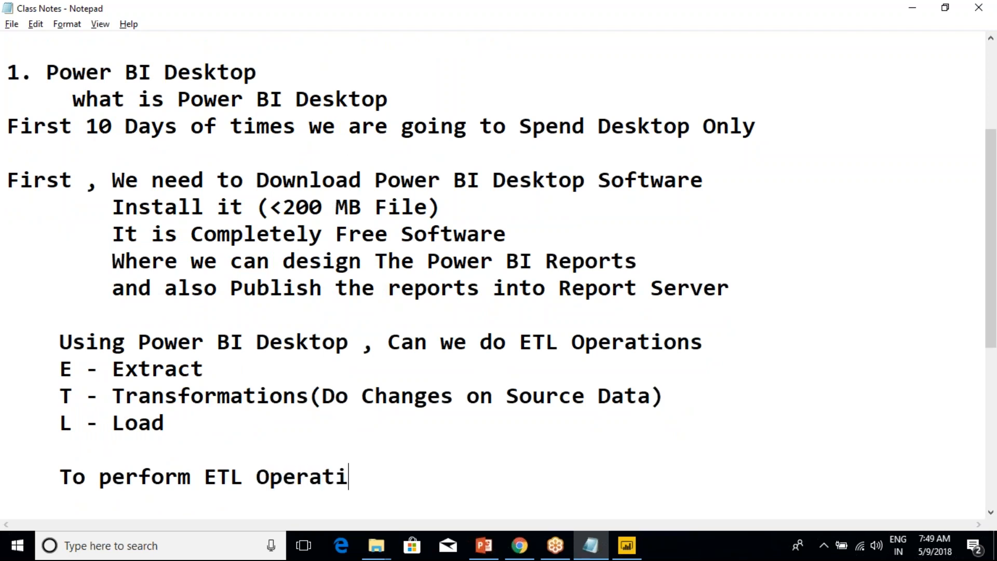
pyautogui.write('ons , we need')
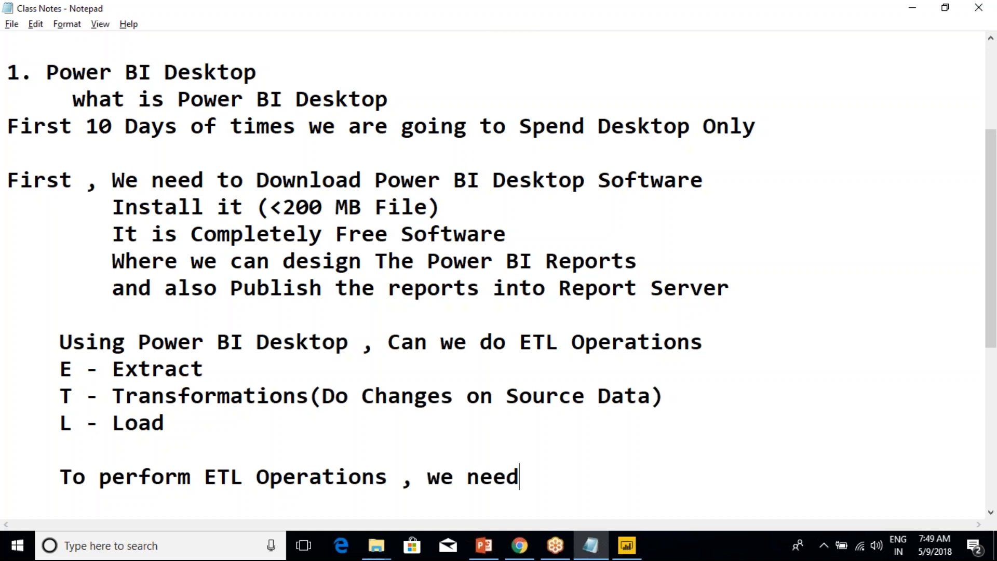
pyautogui.write(' use Wdit Q')
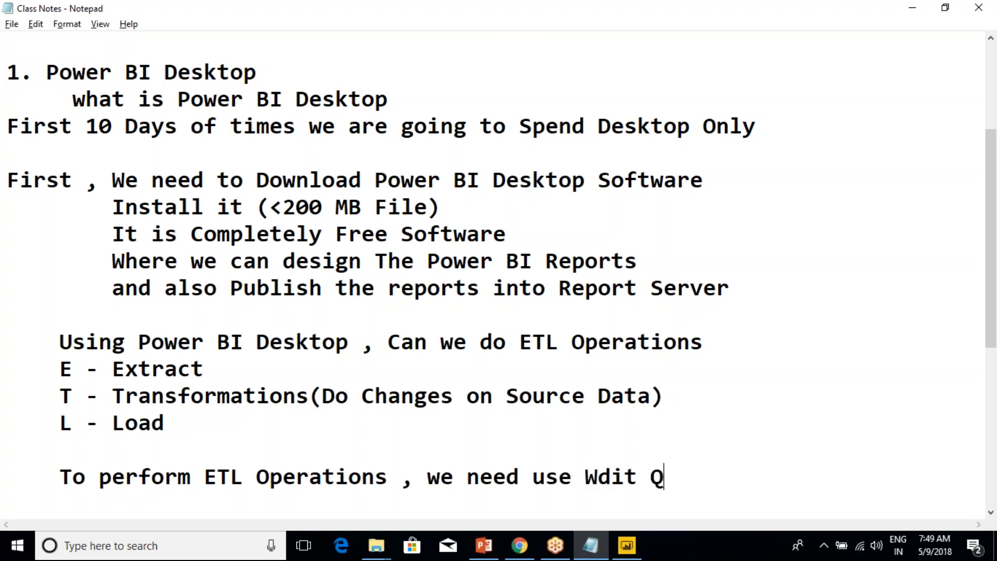
pyautogui.write('ueries Option')
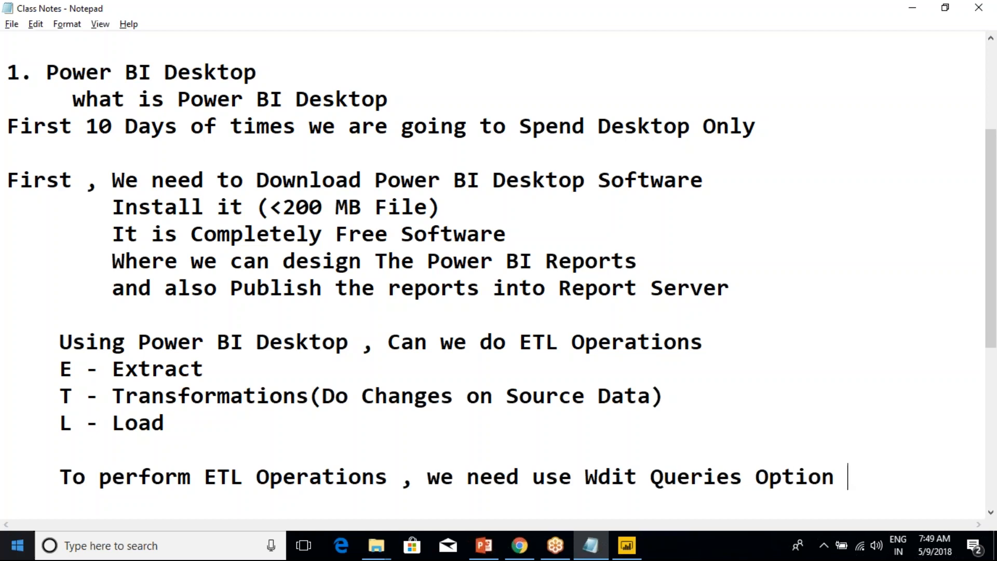
pyautogui.scroll(-1, 129, 524)
pyautogui.click(205, 402)
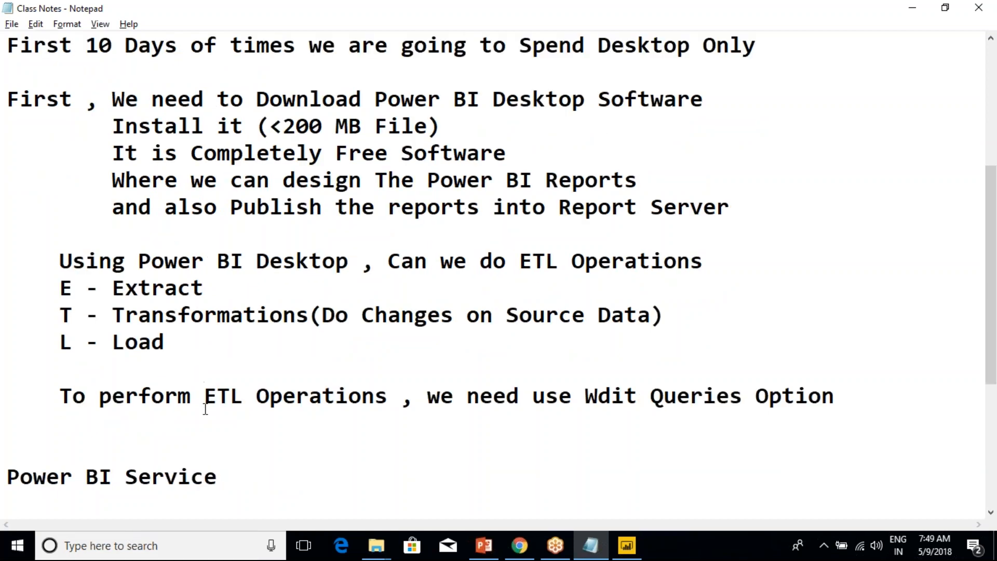
# Switch to Power BI Desktop and look over the available data sources and the query editing options
pyautogui.hotkey('alt', 'Tab')
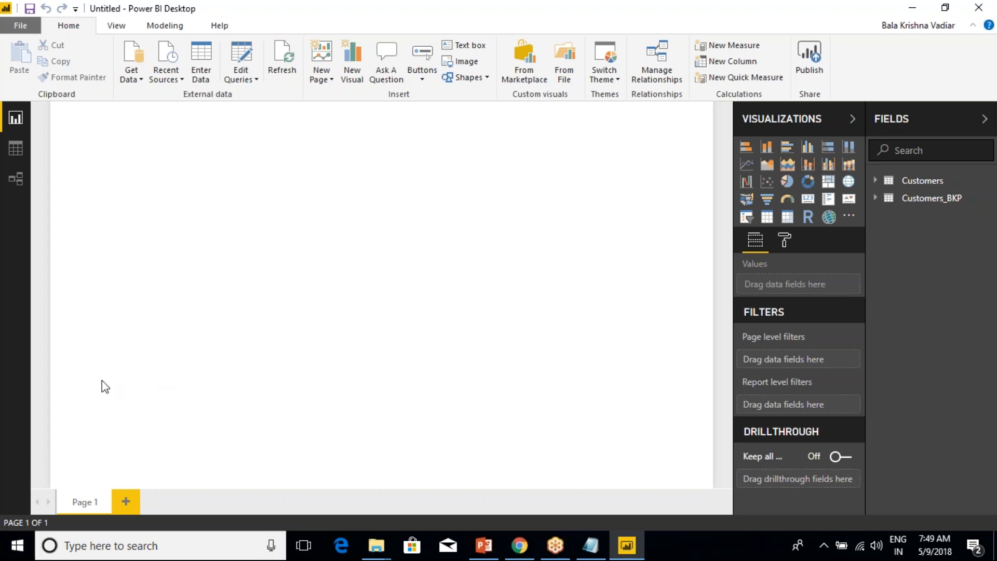
pyautogui.click(139, 83)
pyautogui.click(288, 152)
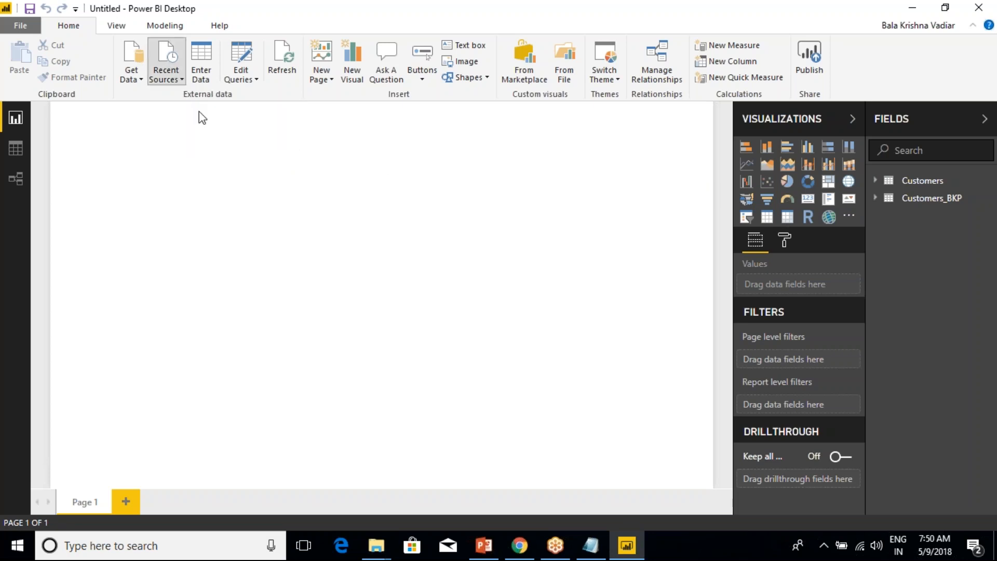
pyautogui.click(256, 80)
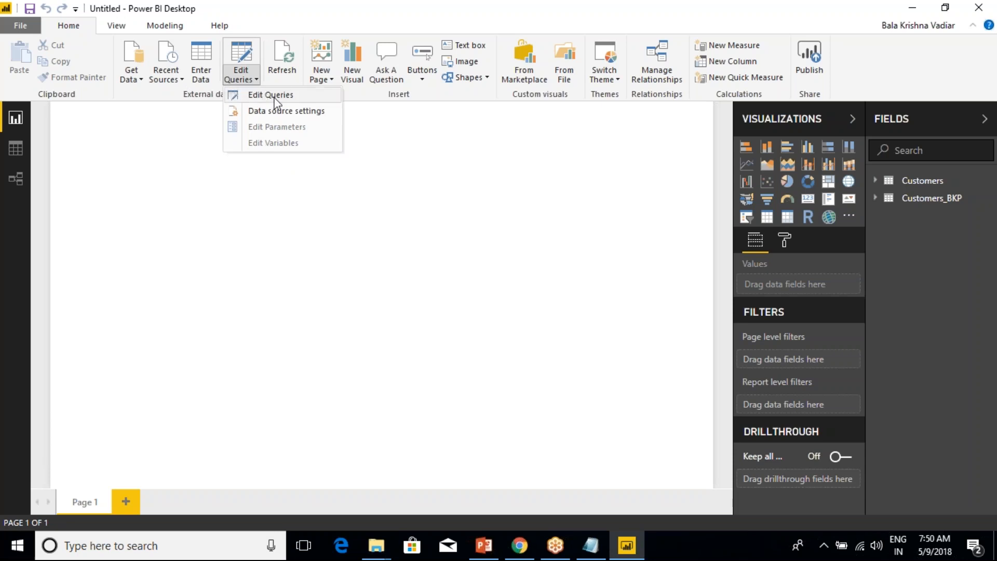
pyautogui.click(152, 187)
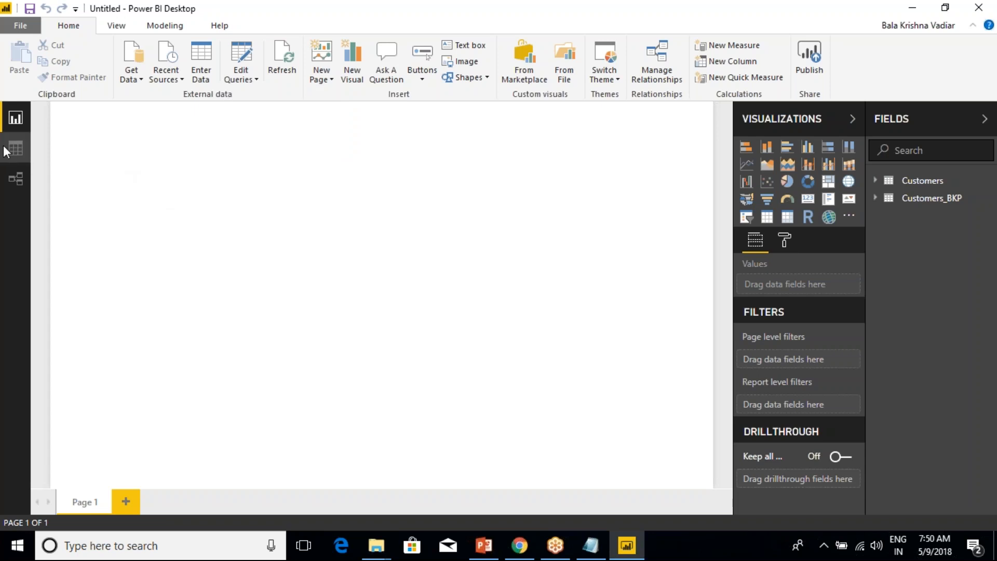
# Show the data view and compare the rows of the Customers and Customers_BKP tables
pyautogui.click(16, 150)
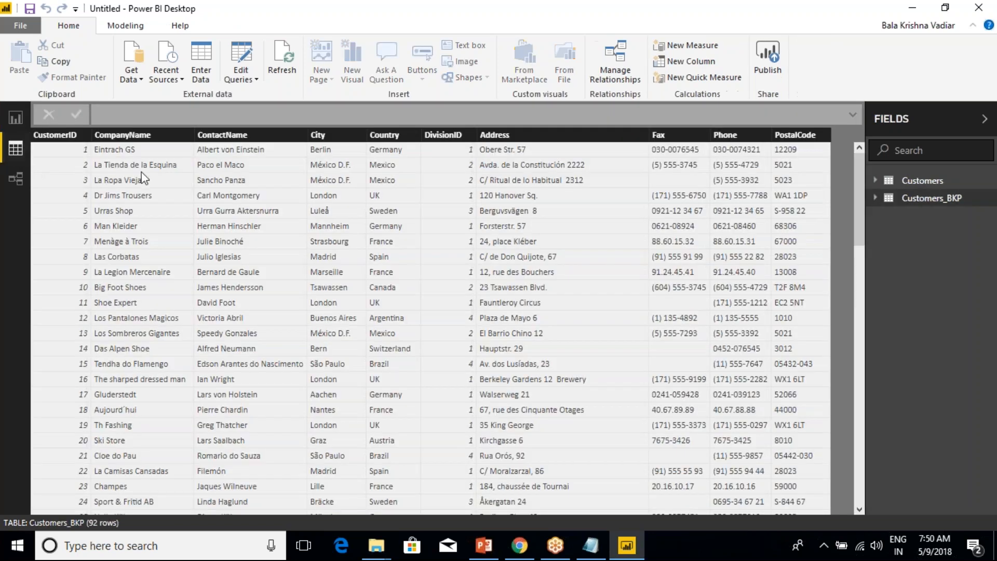
pyautogui.click(923, 182)
pyautogui.click(922, 181)
pyautogui.click(907, 200)
pyautogui.click(906, 202)
pyautogui.click(906, 200)
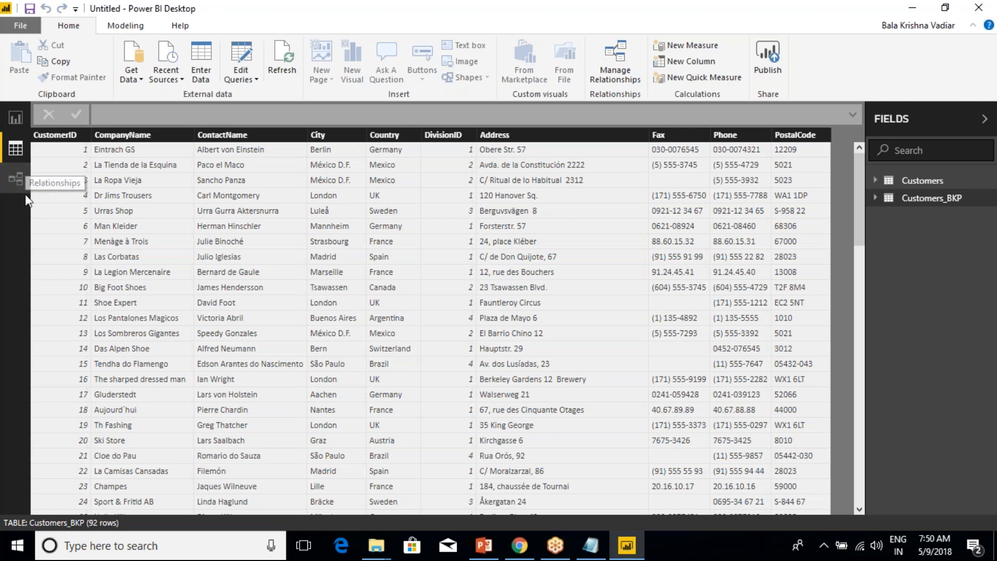
# Move the Customers_BKP table away from Customers in the relationships view, then return through the data view to the report view
pyautogui.click(15, 179)
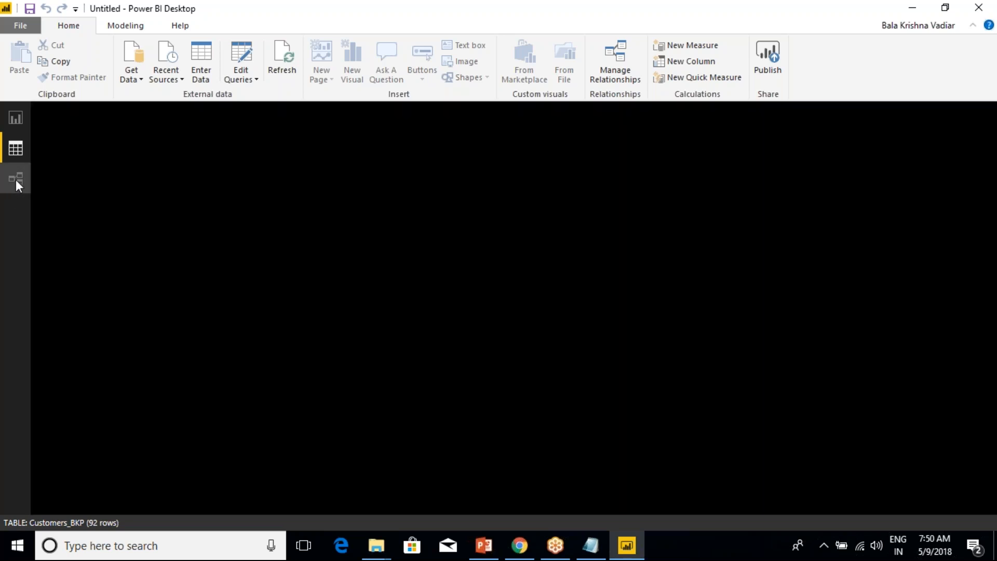
pyautogui.moveTo(347, 258); pyautogui.dragTo(467, 165)
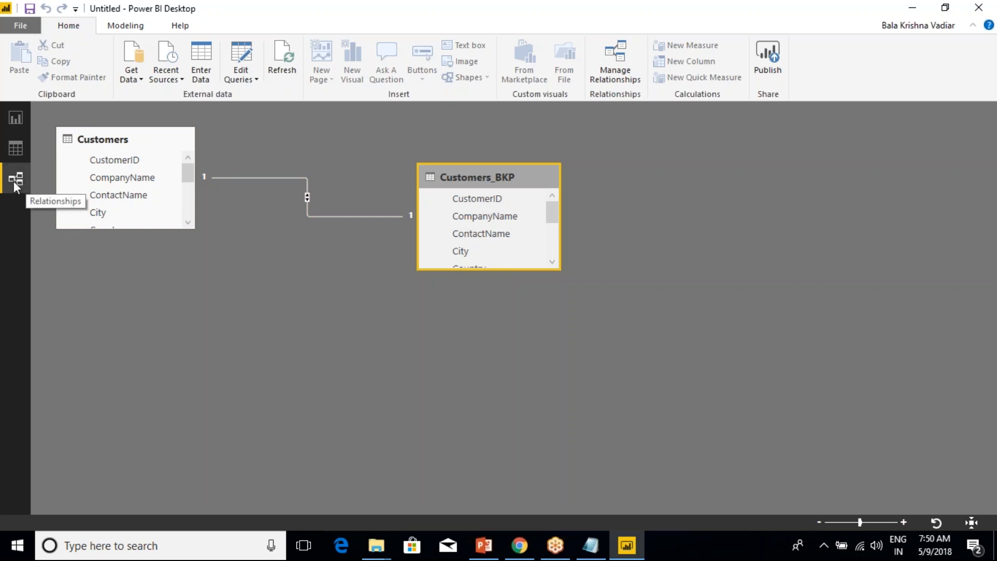
pyautogui.click(14, 150)
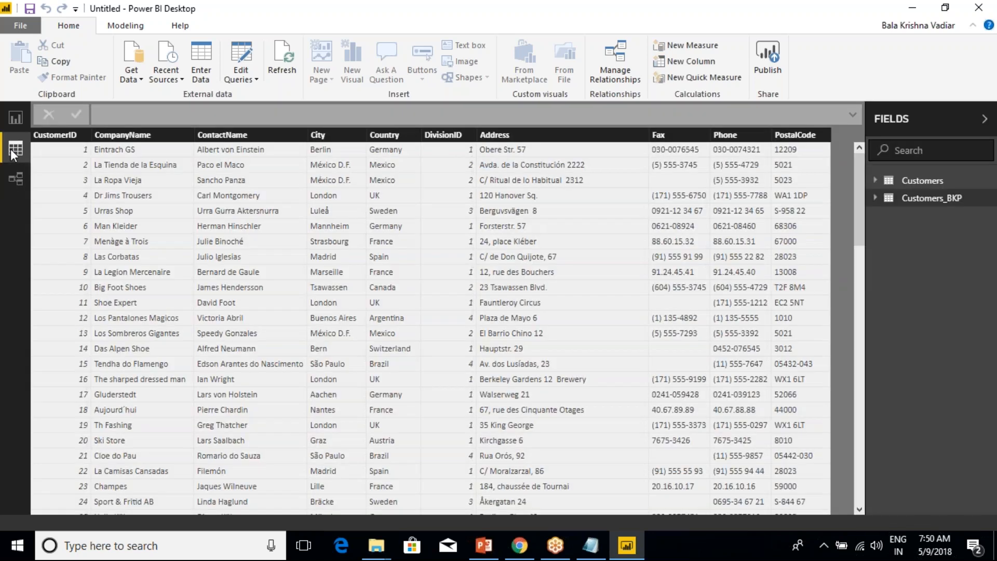
pyautogui.click(16, 119)
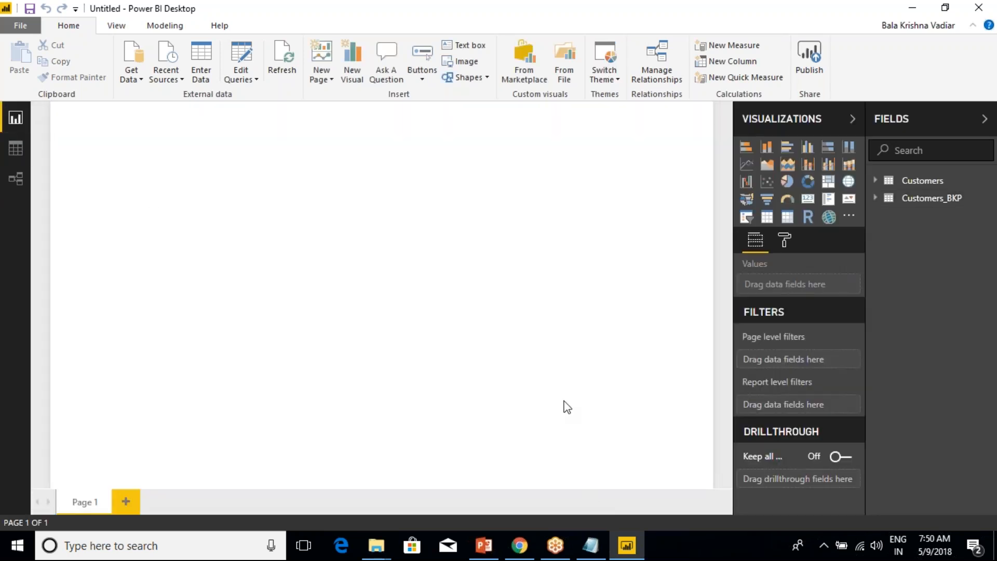
# Return to the Class Notes and insert "Power BI is a In-Memory Tool" as its own line below the "First 10 Days" line
pyautogui.click(590, 545)
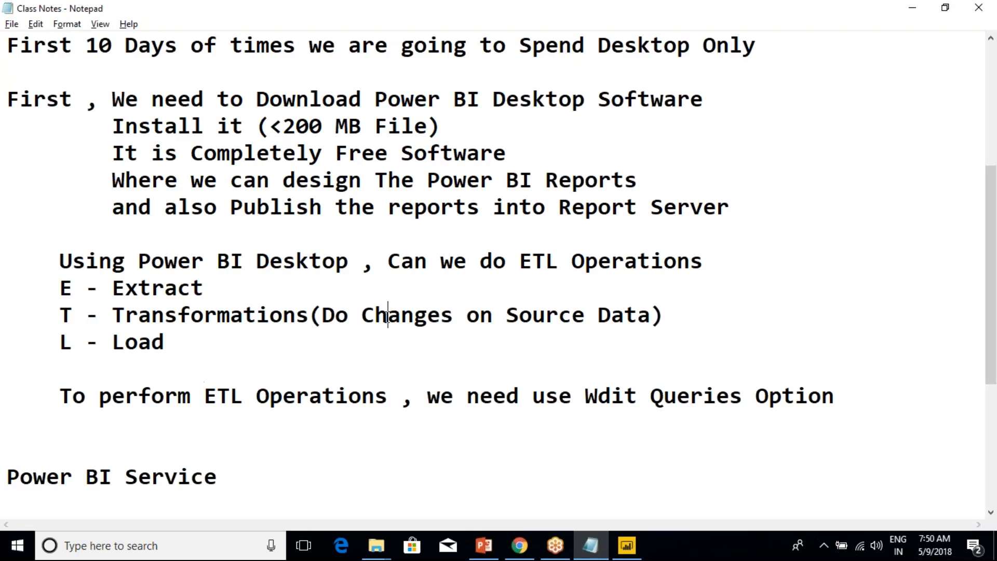
pyautogui.scroll(2, 255, 326)
pyautogui.click(120, 225)
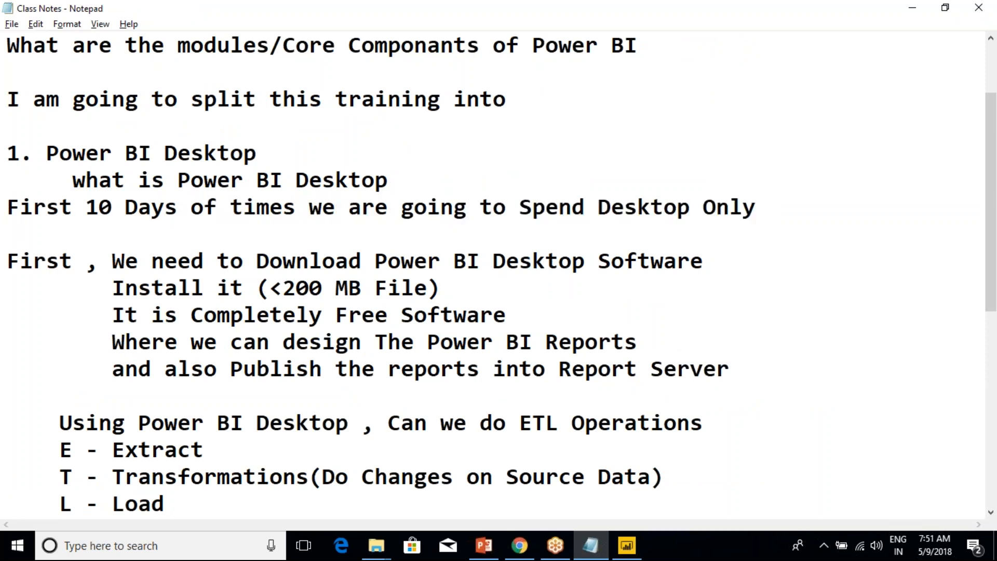
pyautogui.press('Return')
pyautogui.press('Return')
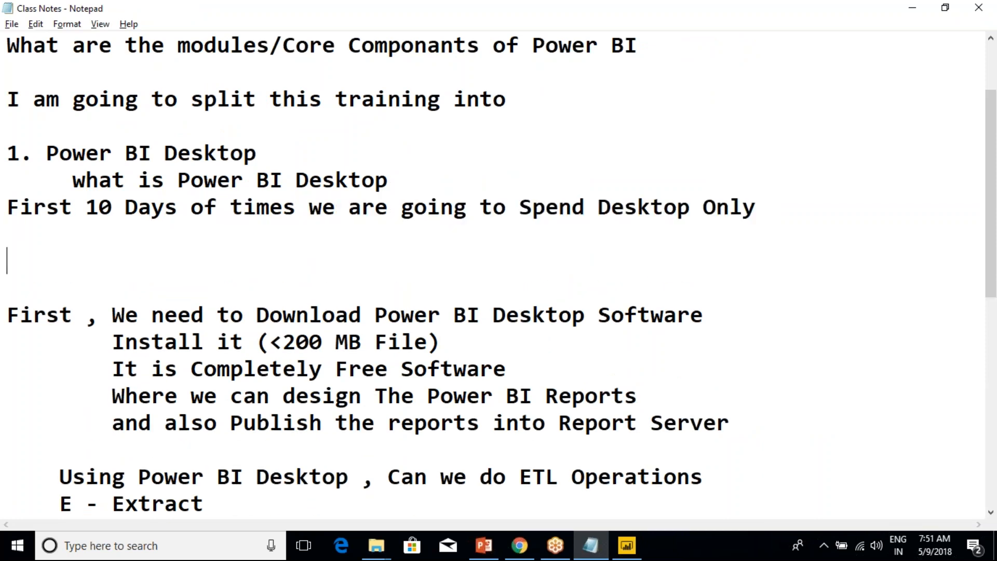
pyautogui.write('Power BI ')
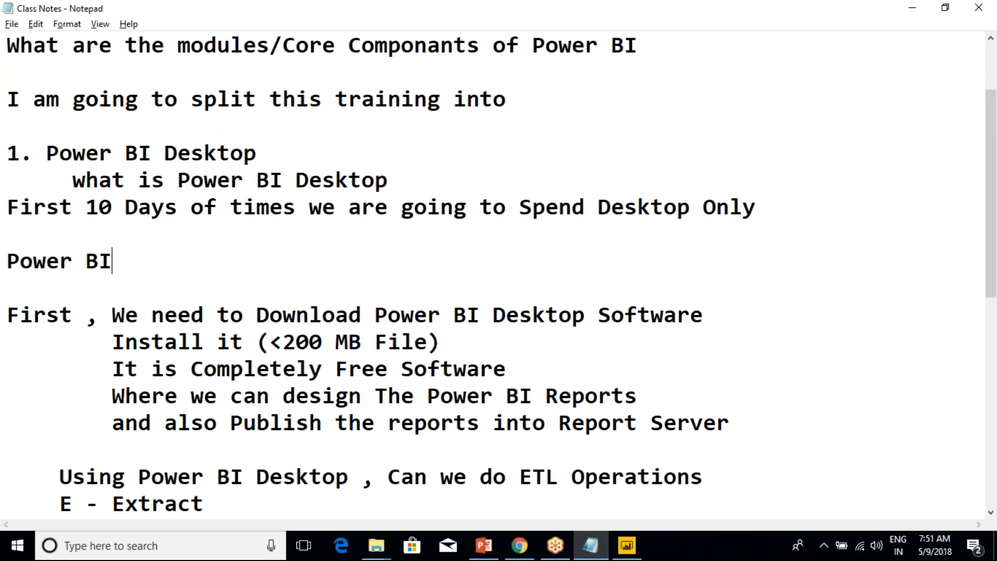
pyautogui.write('is a')
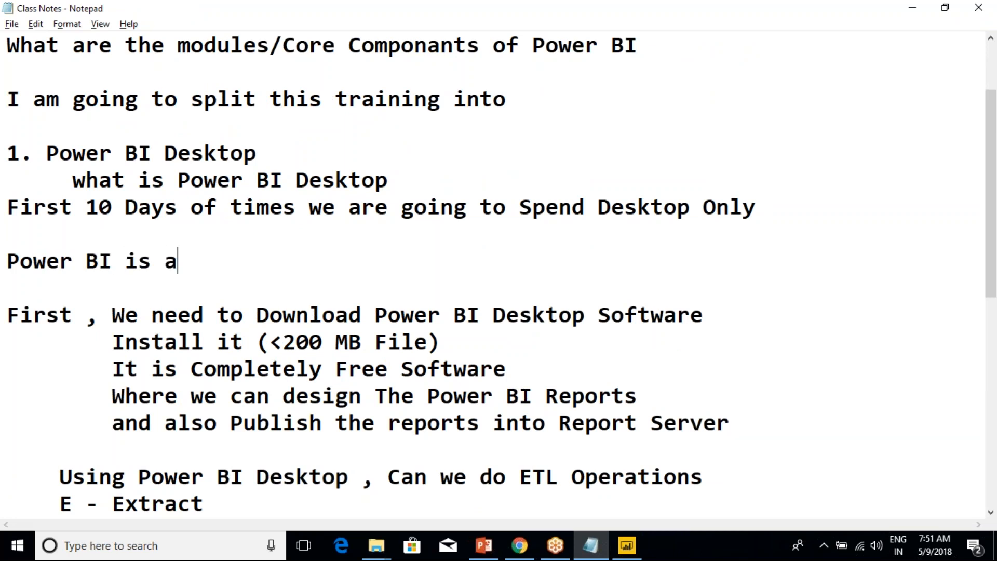
pyautogui.write(' In-Memory Tool')
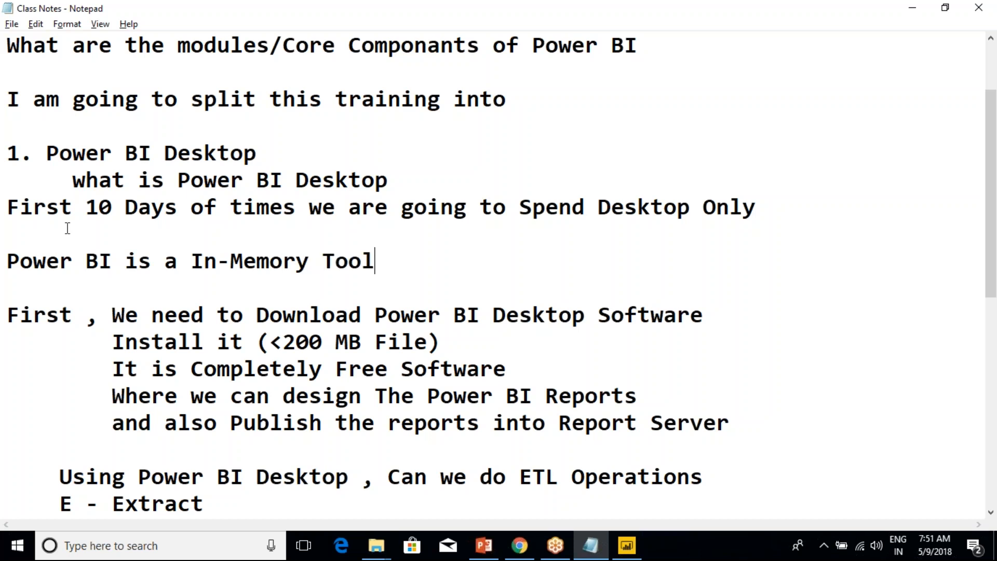
# Review the In-Memory Tool statement by highlighting the whole line in the class notes
pyautogui.moveTo(358, 262); pyautogui.dragTo(7, 234)
pyautogui.click(178, 262)
pyautogui.click(243, 262)
pyautogui.moveTo(405, 267); pyautogui.dragTo(6, 261)
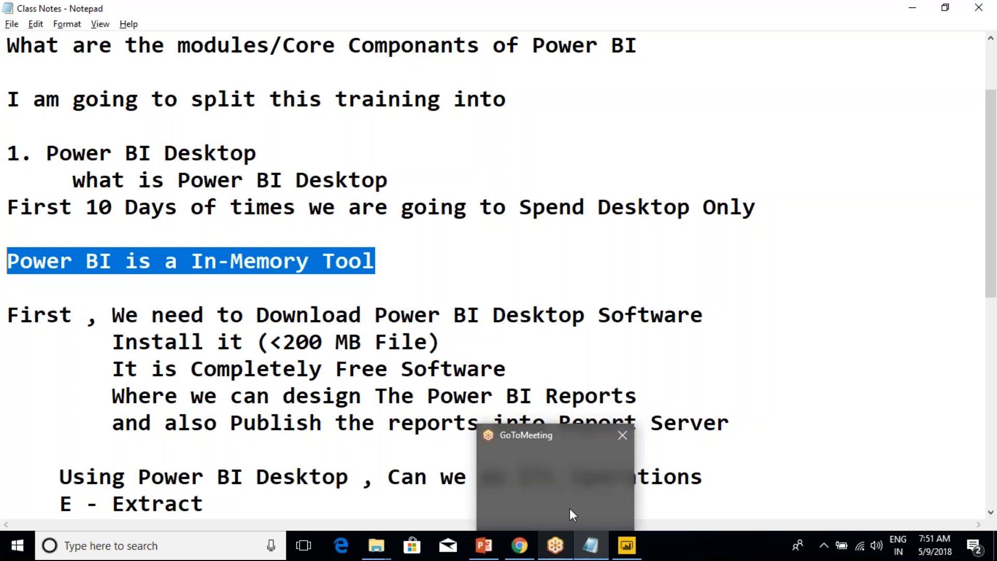
# Check the GoToMeeting window, then return to the class notes and clear the text highlight
pyautogui.click(574, 494)
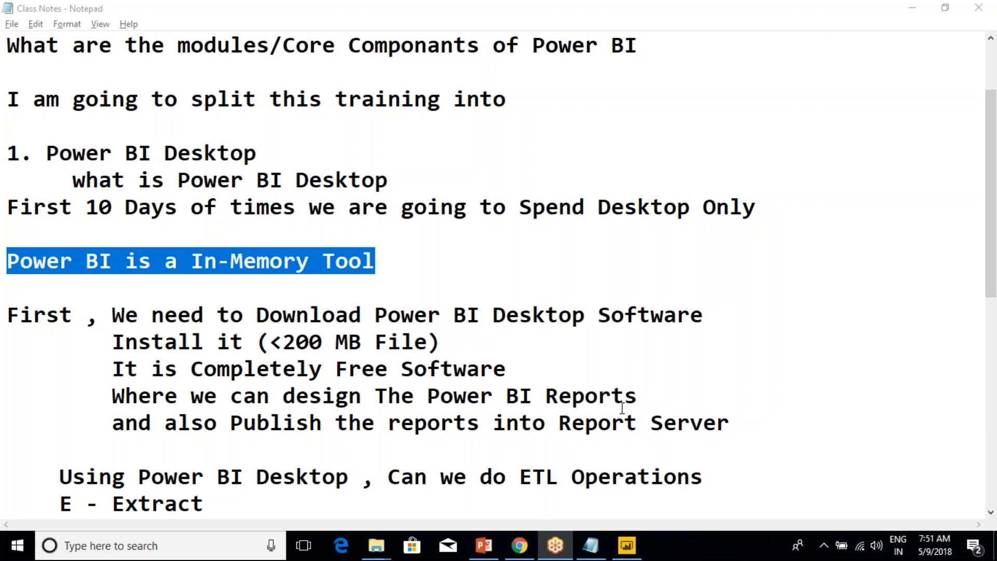
pyautogui.moveTo(560, 557)
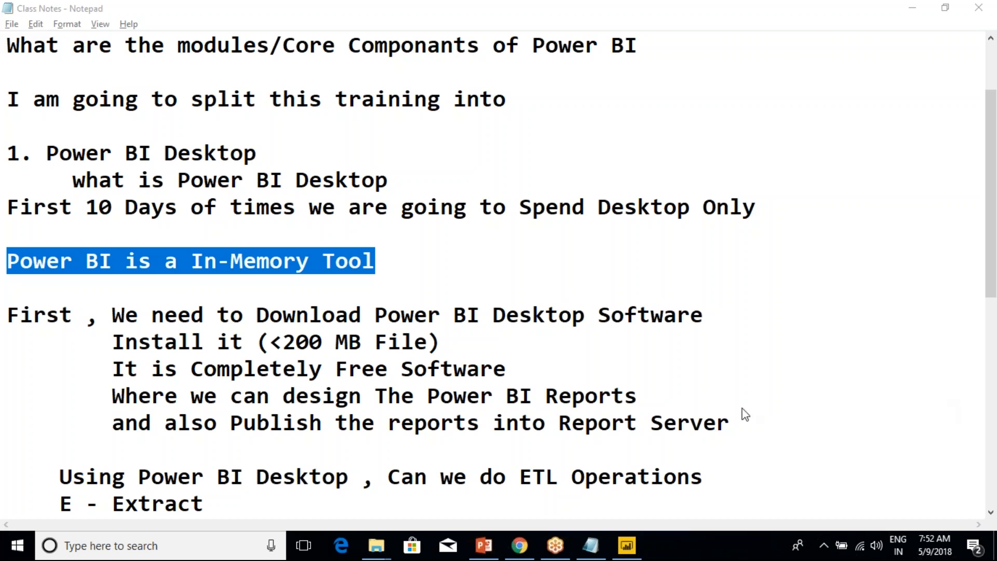
pyautogui.click(468, 313)
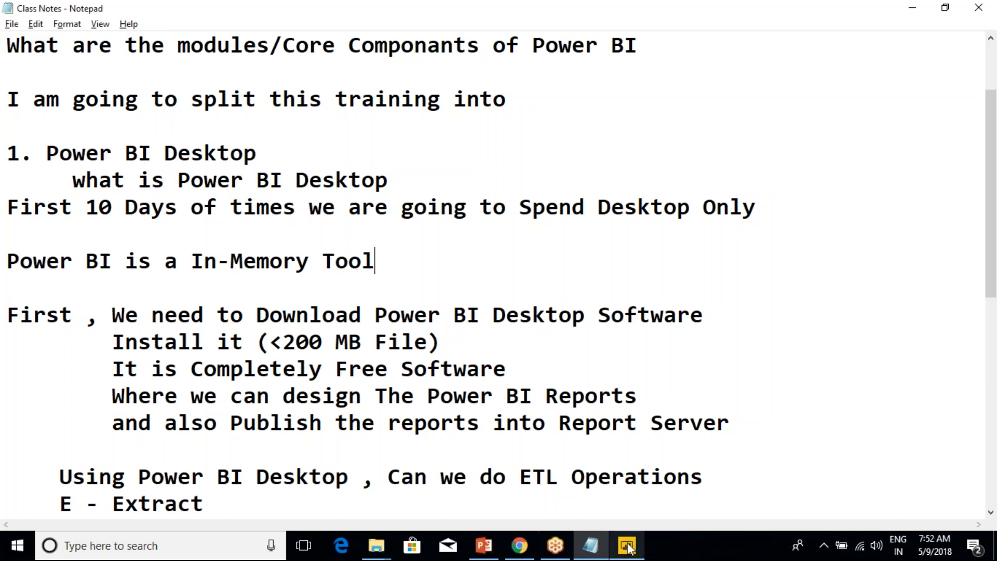
# Switch to Power BI Desktop's data view and examine the CompanyName, ContactName and City columns of Customers_BKP
pyautogui.click(617, 506)
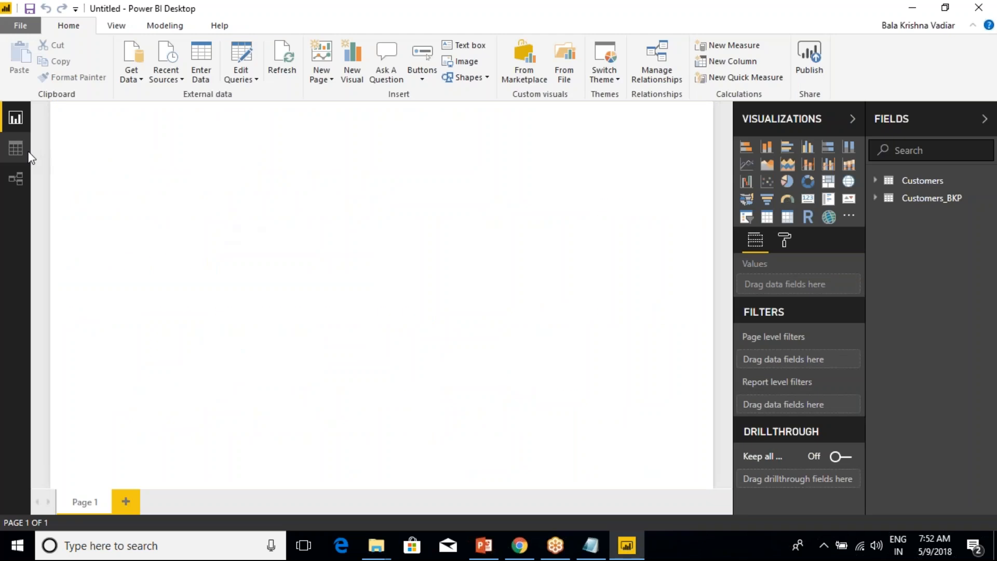
pyautogui.click(13, 150)
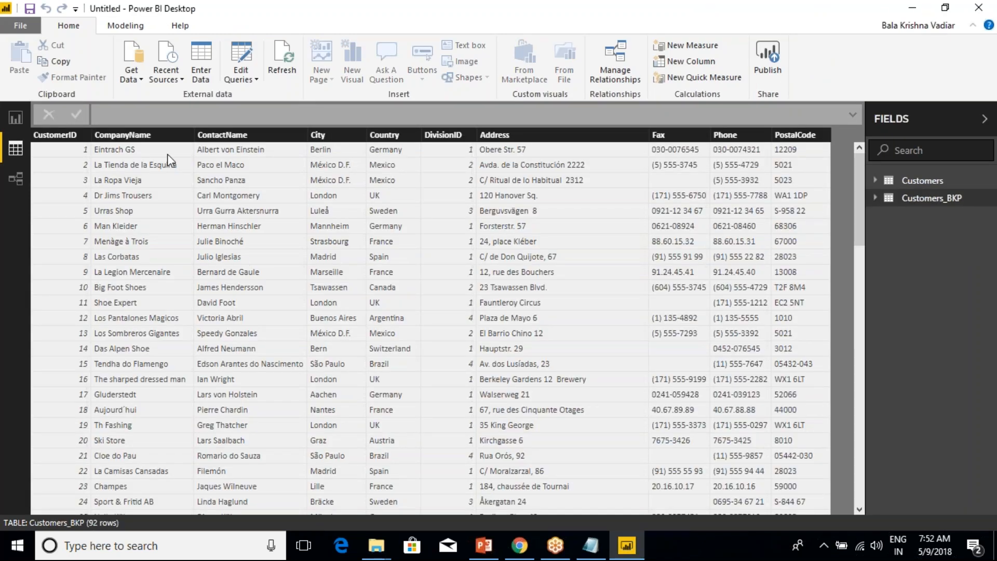
pyautogui.click(138, 135)
pyautogui.click(247, 145)
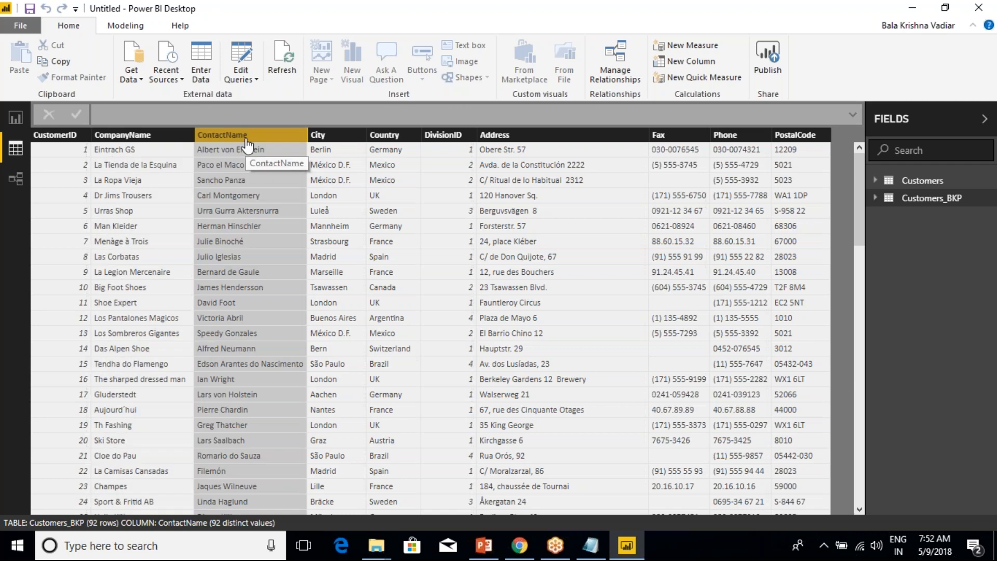
pyautogui.click(329, 140)
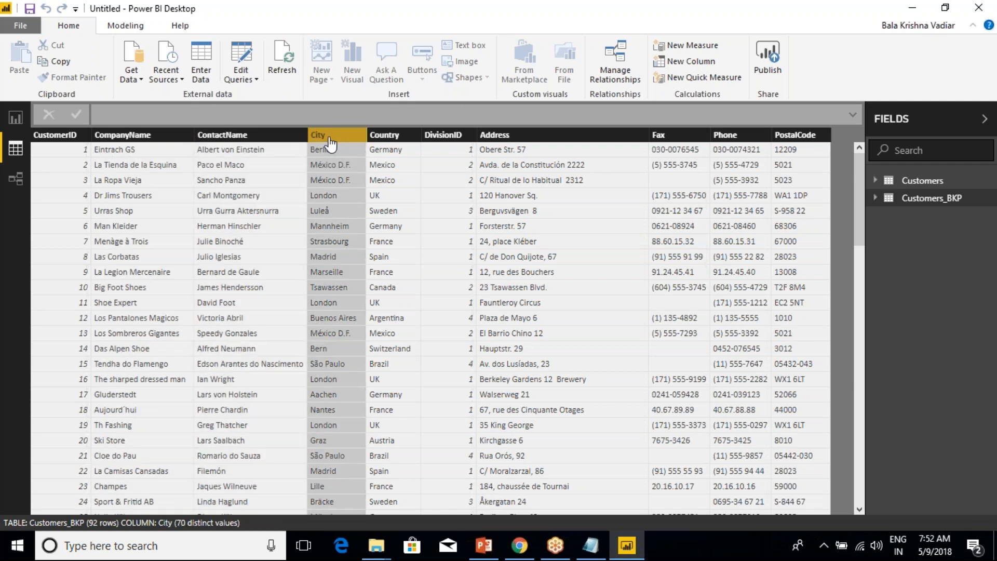
pyautogui.click(122, 164)
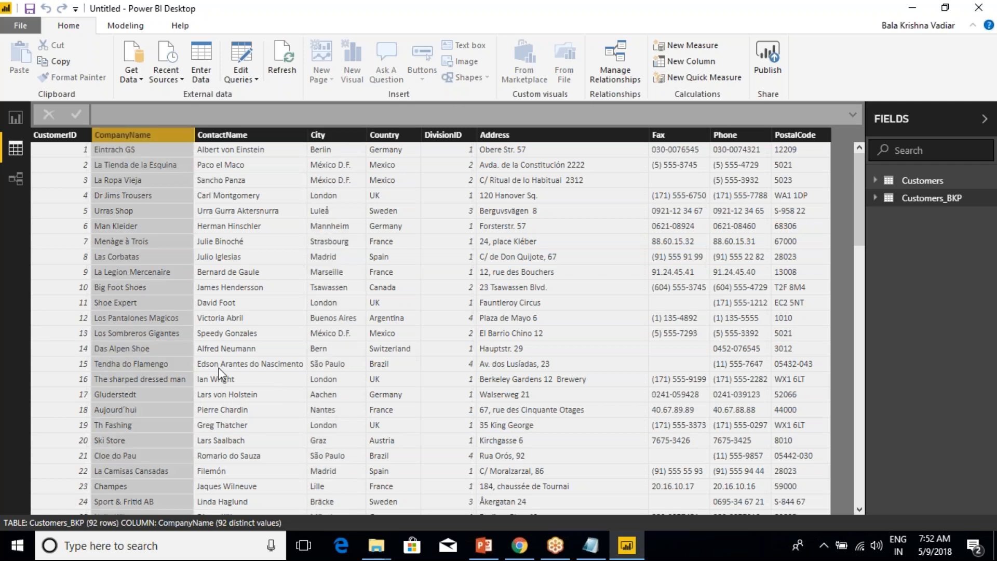
# Check the Customers workbook in File Explorer's Datasources folder and return to Power BI Desktop
pyautogui.moveTo(376, 548)
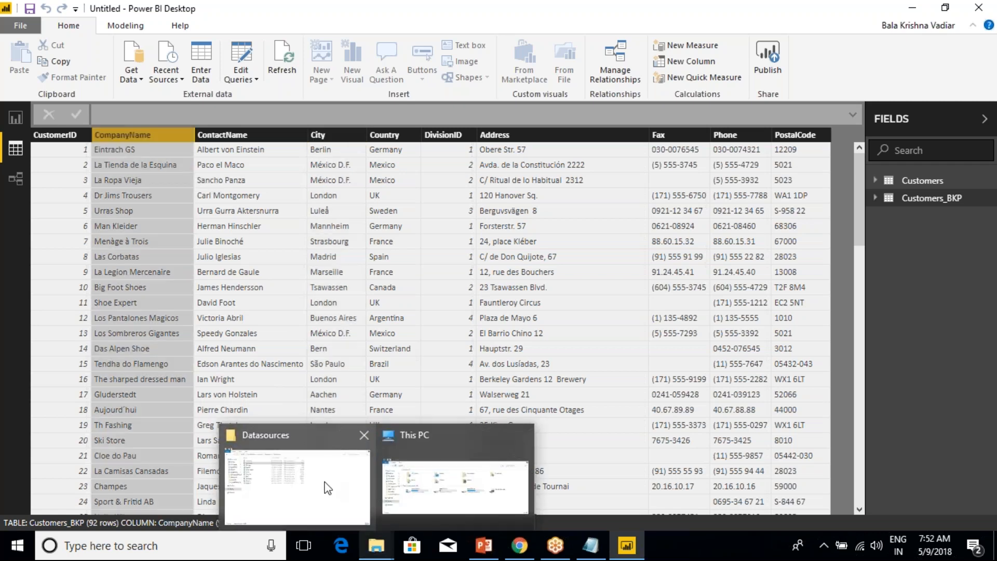
pyautogui.click(338, 487)
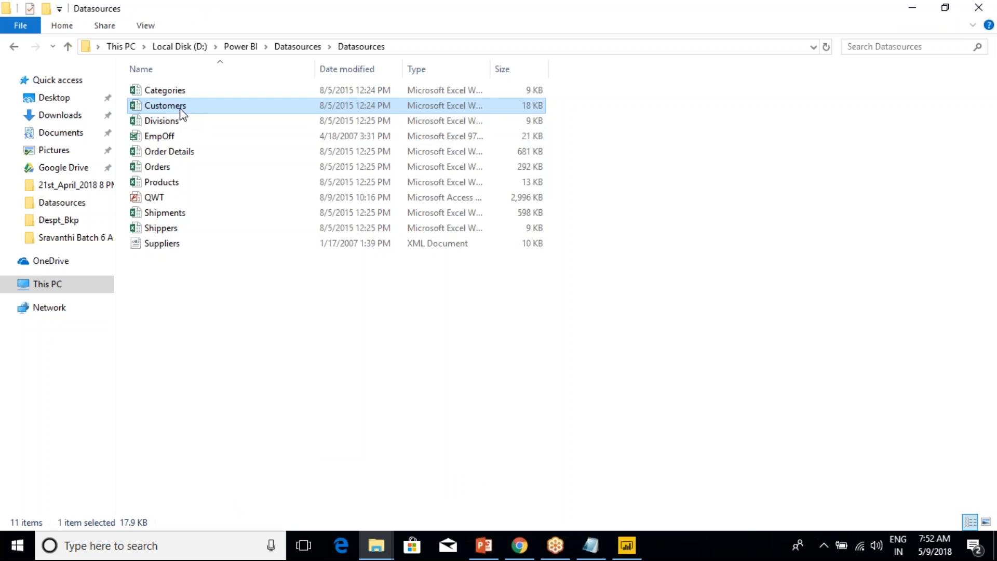
pyautogui.moveTo(183, 112)
pyautogui.click(626, 545)
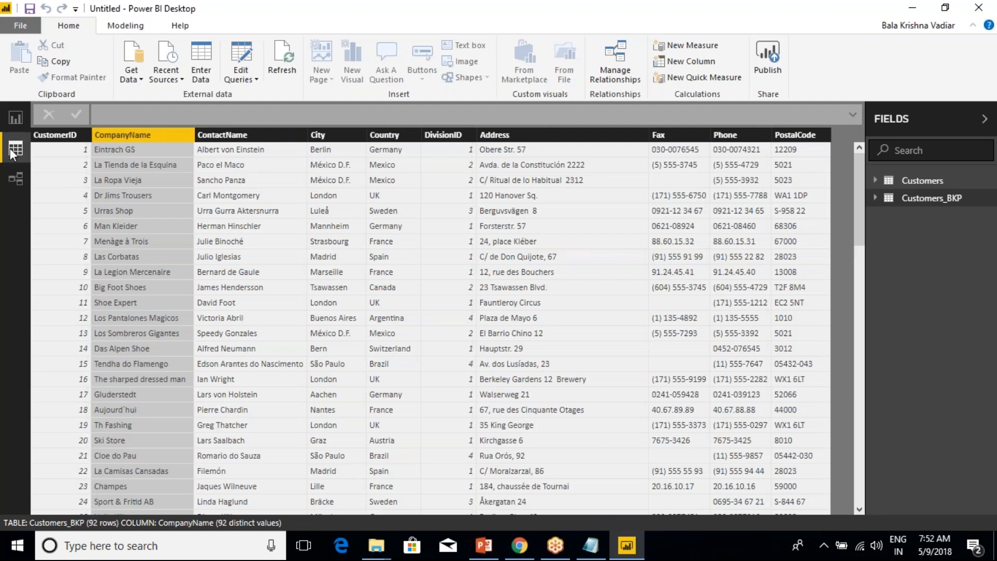
# View the blank report page, return to the data view, and examine the CustomerID, CompanyName and ContactName columns of Customers_BKP
pyautogui.click(11, 120)
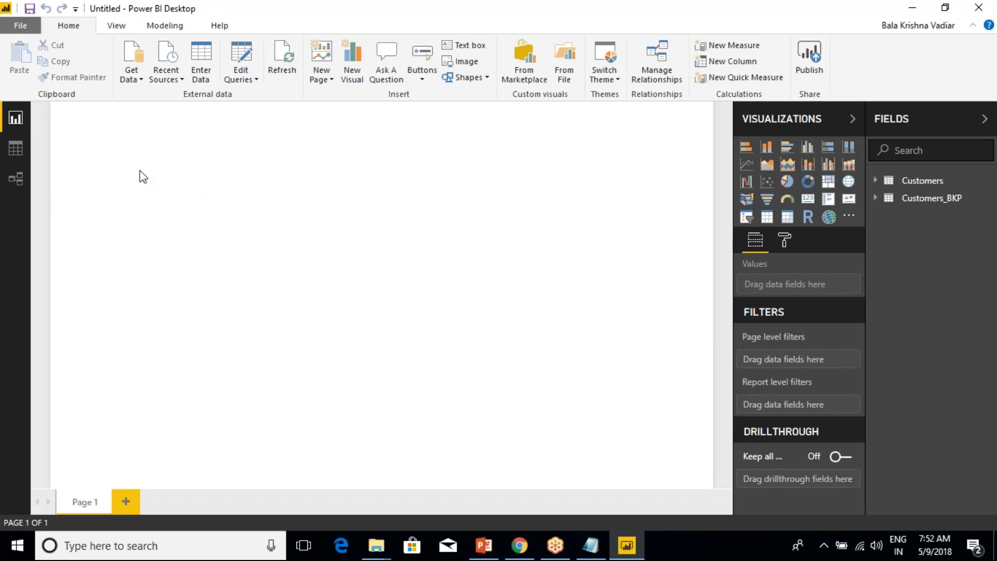
pyautogui.click(19, 149)
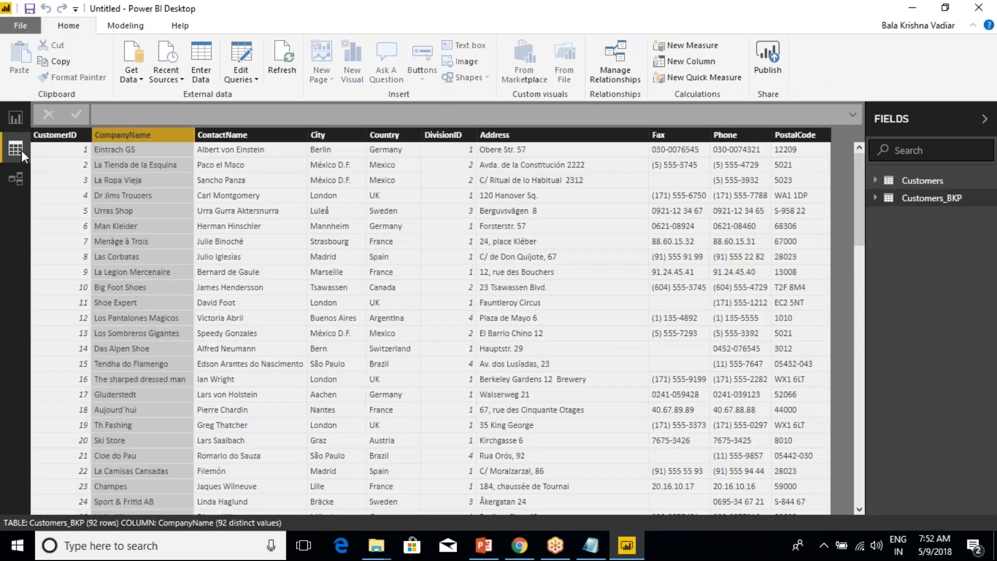
pyautogui.click(67, 137)
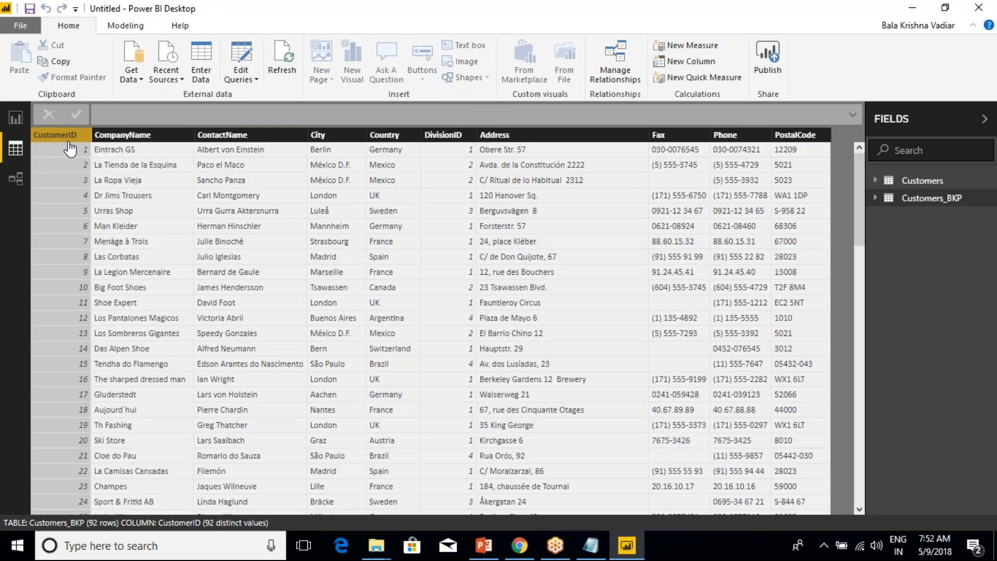
pyautogui.click(137, 138)
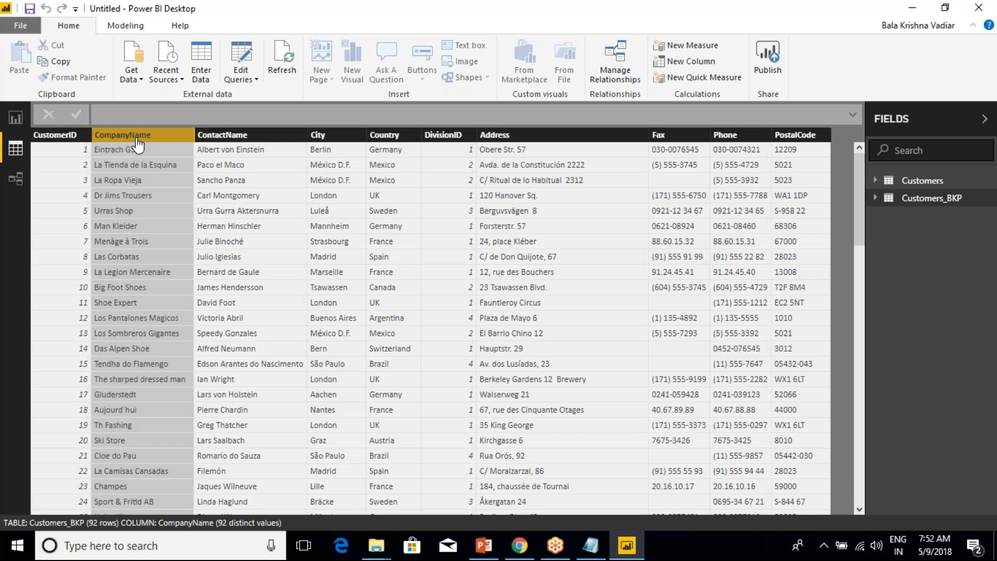
pyautogui.click(239, 136)
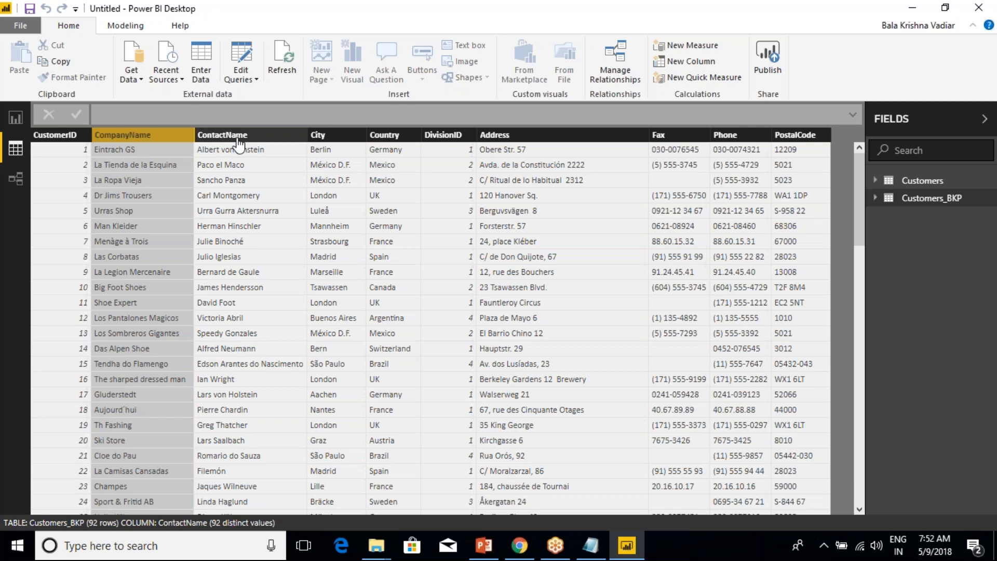
pyautogui.click(67, 136)
pyautogui.click(137, 138)
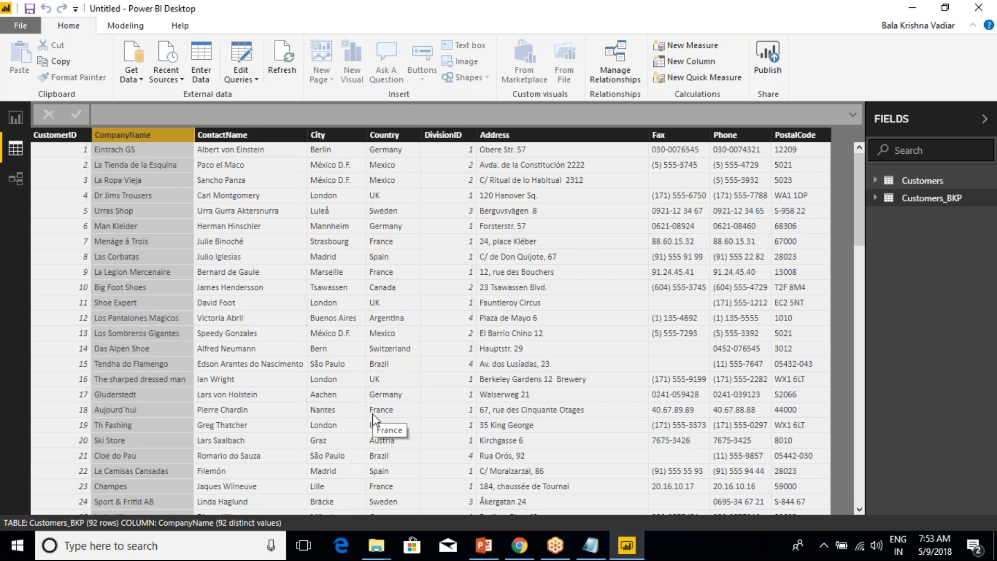
# Revisit the Datasources folder, and highlight "Power BI is a In-Memory Tool" in the Class Notes
pyautogui.moveTo(376, 545)
pyautogui.click(337, 495)
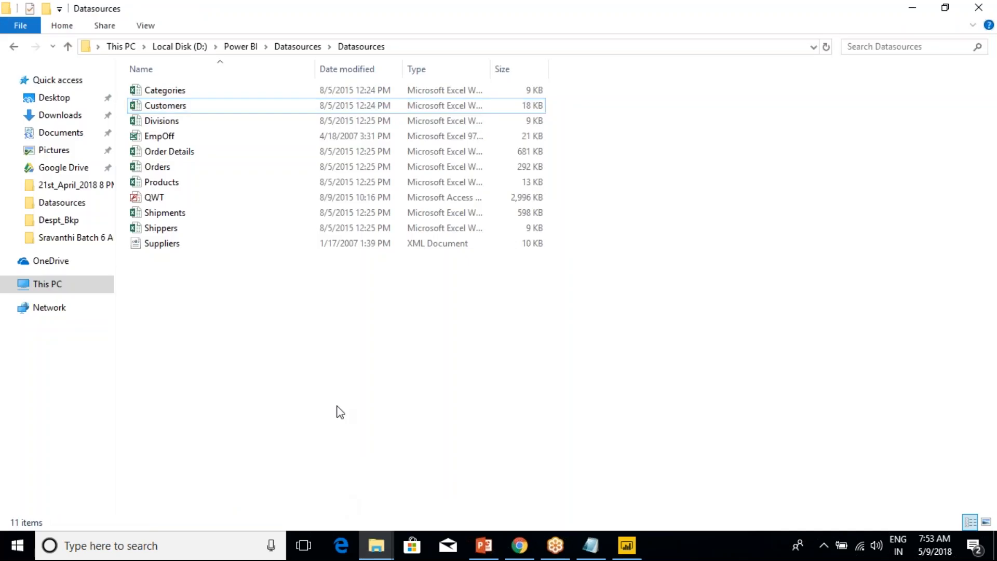
pyautogui.hotkey('alt', 'Tab')
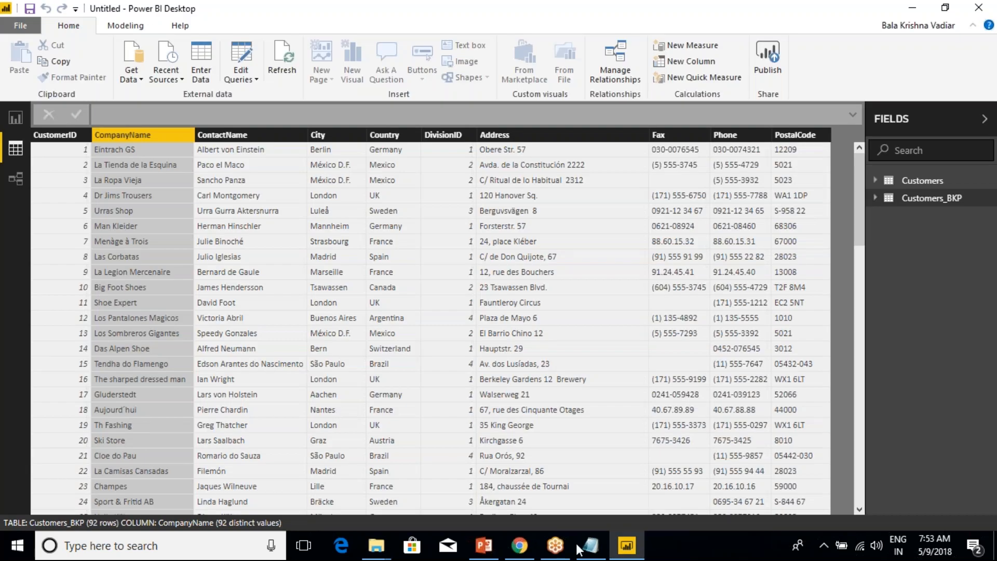
pyautogui.moveTo(592, 532)
pyautogui.click(592, 493)
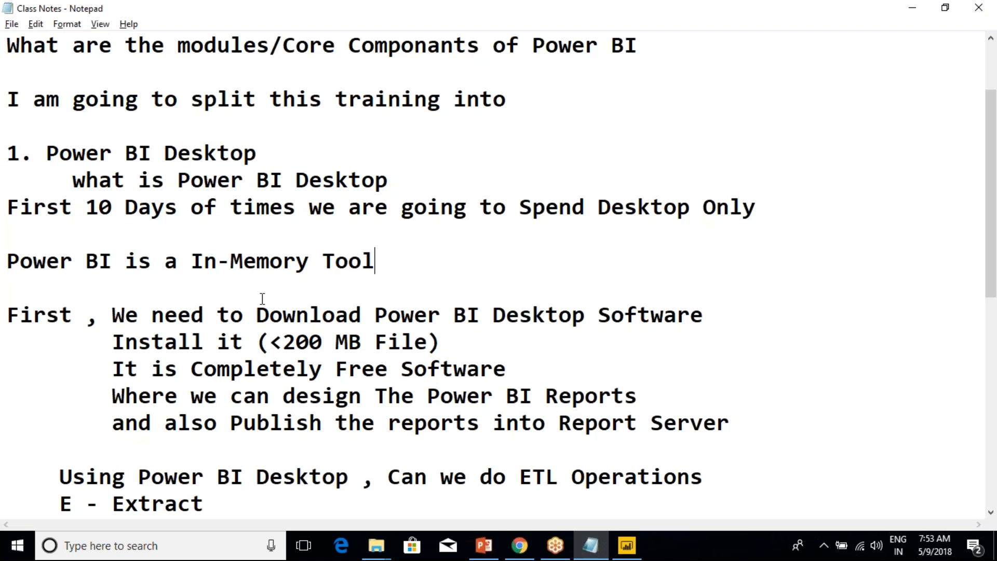
pyautogui.moveTo(375, 261); pyautogui.dragTo(11, 265)
# Return to Power BI Desktop, review the common Get Data sources, and examine the Customers table's City column
pyautogui.hotkey('alt', 'Tab')
pyautogui.click(132, 73)
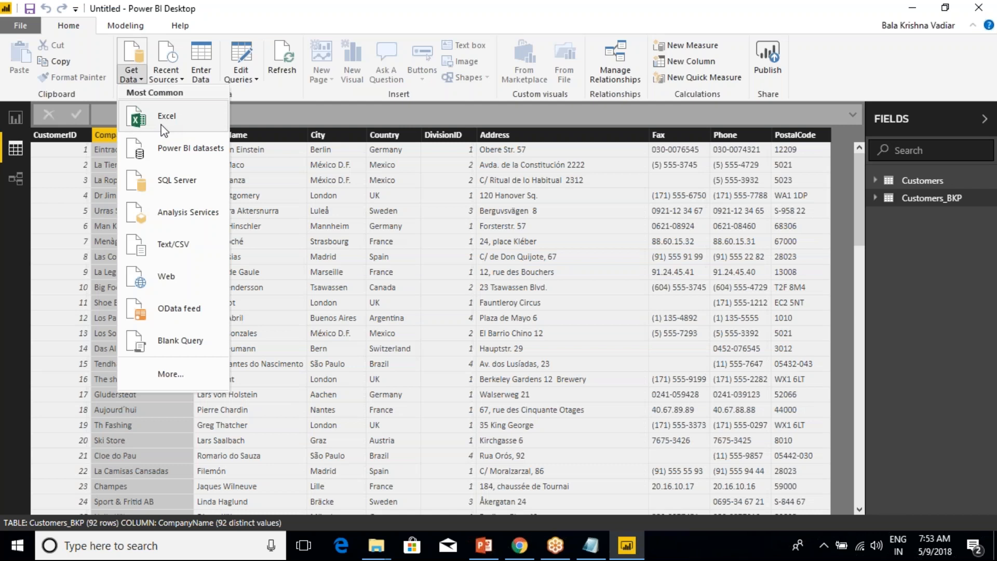
pyautogui.click(284, 112)
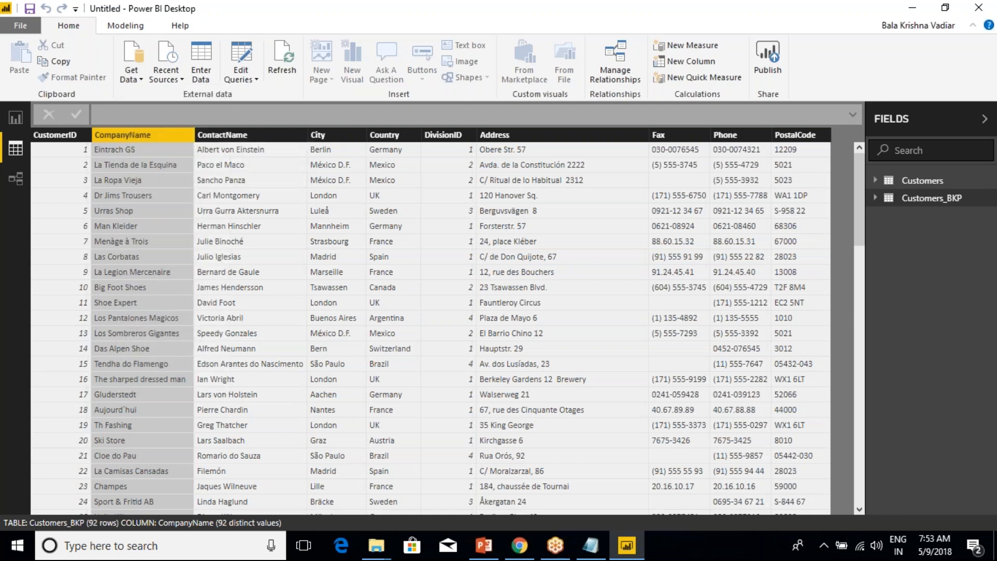
pyautogui.click(903, 185)
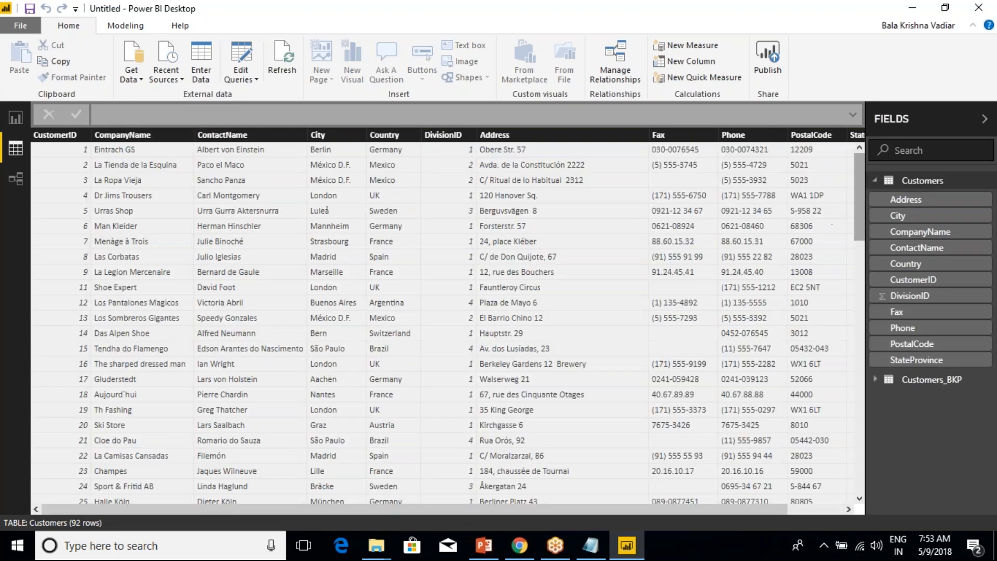
pyautogui.click(876, 180)
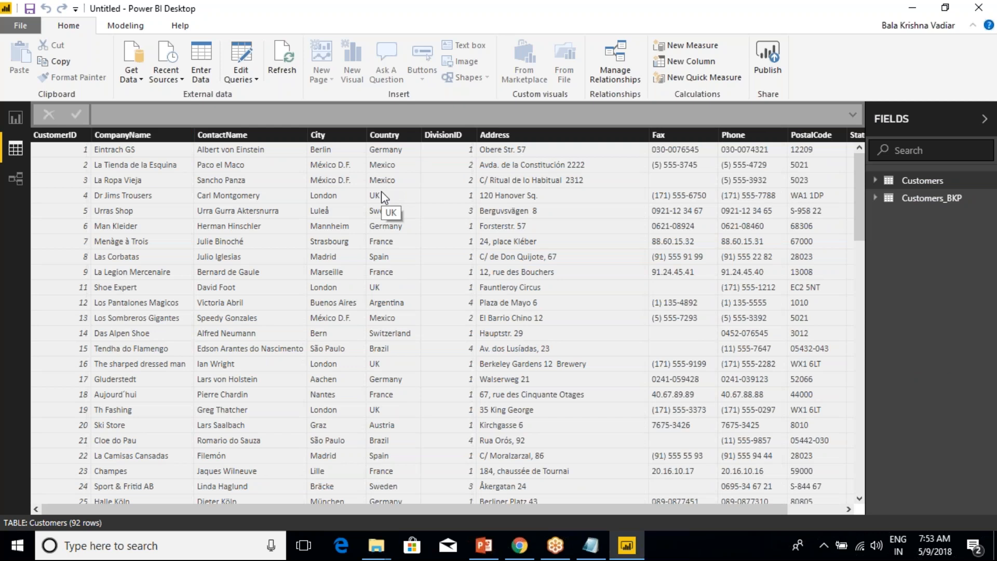
pyautogui.click(318, 134)
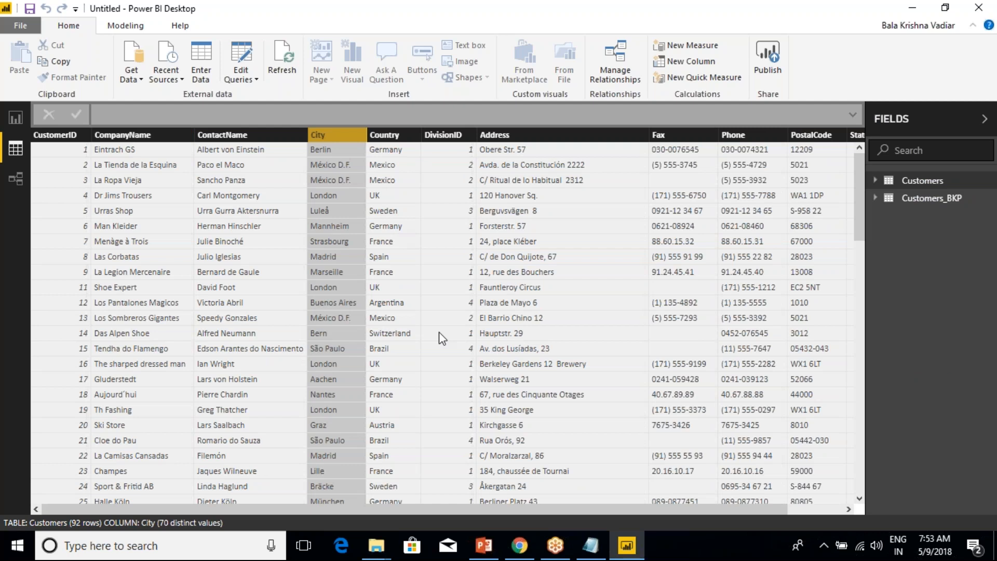
# Switch back to the Class Notes and highlight the whole In-Memory Tool line again
pyautogui.hotkey('alt', 'Tab')
pyautogui.click(268, 267)
pyautogui.moveTo(399, 269); pyautogui.dragTo(7, 269)
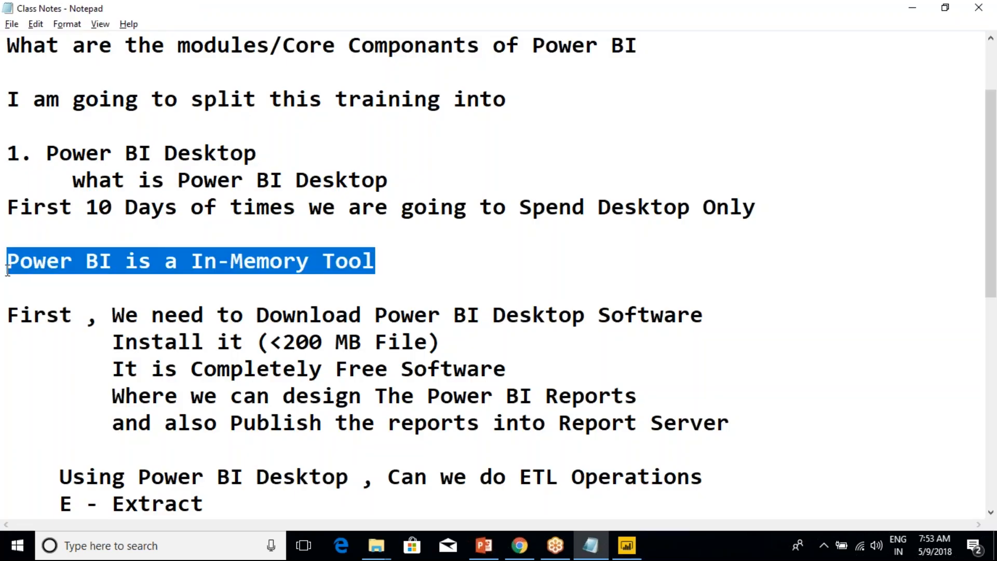
# Point out the Customers workbook as the source file in the Datasources folder and switch back to Power BI Desktop
pyautogui.hotkey('alt', 'Tab')
pyautogui.moveTo(377, 554)
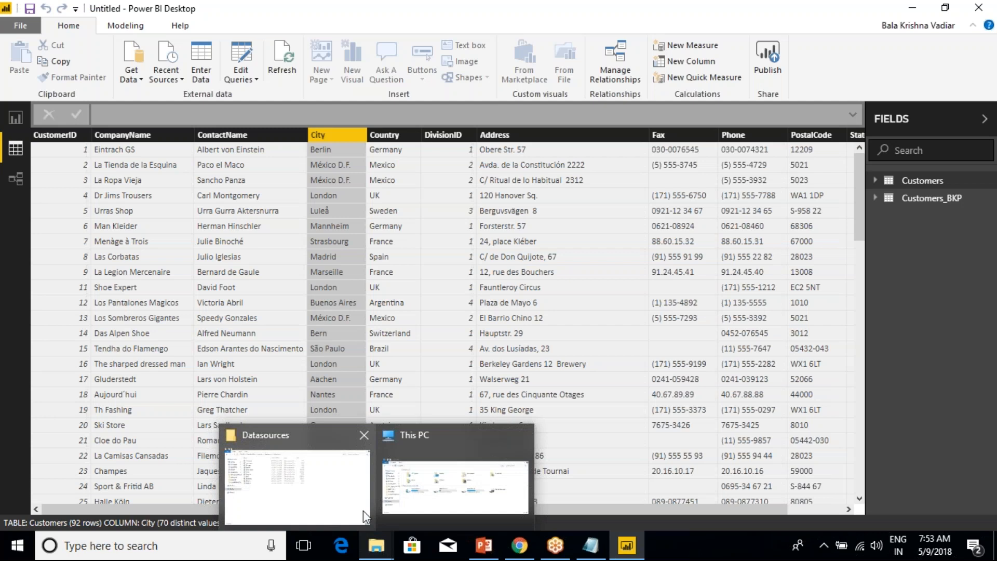
pyautogui.click(336, 499)
pyautogui.click(170, 105)
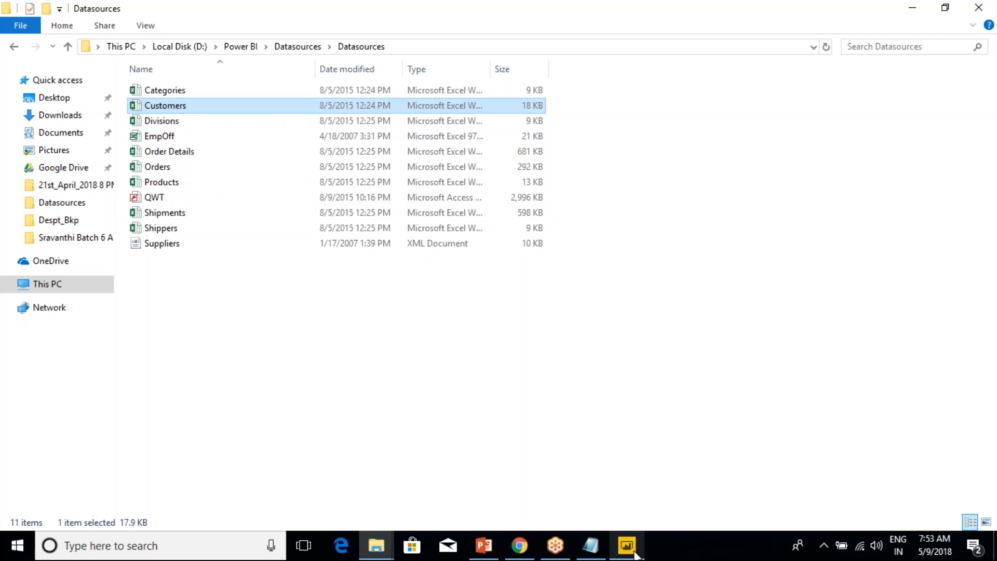
pyautogui.moveTo(629, 548)
pyautogui.click(633, 507)
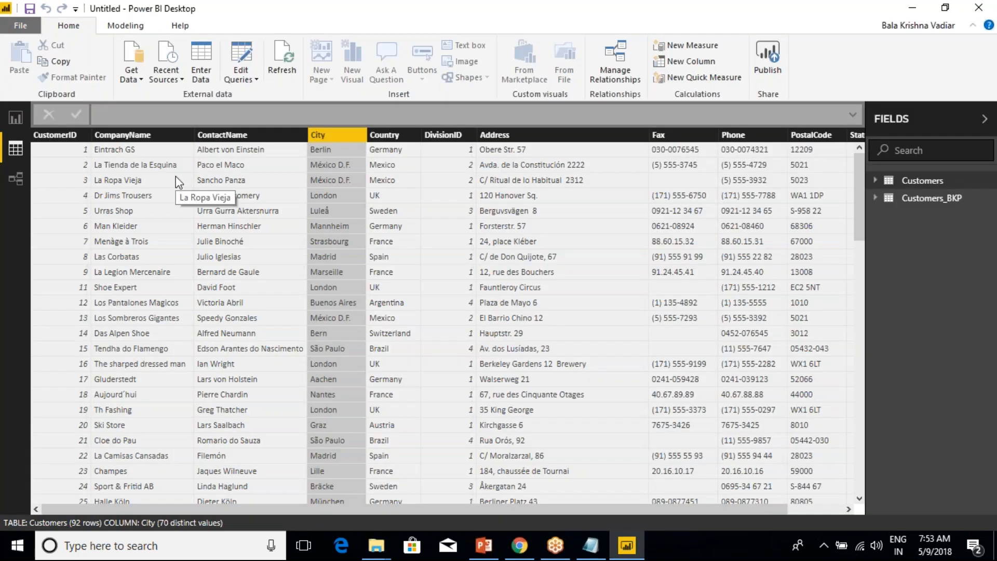
# Examine the CustomerID column of the Customers table from the first row to the last
pyautogui.click(62, 141)
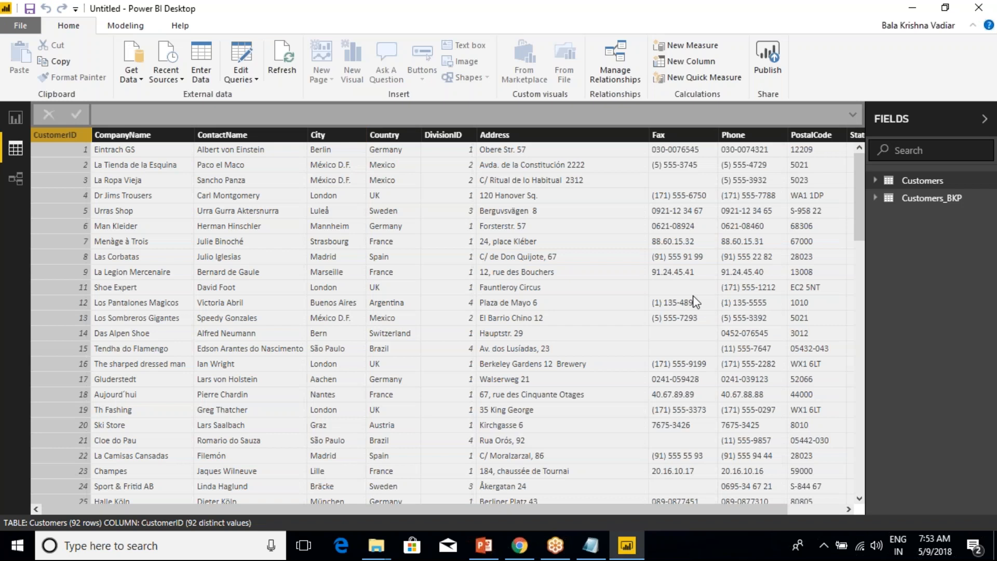
pyautogui.moveTo(856, 163); pyautogui.dragTo(113, 500)
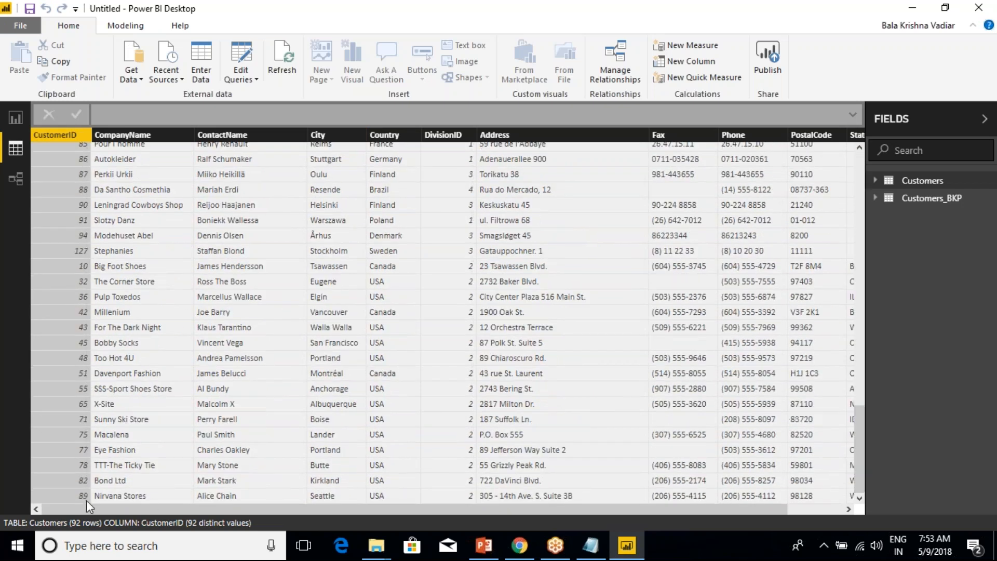
pyautogui.scroll(15, 142, 460)
pyautogui.scroll(-15, 141, 460)
pyautogui.scroll(20, 84, 471)
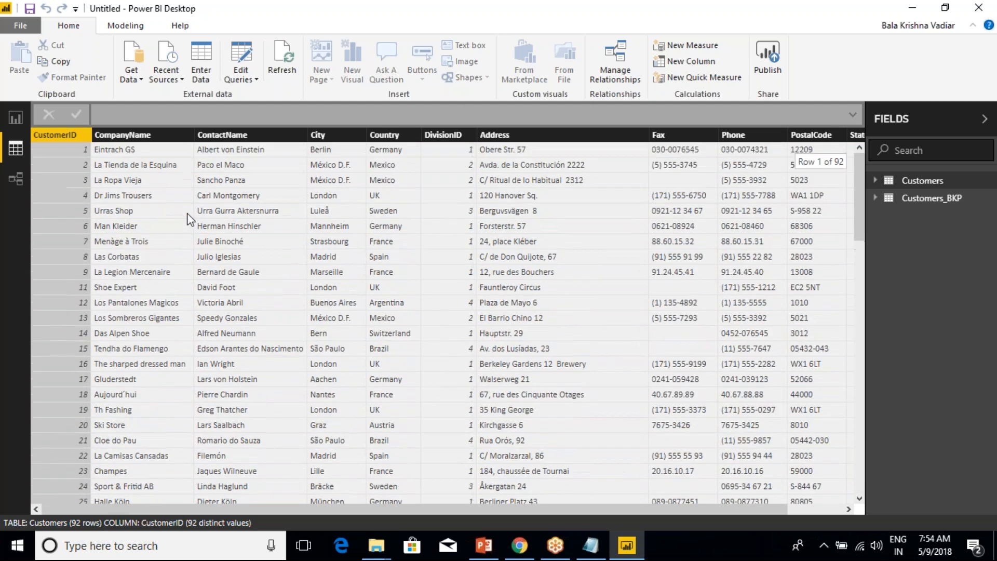
pyautogui.scroll(-20, 189, 218)
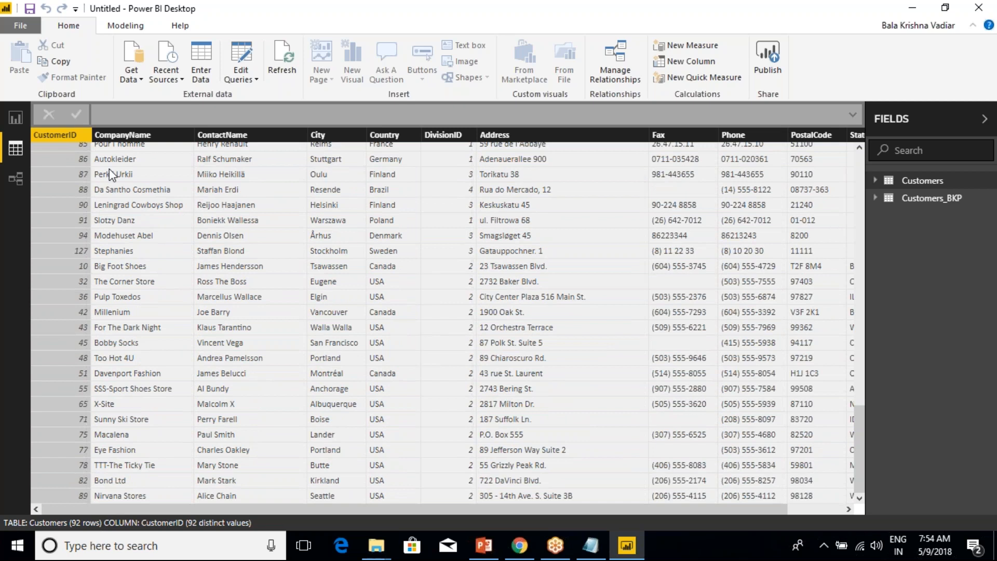
# Point out the Refresh command, and visit the report view before returning to the Customers data
pyautogui.click(283, 57)
pyautogui.scroll(-20, 76, 433)
pyautogui.click(14, 120)
pyautogui.click(21, 147)
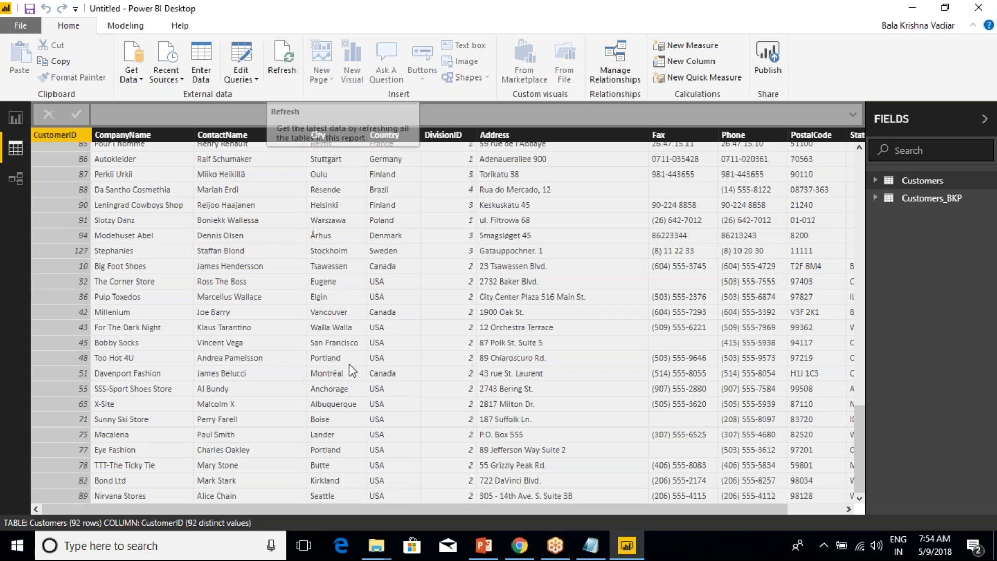
# Copy the Emp workbook from the Power BI Batch(9th-April-2018) folder into the Power BI New Batch(9th_May2018) folder in File Explorer
pyautogui.click(376, 545)
pyautogui.click(271, 439)
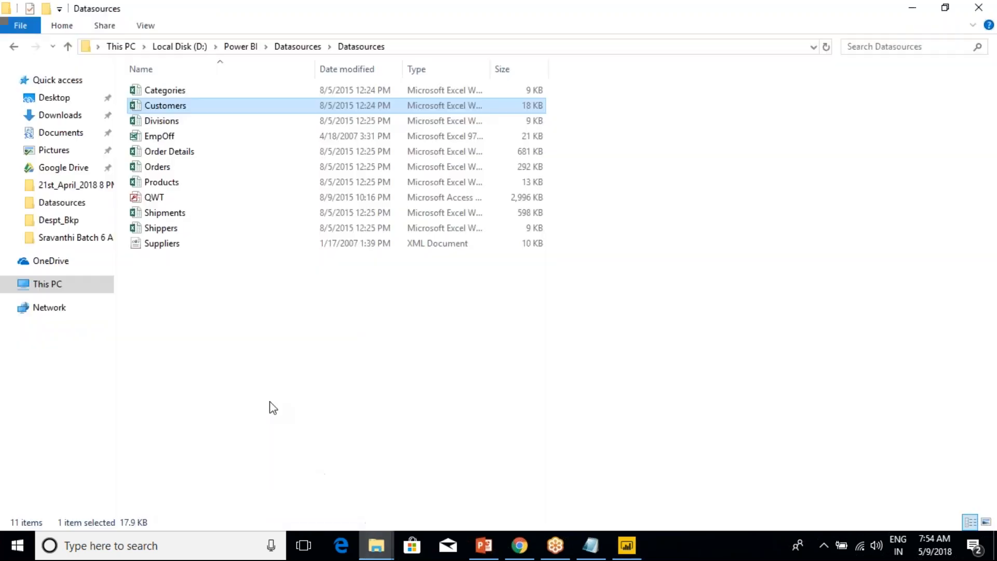
pyautogui.click(229, 48)
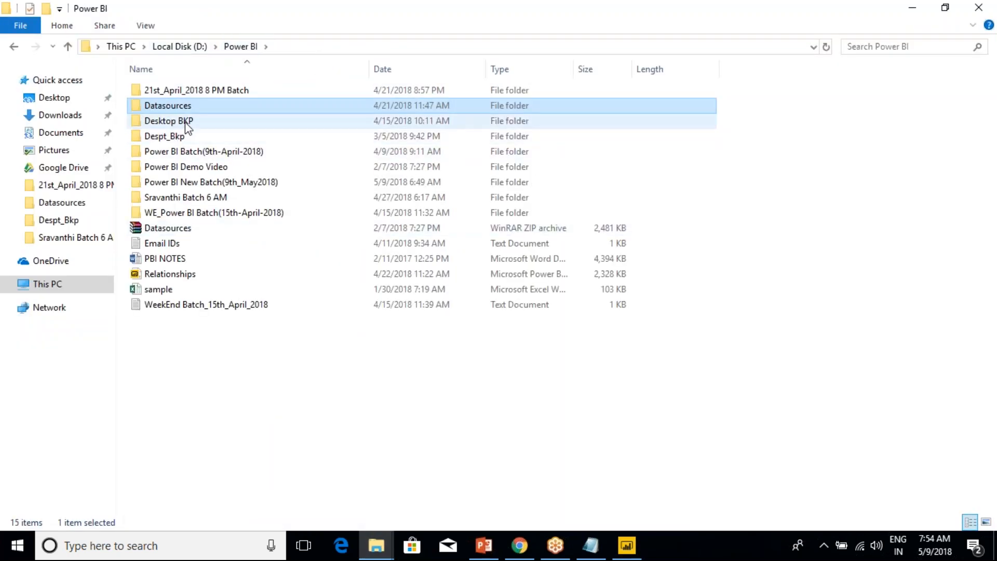
pyautogui.doubleClick(226, 152)
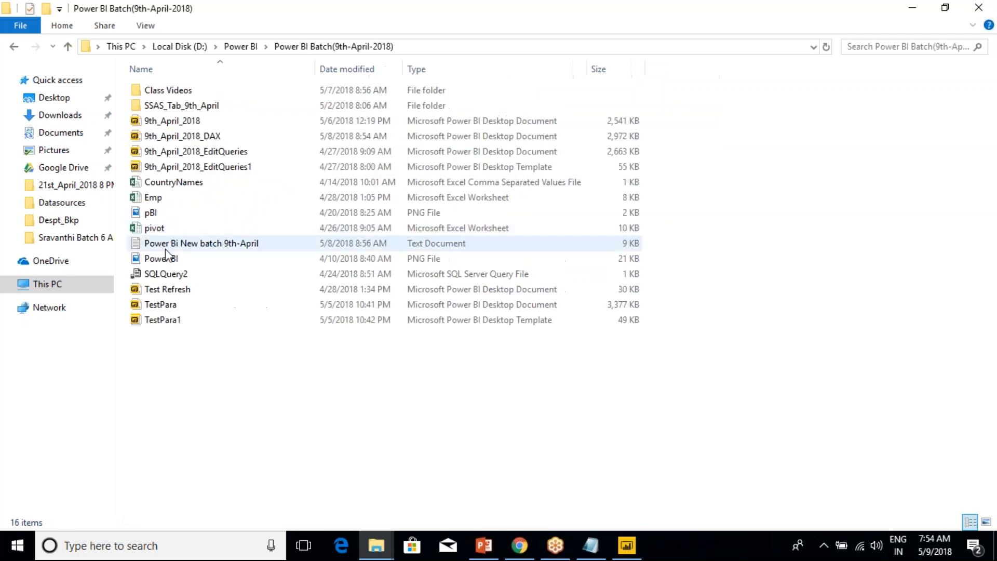
pyautogui.click(153, 202)
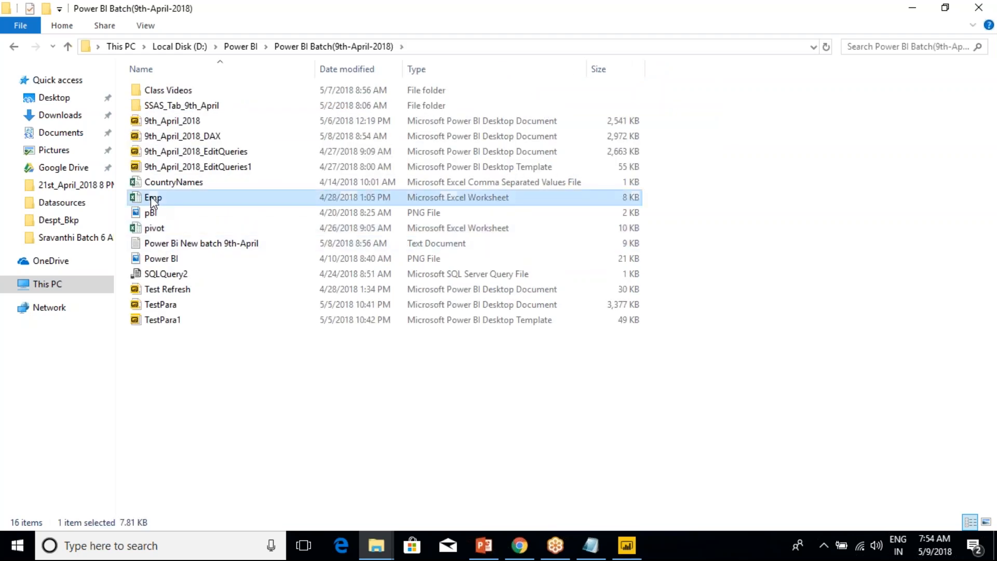
pyautogui.click(243, 48)
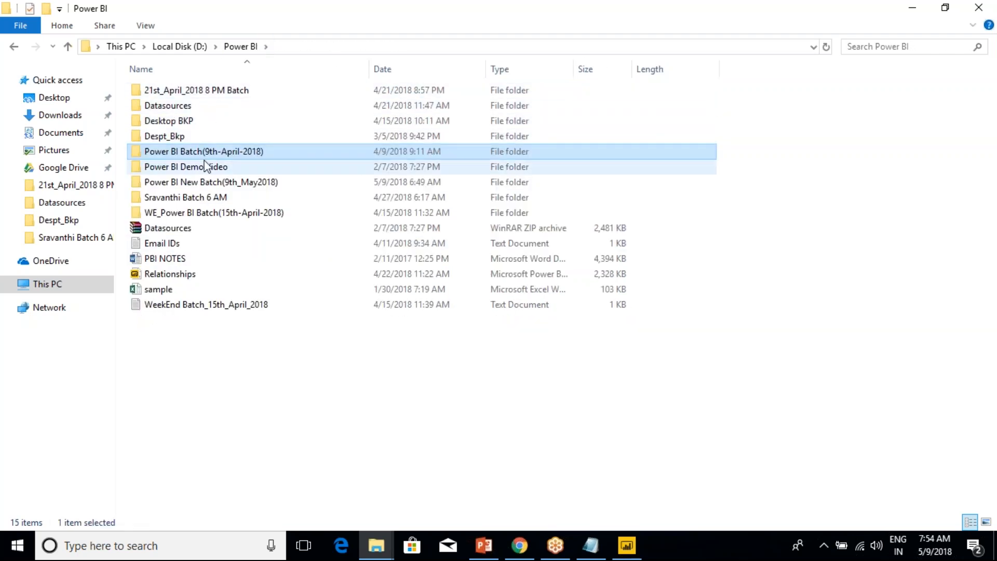
pyautogui.doubleClick(233, 182)
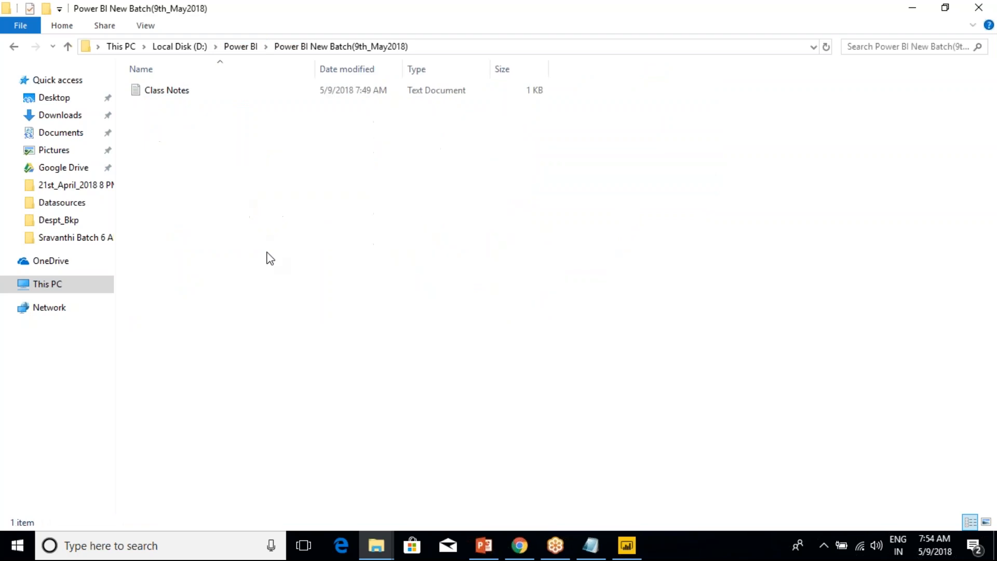
pyautogui.hotkey('ctrl', 'v')
# Open the copied Emp workbook in Excel and dismiss the Microsoft Office Activation Wizard
pyautogui.click(214, 153)
pyautogui.click(160, 107)
pyautogui.rightClick(161, 107)
pyautogui.click(179, 113)
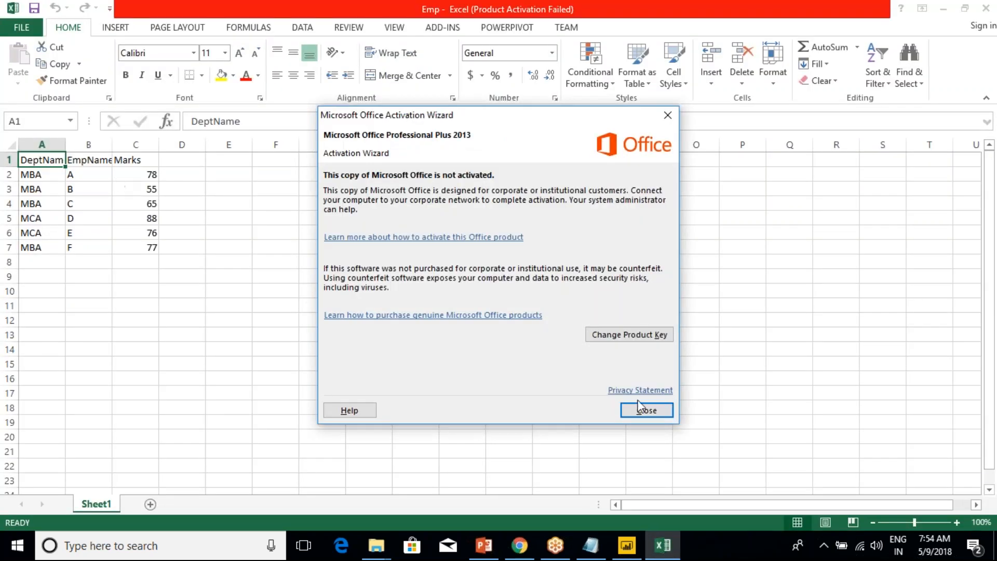
pyautogui.click(646, 414)
# Examine the DeptName, EmpName and Marks records on Sheet1 of the Emp workbook
pyautogui.click(154, 218)
pyautogui.moveTo(46, 160); pyautogui.dragTo(159, 246)
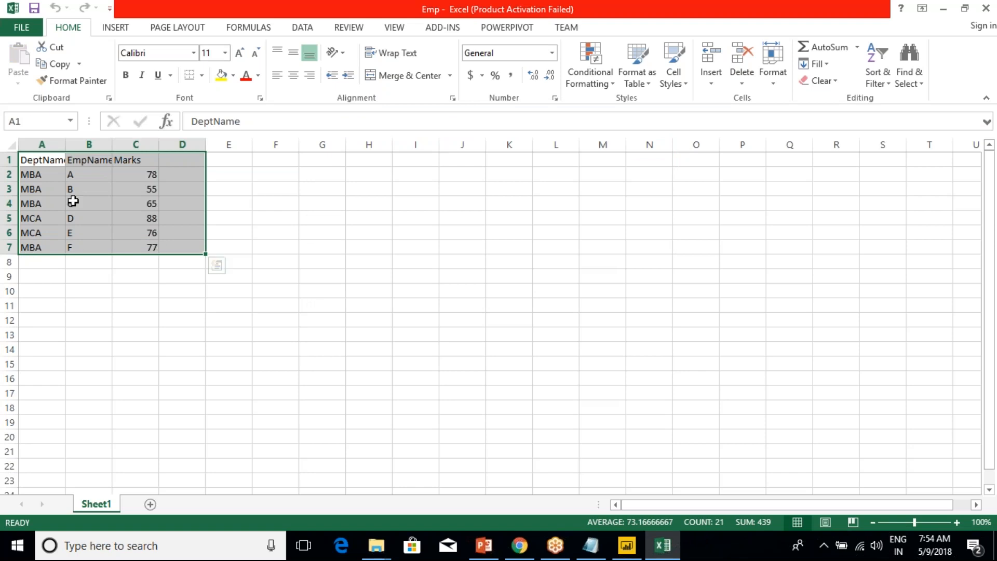
pyautogui.moveTo(77, 174); pyautogui.dragTo(45, 244)
pyautogui.click(31, 218)
pyautogui.moveTo(27, 172); pyautogui.dragTo(56, 242)
pyautogui.click(97, 207)
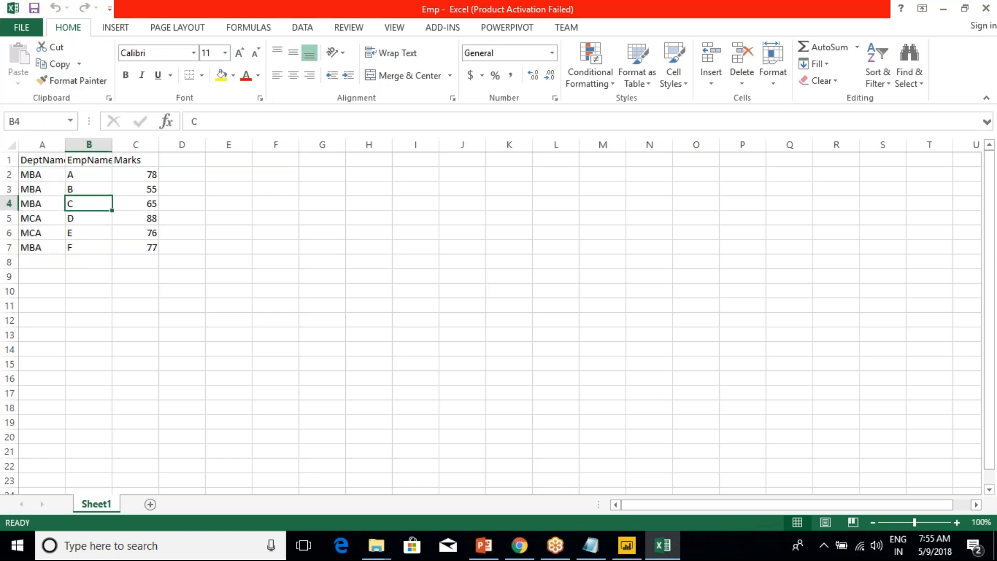
# Switch to Power BI Desktop and connect to the Emp Excel workbook in the Power BI New Batch(9th_May2018) folder
pyautogui.click(626, 546)
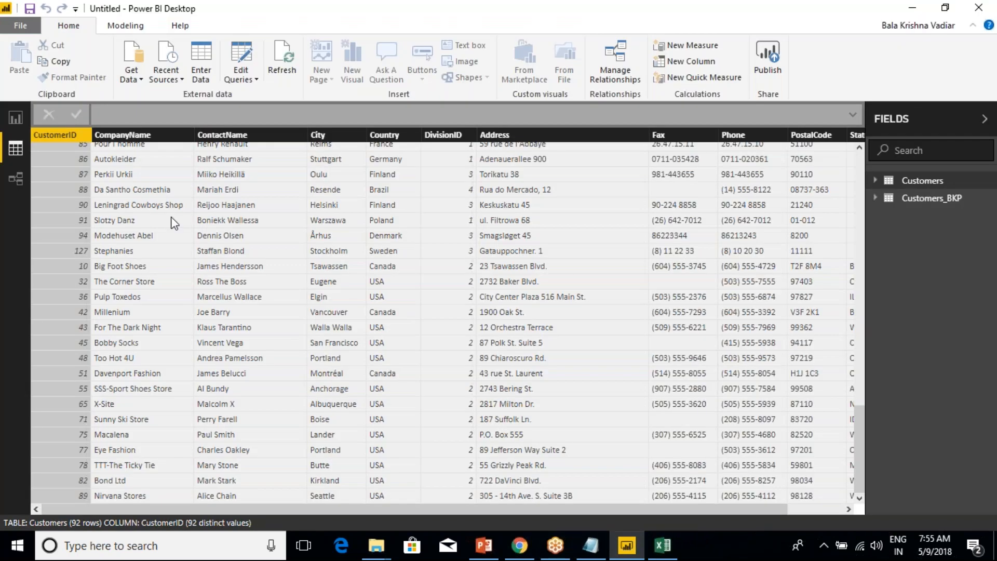
pyautogui.click(131, 82)
pyautogui.click(164, 113)
pyautogui.click(243, 35)
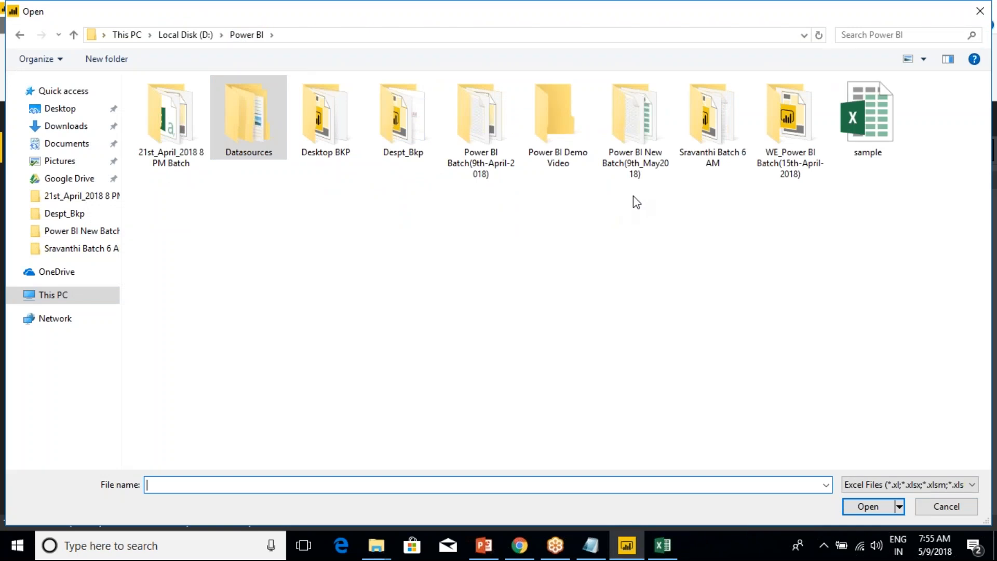
pyautogui.click(647, 136)
pyautogui.doubleClick(647, 136)
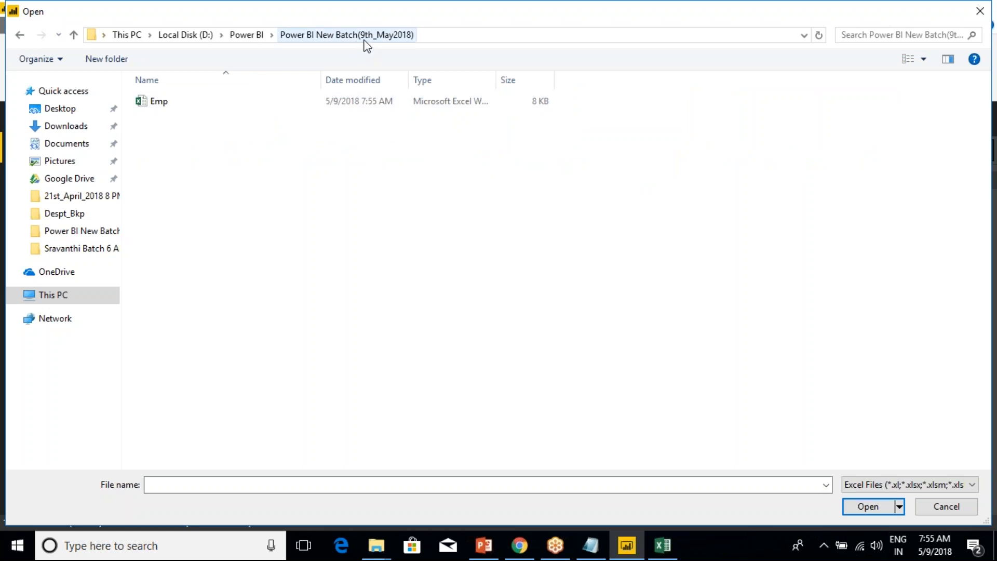
pyautogui.click(152, 104)
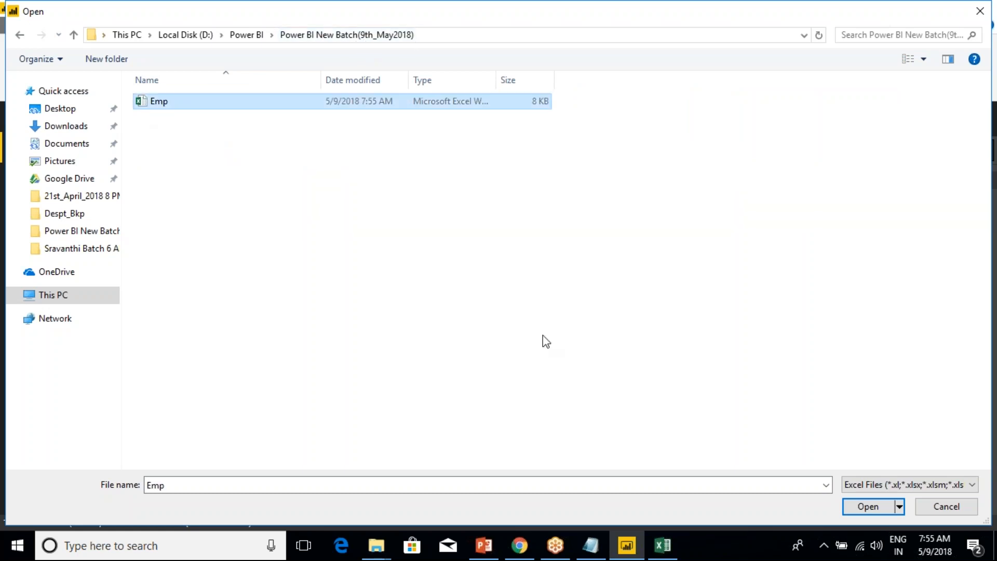
pyautogui.click(866, 506)
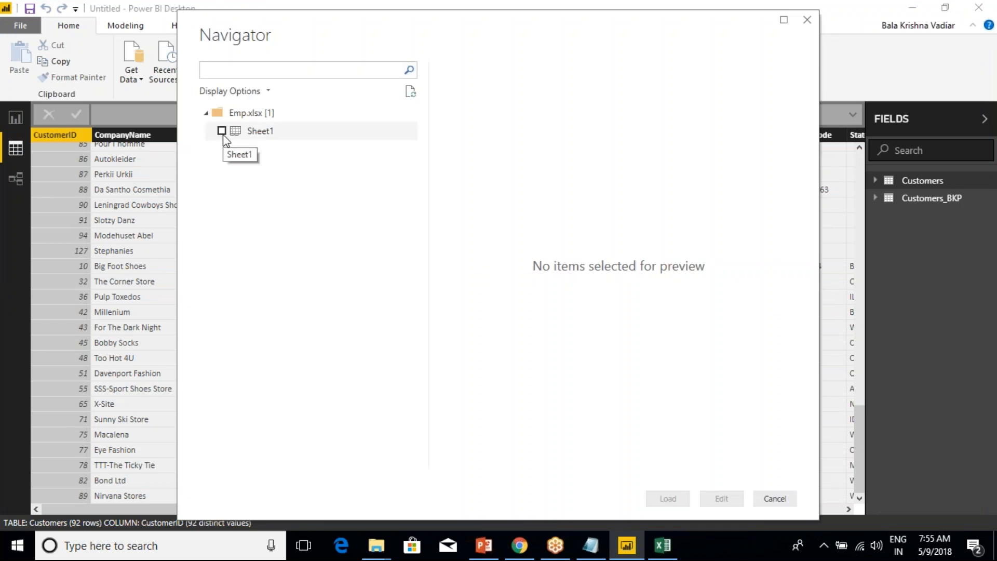
# Glance at the source sheet in Excel and load Sheet1 of Emp.xlsx into the Power BI model
pyautogui.click(663, 545)
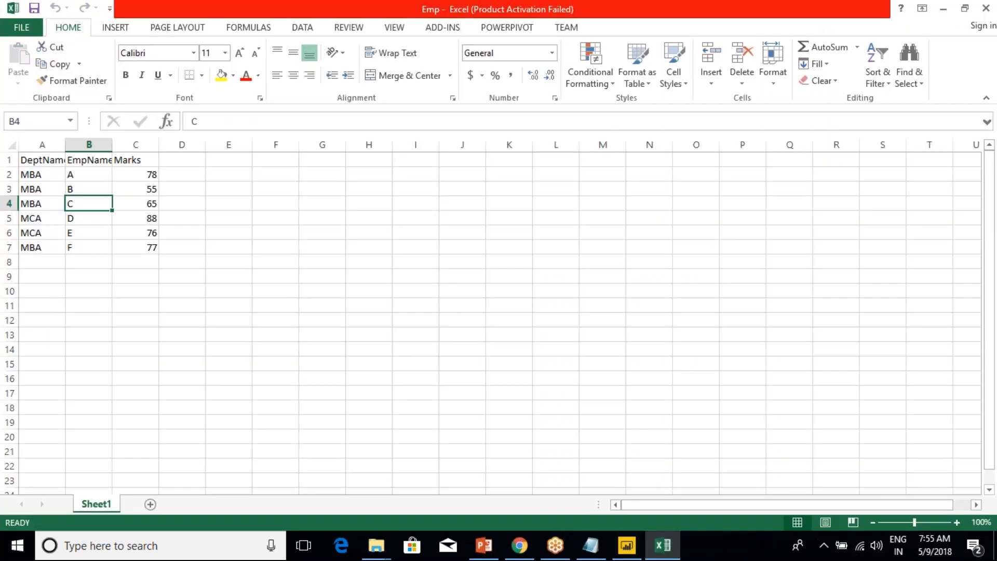
pyautogui.hotkey('alt', 'Tab')
pyautogui.click(222, 131)
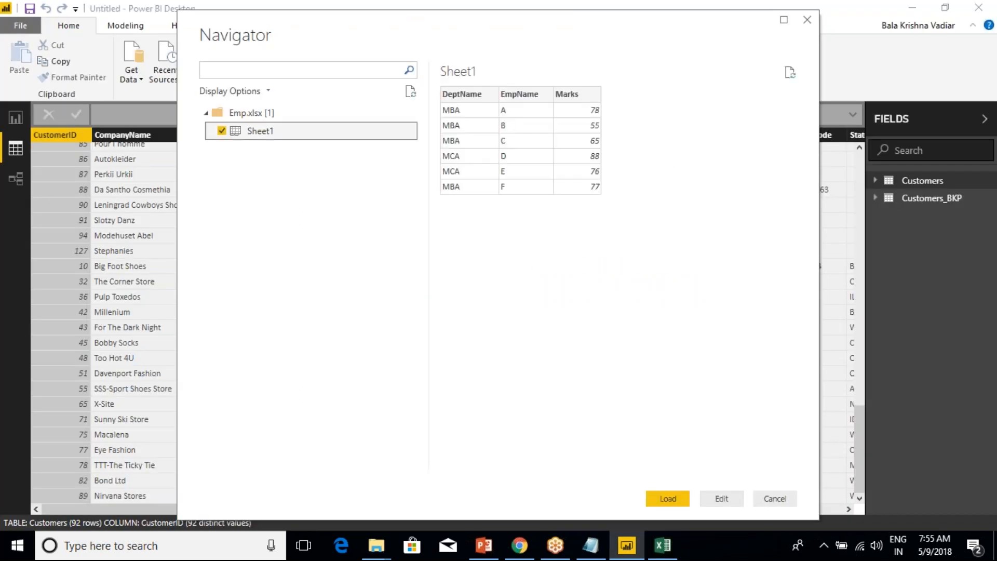
pyautogui.click(667, 499)
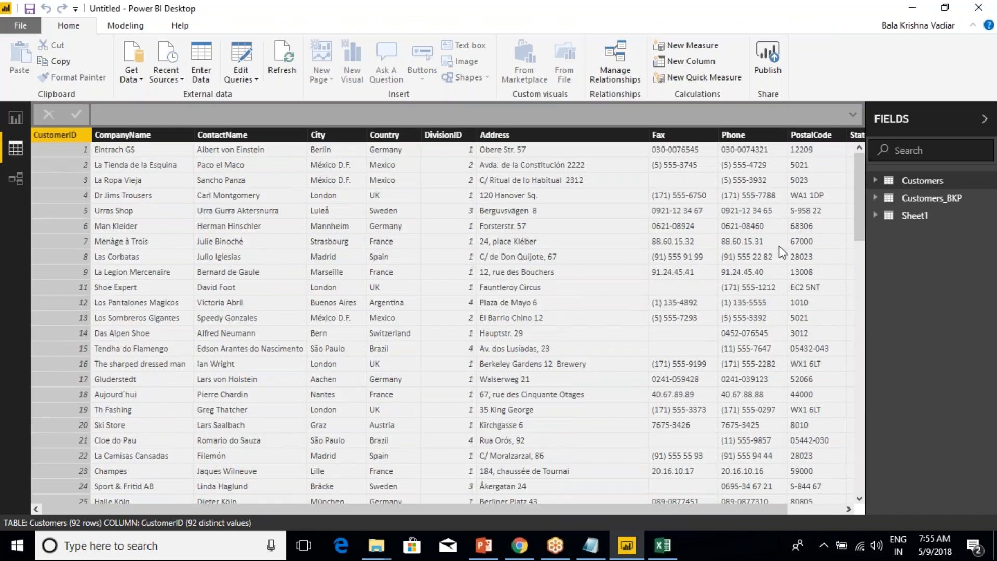
# Rename the loaded Sheet1 table to Emp and refresh the data
pyautogui.click(914, 215)
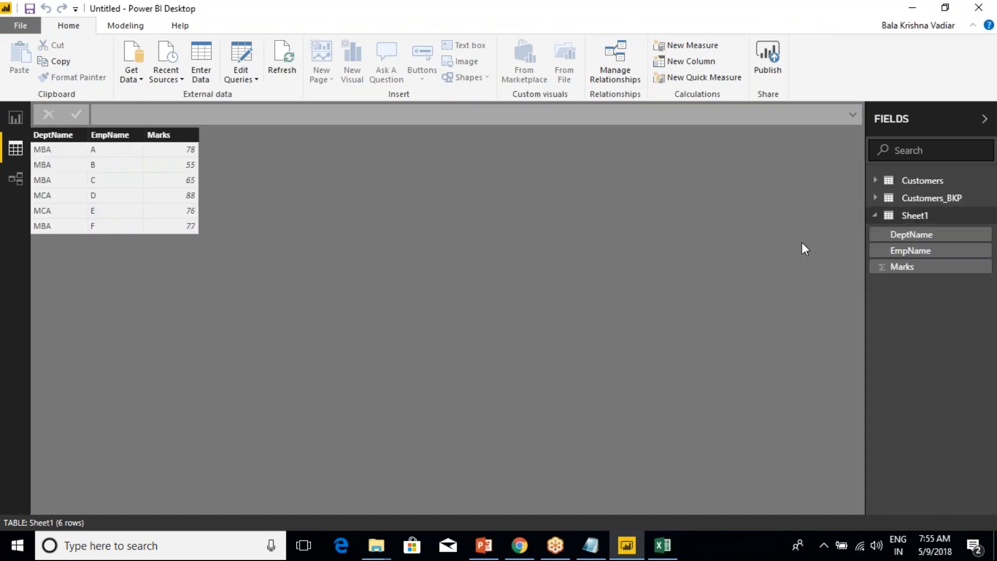
pyautogui.rightClick(908, 215)
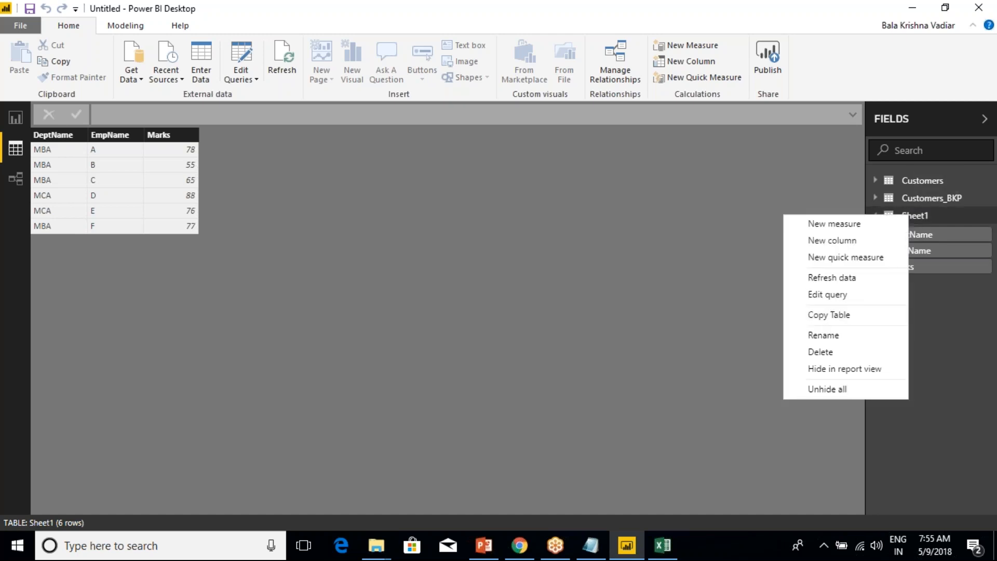
pyautogui.click(825, 335)
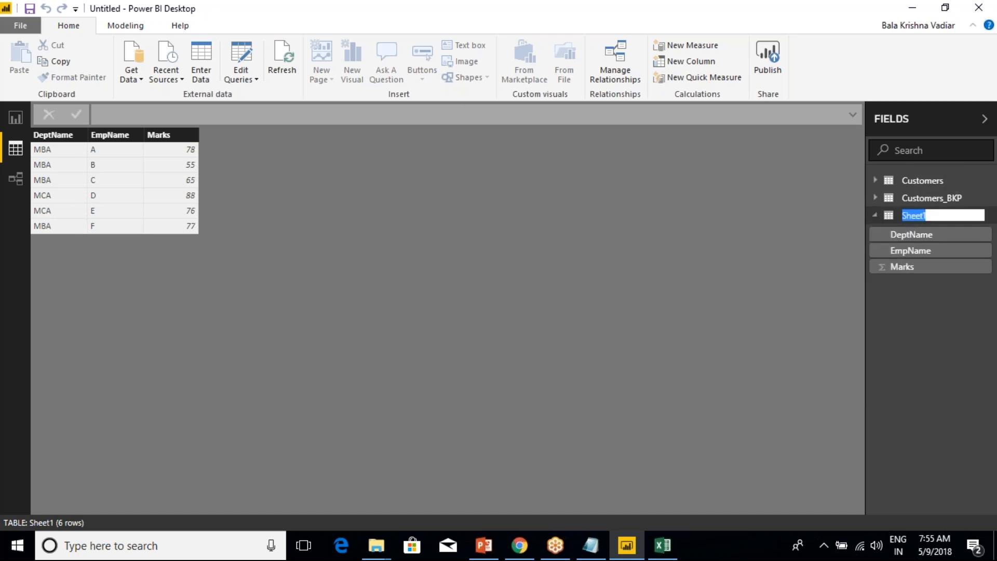
pyautogui.write('Emp')
pyautogui.press('Return')
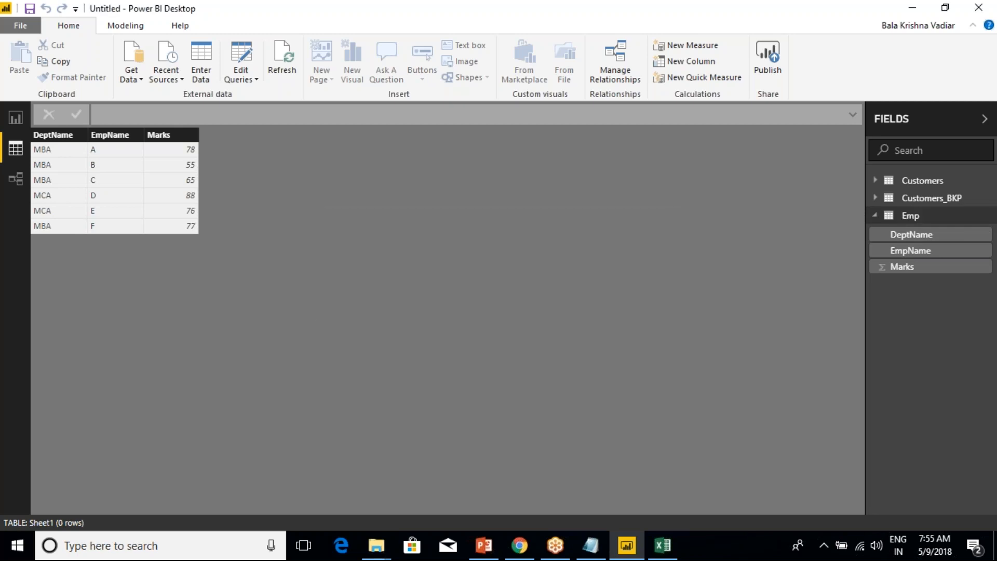
pyautogui.click(909, 222)
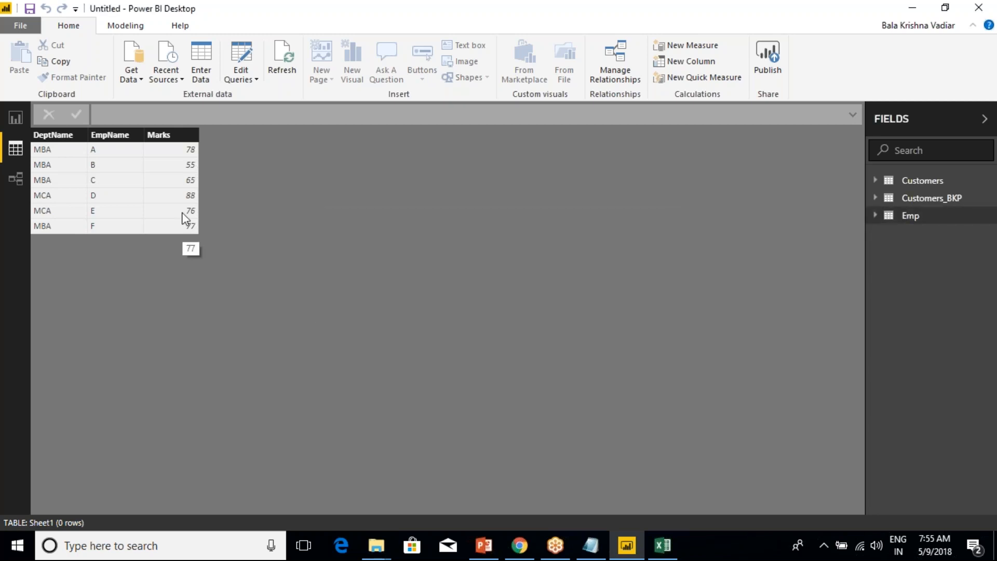
pyautogui.click(286, 70)
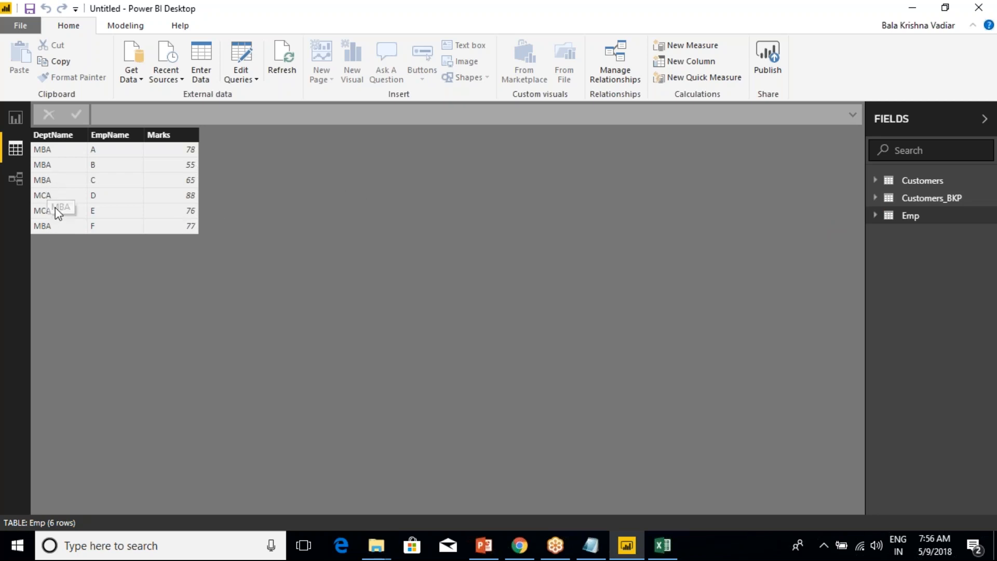
# Switch to Excel and add a record in row 8 with DeptName MCA, an employee's first name and Marks 55
pyautogui.click(663, 545)
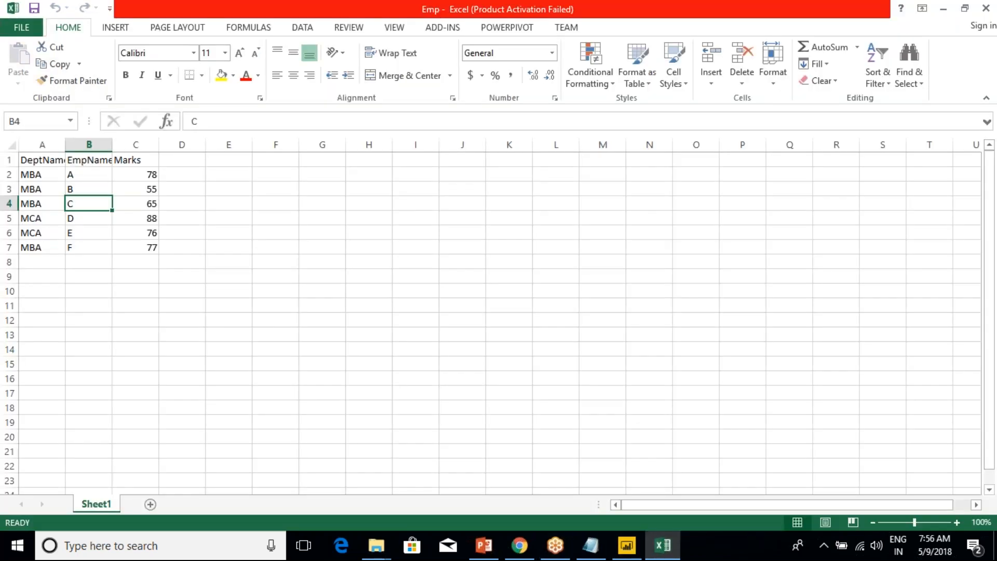
pyautogui.click(76, 265)
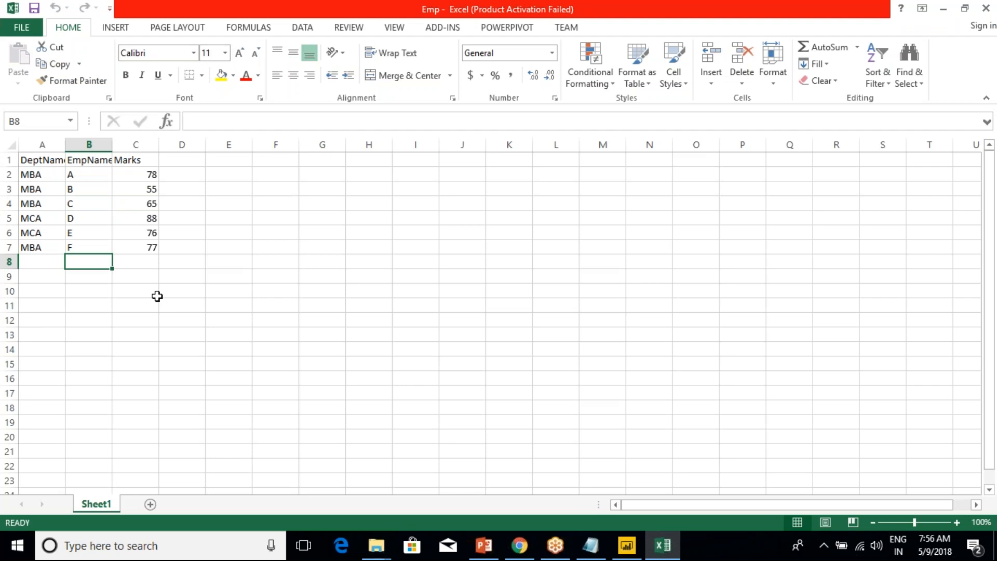
pyautogui.write('Krishna')
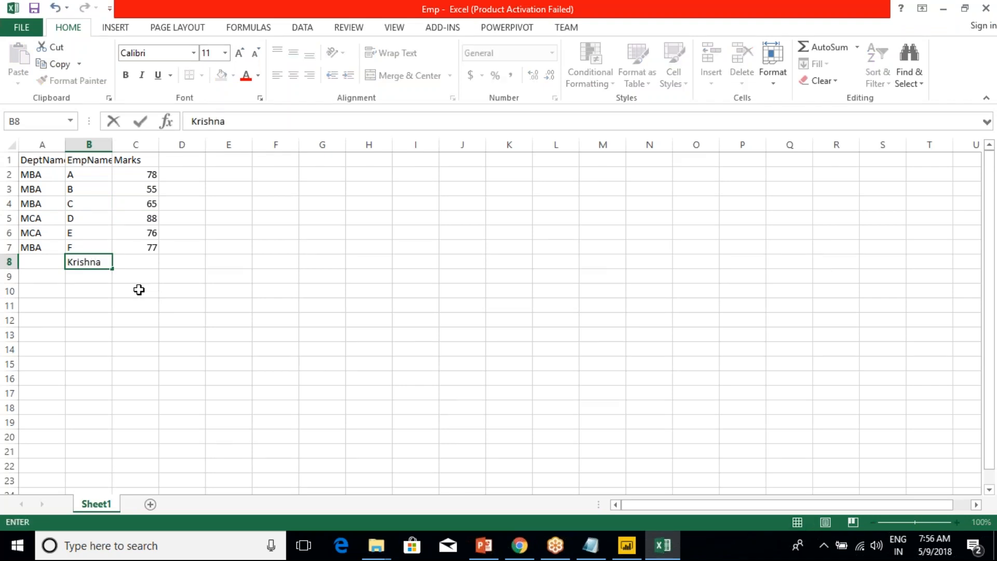
pyautogui.click(47, 266)
pyautogui.write('MCA')
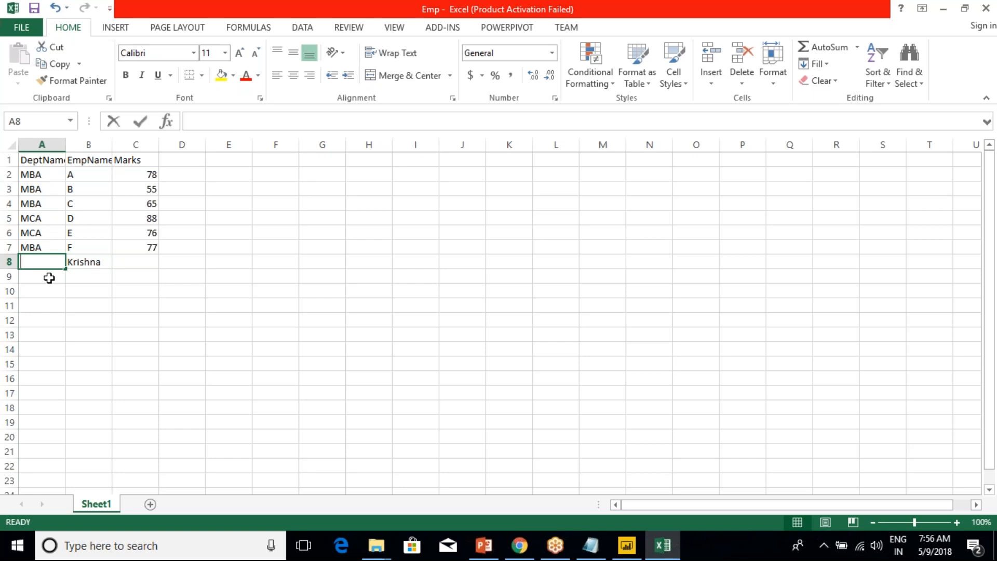
pyautogui.click(147, 275)
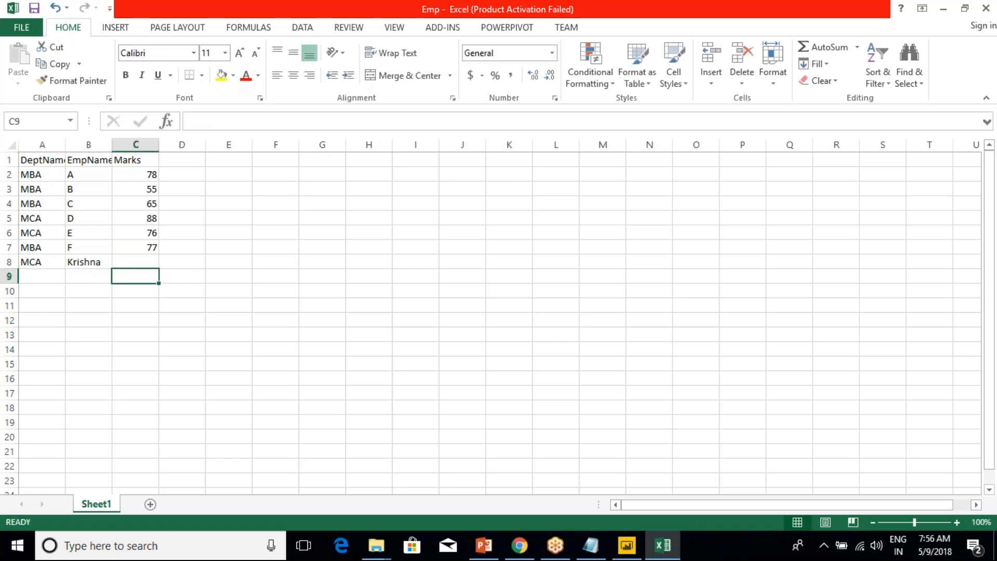
pyautogui.click(146, 261)
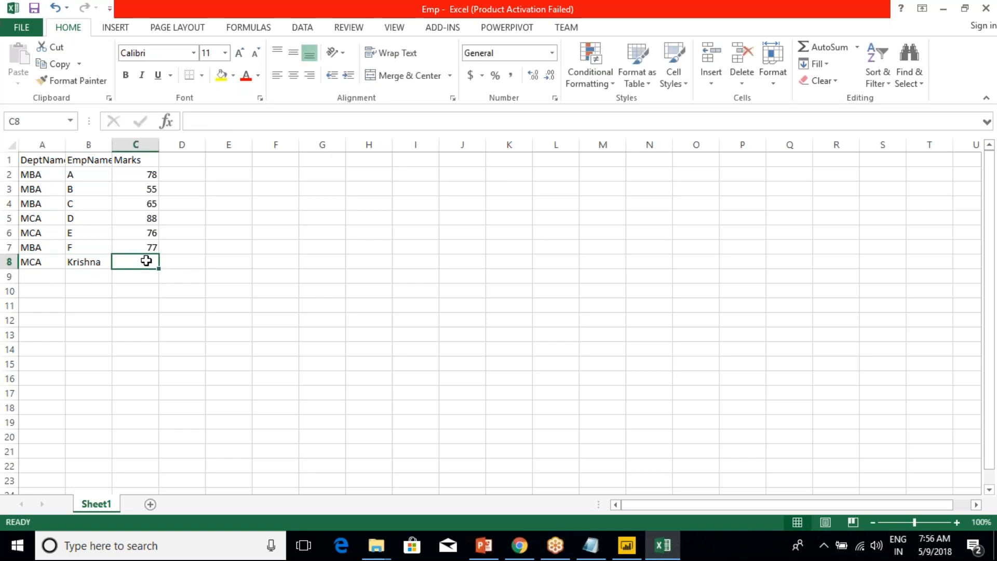
pyautogui.write('55')
pyautogui.click(210, 276)
# Highlight the new record in A8:C8 with a yellow fill
pyautogui.moveTo(47, 265); pyautogui.dragTo(139, 263)
pyautogui.click(221, 75)
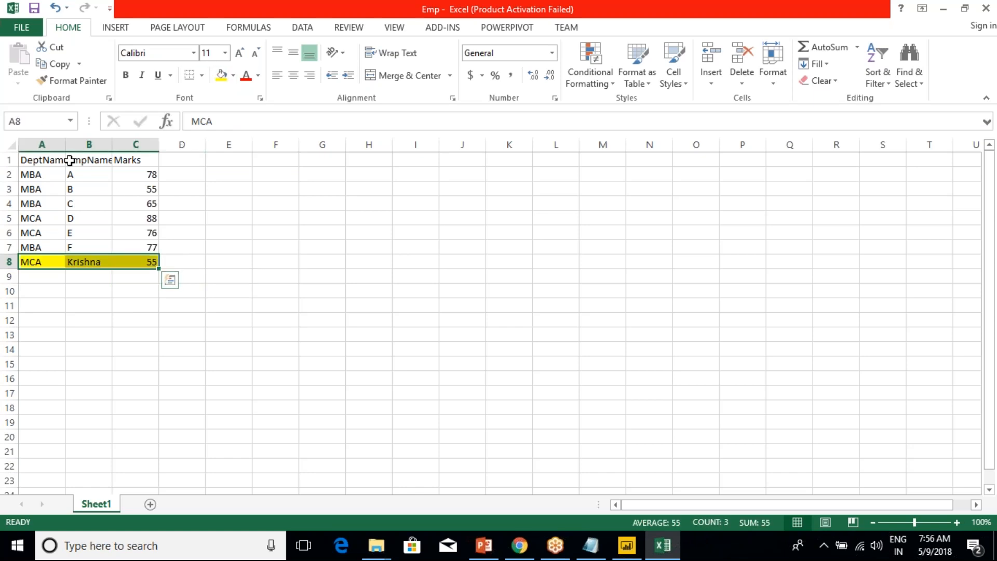
pyautogui.click(40, 161)
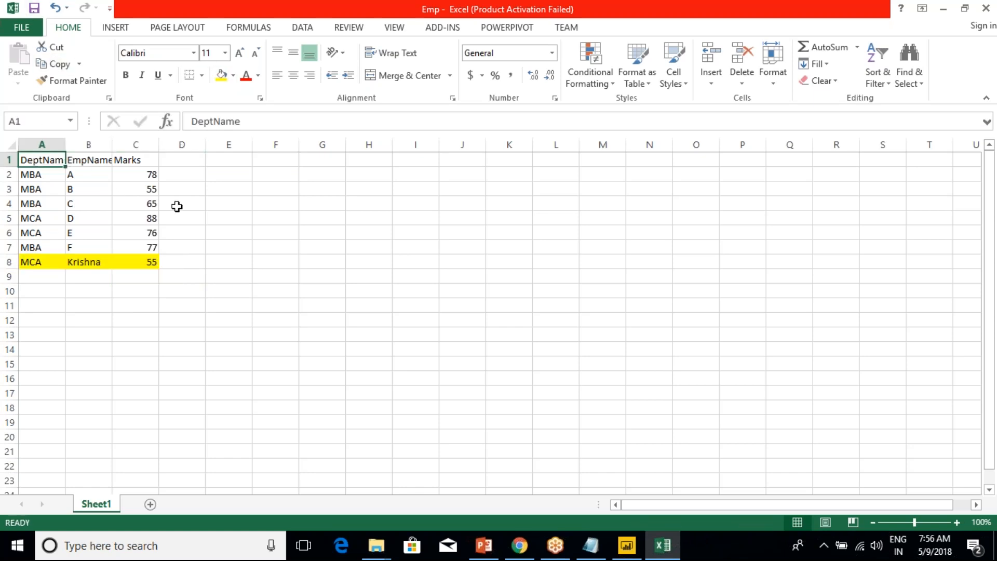
# Switch to Power BI Desktop, refresh the data and check the last row of the Emp table
pyautogui.click(627, 545)
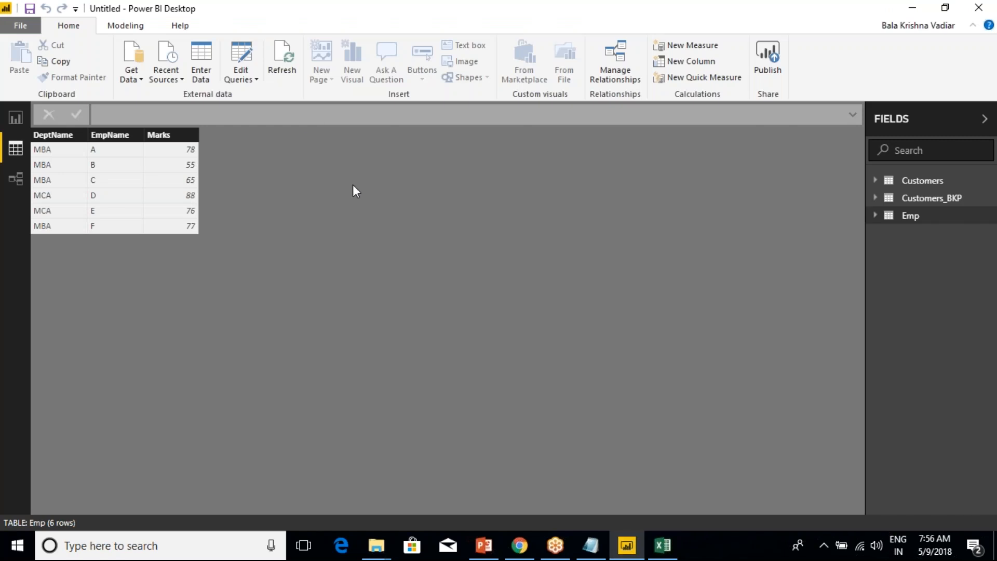
pyautogui.click(282, 58)
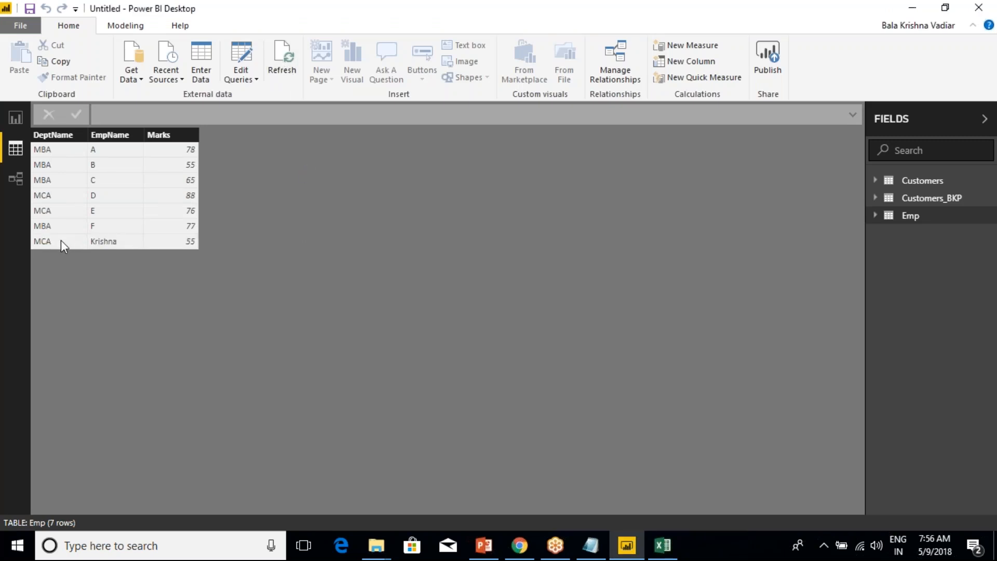
pyautogui.click(60, 240)
pyautogui.click(104, 242)
pyautogui.click(178, 246)
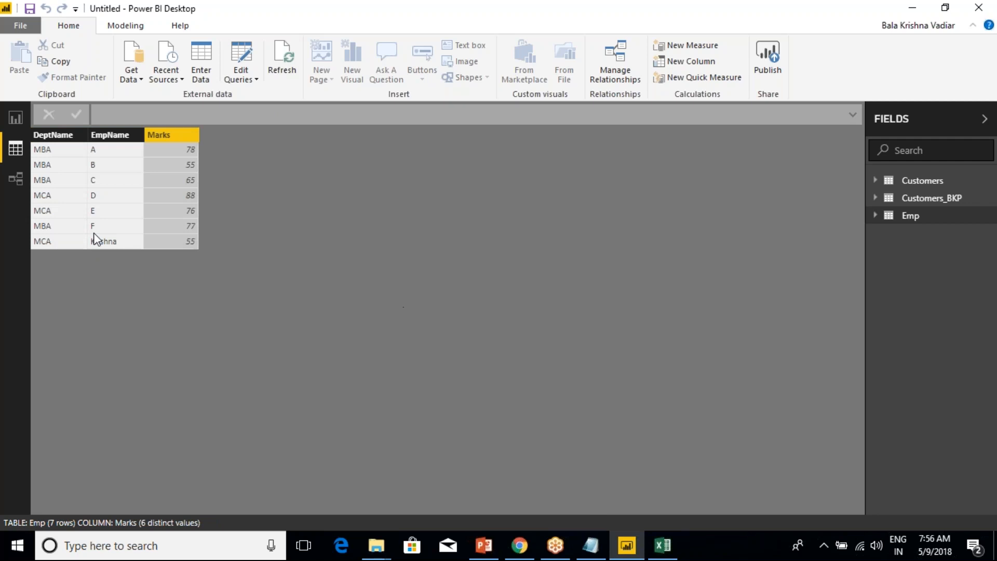
# Compare the Emp sheet's rows in Excel with the Emp table in Power BI Desktop, checking both report and data views
pyautogui.click(664, 544)
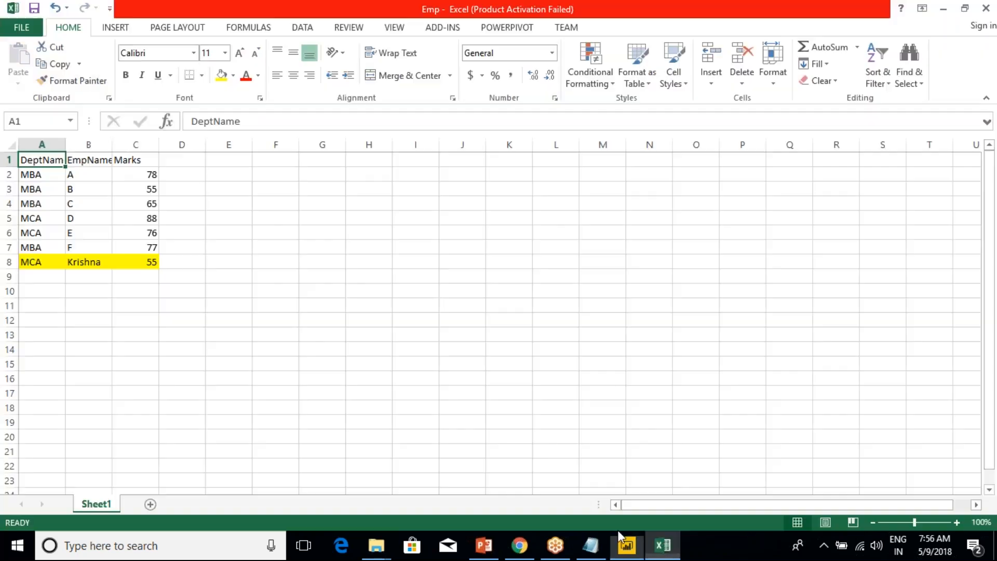
pyautogui.click(278, 356)
pyautogui.moveTo(44, 274); pyautogui.dragTo(251, 412)
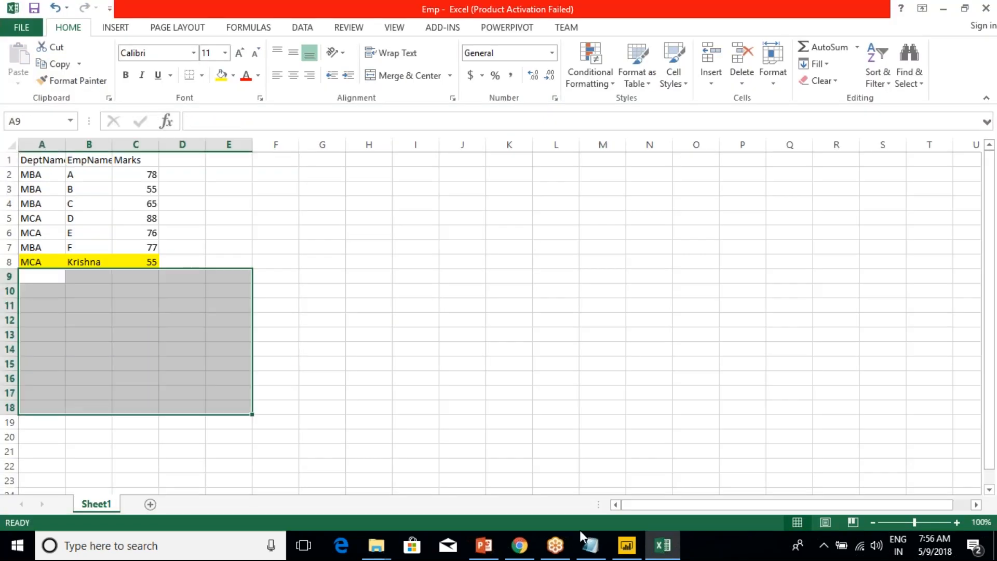
pyautogui.click(627, 546)
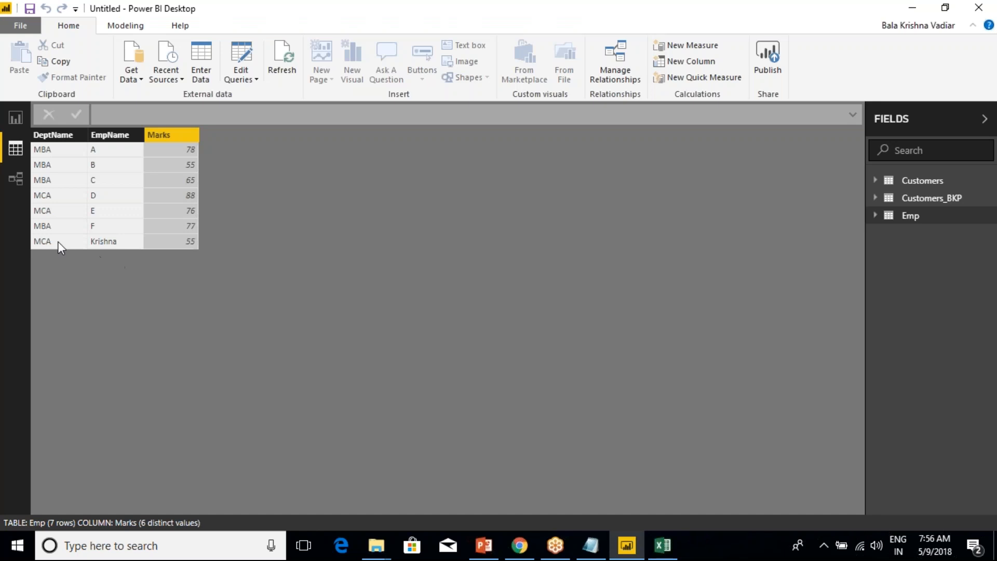
pyautogui.click(11, 119)
pyautogui.click(16, 150)
# Close the Emp workbook in Excel and permanently delete it from the Power BI New Batch(9th_May2018) folder in File Explorer
pyautogui.click(665, 552)
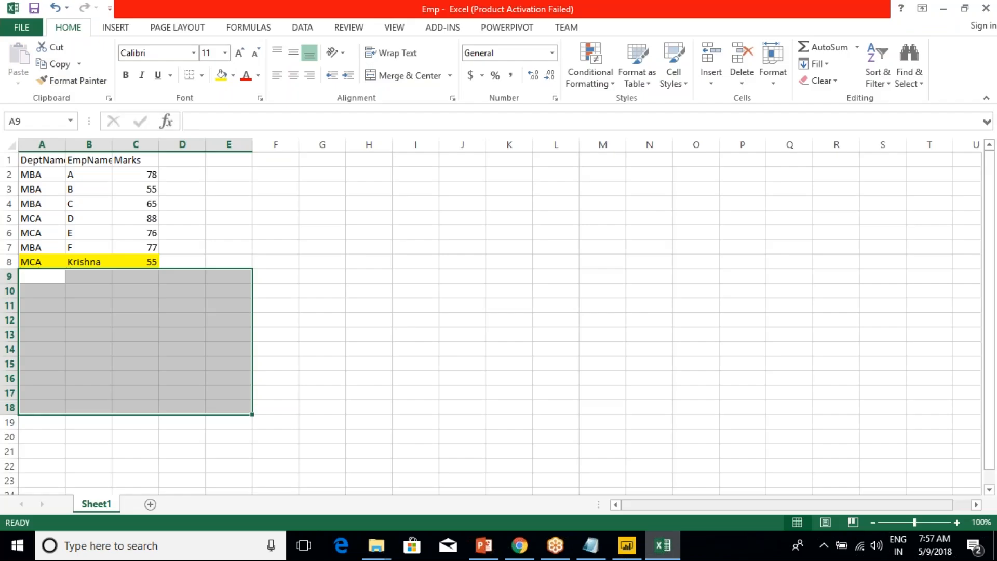
pyautogui.click(181, 203)
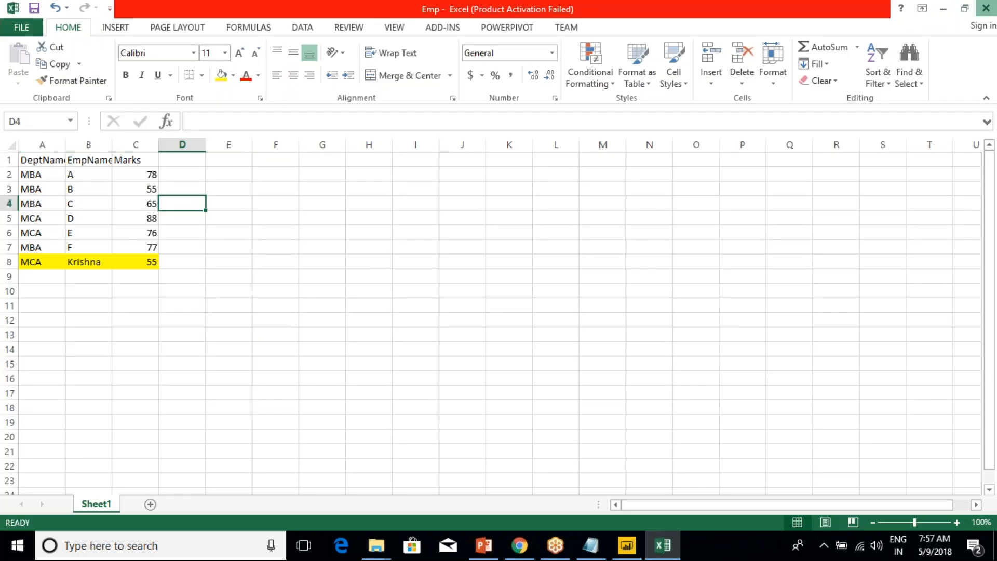
pyautogui.hotkey('alt', 'Tab')
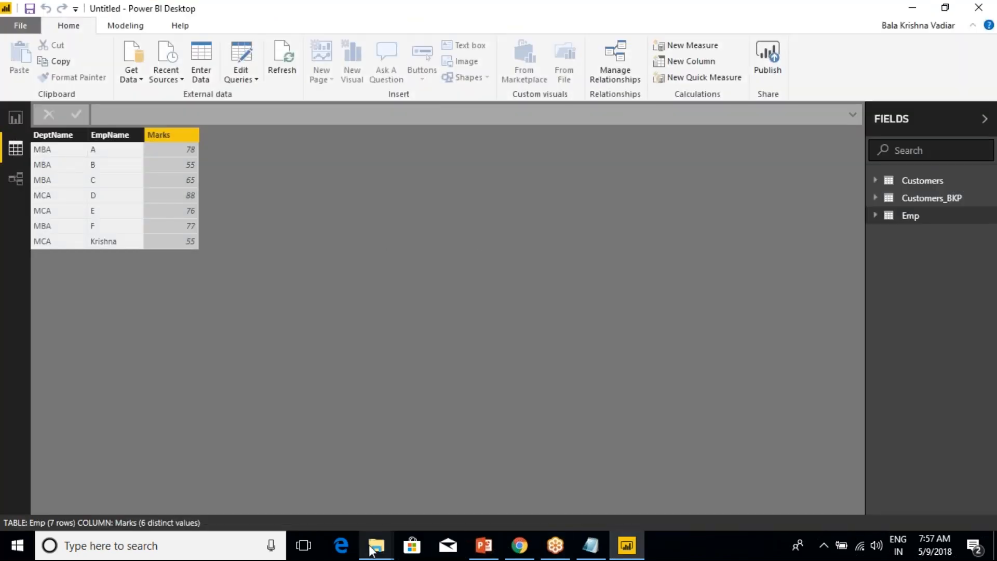
pyautogui.moveTo(376, 545)
pyautogui.click(363, 478)
pyautogui.click(310, 283)
pyautogui.click(152, 108)
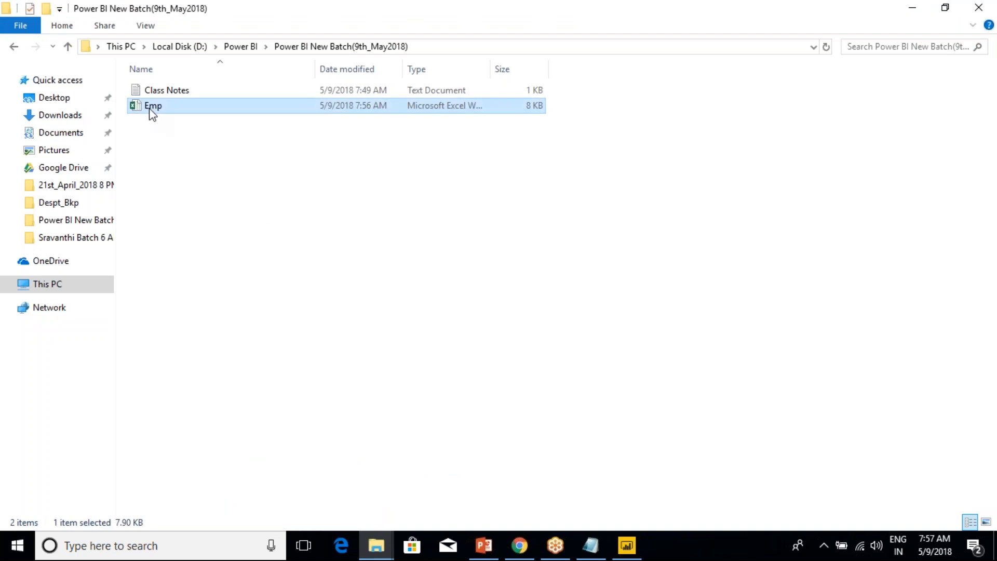
pyautogui.hotkey('shift', 'Delete')
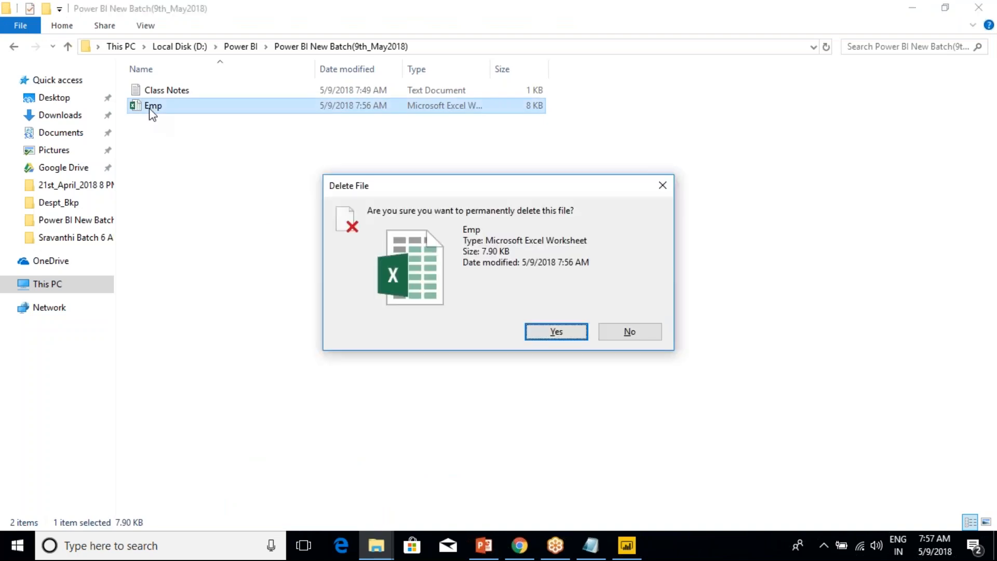
pyautogui.click(540, 340)
# Return to Power BI Desktop and review the data of the Customers and Customers_BKP tables
pyautogui.click(626, 545)
pyautogui.click(23, 127)
pyautogui.click(23, 145)
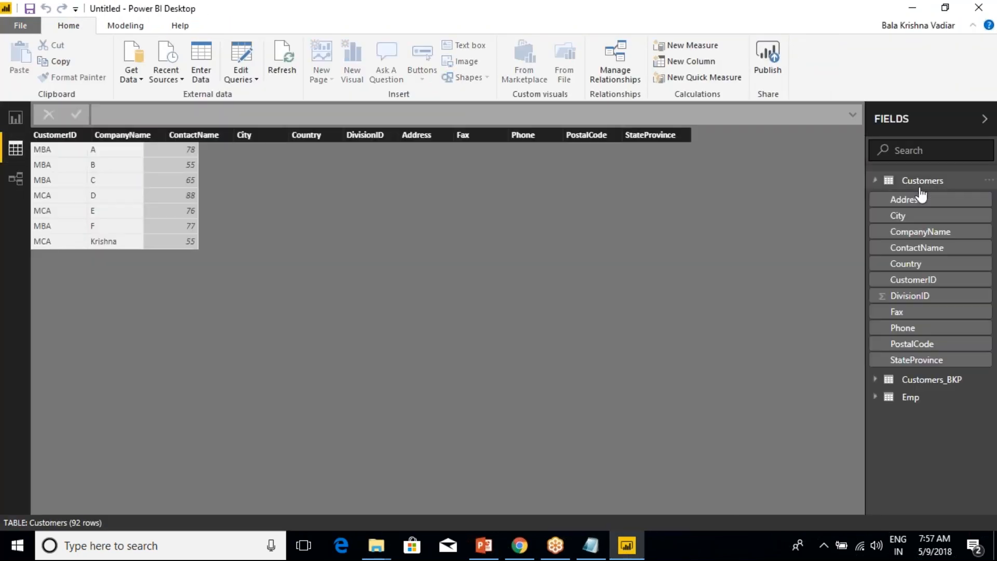
pyautogui.click(920, 182)
pyautogui.click(875, 180)
pyautogui.click(929, 198)
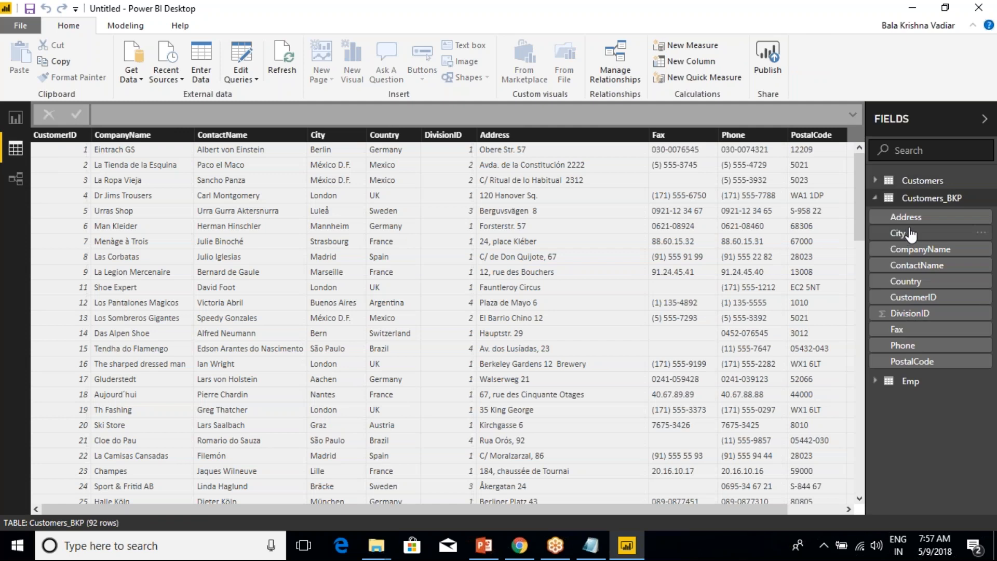
# Display the Emp table's data, check the Power BI New Batch(9th_May2018) folder in File Explorer, and return to Power BI Desktop
pyautogui.click(876, 198)
pyautogui.click(912, 217)
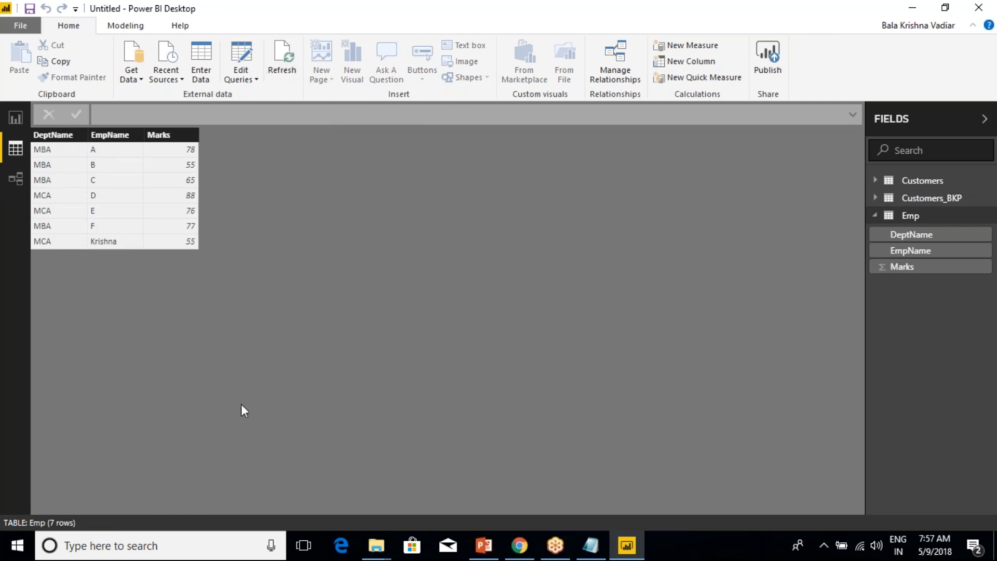
pyautogui.moveTo(376, 545)
pyautogui.click(325, 501)
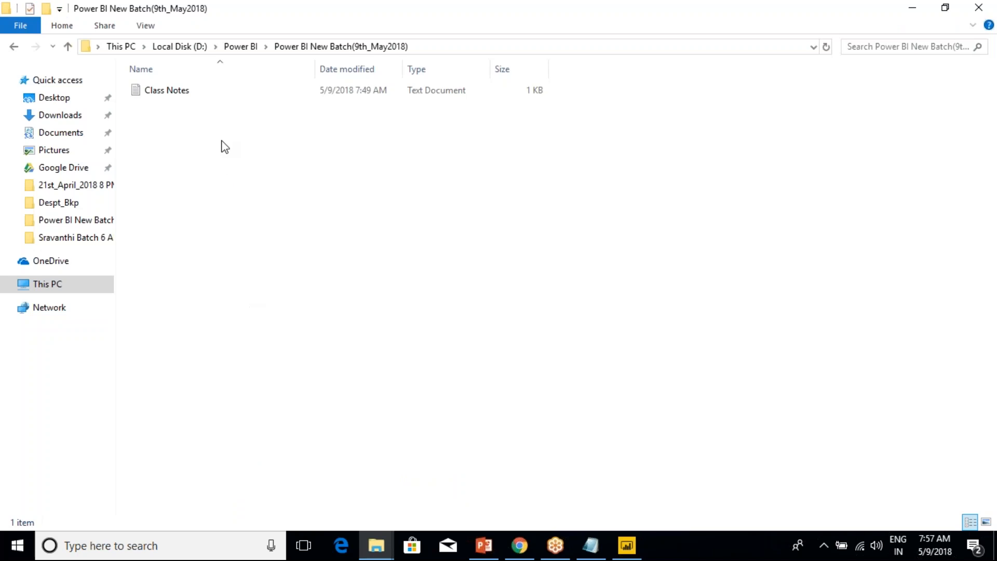
pyautogui.click(626, 545)
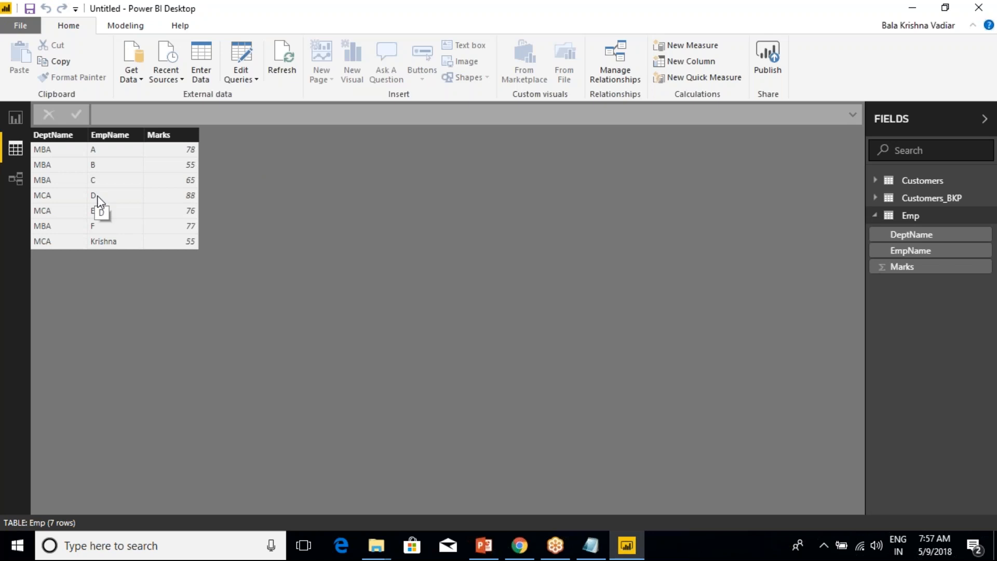
# Review the Emp table's DeptName, EmpName and Marks columns, and switch back to the report view
pyautogui.click(110, 136)
pyautogui.click(52, 135)
pyautogui.click(156, 137)
pyautogui.click(99, 136)
pyautogui.click(54, 136)
pyautogui.click(16, 117)
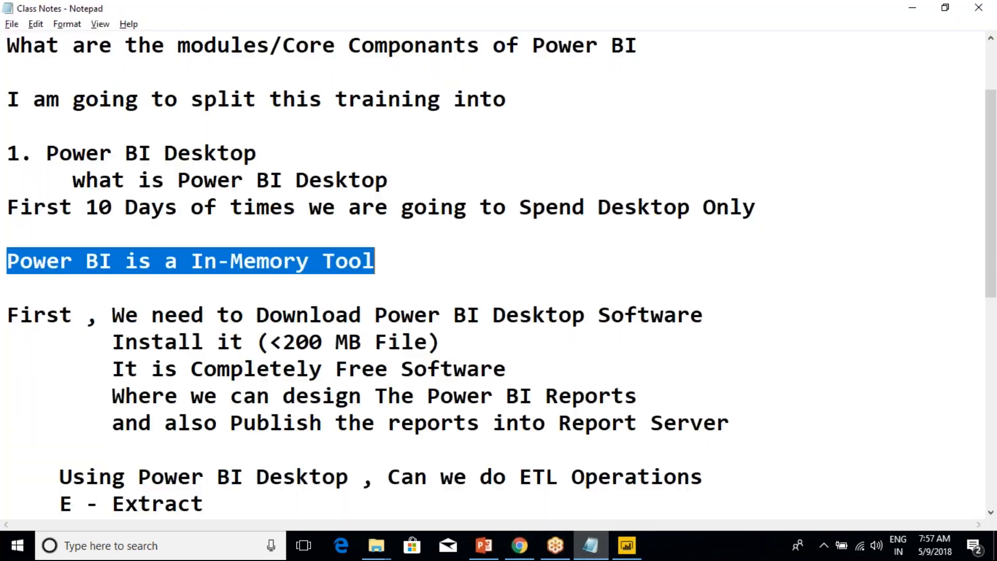
# Switch to the Class Notes in Notepad and review the lines about downloading Power BI Desktop, designing reports and publishing them
pyautogui.click(590, 545)
pyautogui.click(323, 314)
pyautogui.scroll(-2, 328, 310)
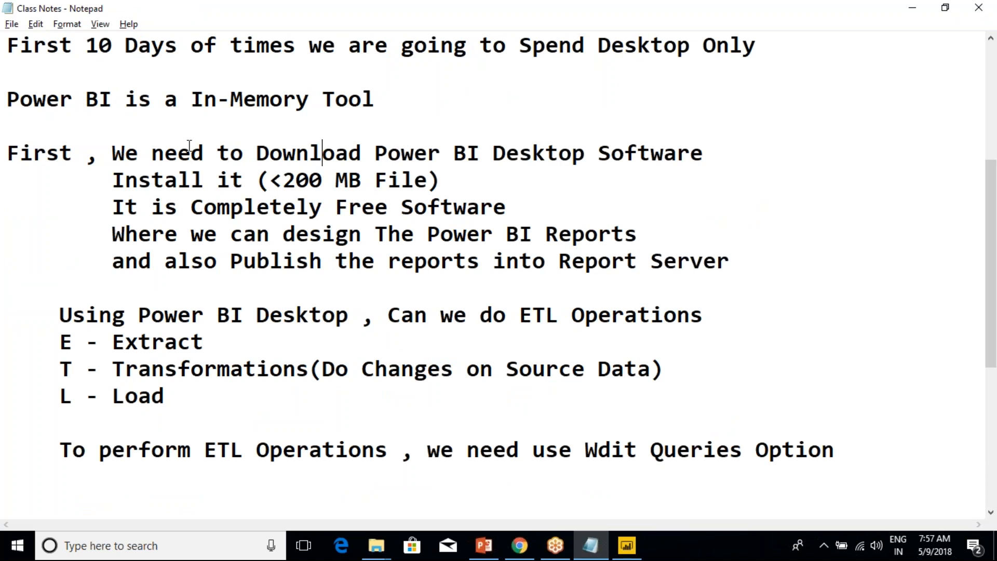
pyautogui.moveTo(191, 151); pyautogui.dragTo(216, 189)
pyautogui.click(229, 211)
pyautogui.moveTo(261, 229); pyautogui.dragTo(533, 262)
pyautogui.click(534, 262)
pyautogui.moveTo(119, 233); pyautogui.dragTo(642, 240)
pyautogui.click(642, 240)
pyautogui.moveTo(78, 260); pyautogui.dragTo(517, 278)
pyautogui.moveTo(664, 276); pyautogui.dragTo(665, 271)
pyautogui.click(668, 272)
# Replace "Report Server" with "Service" in the notes line about publishing the reports
pyautogui.doubleClick(680, 263)
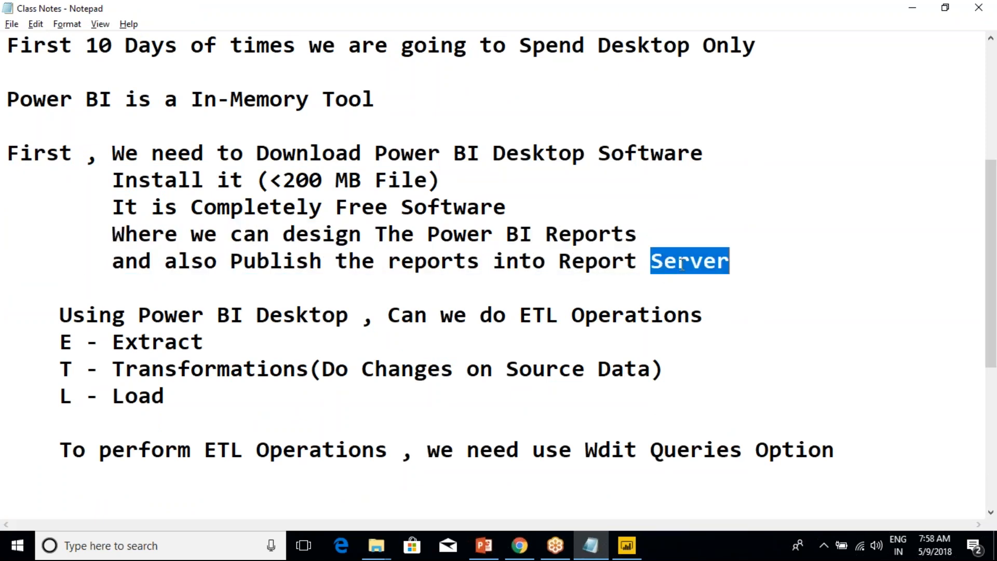
pyautogui.doubleClick(614, 263)
pyautogui.press('Delete')
pyautogui.press('Delete')
pyautogui.press('Delete')
pyautogui.press('Delete')
pyautogui.press('Delete')
pyautogui.press('Delete')
pyautogui.press('Delete')
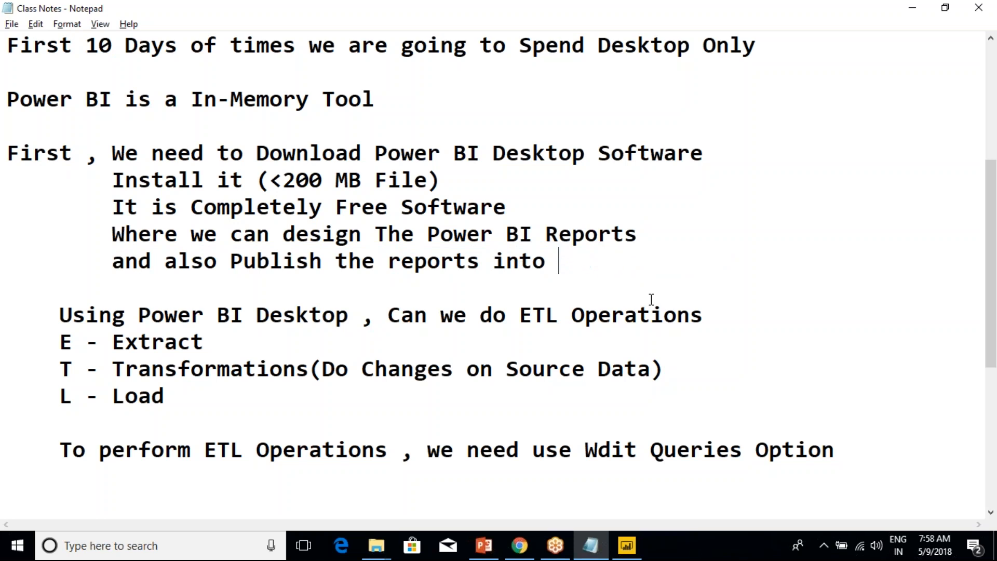
pyautogui.write('Service')
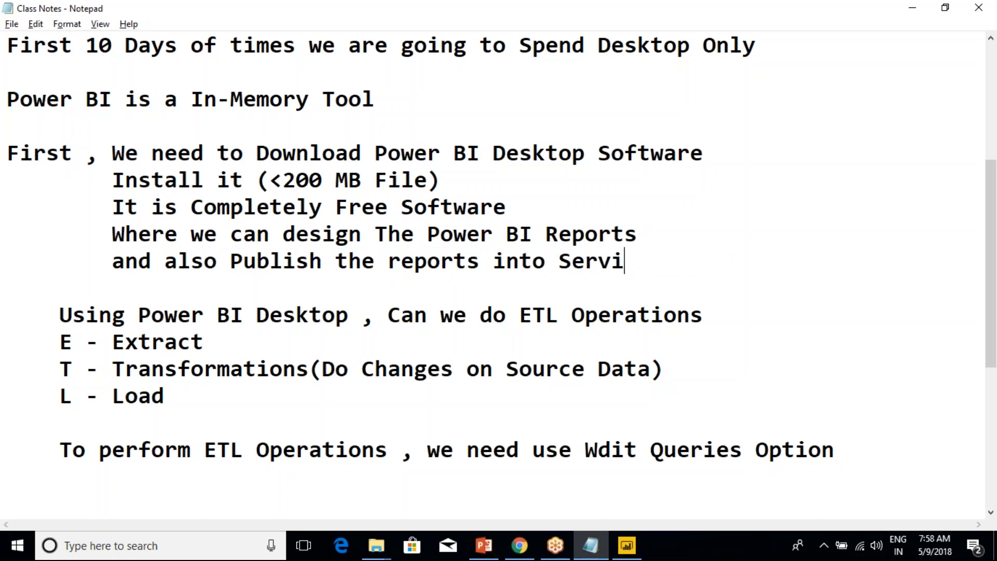
# Review the Power BI Service heading and the Power BI Desktop section in the notes, and switch back to Power BI Desktop
pyautogui.scroll(-4, 635, 278)
pyautogui.moveTo(253, 213); pyautogui.dragTo(4, 208)
pyautogui.click(209, 224)
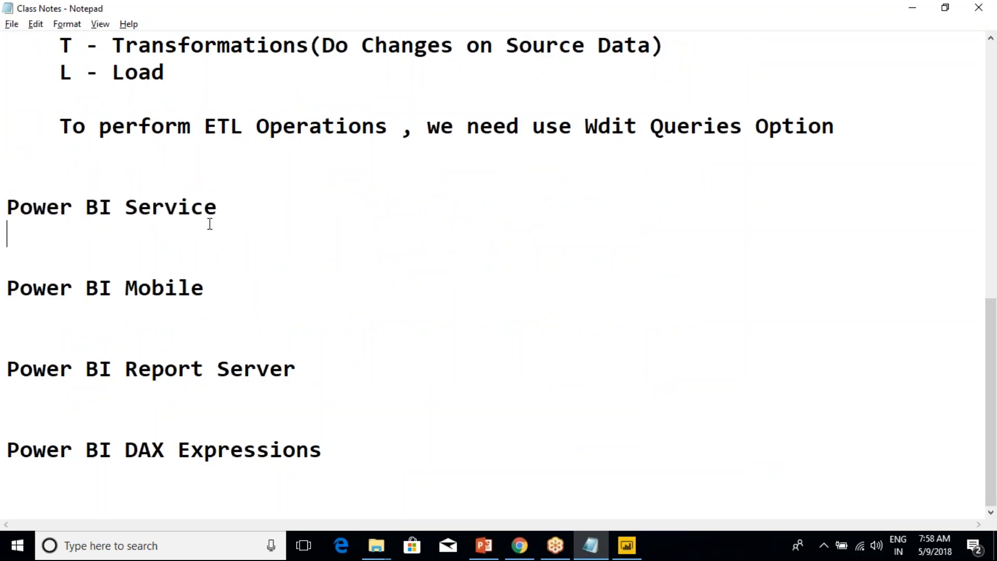
pyautogui.scroll(5, 210, 224)
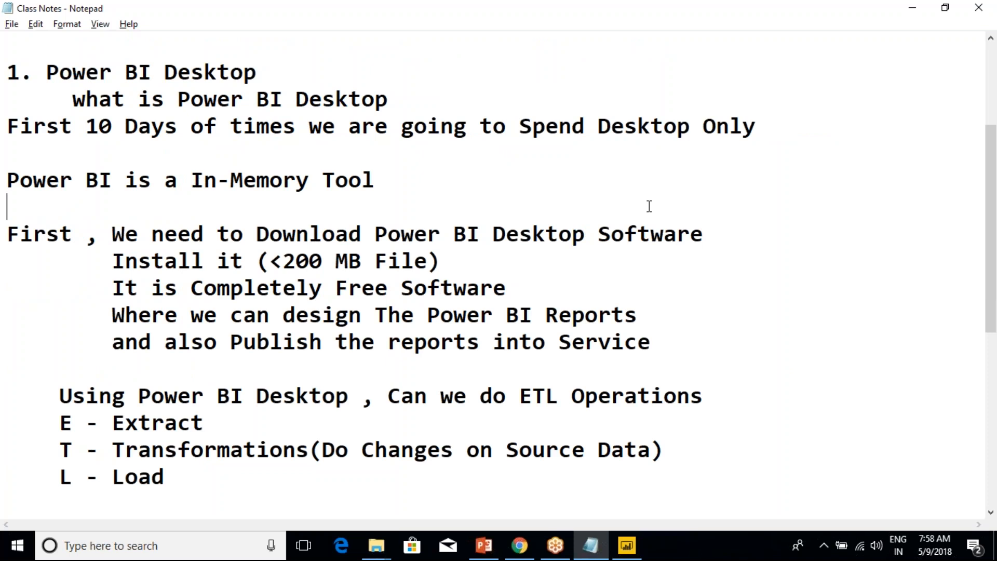
pyautogui.hotkey('alt', 'Tab')
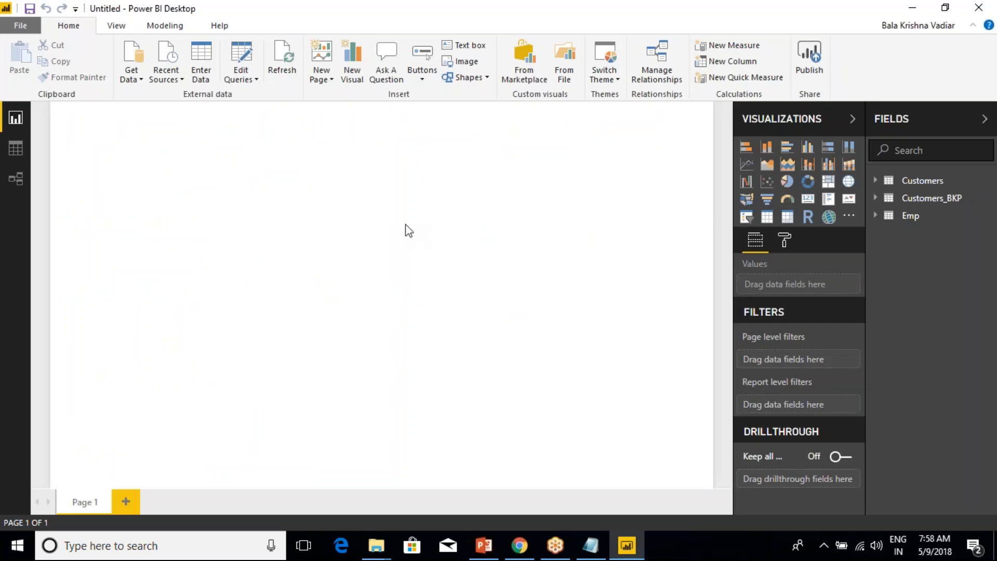
pyautogui.hotkey('alt', 'Tab')
pyautogui.hotkey('alt', 'Tab')
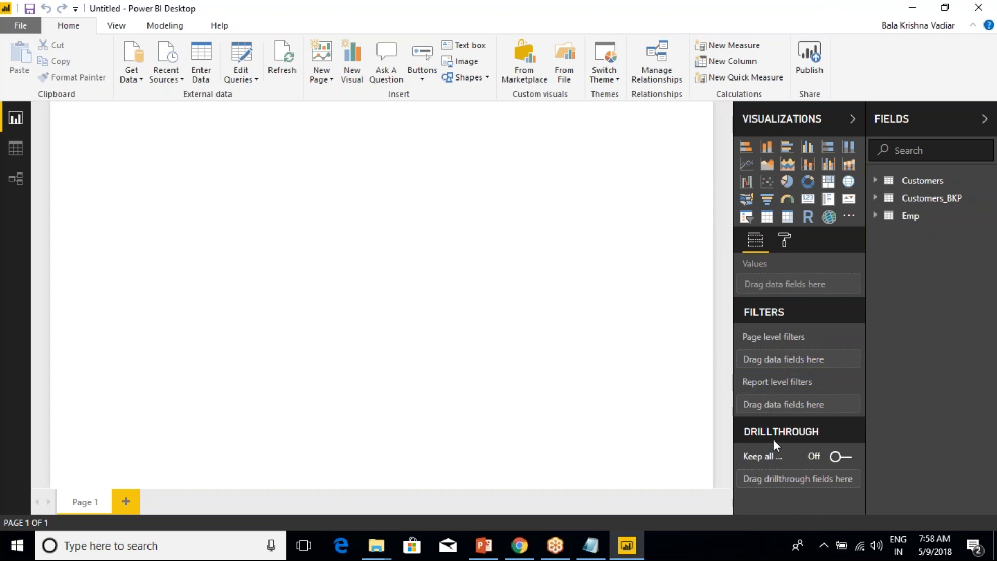
# Turn the drillthrough option Keep all filters on and back off
pyautogui.moveTo(767, 460)
pyautogui.click(845, 465)
pyautogui.click(841, 466)
pyautogui.click(832, 464)
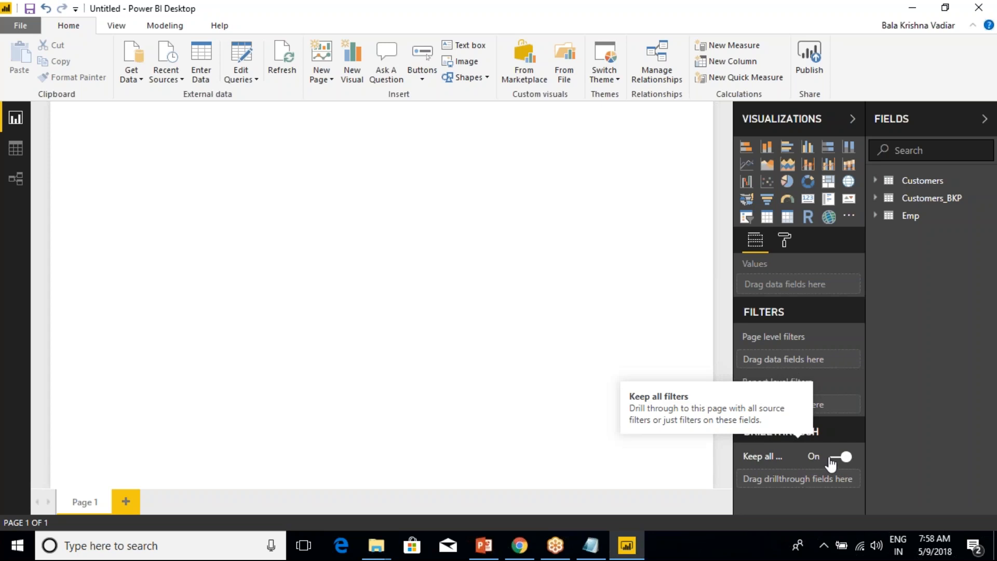
pyautogui.click(830, 458)
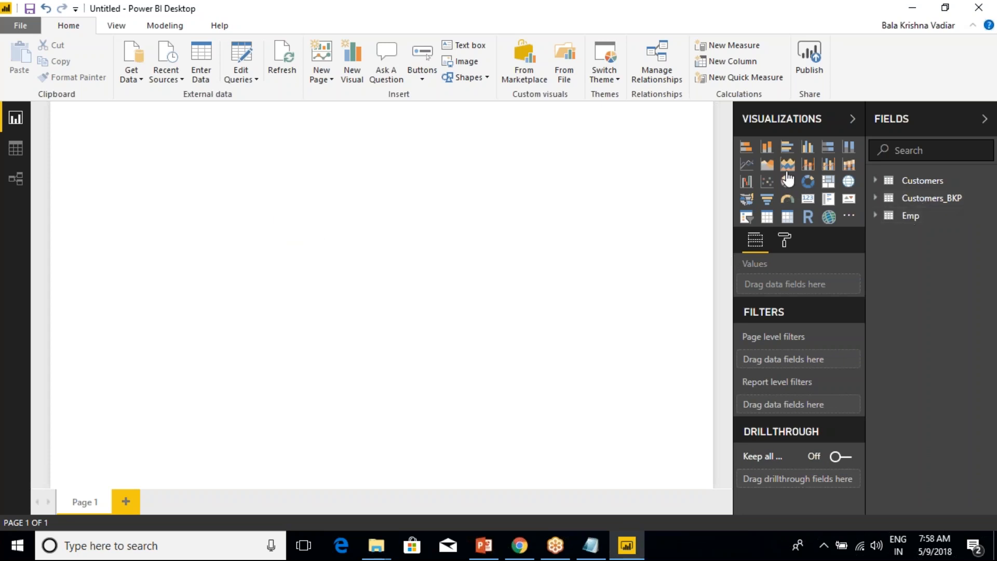
# Add a stacked column chart, enlarge it in the middle of the page, and expand the Customers table's fields
pyautogui.click(767, 150)
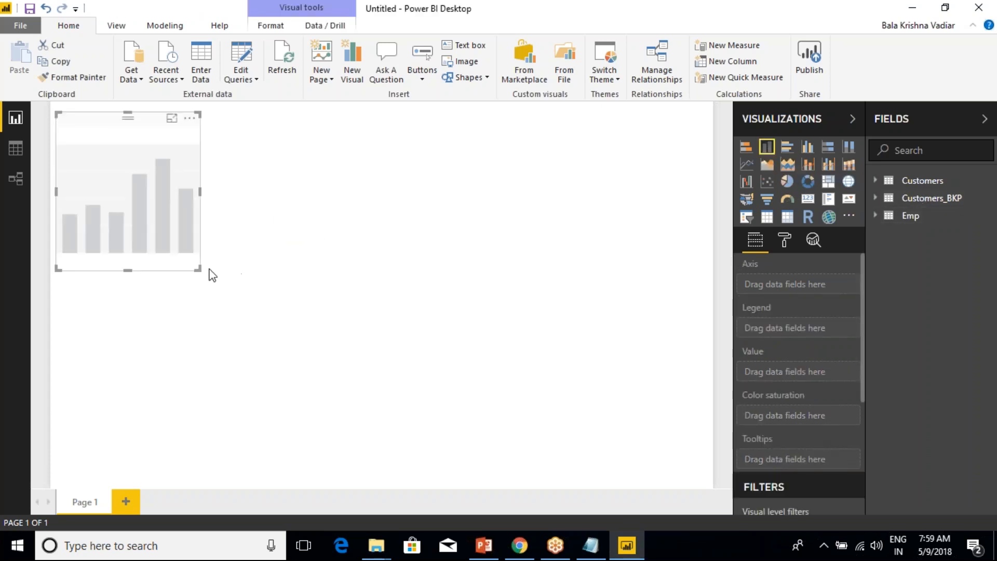
pyautogui.moveTo(201, 269); pyautogui.dragTo(488, 419)
pyautogui.moveTo(367, 137); pyautogui.dragTo(480, 148)
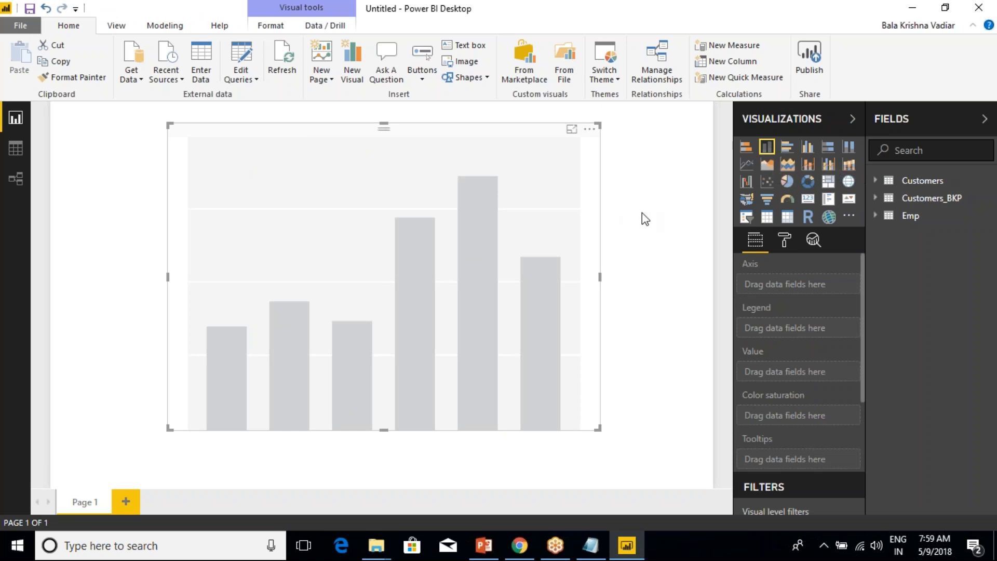
pyautogui.click(640, 193)
pyautogui.click(519, 154)
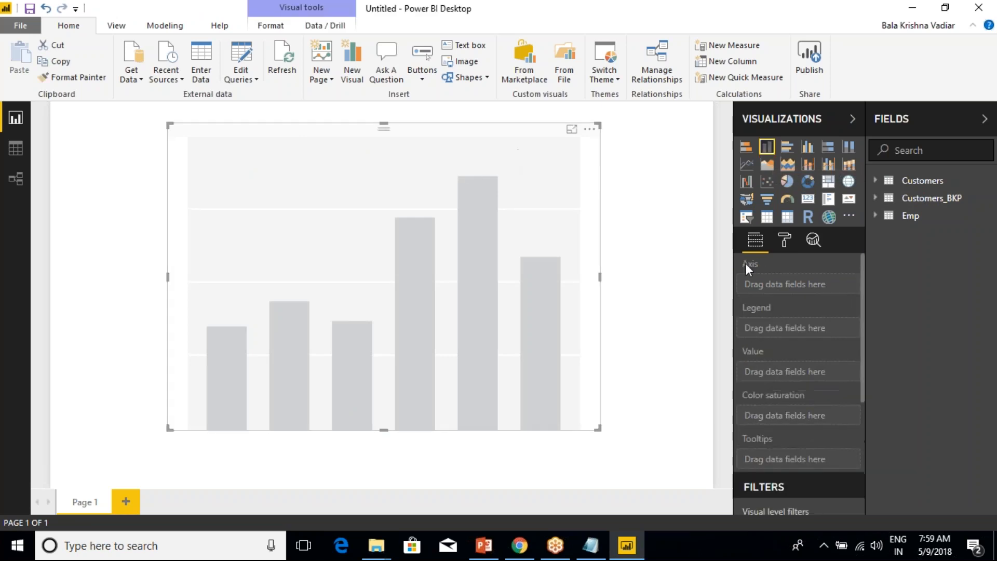
pyautogui.click(876, 181)
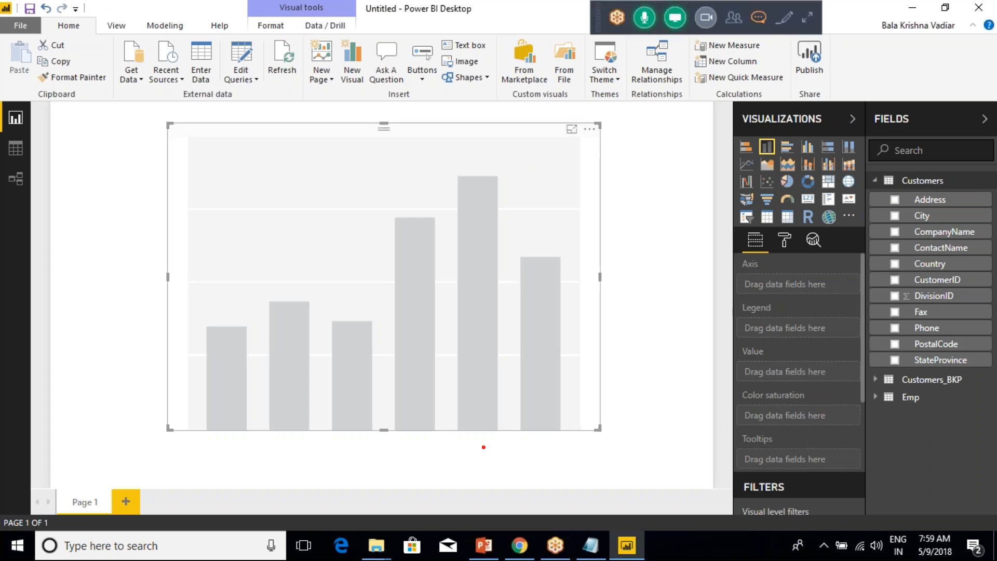
# Draw red annotation arrows along the chart's horizontal and vertical axes, and clear them
pyautogui.moveTo(435, 429)
pyautogui.mouseDown()
pyautogui.moveTo(670, 410)
pyautogui.moveTo(665, 435)
pyautogui.mouseUp()
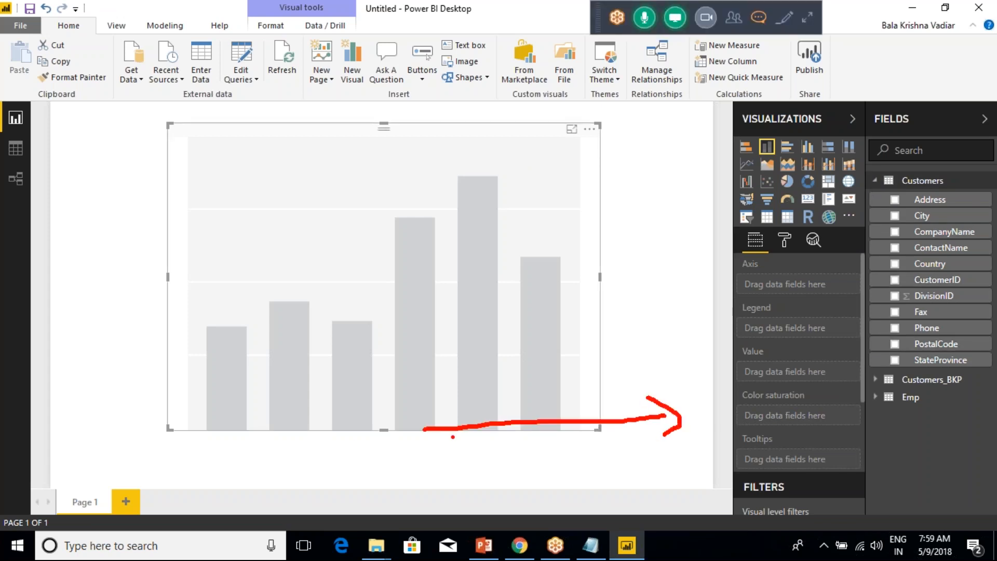
pyautogui.moveTo(168, 435)
pyautogui.mouseDown()
pyautogui.moveTo(183, 210)
pyautogui.moveTo(171, 229)
pyautogui.moveTo(209, 234)
pyautogui.mouseUp()
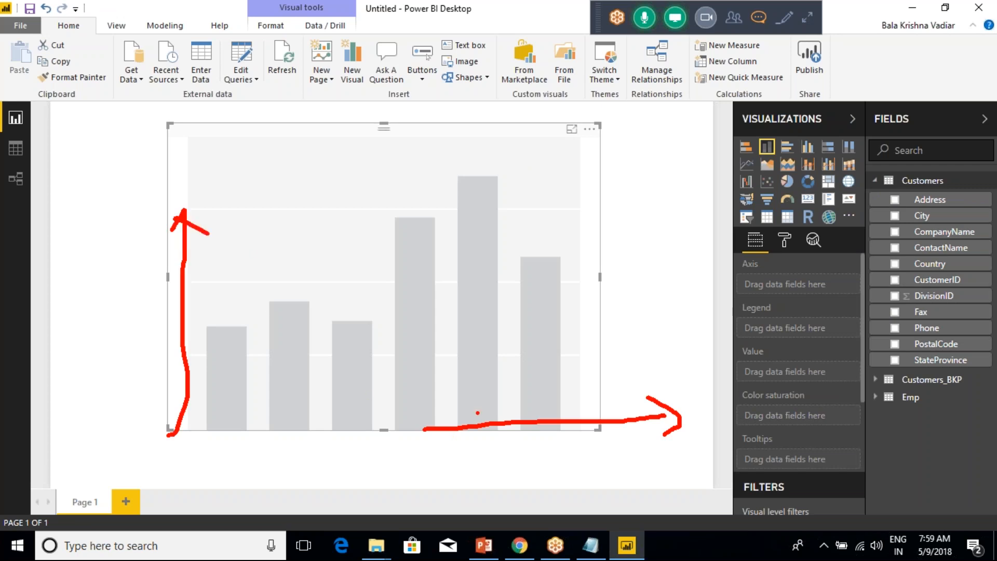
pyautogui.press('Escape')
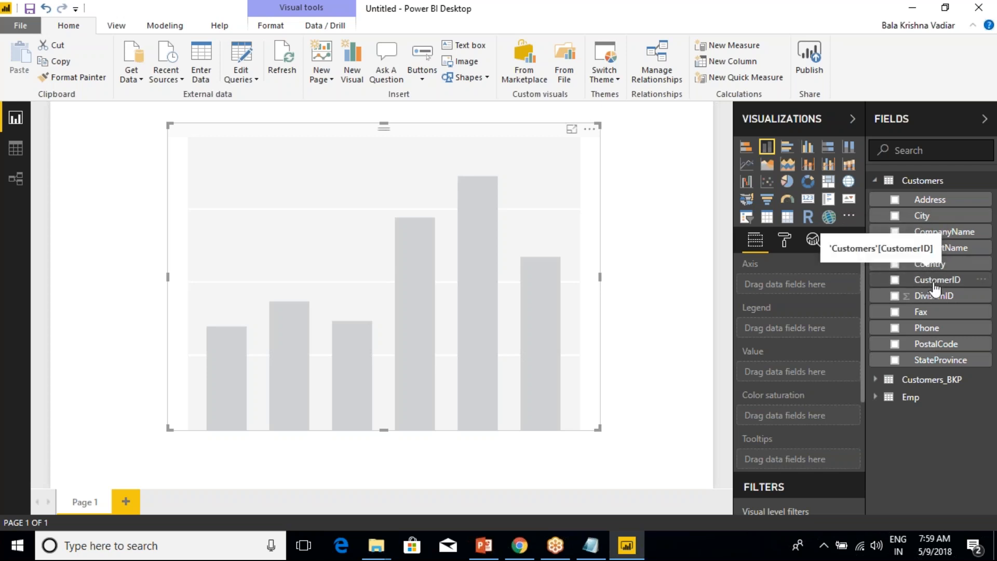
# Plot Country on the chart's axis with the count of CustomerID as the value, and widen the chart on both sides
pyautogui.click(894, 265)
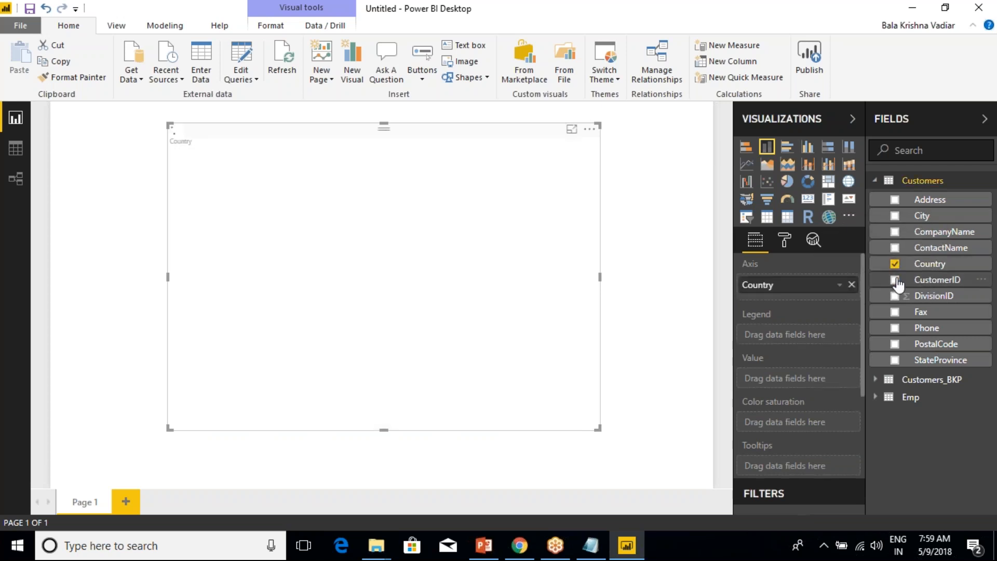
pyautogui.click(895, 281)
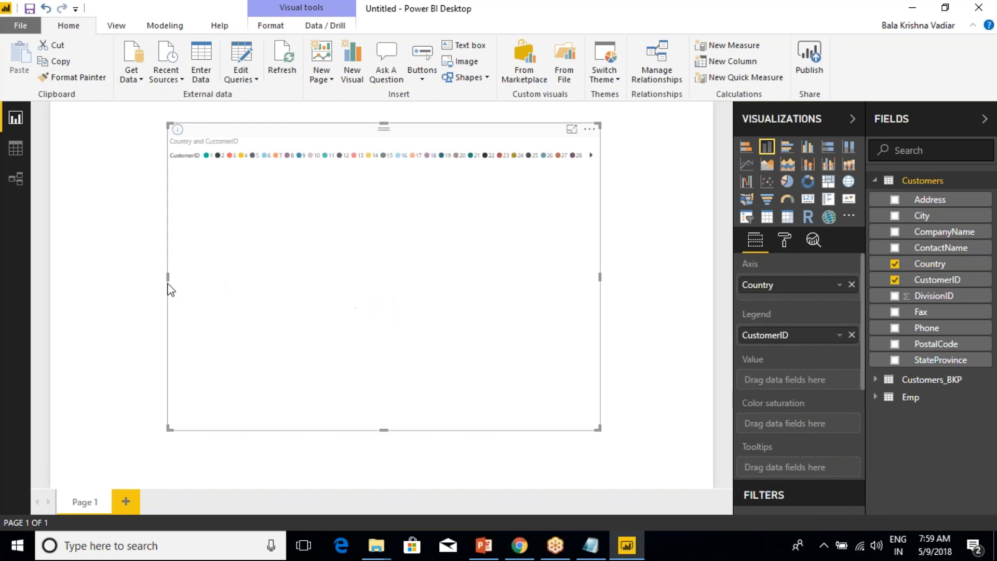
pyautogui.moveTo(169, 283); pyautogui.dragTo(107, 279)
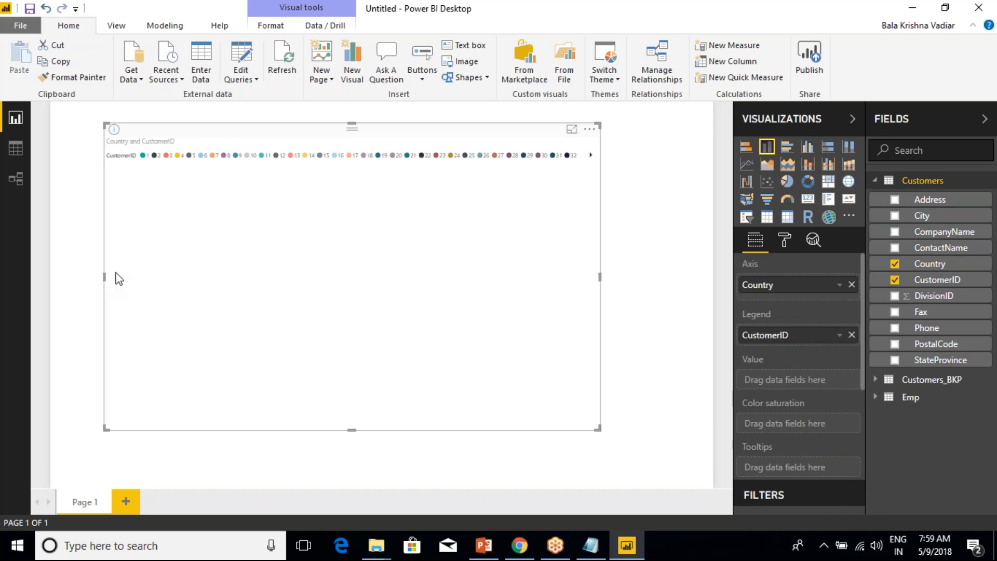
pyautogui.moveTo(601, 283); pyautogui.dragTo(668, 283)
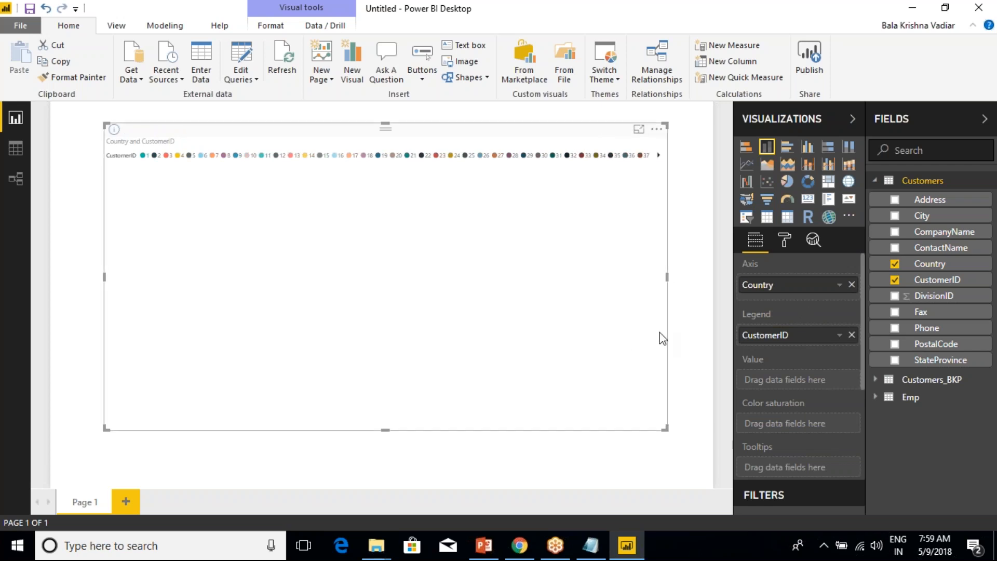
pyautogui.moveTo(794, 336); pyautogui.dragTo(793, 389)
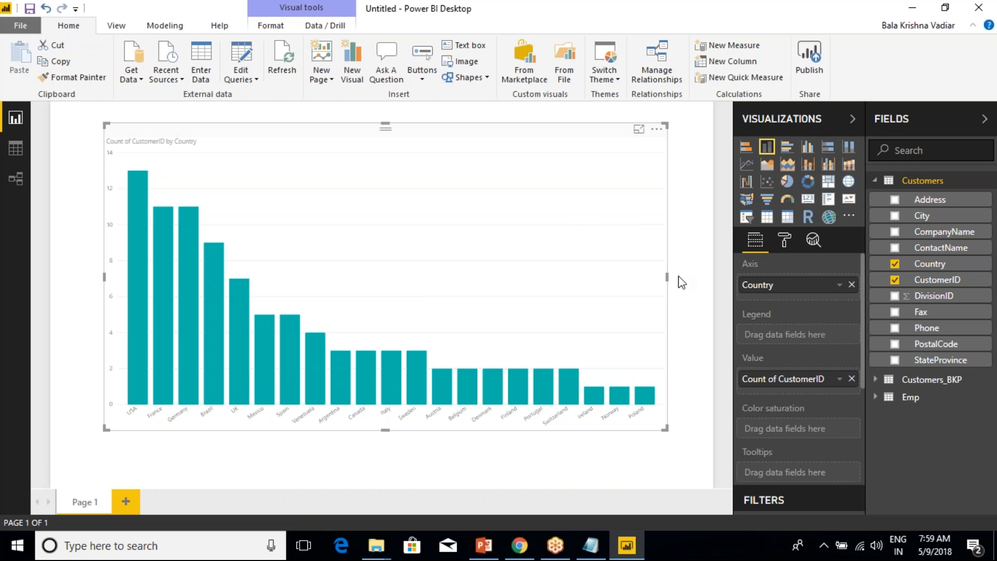
pyautogui.moveTo(667, 277); pyautogui.dragTo(702, 278)
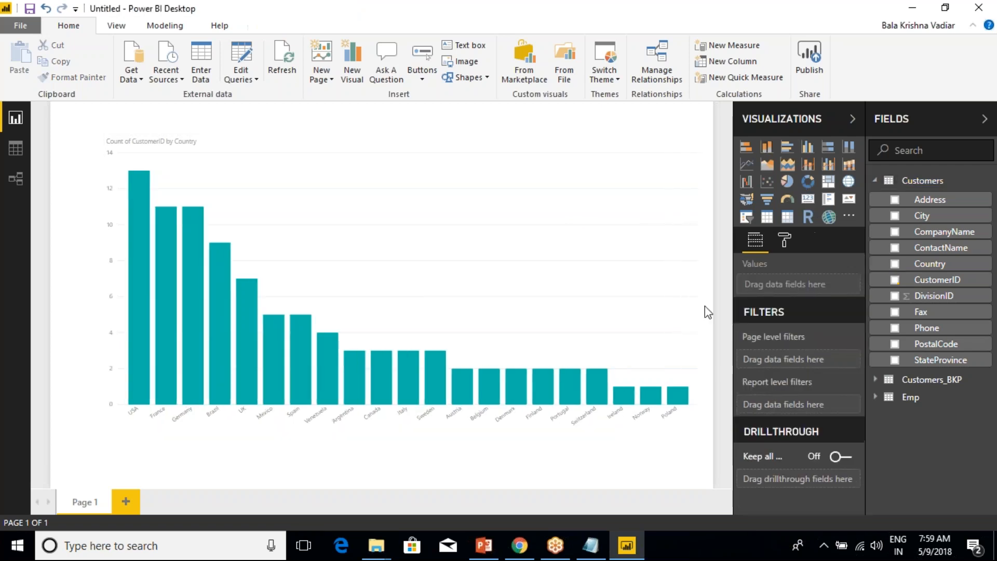
# Turn on the chart's border and format its X-axis labels in black with text size 19
pyautogui.click(784, 241)
pyautogui.click(784, 244)
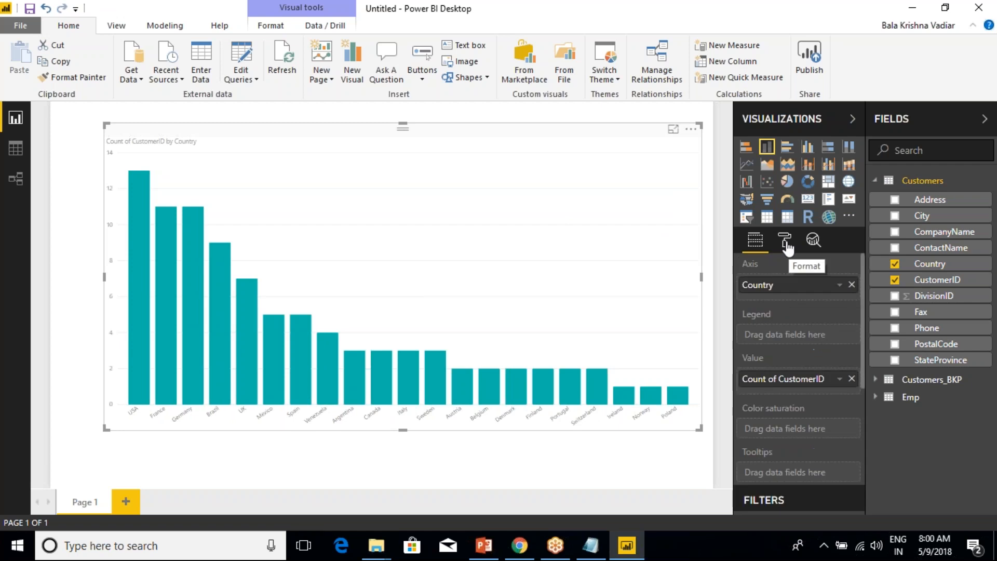
pyautogui.click(785, 244)
pyautogui.scroll(-1, 771, 416)
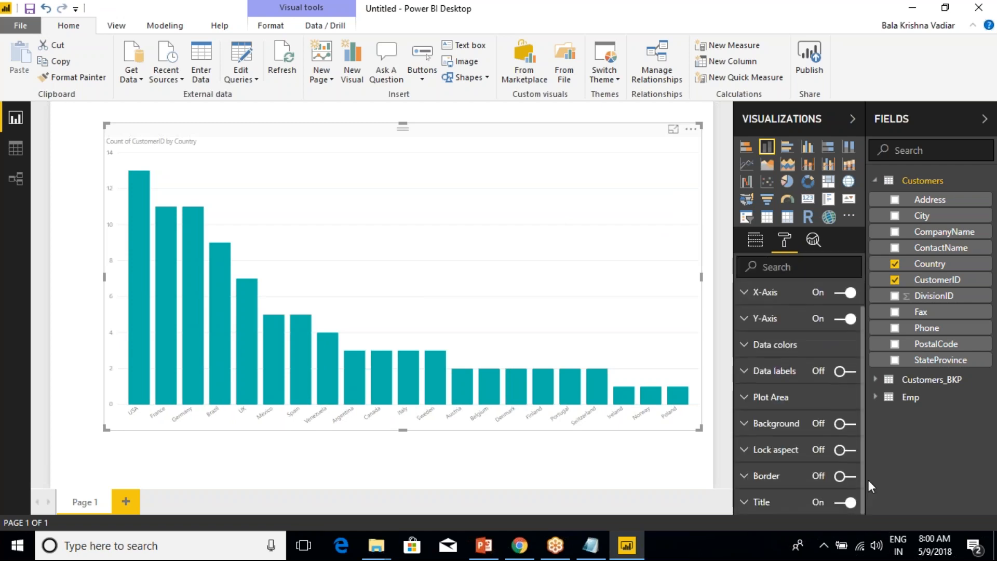
pyautogui.click(745, 292)
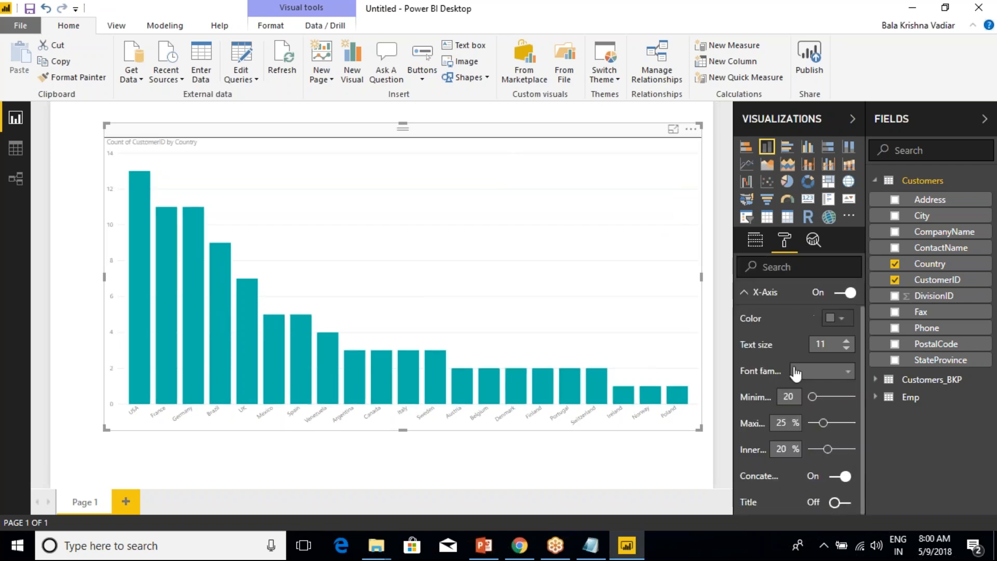
pyautogui.click(840, 319)
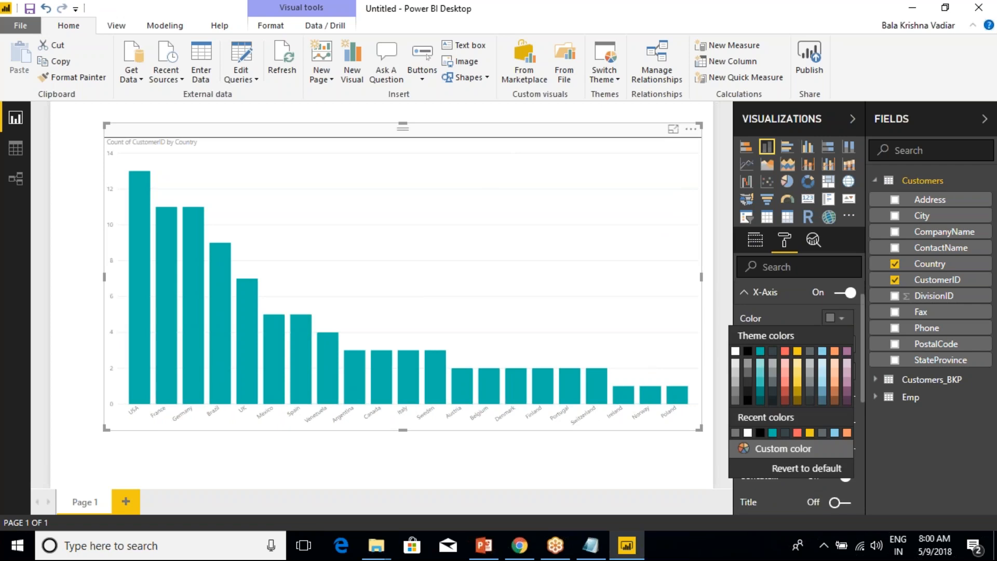
pyautogui.click(747, 351)
pyautogui.click(846, 341)
pyautogui.click(846, 342)
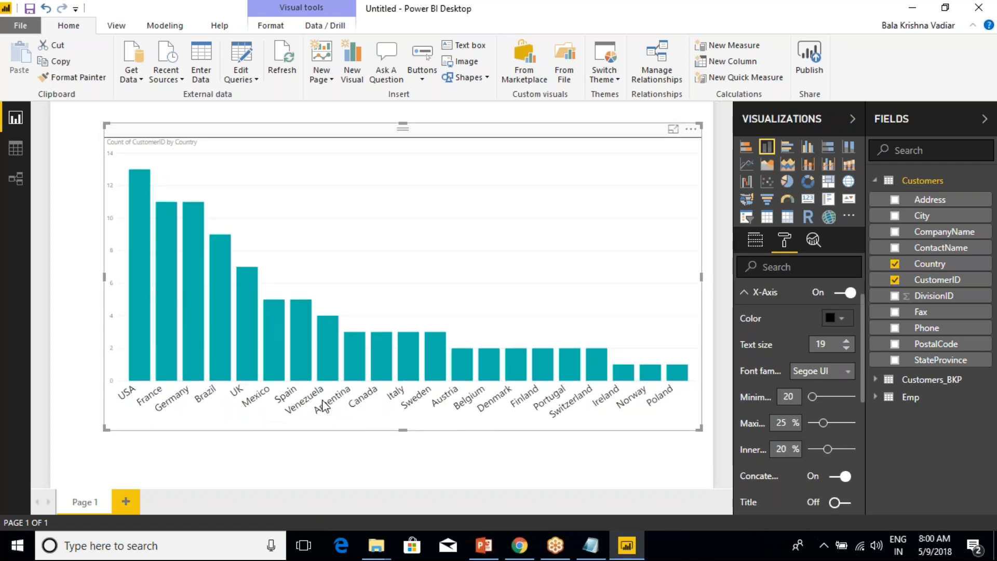
pyautogui.click(745, 292)
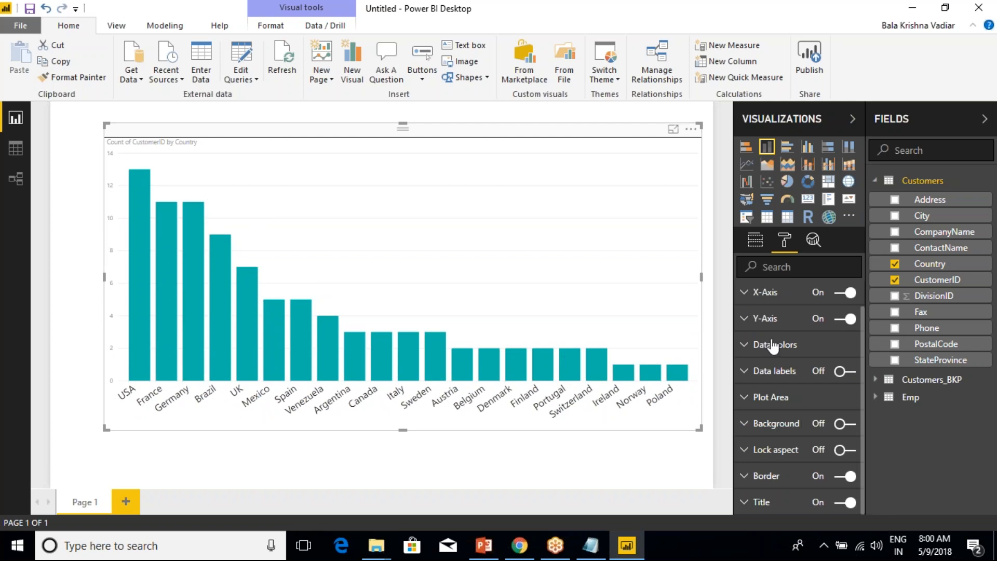
# Turn on the chart's data labels, color them black, and set their display units to None
pyautogui.click(845, 371)
pyautogui.scroll(-2, 778, 413)
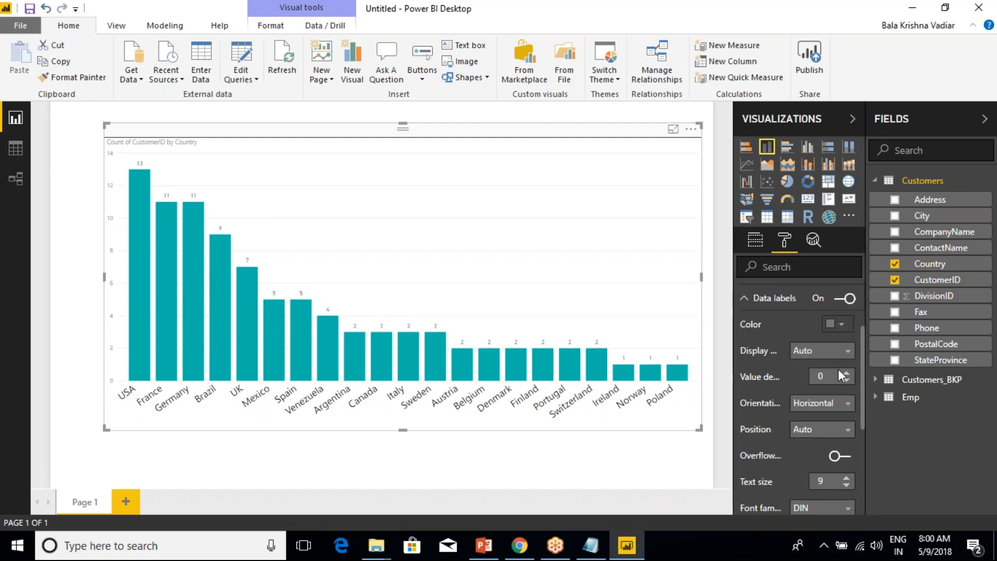
pyautogui.click(838, 324)
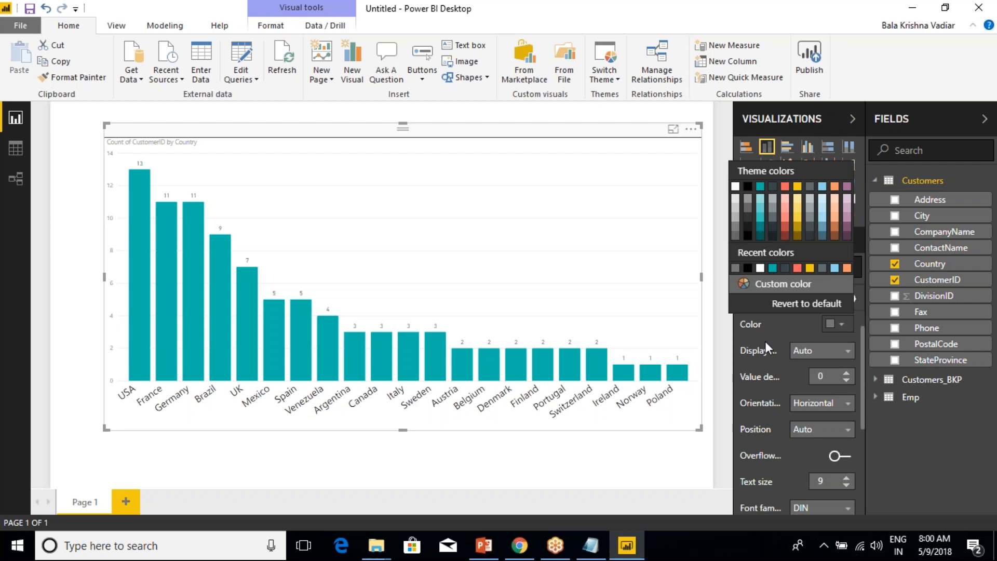
pyautogui.click(749, 204)
pyautogui.click(846, 354)
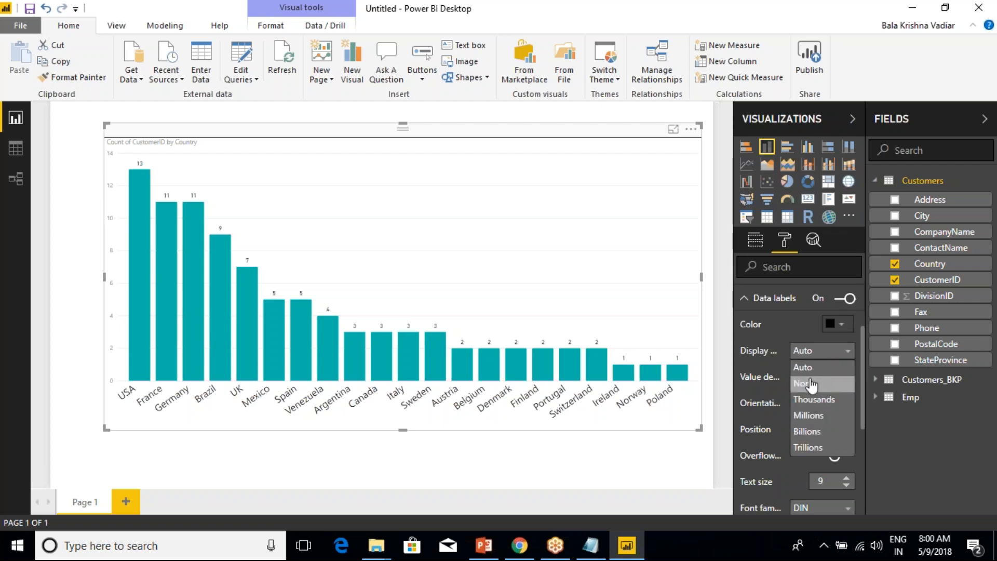
pyautogui.click(810, 385)
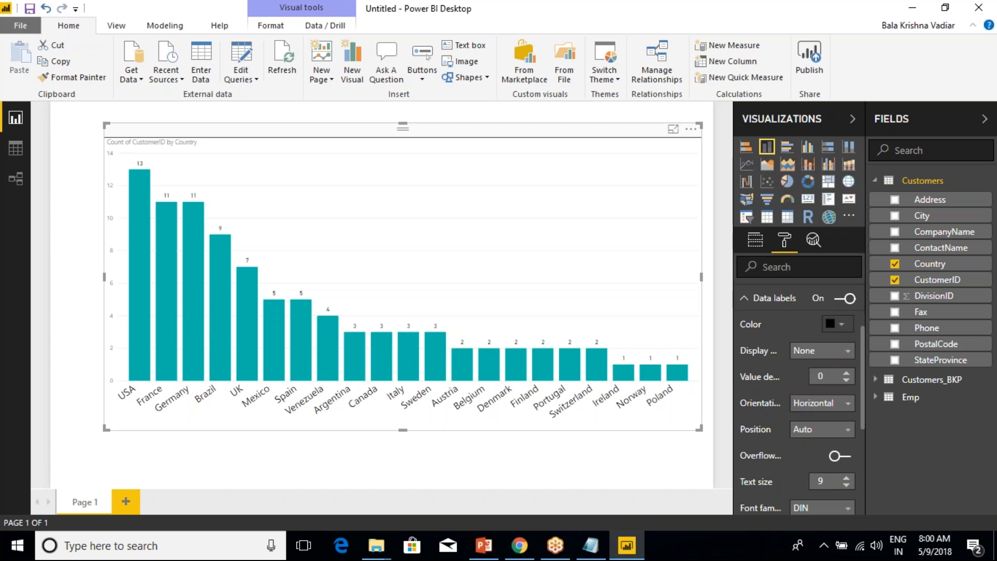
# Set the text size of the chart's data labels to 21
pyautogui.scroll(-3, 784, 472)
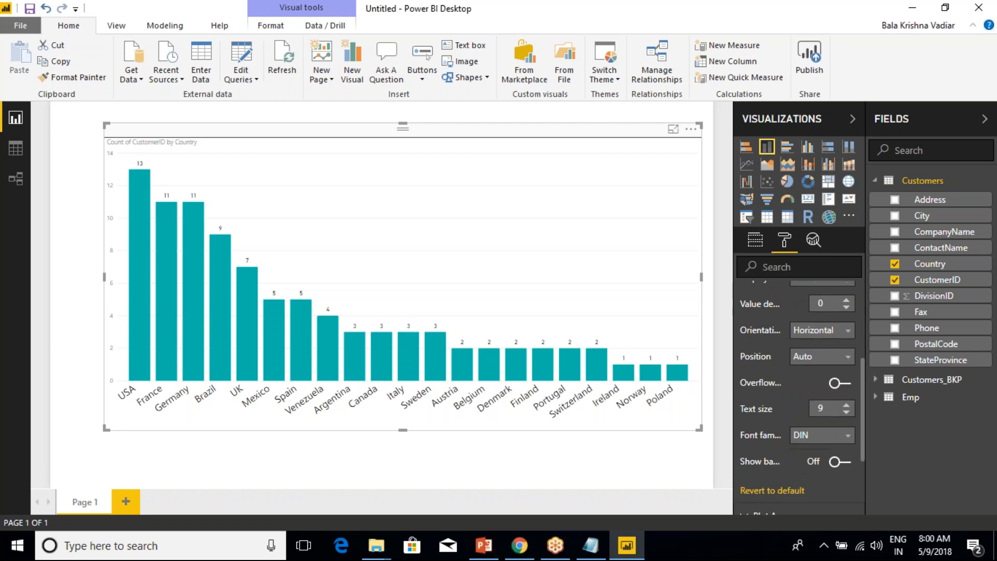
pyautogui.click(847, 405)
pyautogui.click(847, 405)
pyautogui.click(847, 405)
pyautogui.click(847, 406)
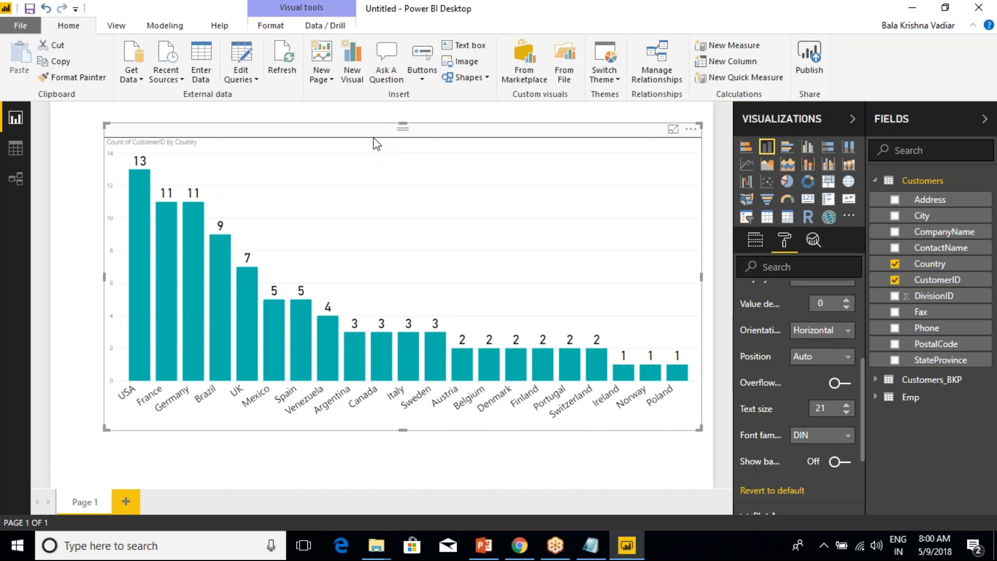
# Save the report as 9th_May_2018 in the Power BI New Batch(9th_May2018) folder, using the Power BI file (*.pbix) type
pyautogui.click(33, 11)
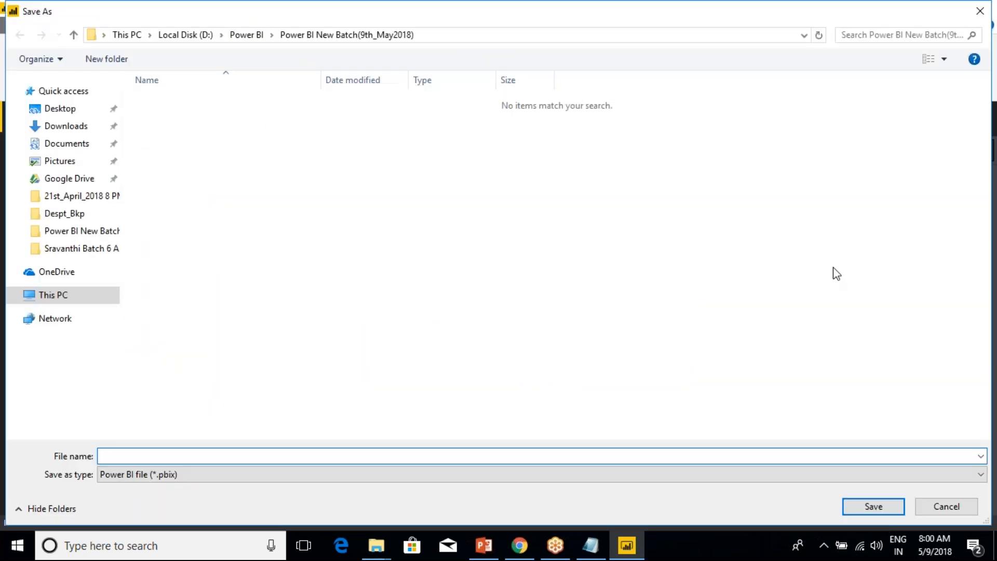
pyautogui.click(945, 507)
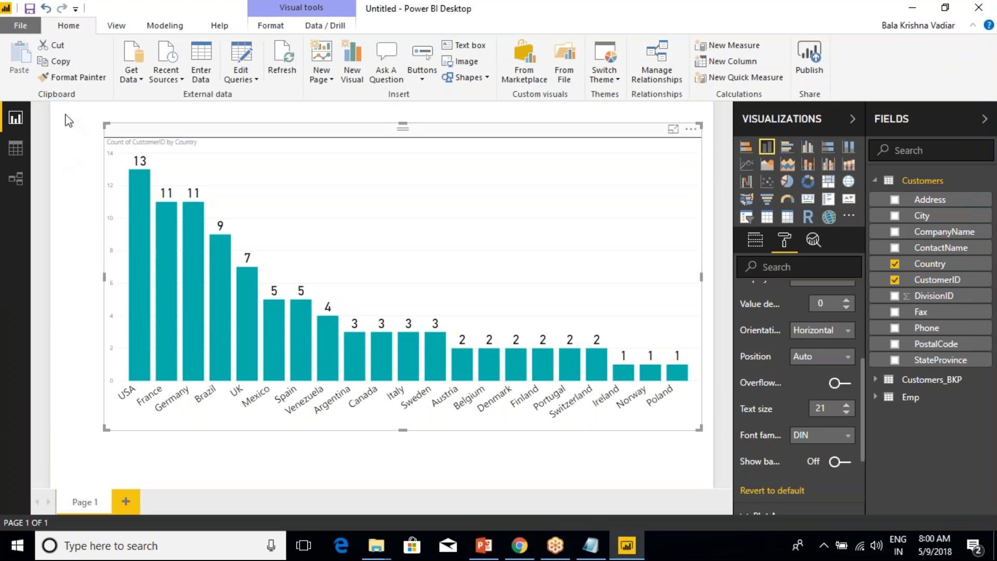
pyautogui.click(22, 24)
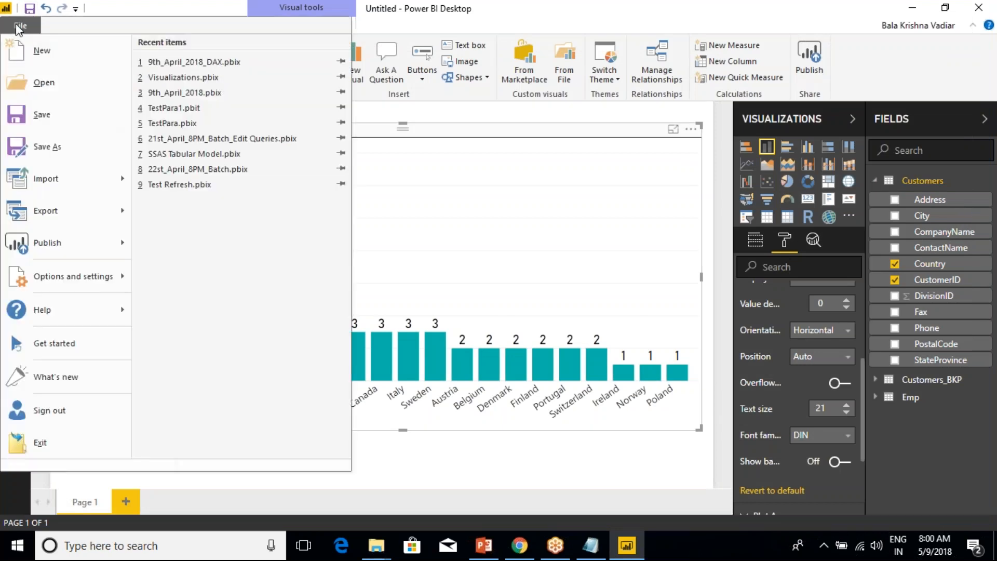
pyautogui.click(29, 114)
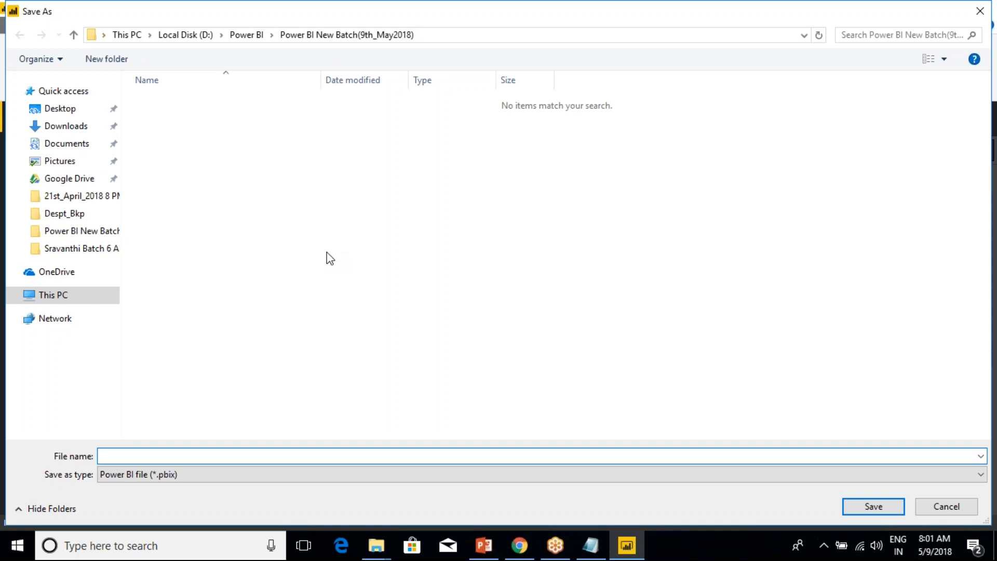
pyautogui.write('TH')
pyautogui.click(179, 476)
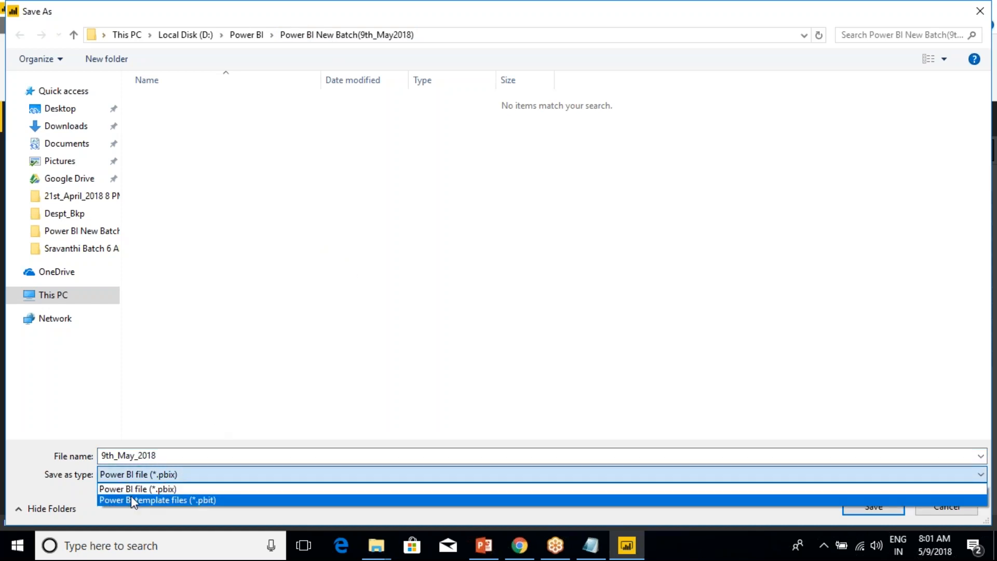
pyautogui.press('Up')
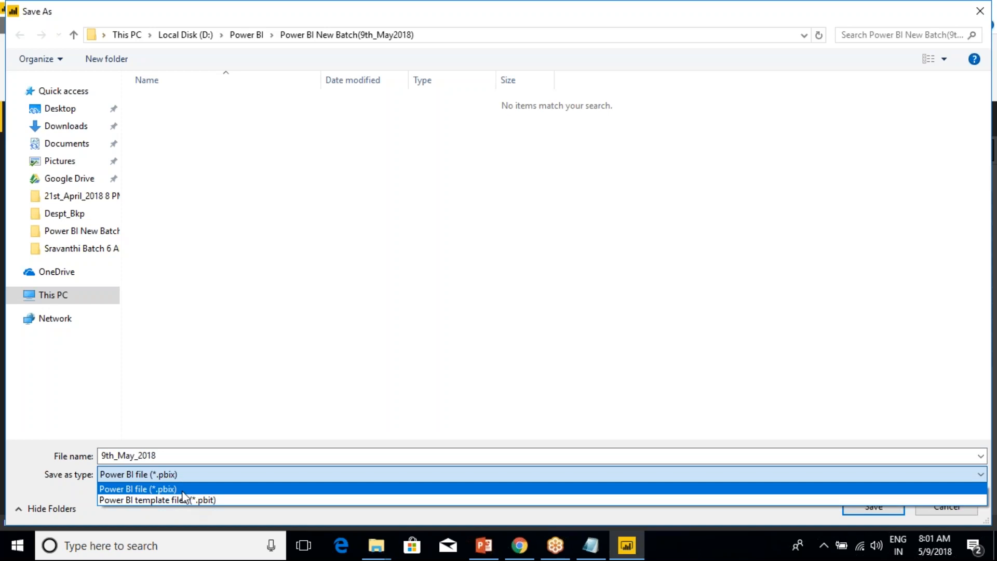
pyautogui.click(182, 490)
pyautogui.click(189, 450)
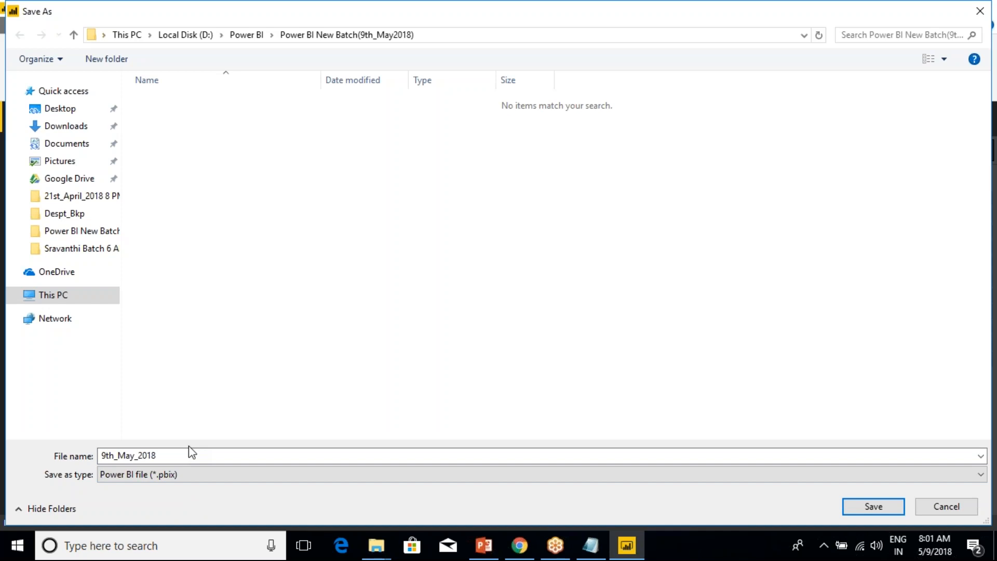
pyautogui.click(874, 507)
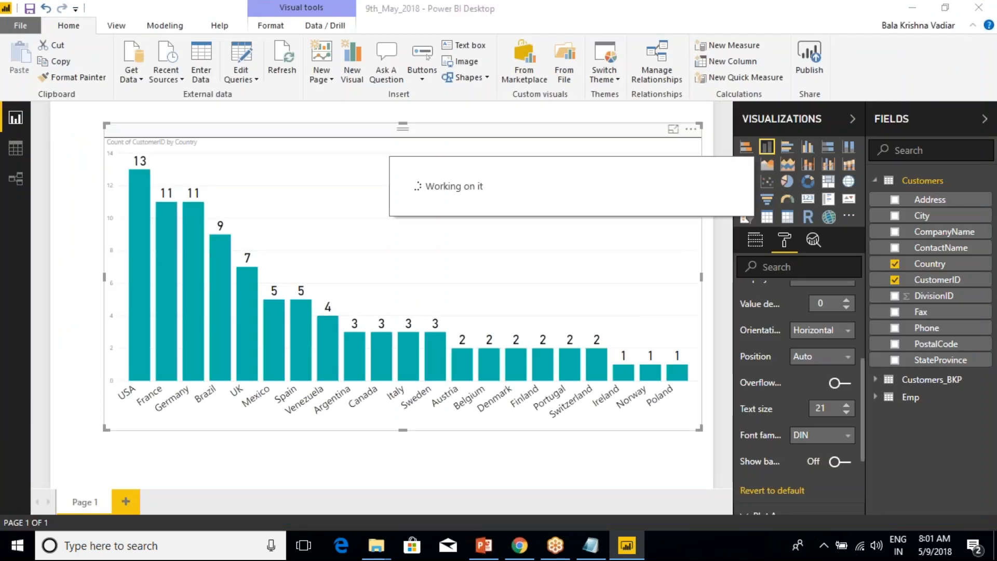
# Check the saved 9th_May_2018 file in the Power BI New Batch folder in File Explorer, and return to Power BI Desktop
pyautogui.moveTo(376, 545)
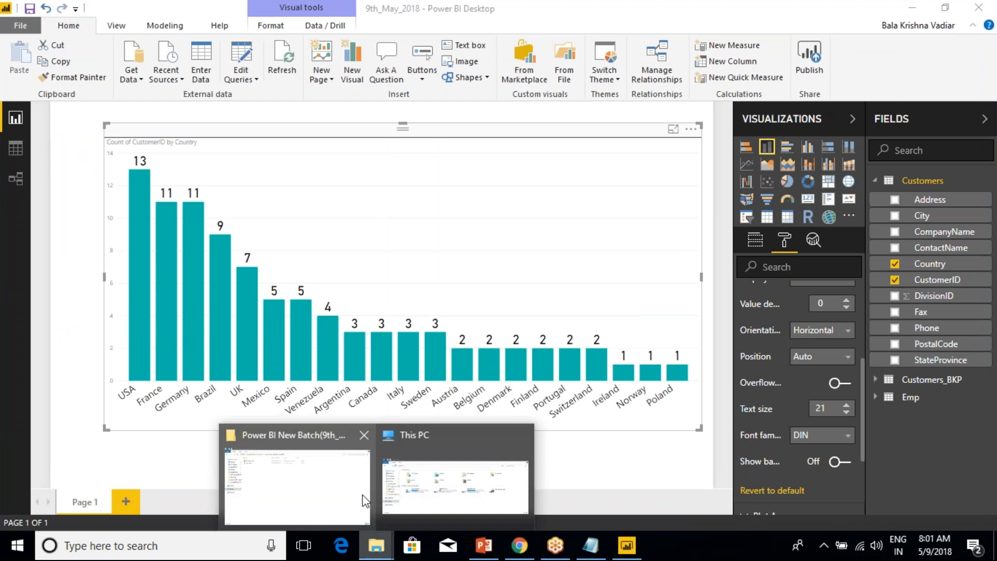
pyautogui.click(327, 483)
pyautogui.click(165, 90)
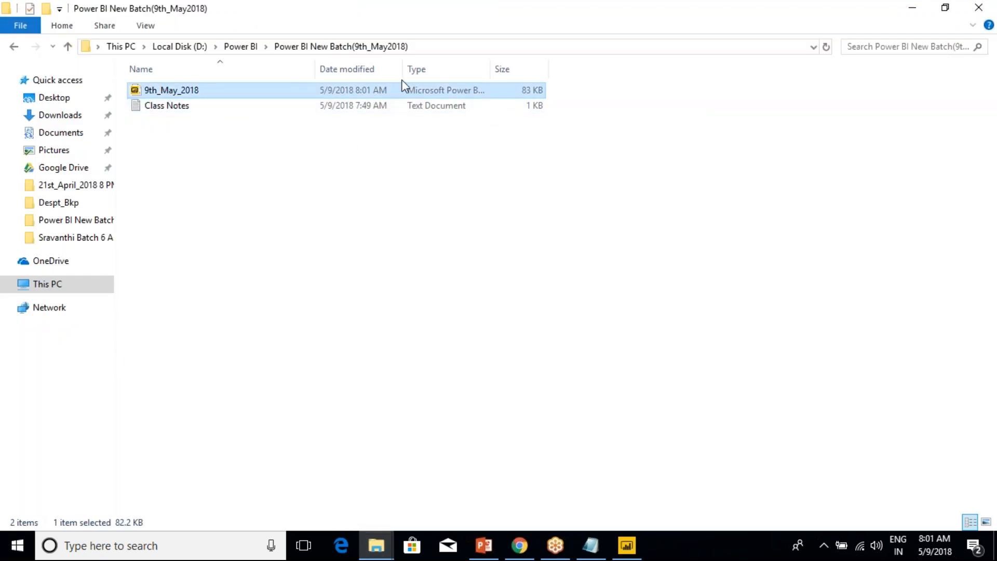
pyautogui.click(627, 546)
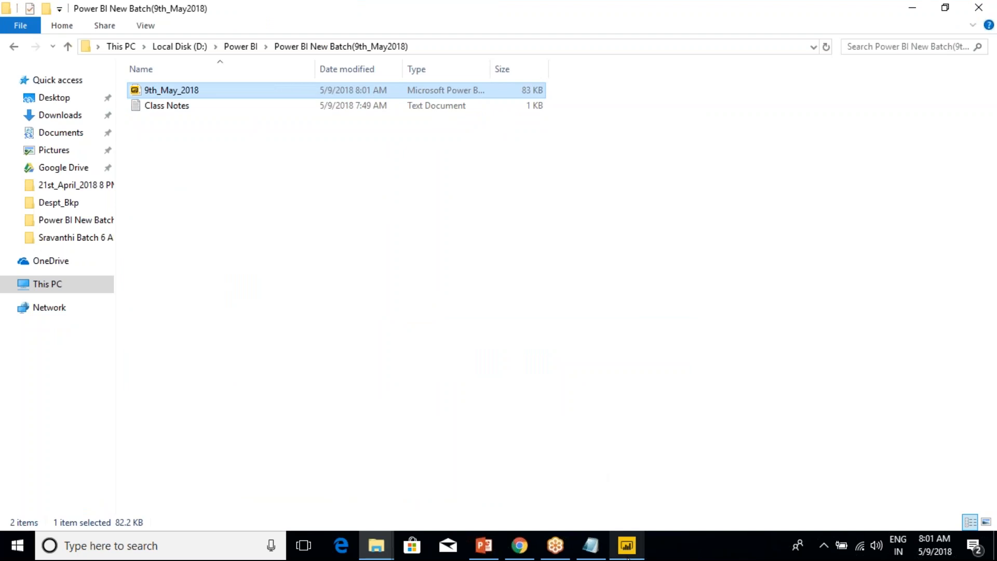
pyautogui.click(625, 501)
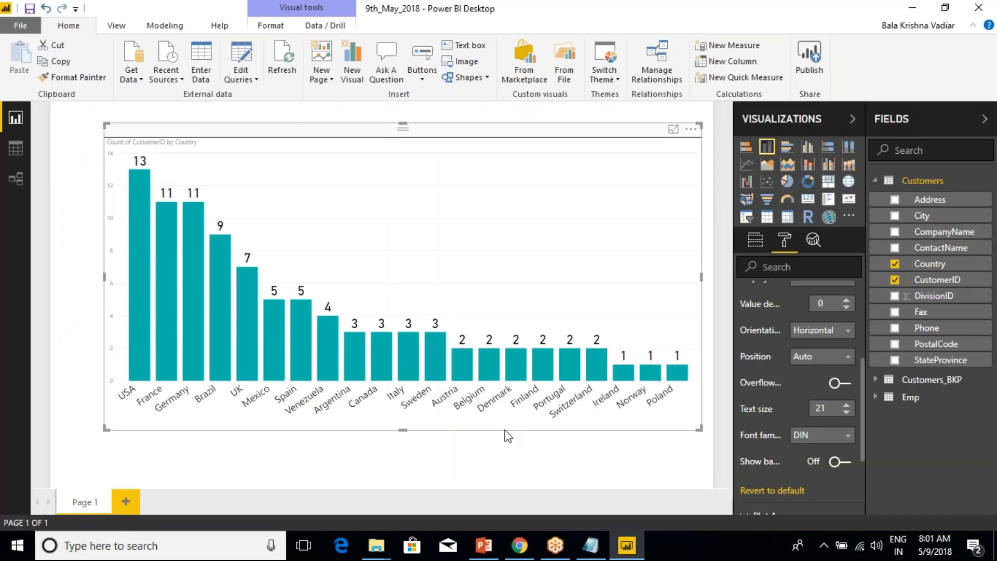
# Highlight the line "Where we can design The Power BI Reports" in the Class Notes in Notepad, and return to the report
pyautogui.click(590, 545)
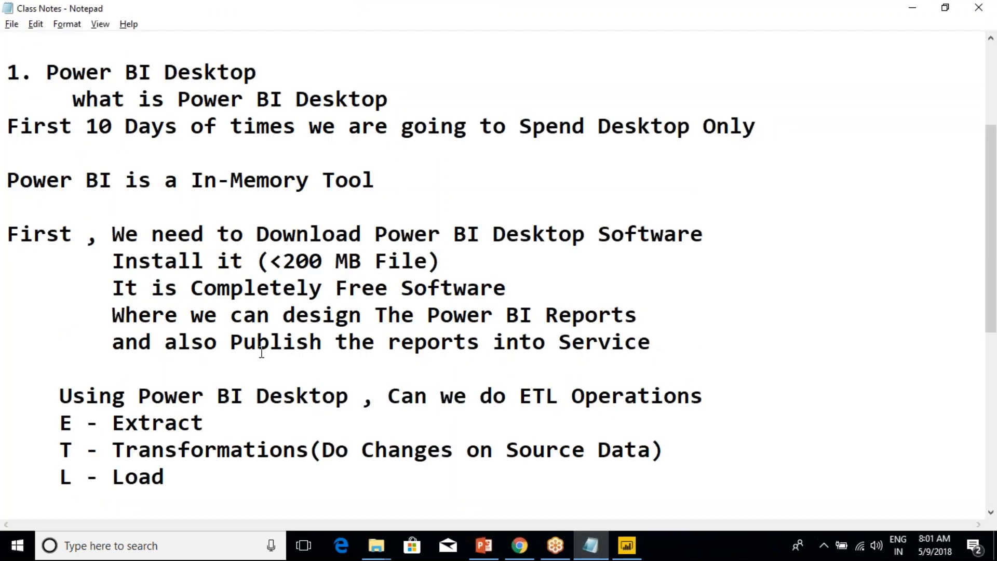
pyautogui.moveTo(101, 319); pyautogui.dragTo(663, 322)
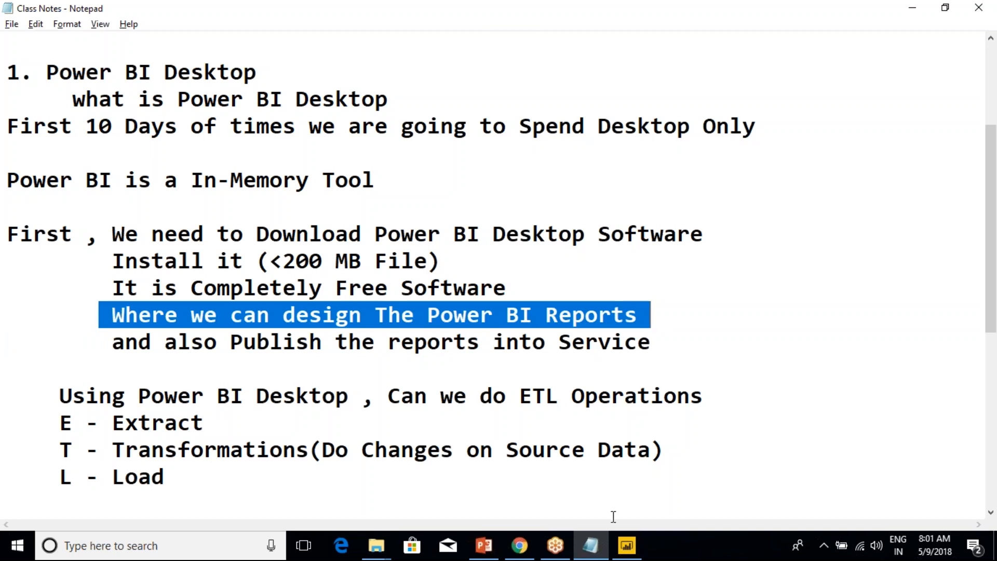
pyautogui.click(627, 546)
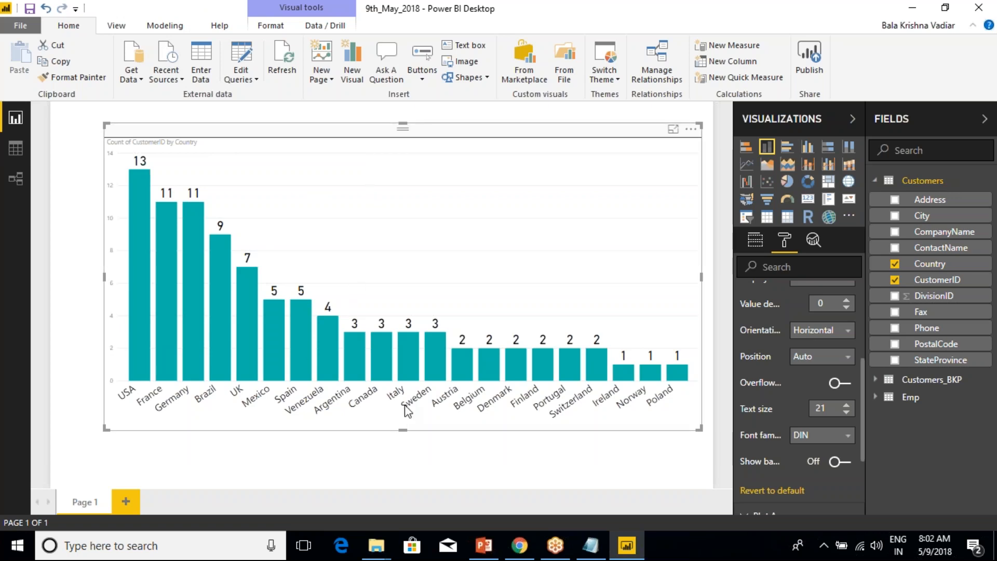
# Return to the Class Notes in Notepad and highlight the Power BI Service heading, clearing the selection when done
pyautogui.hotkey('alt', 'Tab')
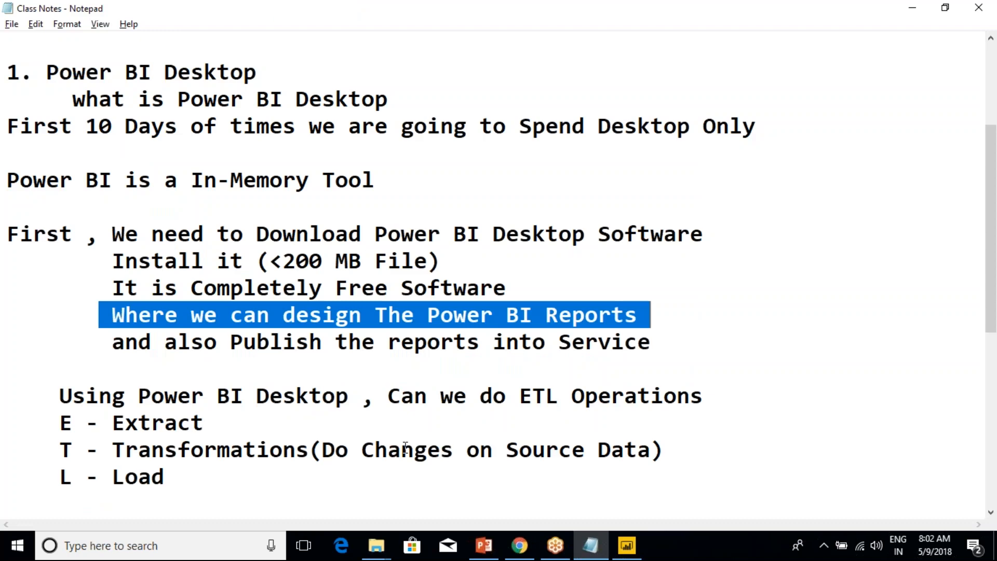
pyautogui.click(375, 439)
pyautogui.scroll(-5, 375, 438)
pyautogui.click(177, 240)
pyautogui.moveTo(244, 213); pyautogui.dragTo(7, 213)
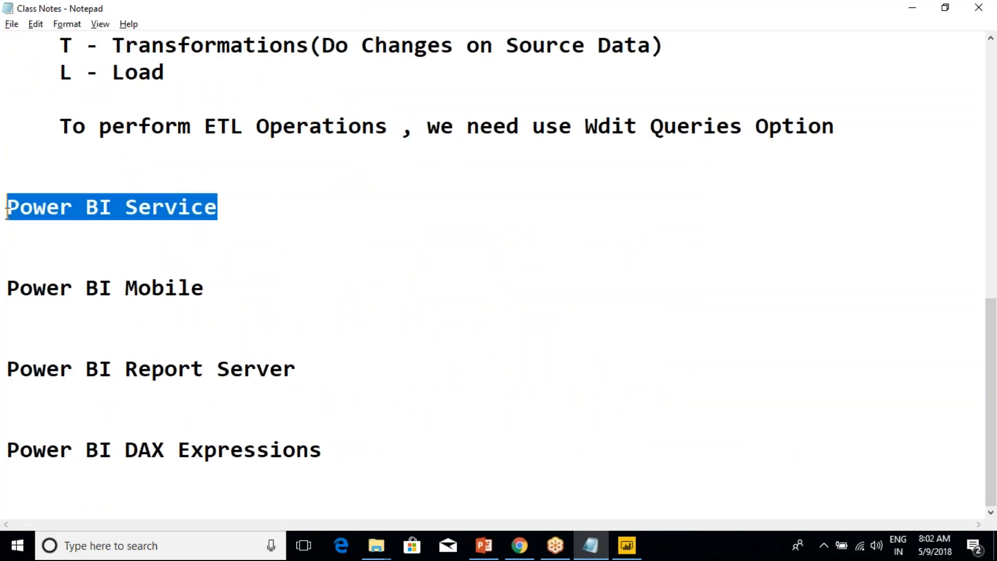
pyautogui.click(36, 236)
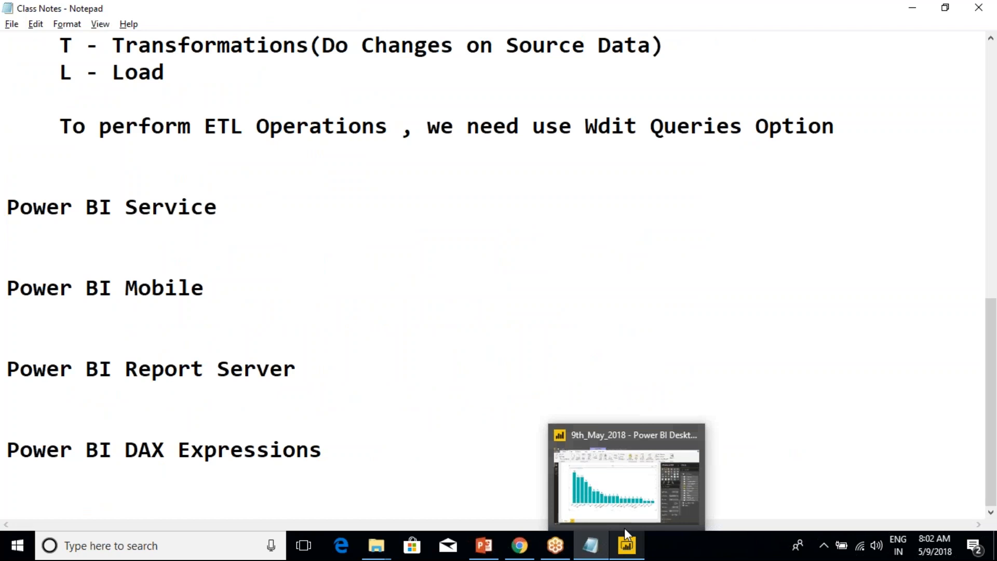
# Switch to Power BI Desktop, briefly mark the signed-in account name in red, and open the Publish to Power BI dialog
pyautogui.click(619, 548)
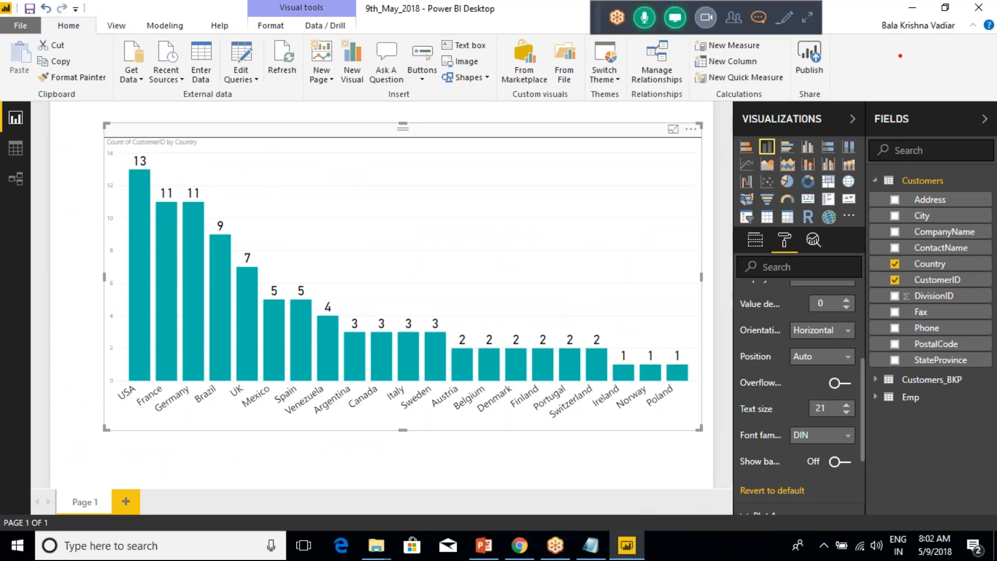
pyautogui.moveTo(863, 12)
pyautogui.mouseDown()
pyautogui.moveTo(966, 52)
pyautogui.moveTo(941, 16)
pyautogui.mouseUp()
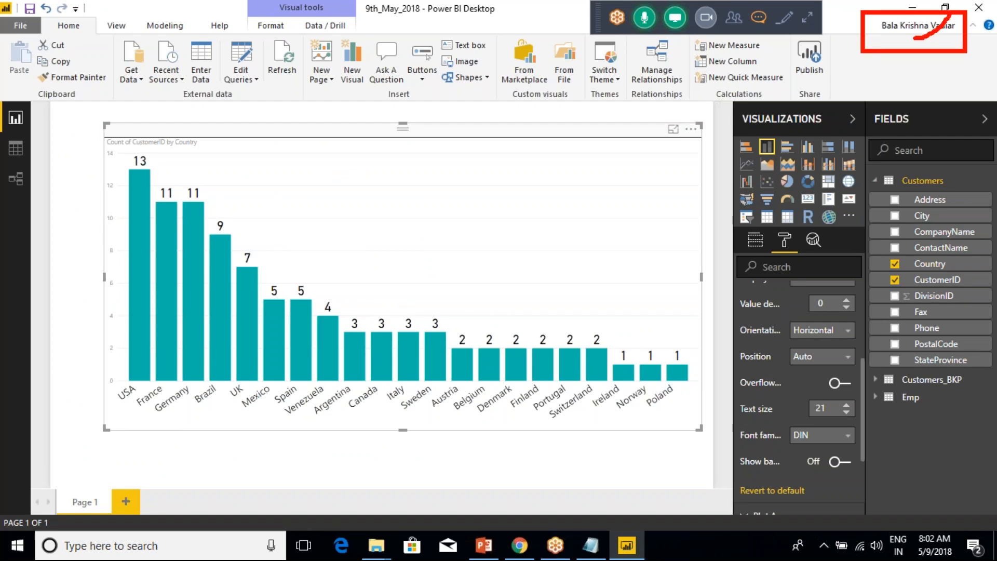
pyautogui.press('Escape')
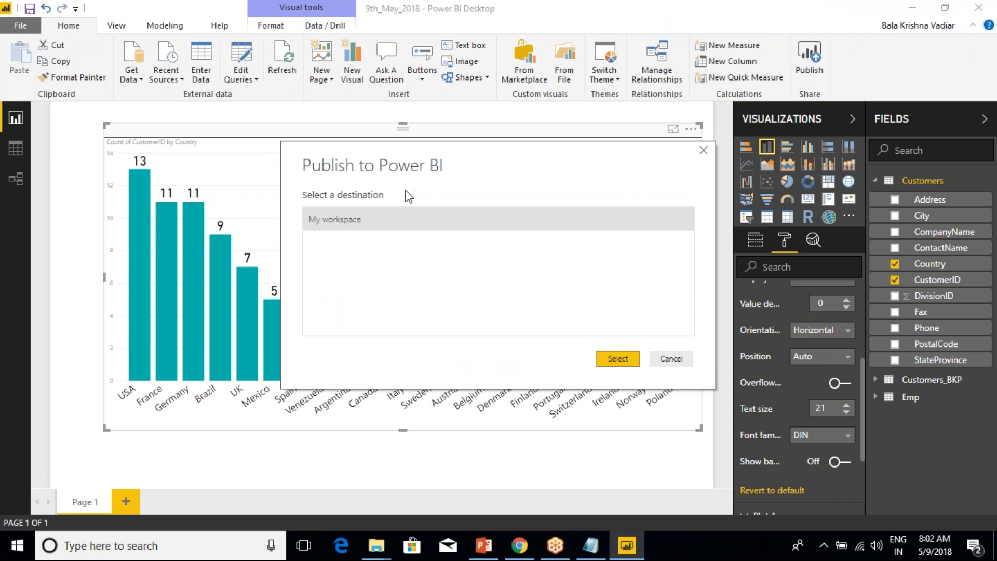
# Draw a red box and scribbles around the My workspace destination in the publish dialog, and clear the annotations
pyautogui.moveTo(322, 176); pyautogui.dragTo(627, 262)
pyautogui.moveTo(399, 230)
pyautogui.mouseDown()
pyautogui.moveTo(411, 248)
pyautogui.moveTo(475, 243)
pyautogui.mouseUp()
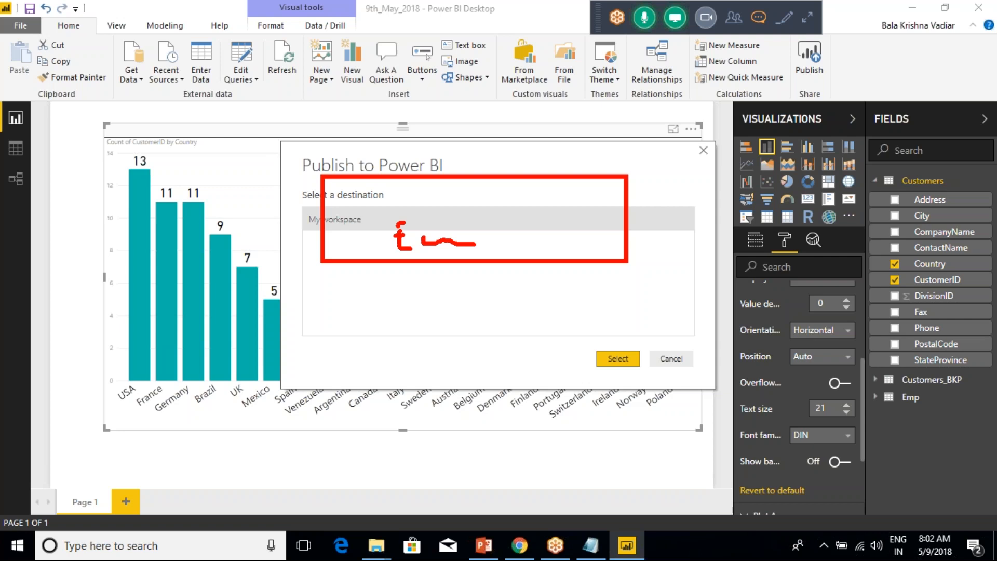
pyautogui.press('Escape')
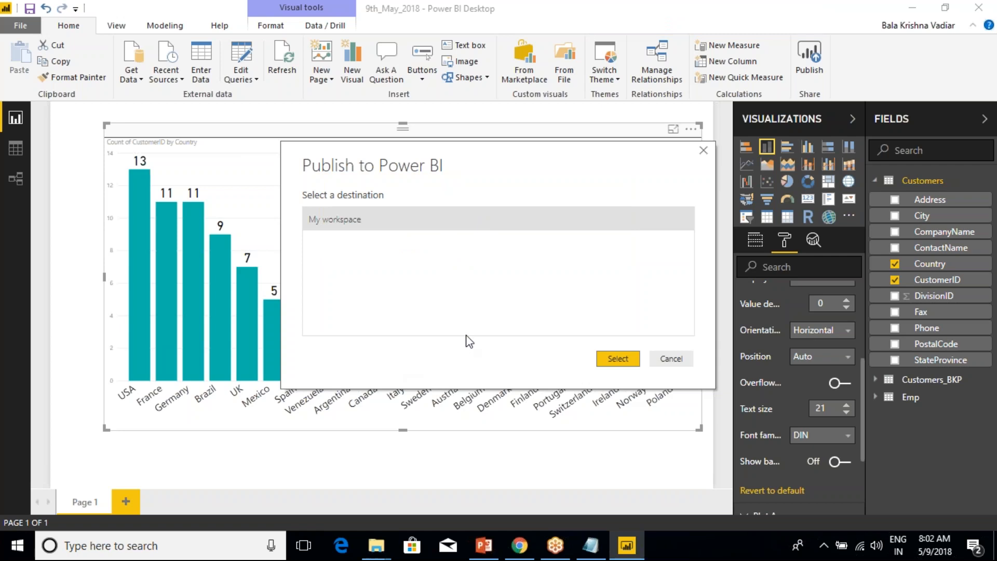
# Add the line "It is a Completely Licenced One" under the Power BI Service heading in the Class Notes in Notepad
pyautogui.click(591, 548)
pyautogui.click(260, 219)
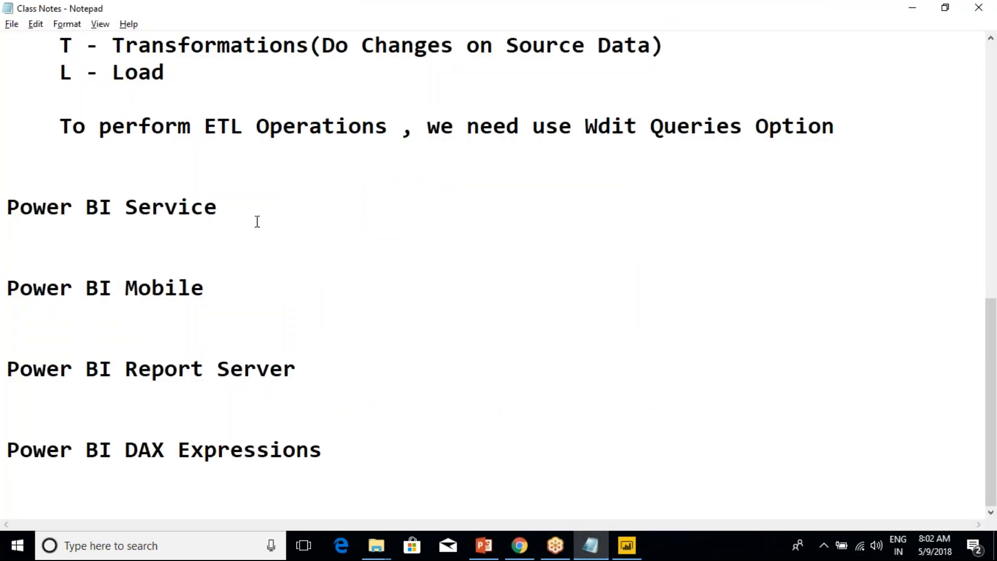
pyautogui.press('Return')
pyautogui.write('It is a Completely Licenced One')
pyautogui.moveTo(418, 242); pyautogui.dragTo(11, 244)
pyautogui.click(422, 236)
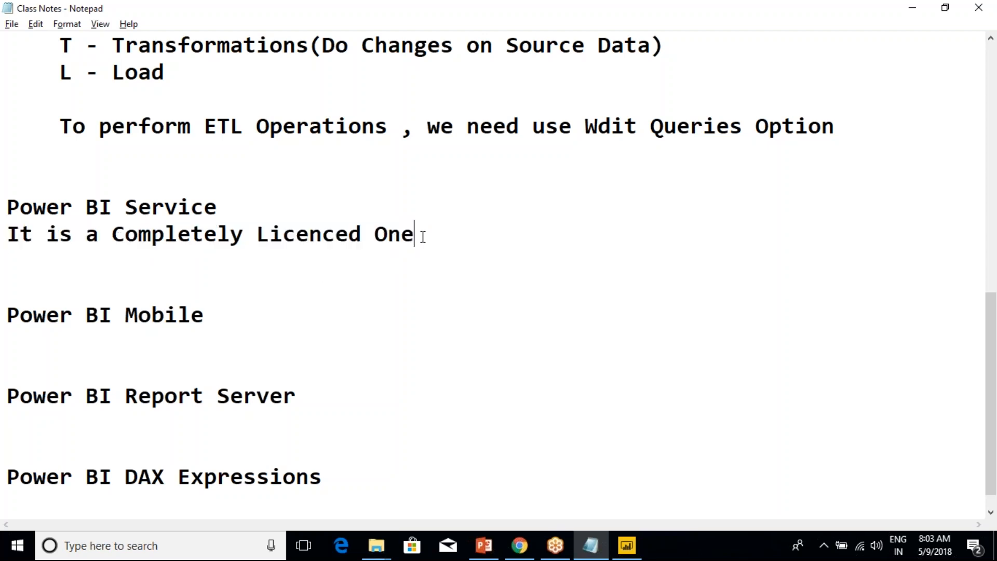
# Add the line "this is where we used to Pulish our all developed Reports." below the licence note under Power BI Service
pyautogui.press('Return')
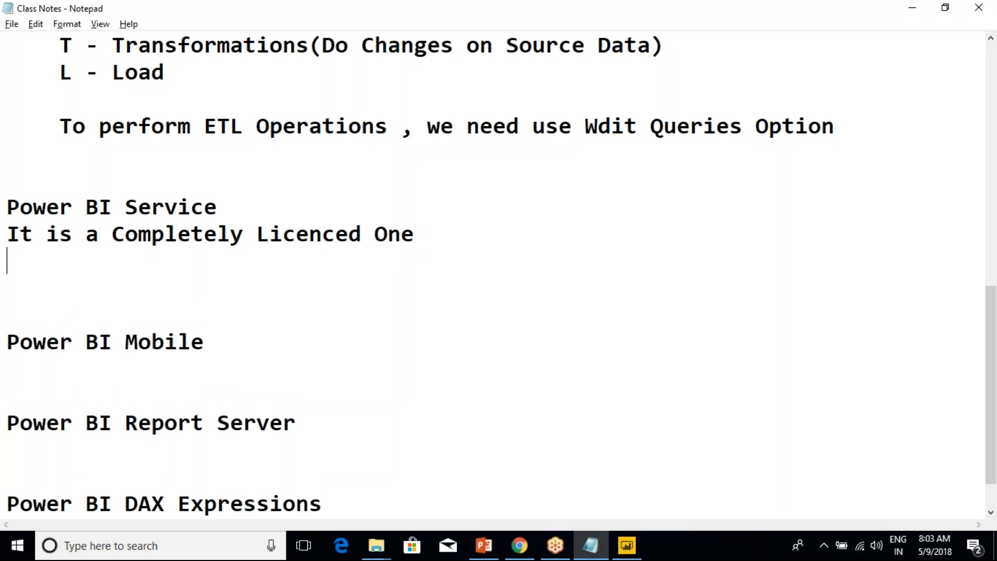
pyautogui.write('this is wh')
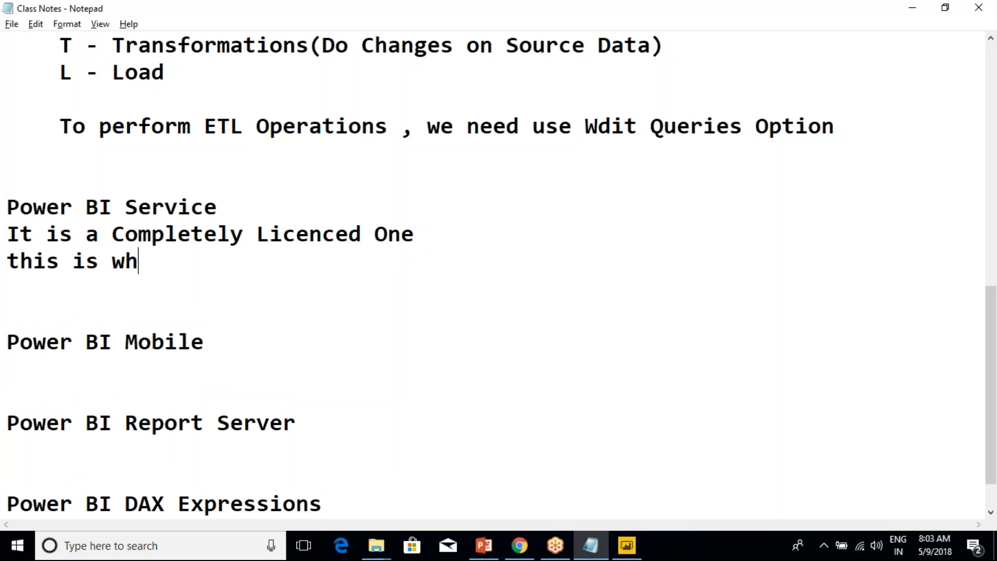
pyautogui.write('ere we us')
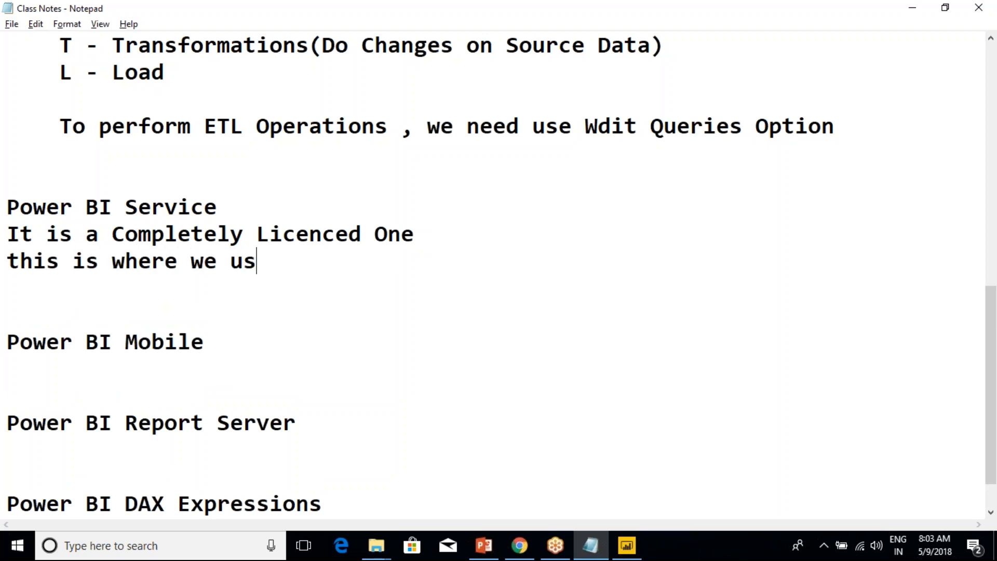
pyautogui.write('ed to Pul')
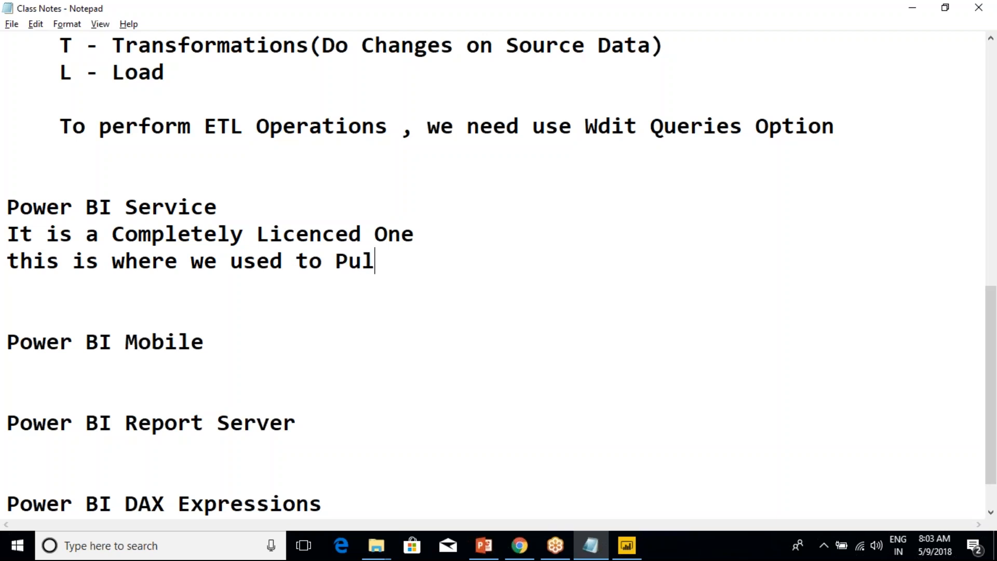
pyautogui.write('ish our all')
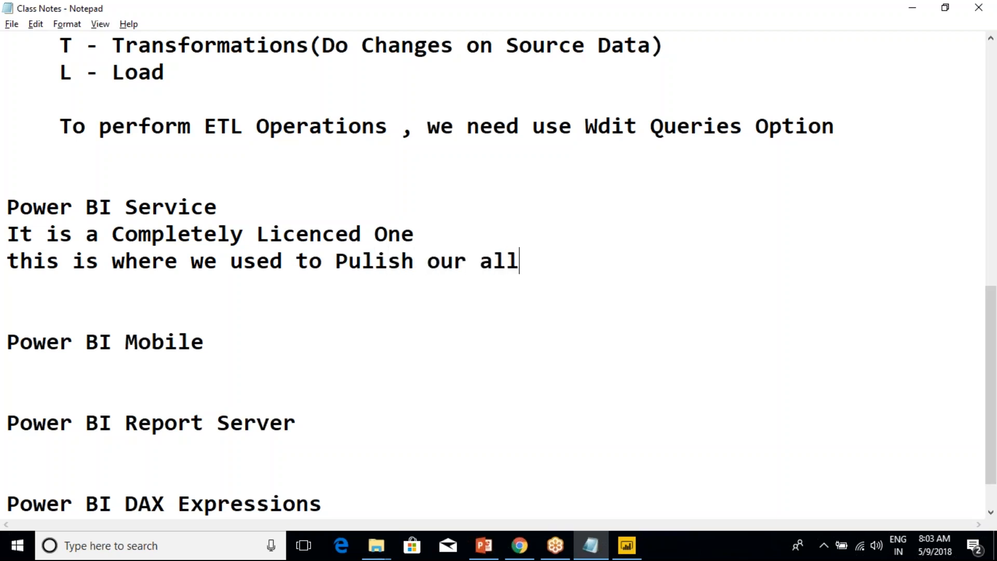
pyautogui.write(' developed Reports.')
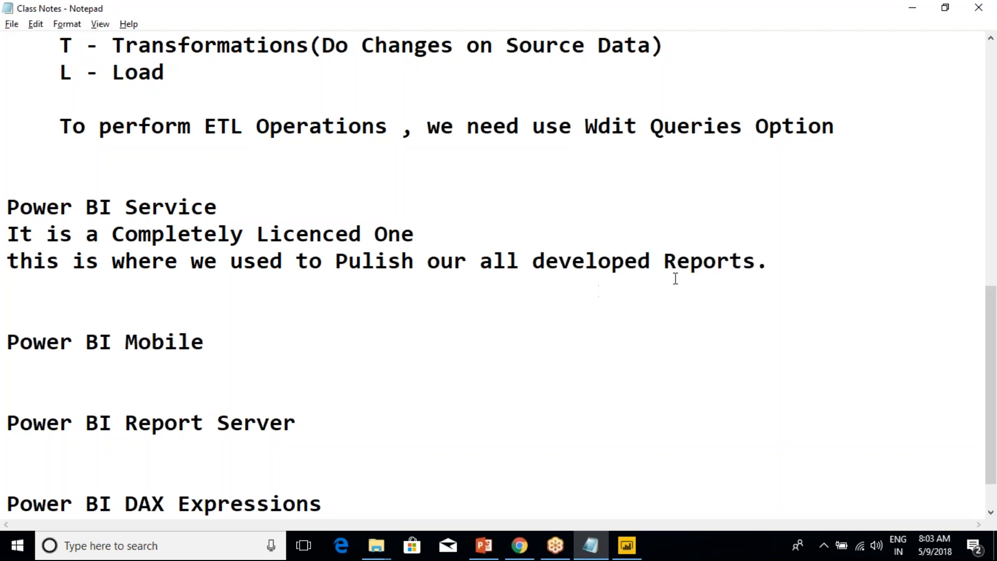
pyautogui.click(549, 262)
pyautogui.press('BackSpace')
pyautogui.write('D')
pyautogui.press('BackSpace')
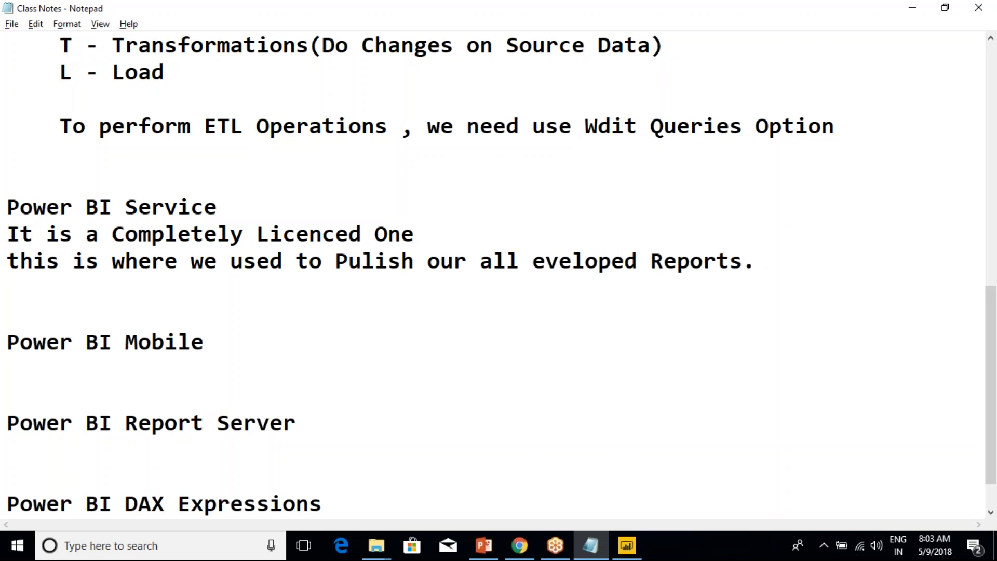
pyautogui.write('d')
pyautogui.click(568, 294)
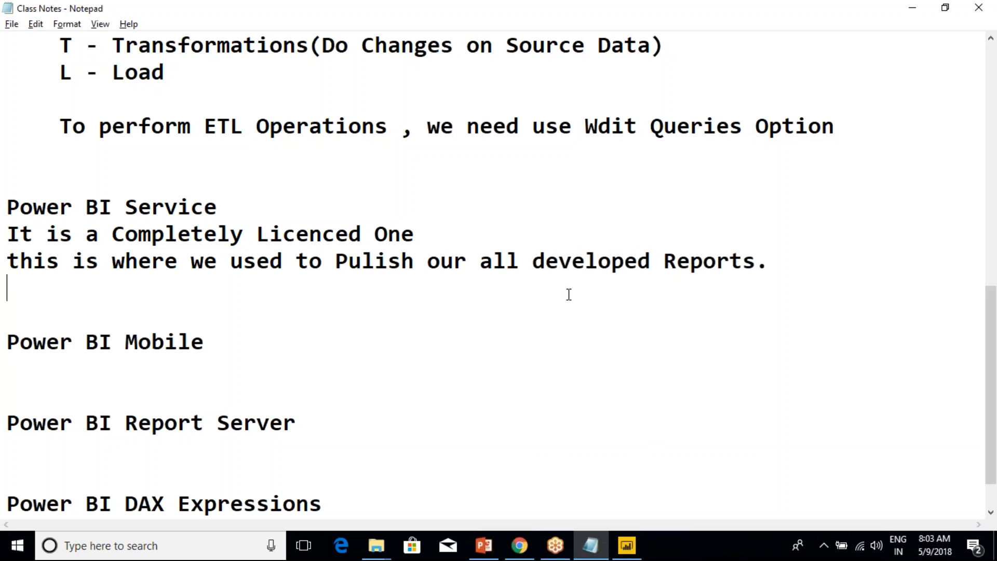
# Switch to Power BI Desktop and publish the 9th_May_2018 report to My workspace
pyautogui.moveTo(770, 269); pyautogui.dragTo(6, 209)
pyautogui.click(191, 265)
pyautogui.hotkey('alt', 'Tab')
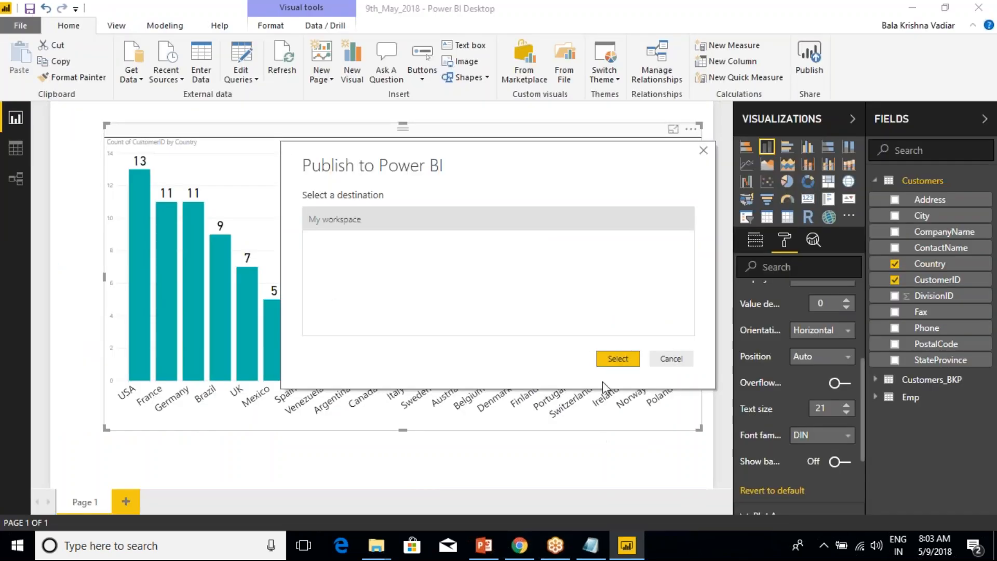
pyautogui.moveTo(590, 166); pyautogui.dragTo(440, 143)
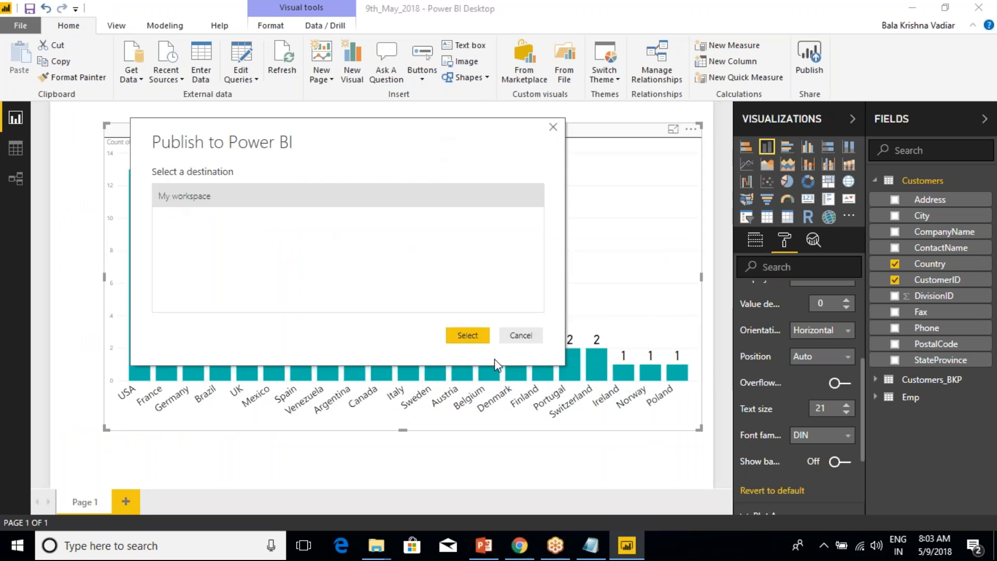
pyautogui.click(467, 335)
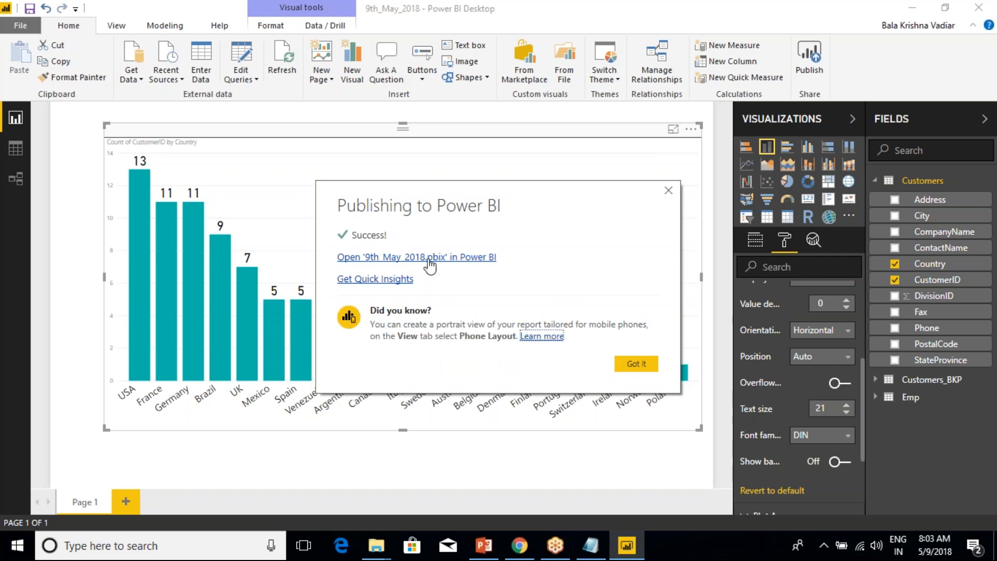
# Open the published report's link in the browser, close the sign-in page, and dismiss the publishing confirmation
pyautogui.click(389, 260)
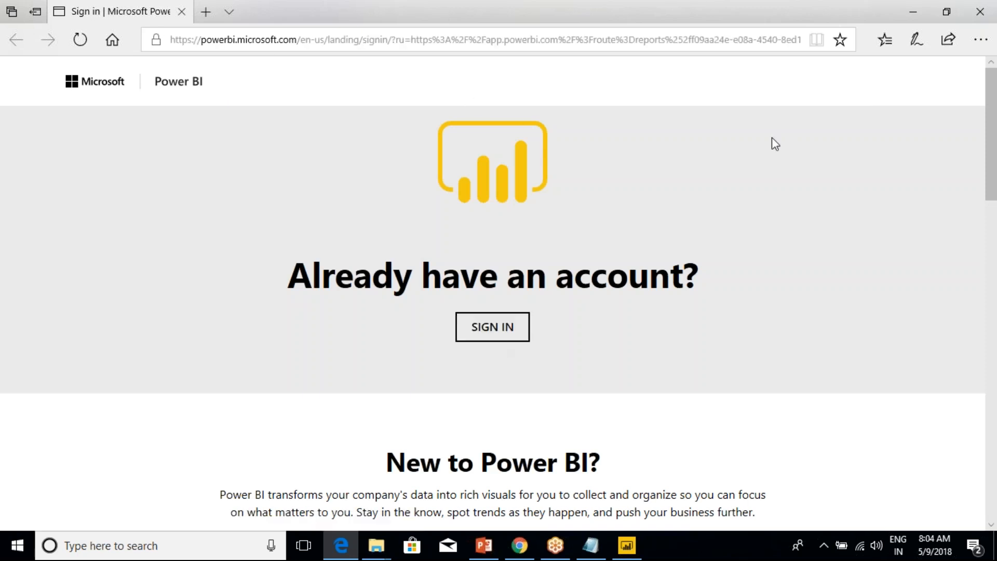
pyautogui.click(980, 11)
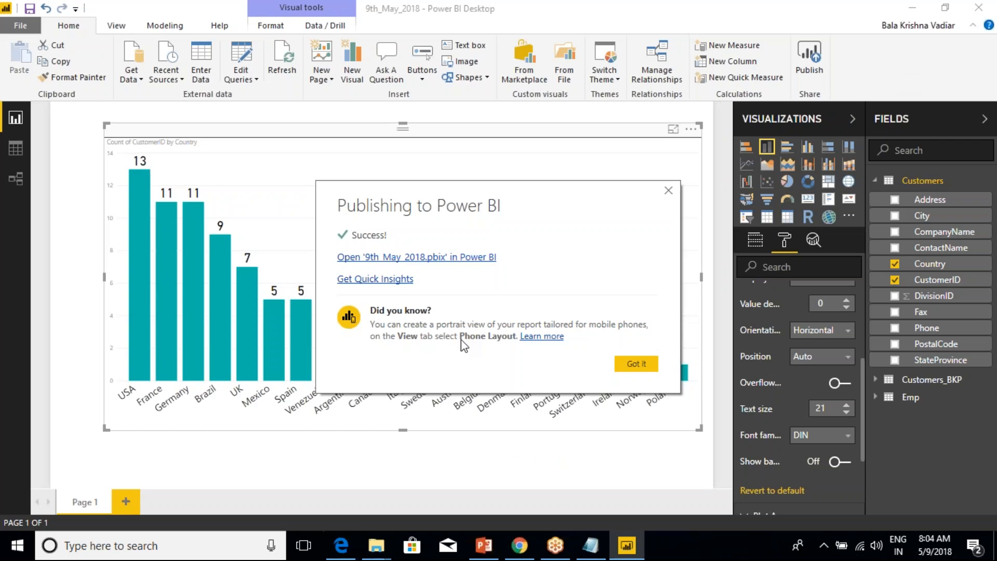
pyautogui.click(644, 366)
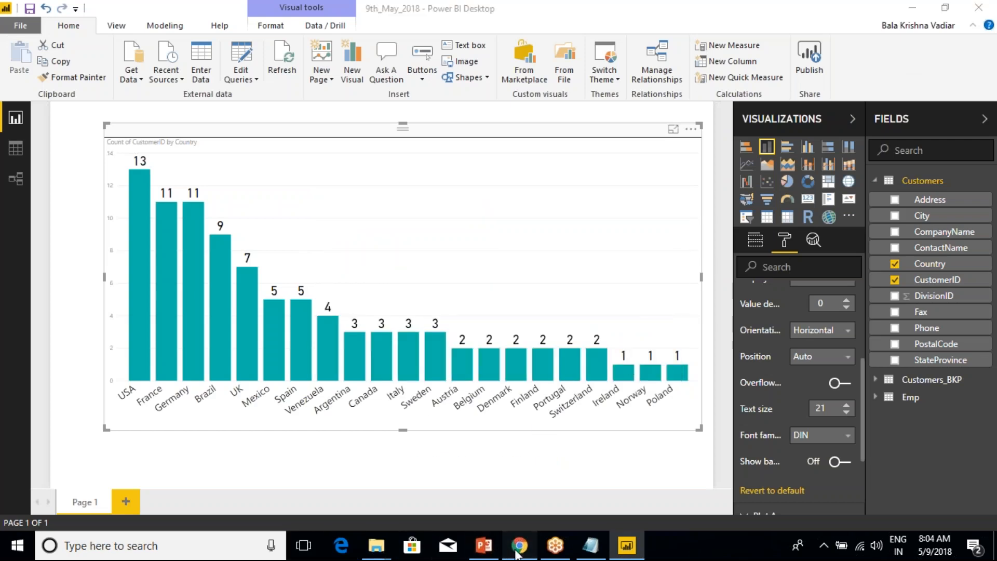
# Switch to Chrome and load app.powerbi.com in place of the Microsoft download page
pyautogui.click(520, 545)
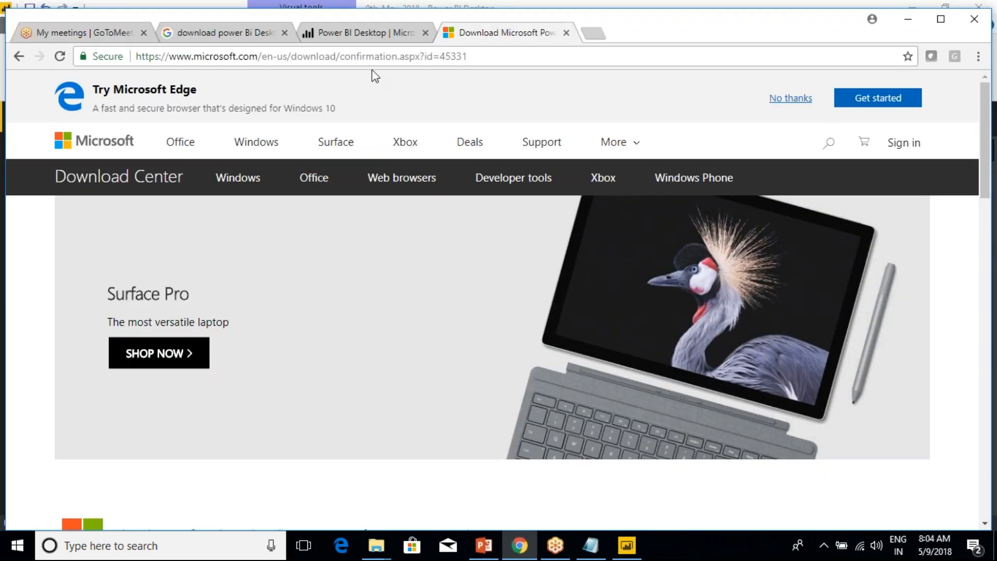
pyautogui.click(372, 38)
pyautogui.click(500, 36)
pyautogui.click(441, 56)
pyautogui.write('app')
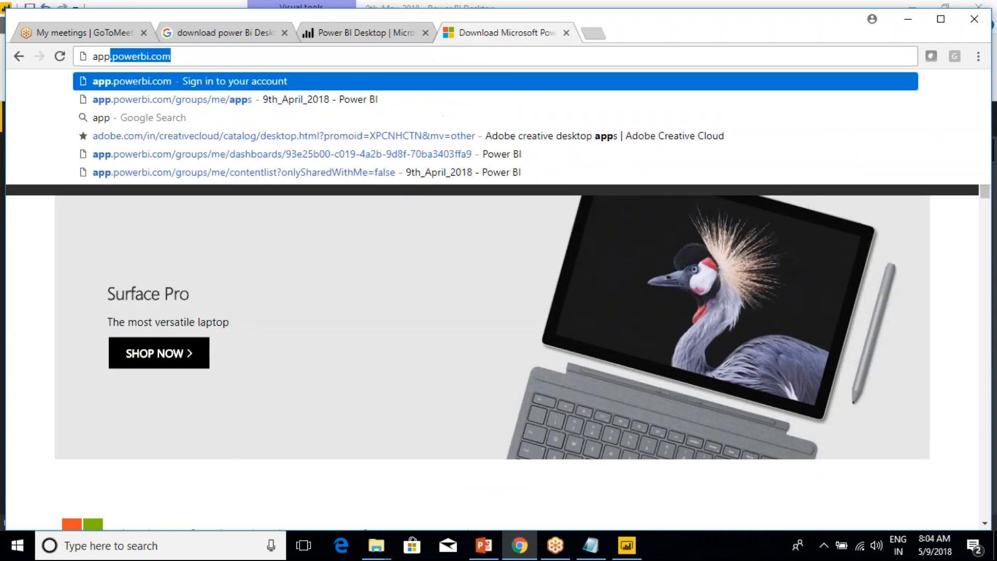
pyautogui.write('.power')
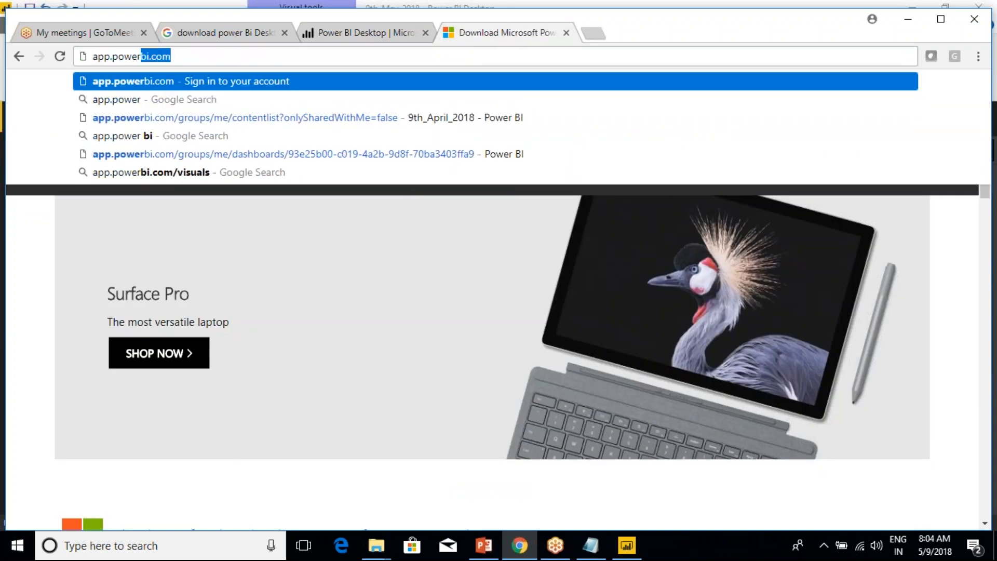
pyautogui.press('Return')
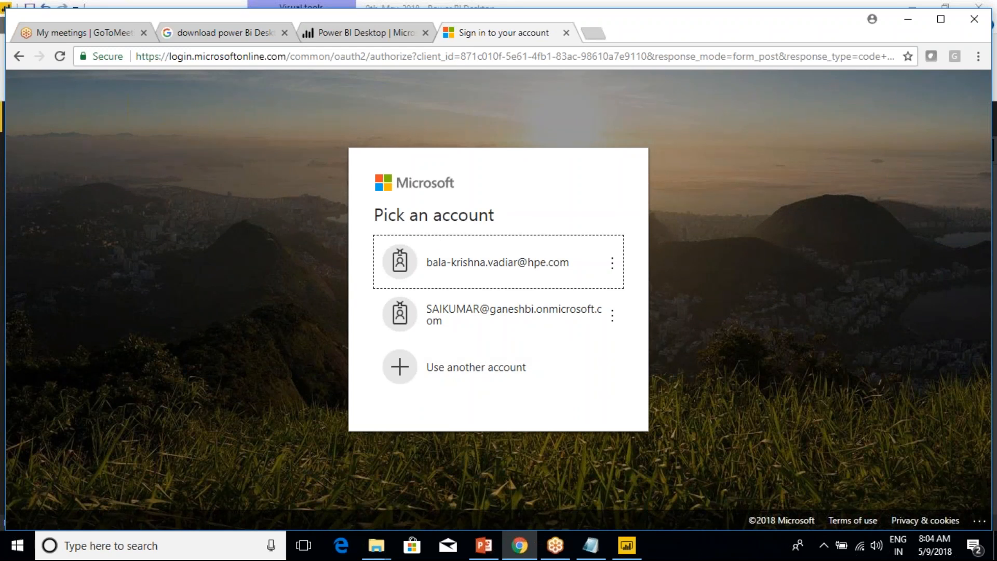
# Choose to sign in with another account, clear the filled-in e-mail address, and close the sign-in page
pyautogui.click(471, 377)
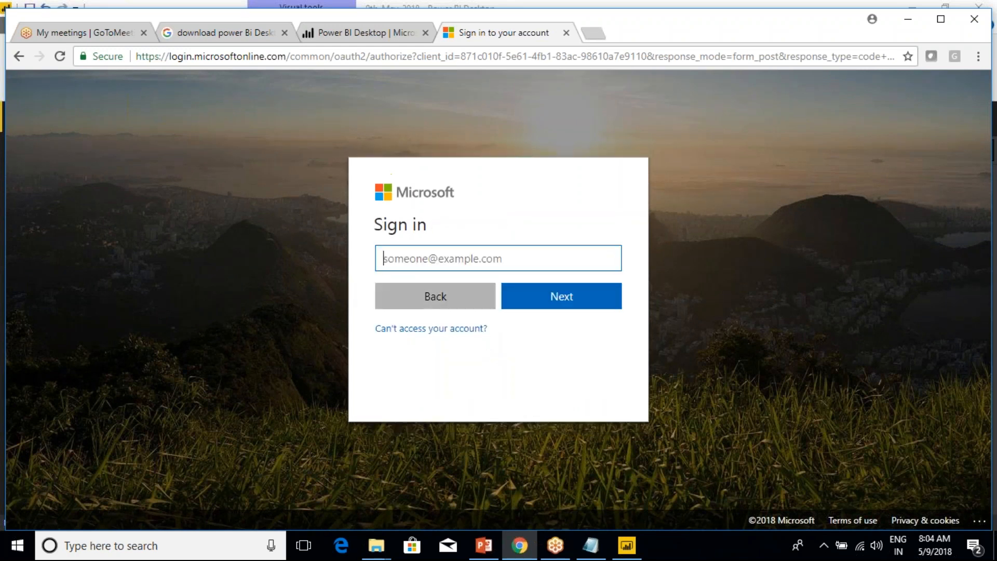
pyautogui.tripleClick(561, 258)
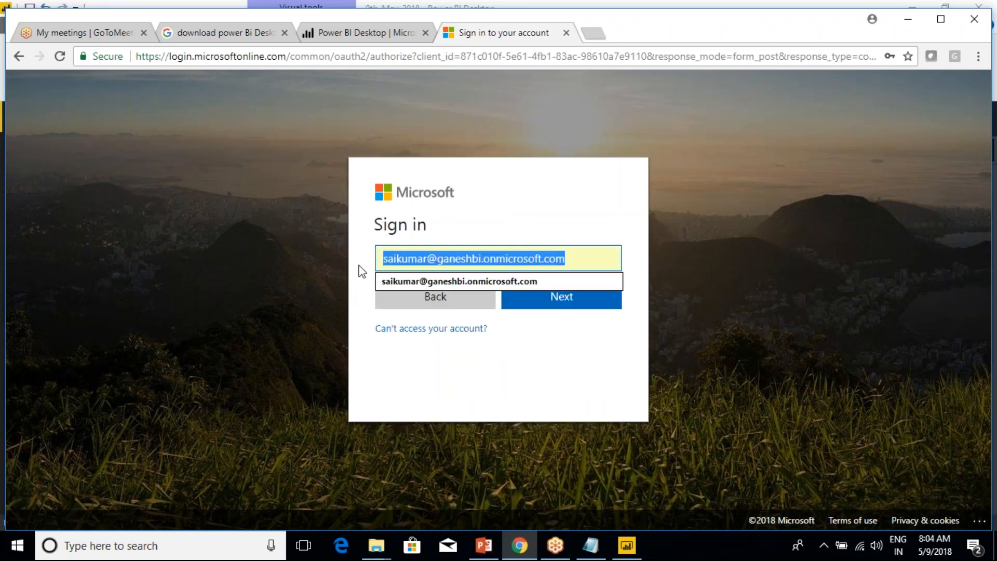
pyautogui.press('BackSpace')
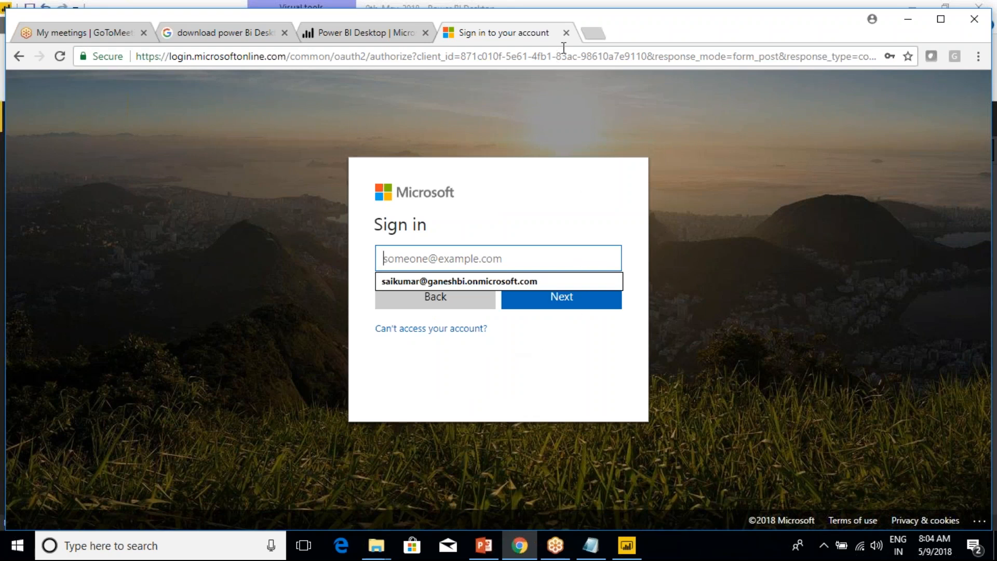
pyautogui.click(566, 32)
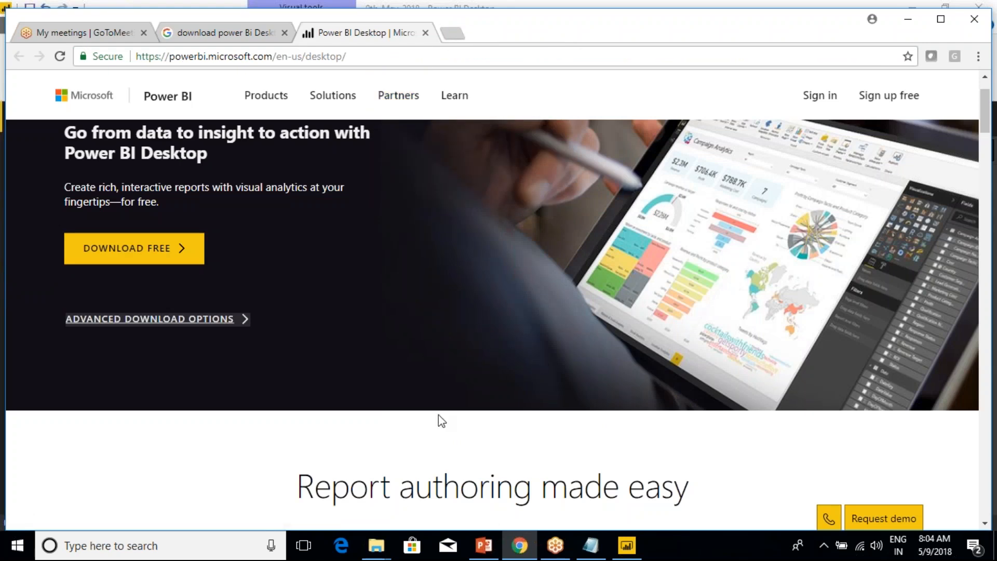
pyautogui.moveTo(300, 492); pyautogui.dragTo(688, 464)
pyautogui.click(689, 464)
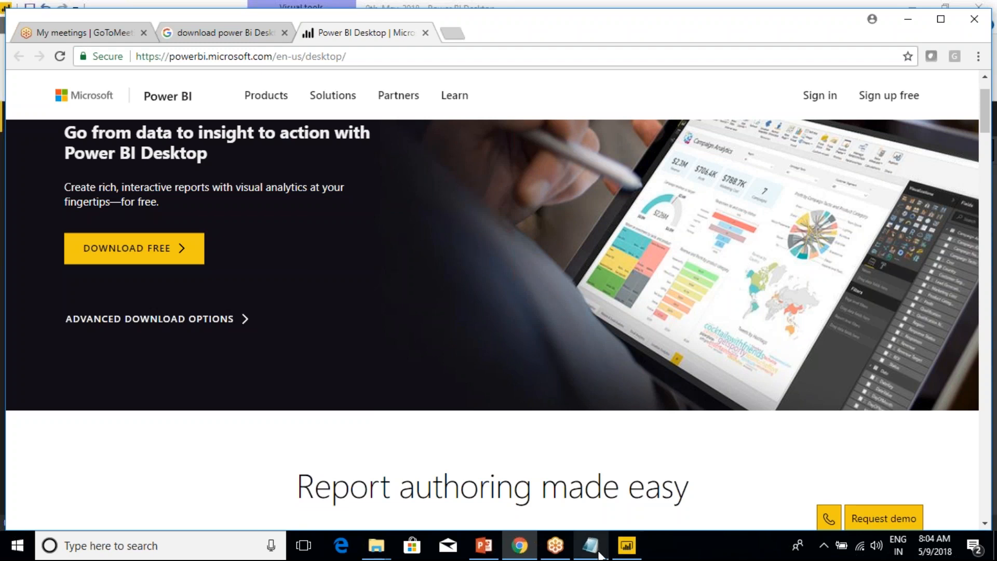
# Return to the Class Notes in Notepad and highlight the Power BI Desktop heading and the "what is Power BI Desktop" line
pyautogui.moveTo(599, 541)
pyautogui.click(595, 497)
pyautogui.scroll(5, 167, 167)
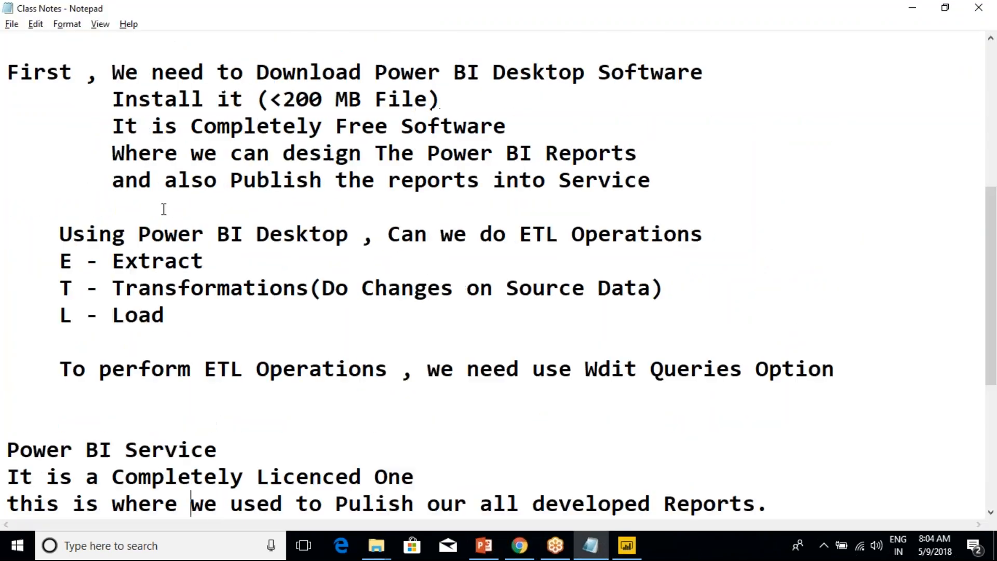
pyautogui.scroll(1, 163, 214)
pyautogui.scroll(2, 163, 214)
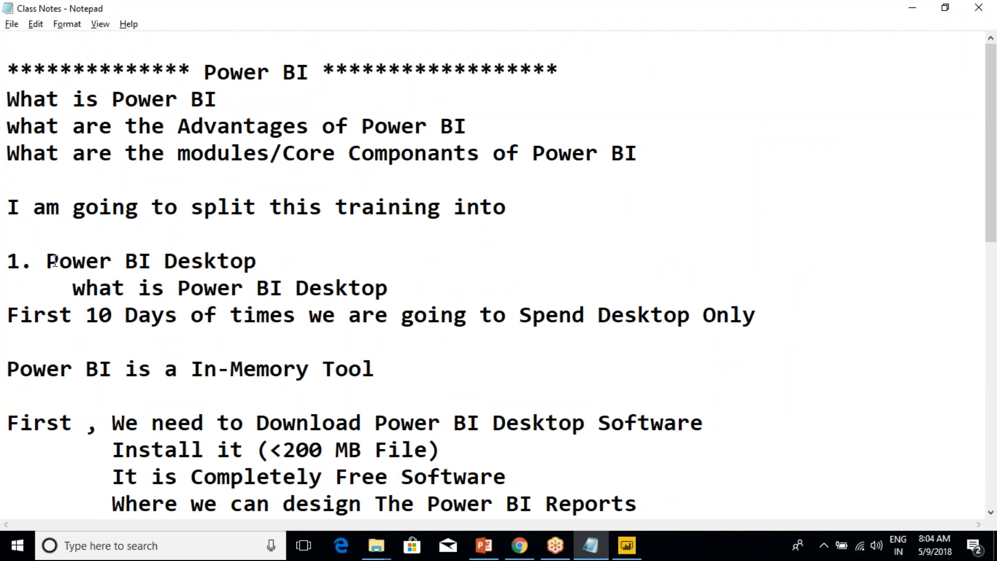
pyautogui.moveTo(48, 261); pyautogui.dragTo(271, 267)
pyautogui.moveTo(72, 292); pyautogui.dragTo(398, 285)
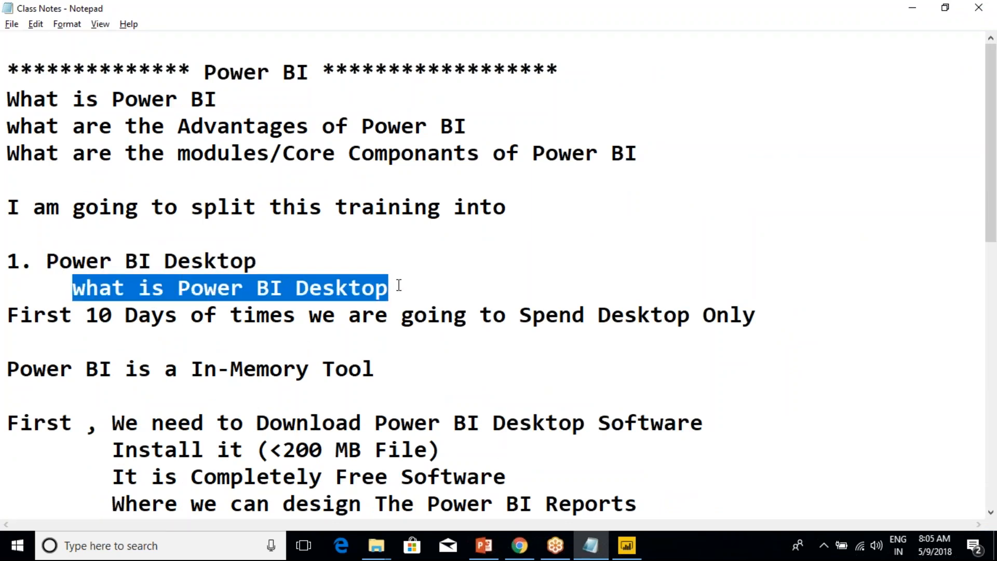
pyautogui.click(398, 285)
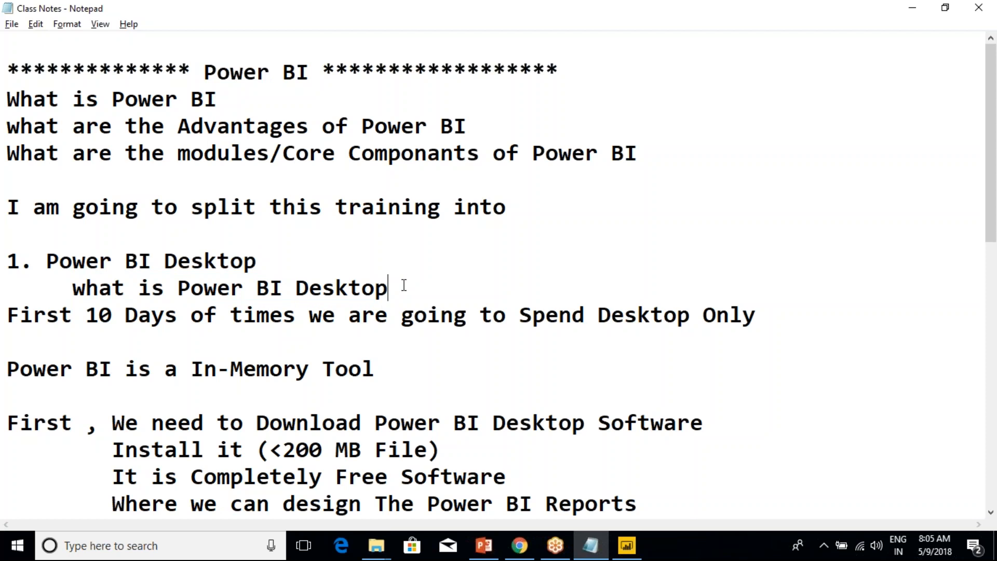
# Insert a new line below "what is Power BI Desktop" and align that question with the Power BI Desktop heading text
pyautogui.press('Return')
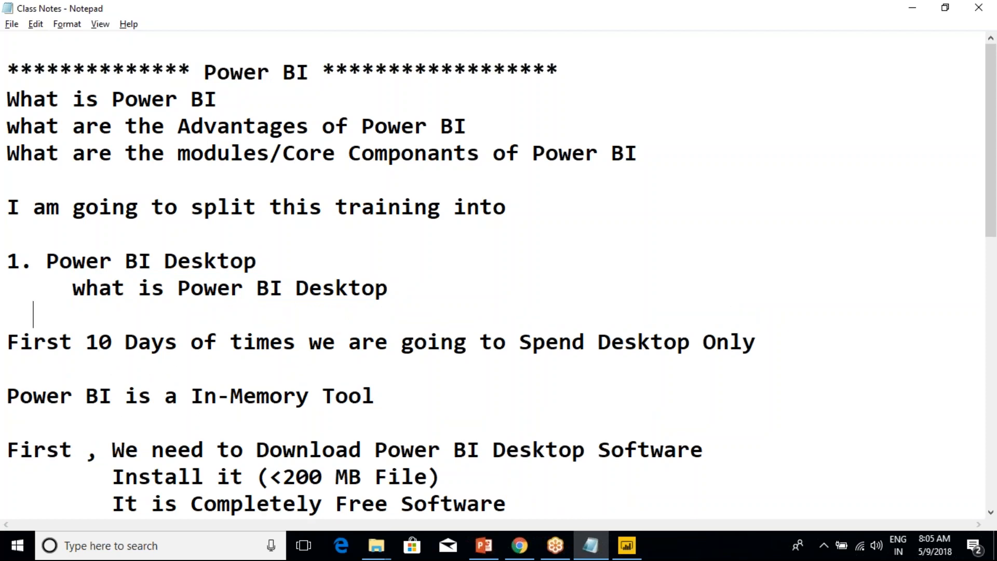
pyautogui.click(71, 289)
pyautogui.press('BackSpace')
pyautogui.press('BackSpace')
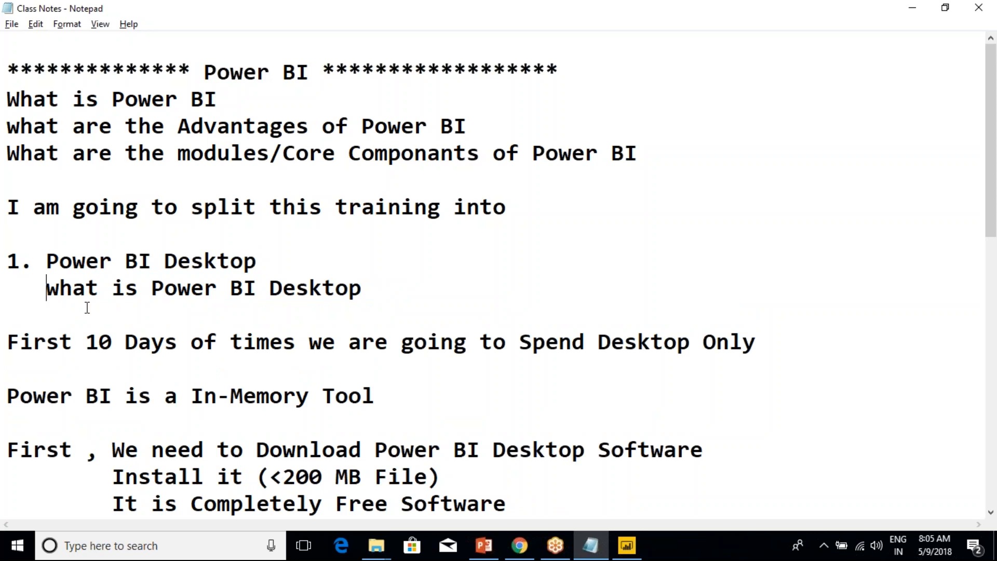
# Write "Power Bi desktop is a one of the Reporting Tool" on the new line below the question
pyautogui.press('Down')
pyautogui.write('Power Bi deskti')
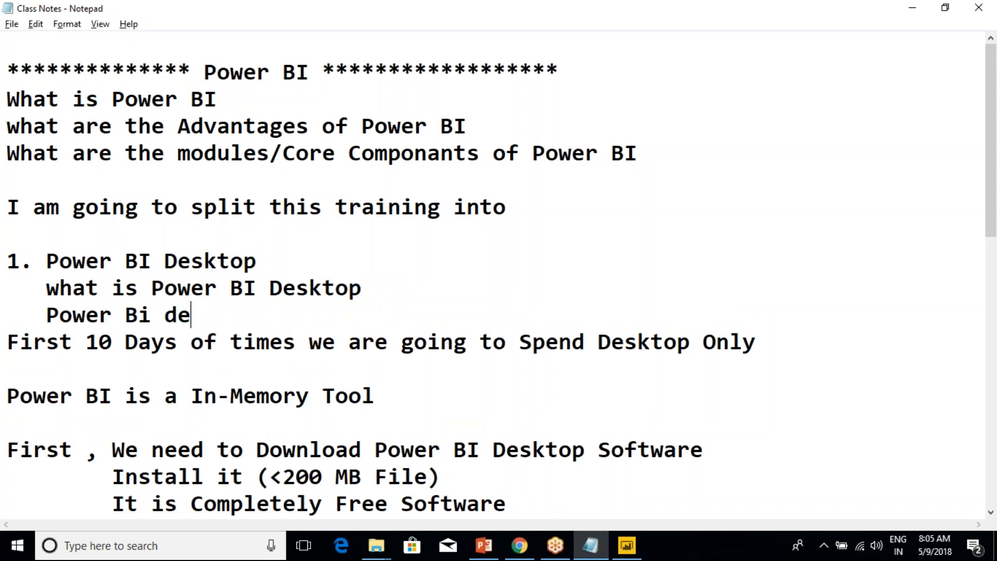
pyautogui.press('BackSpace')
pyautogui.write('op is Reporting')
pyautogui.press('BackSpace')
pyautogui.press('BackSpace')
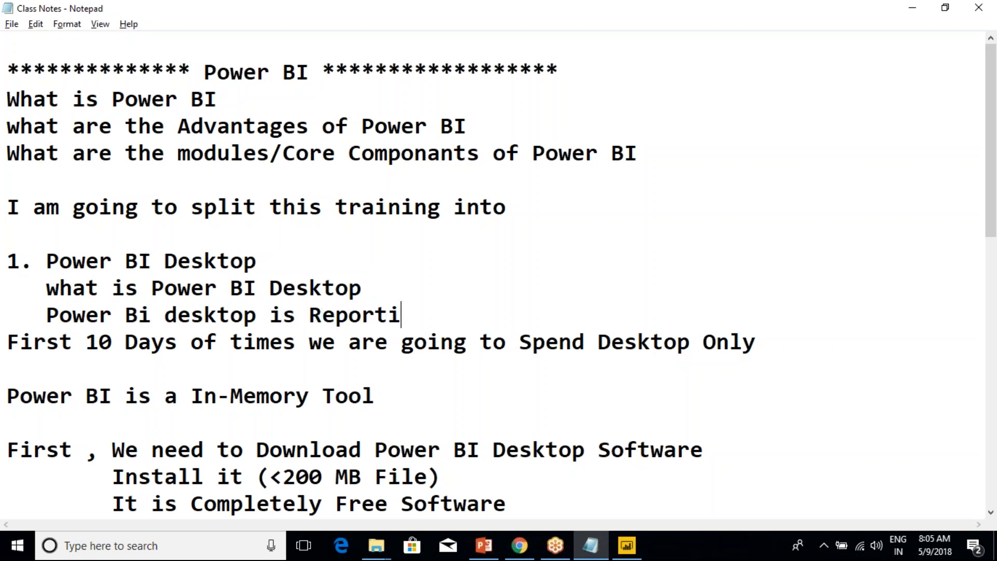
pyautogui.press('BackSpace')
pyautogui.press('BackSpace')
pyautogui.press('BackSpace')
pyautogui.press('BackSpace')
pyautogui.press('BackSpace')
pyautogui.press('BackSpace')
pyautogui.press('BackSpace')
pyautogui.press('BackSpace')
pyautogui.write('a ')
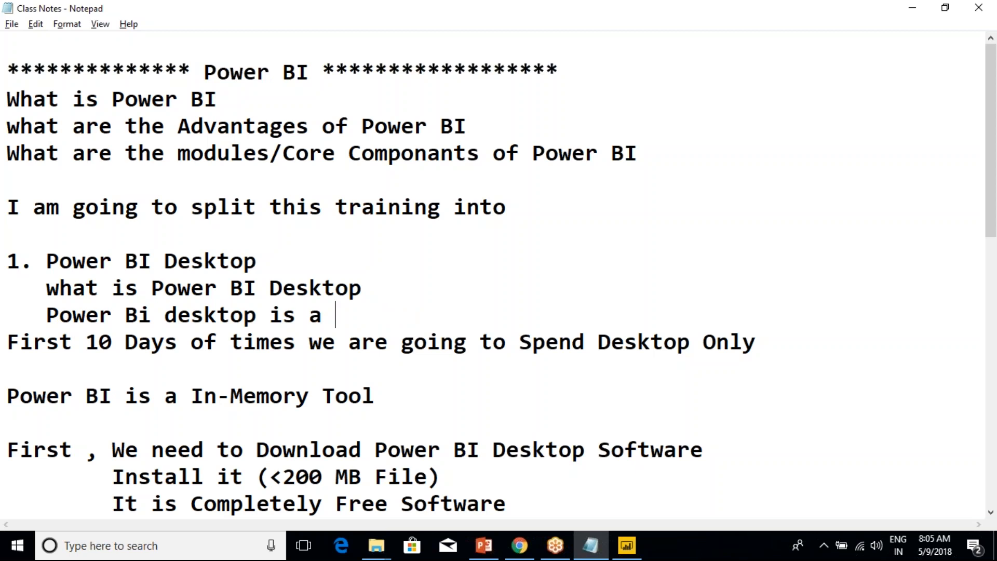
pyautogui.write('one of the')
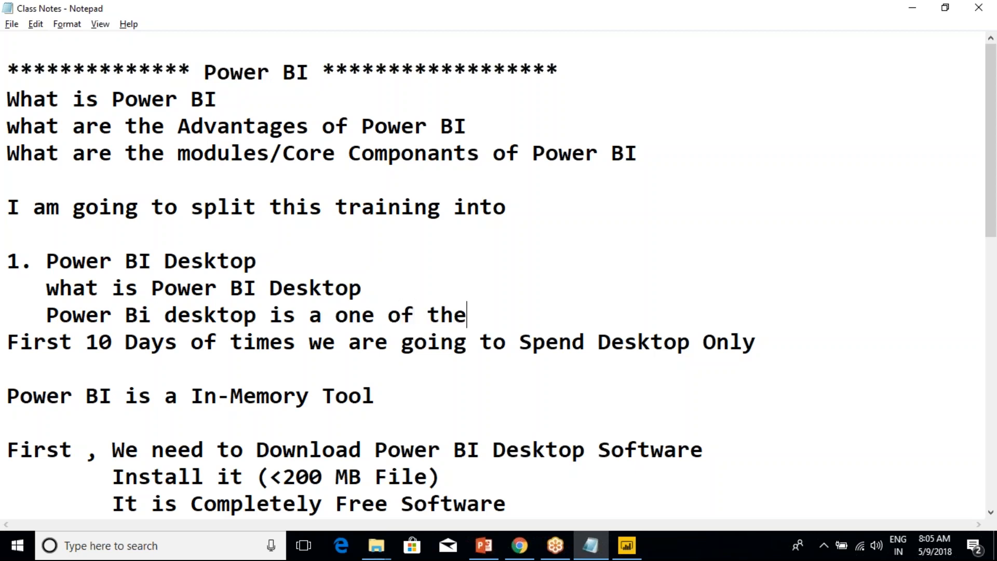
pyautogui.write(' Reporting Tool')
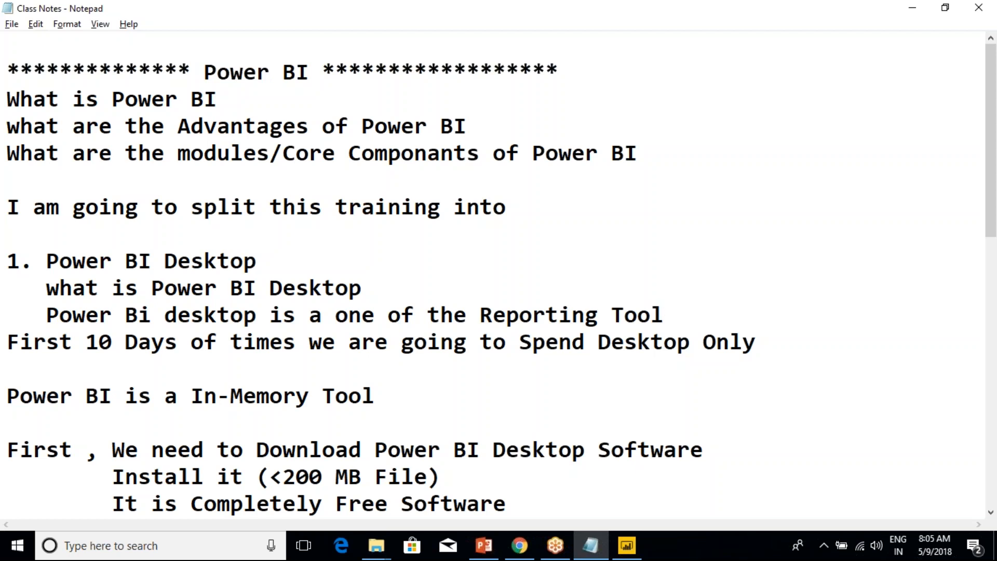
# End the new Reporting Tool sentence with a period
pyautogui.click(597, 314)
pyautogui.click(682, 314)
pyautogui.write('.')
pyautogui.moveTo(689, 315); pyautogui.dragTo(667, 318)
pyautogui.click(668, 319)
# Go through the download and ETL notes down to the Power BI Service section
pyautogui.click(450, 341)
pyautogui.scroll(-3, 450, 341)
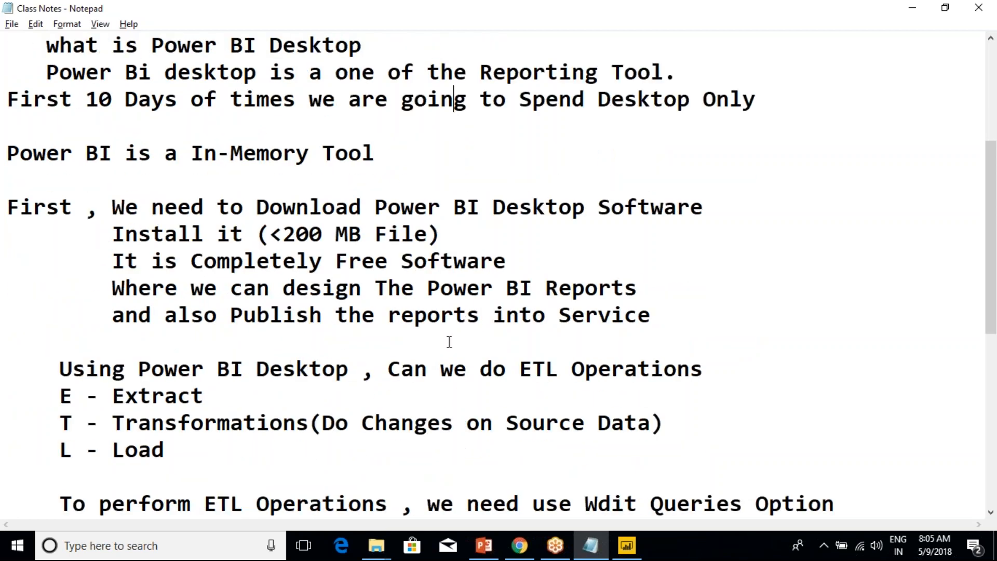
pyautogui.click(321, 276)
pyautogui.scroll(-2, 240, 368)
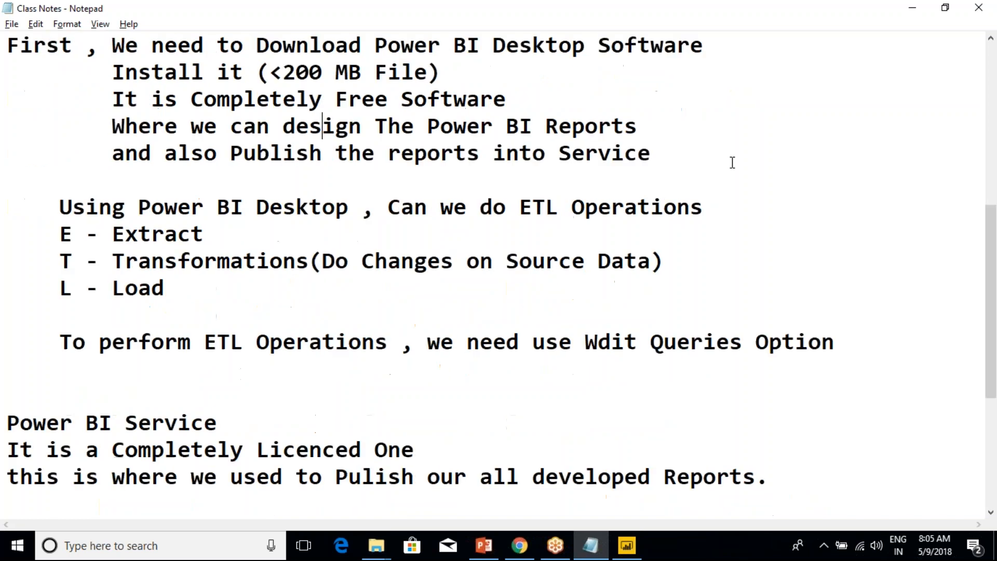